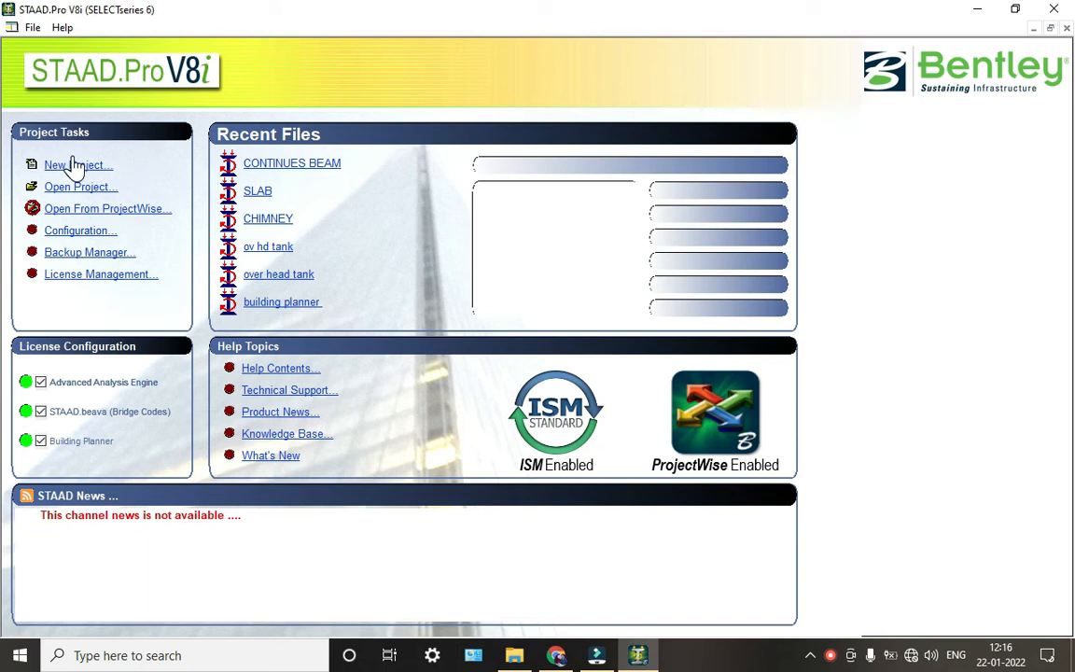
# Create a new Space project named "circular beam" with meter and kilonewton units, and continue into the modeling workspace
pyautogui.click(74, 164)
pyautogui.click(363, 195)
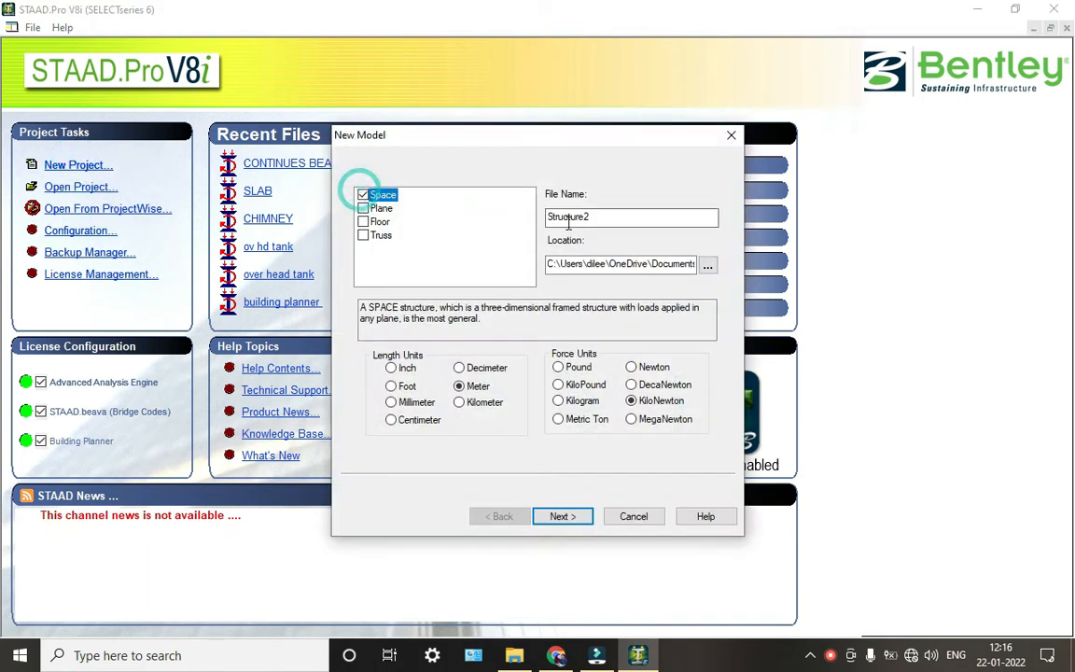
pyautogui.press('Tab')
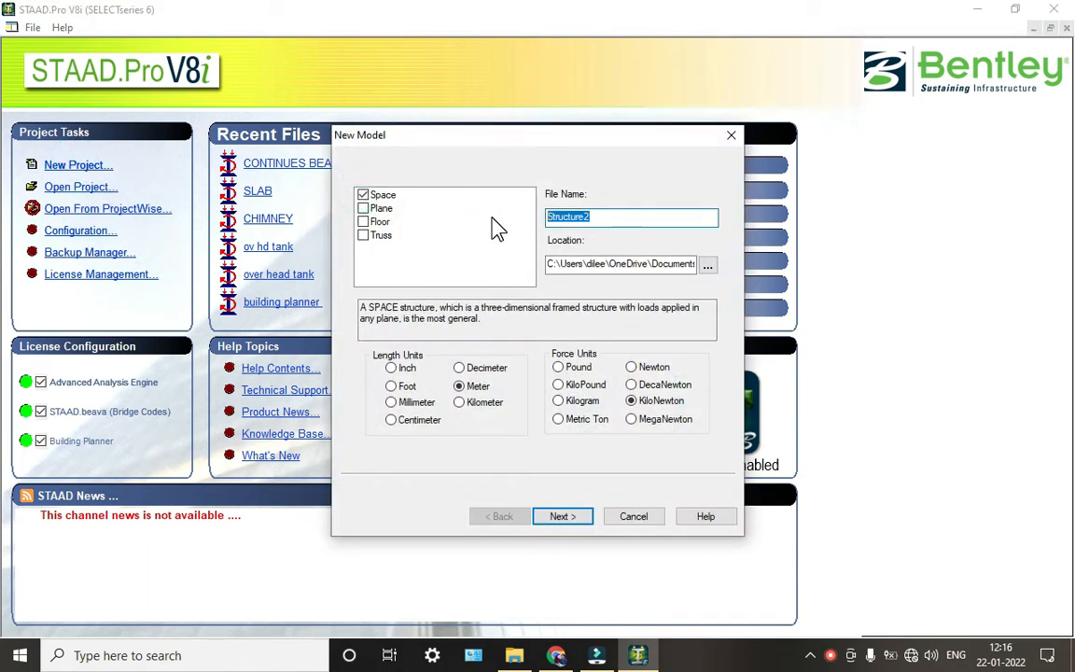
pyautogui.write('circular beam')
pyautogui.click(563, 516)
pyautogui.click(565, 521)
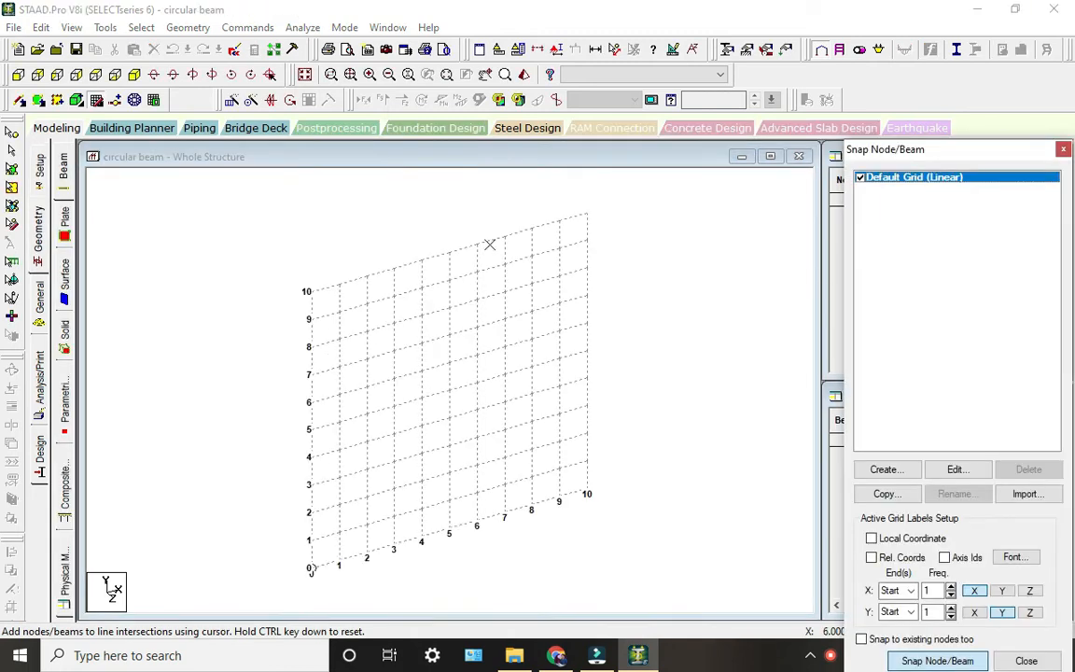
# Launch the Structure Wizard and close the Snap Node/Beam grid window
pyautogui.click(18, 74)
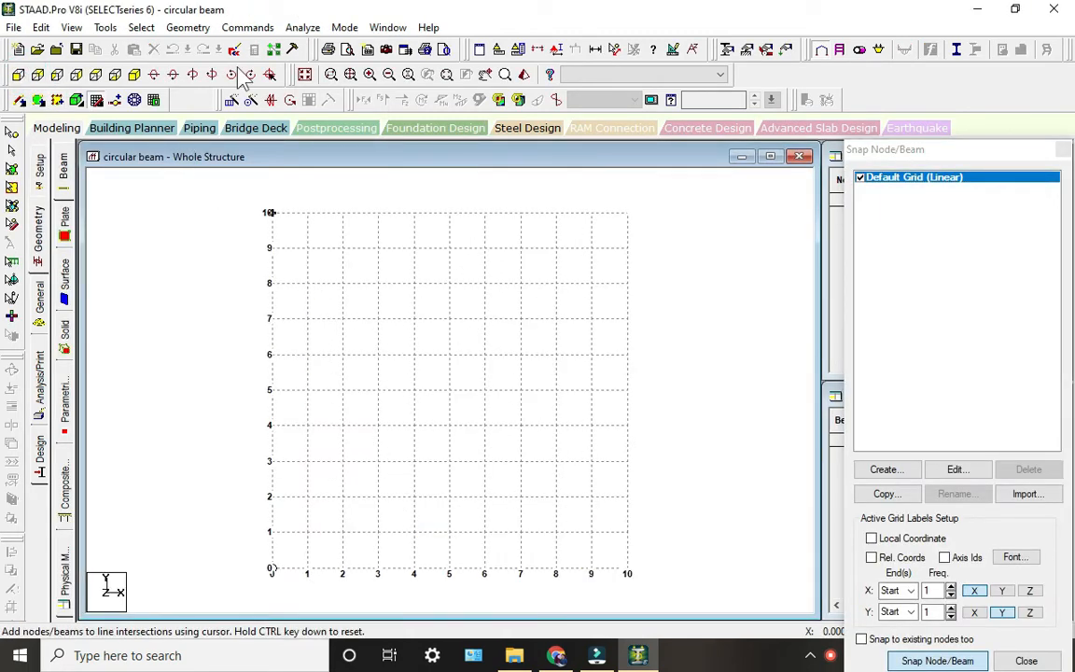
pyautogui.click(188, 27)
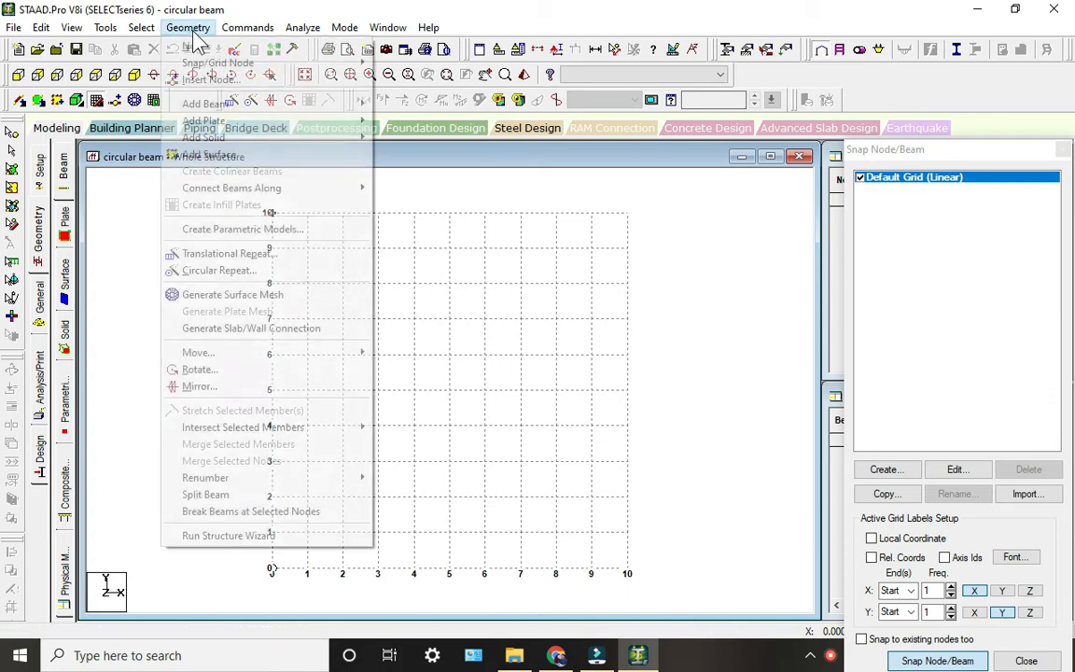
pyautogui.click(228, 537)
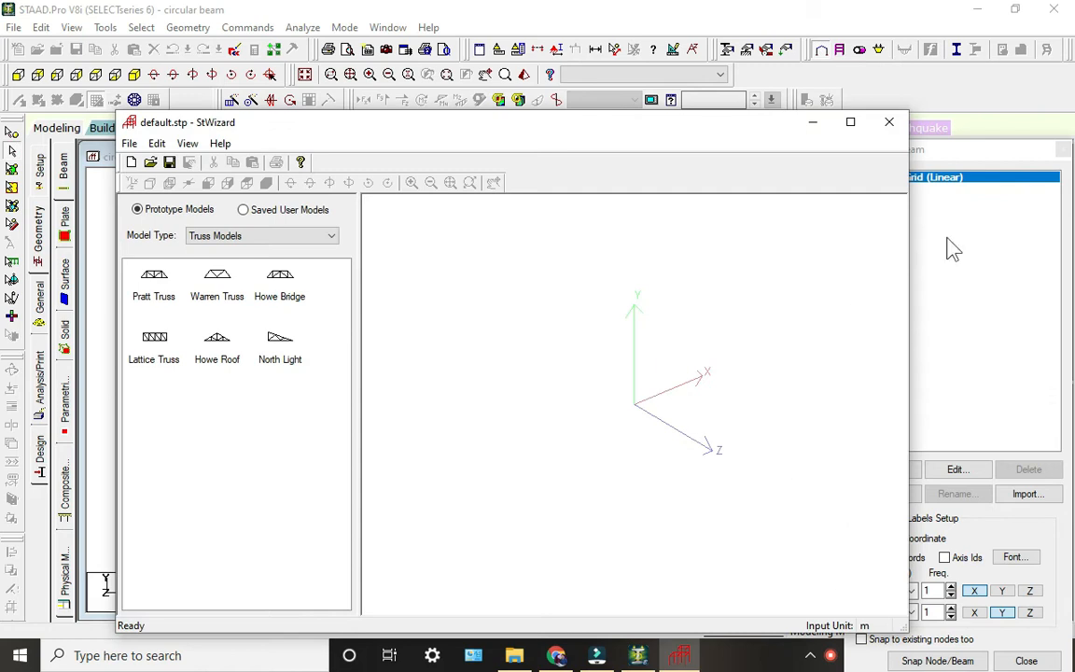
pyautogui.click(1063, 150)
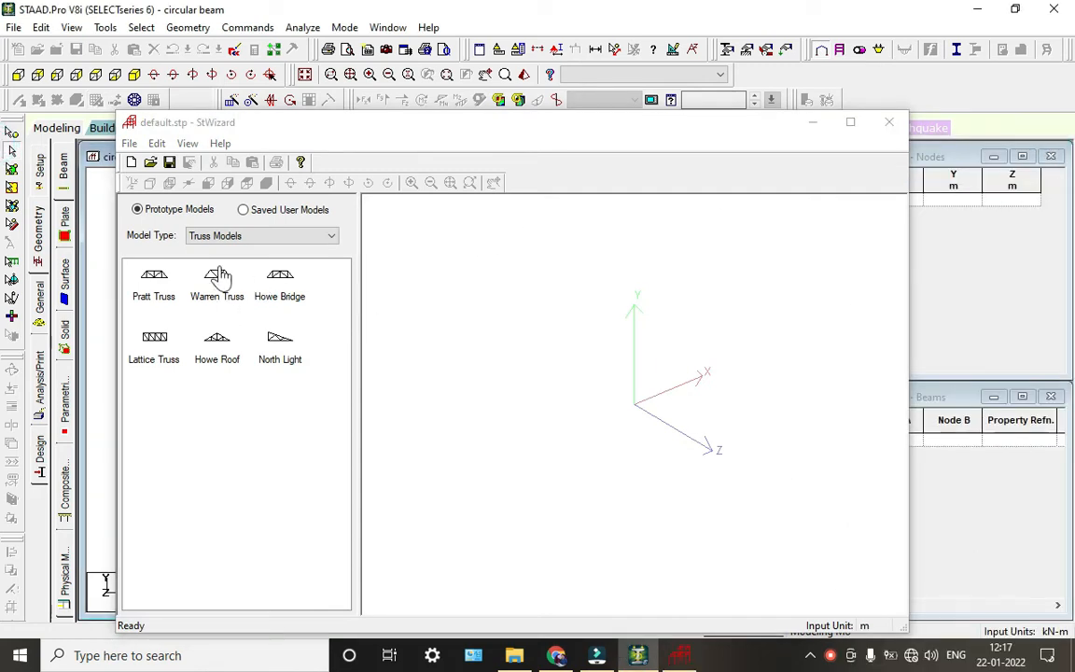
# Generate a Circular Beam from the Frame Models with a 5 m radius, 360° angle and 18 bays along the periphery
pyautogui.click(242, 235)
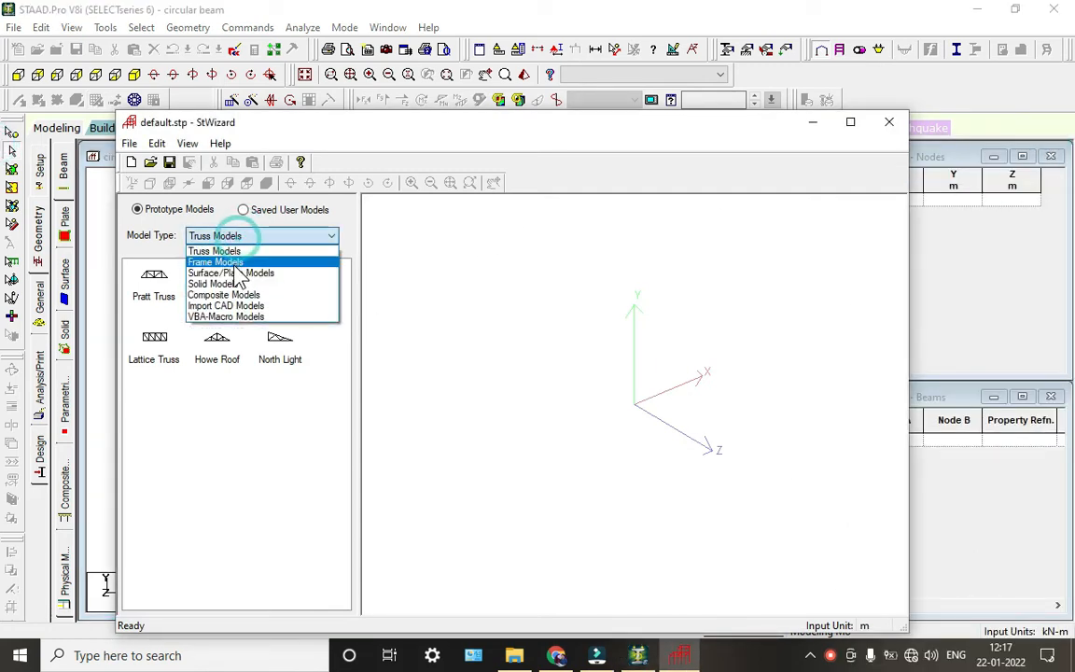
pyautogui.click(236, 264)
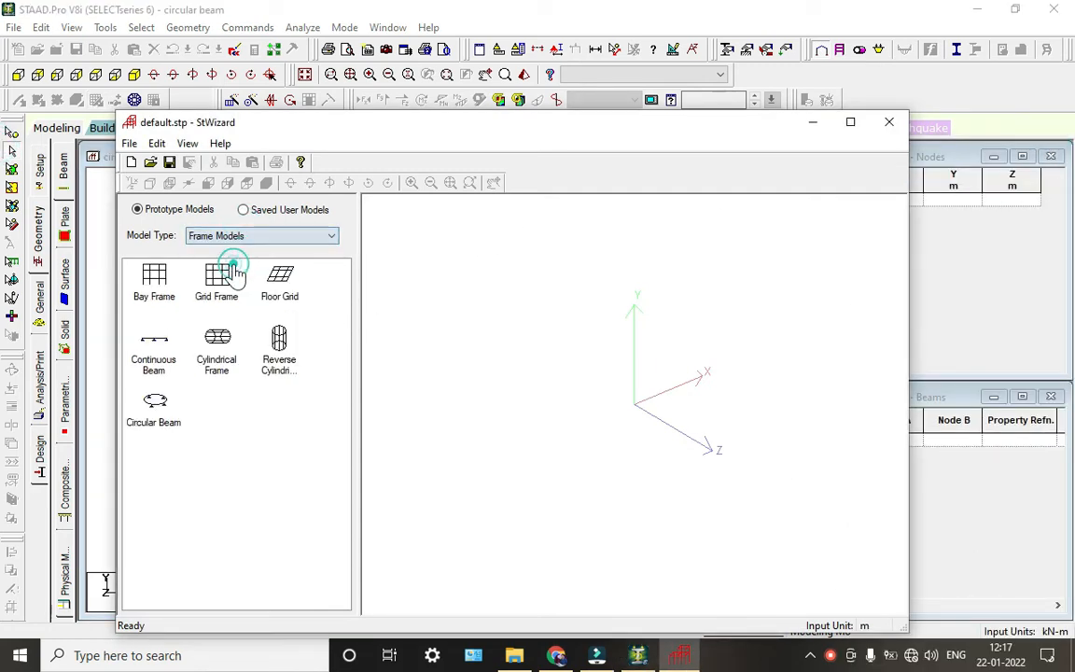
pyautogui.doubleClick(155, 409)
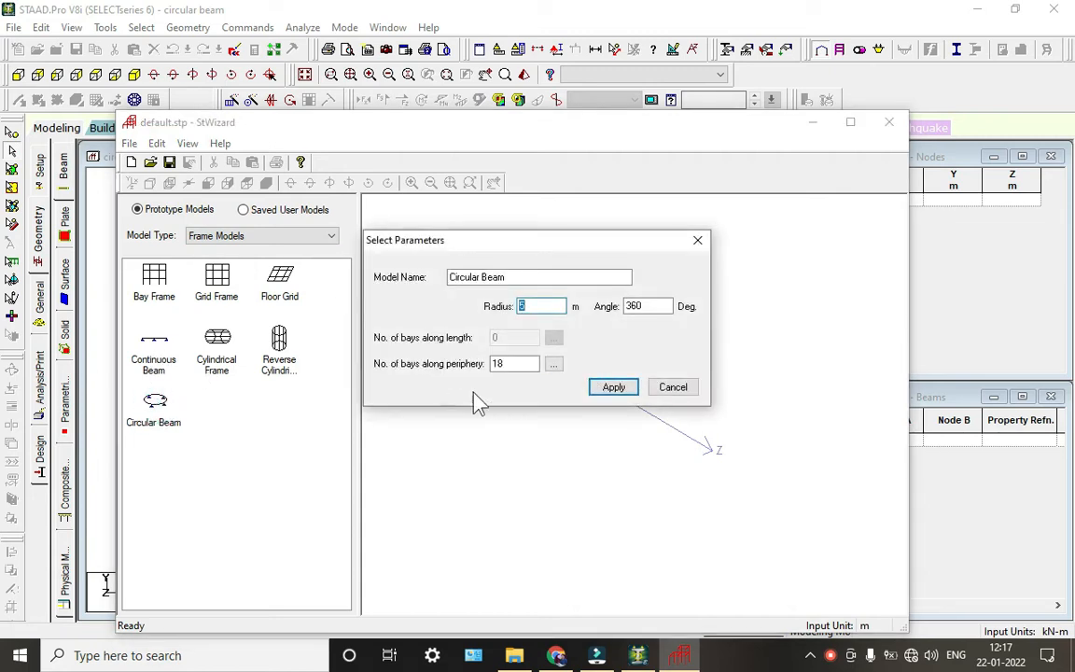
pyautogui.click(625, 389)
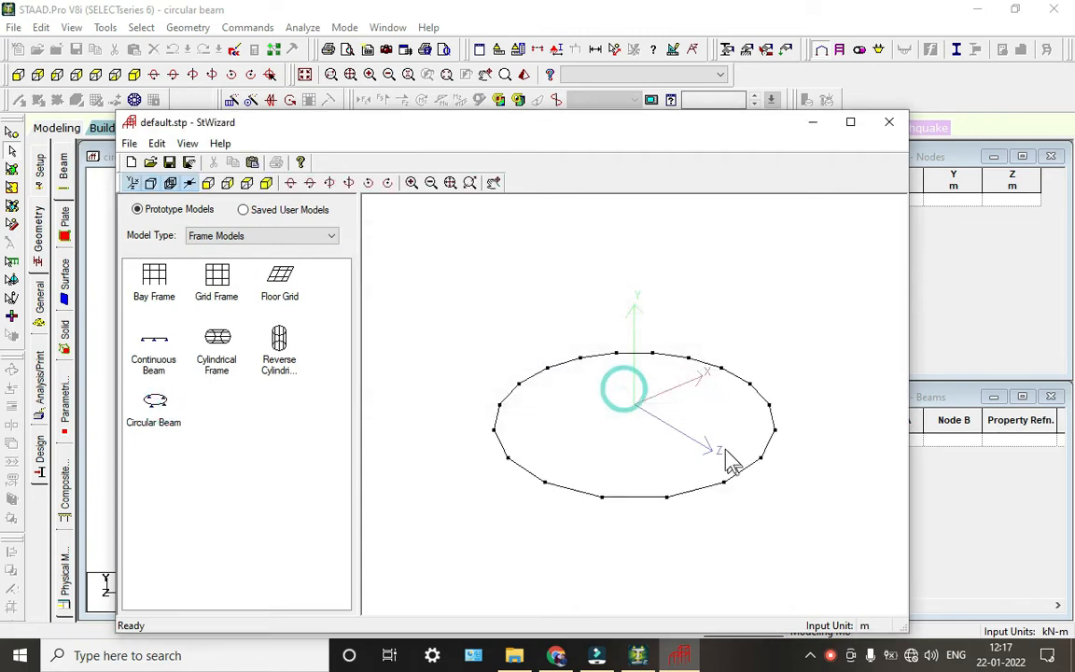
pyautogui.moveTo(667, 456); pyautogui.dragTo(751, 527)
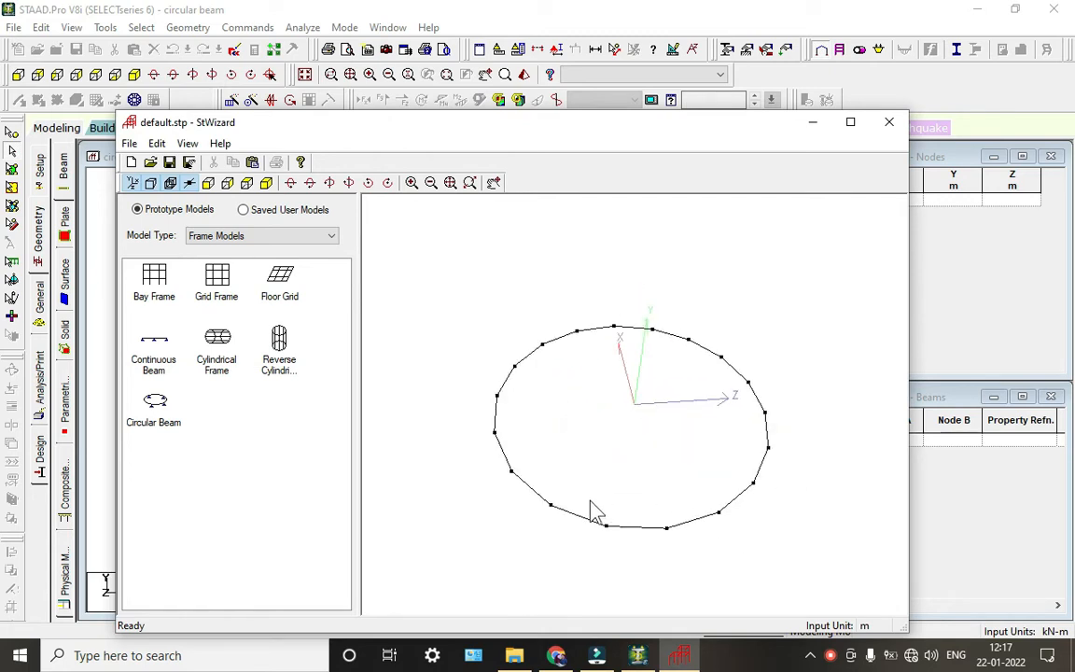
pyautogui.moveTo(564, 478); pyautogui.dragTo(754, 517)
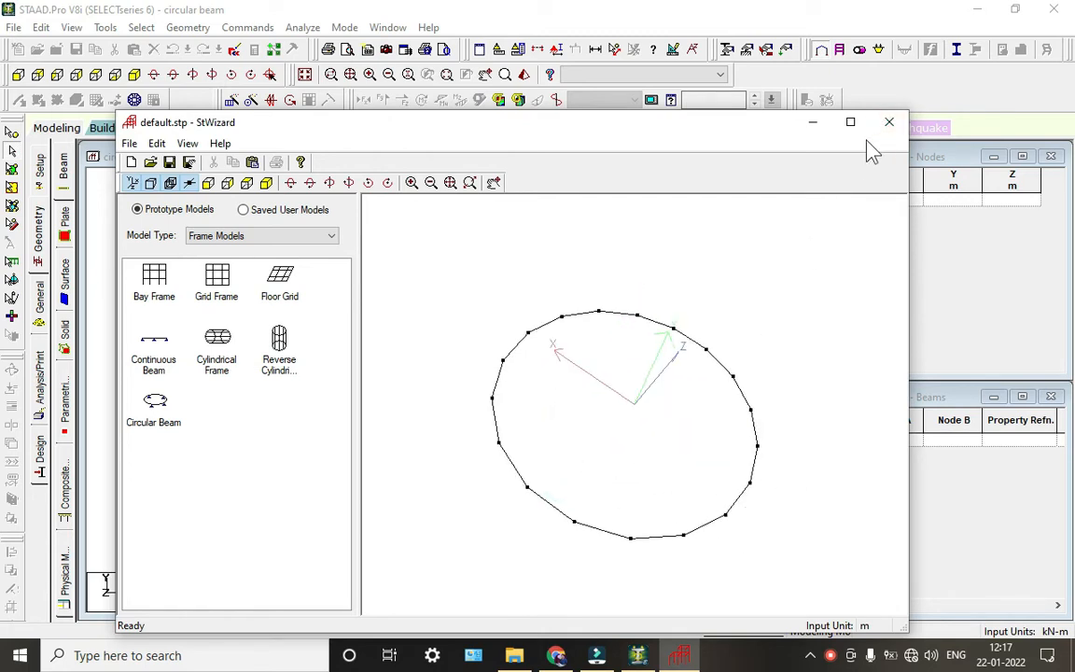
pyautogui.click(584, 408)
# Regenerate the circular beam with a 10 m radius, 360° angle and 20 bays along the periphery
pyautogui.doubleClick(157, 411)
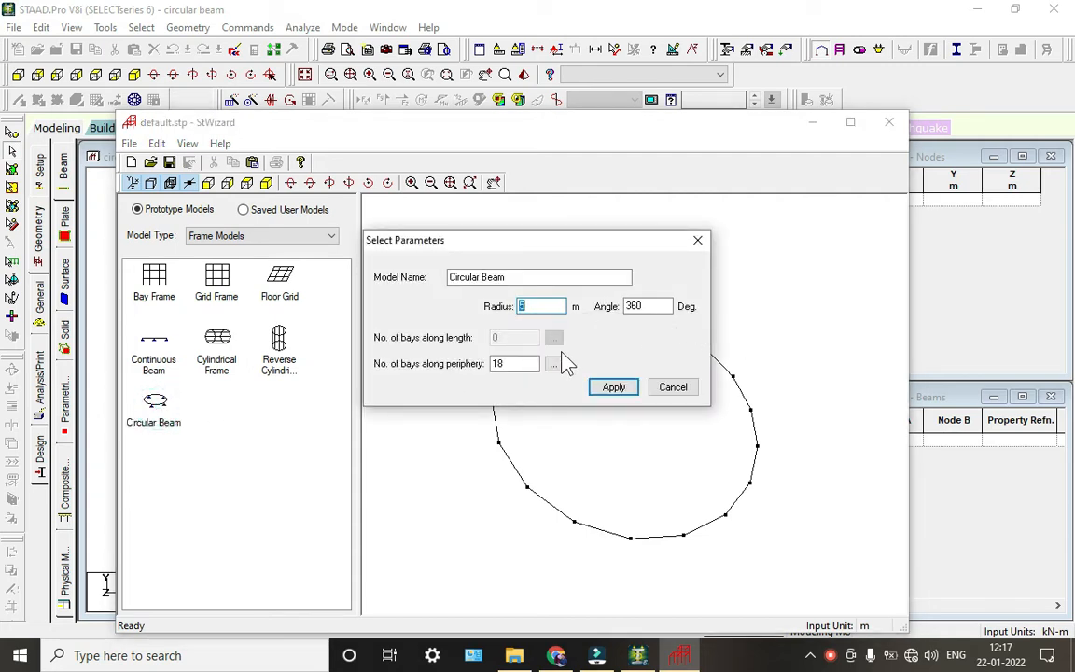
pyautogui.click(517, 312)
pyautogui.click(645, 306)
pyautogui.moveTo(509, 364); pyautogui.dragTo(459, 373)
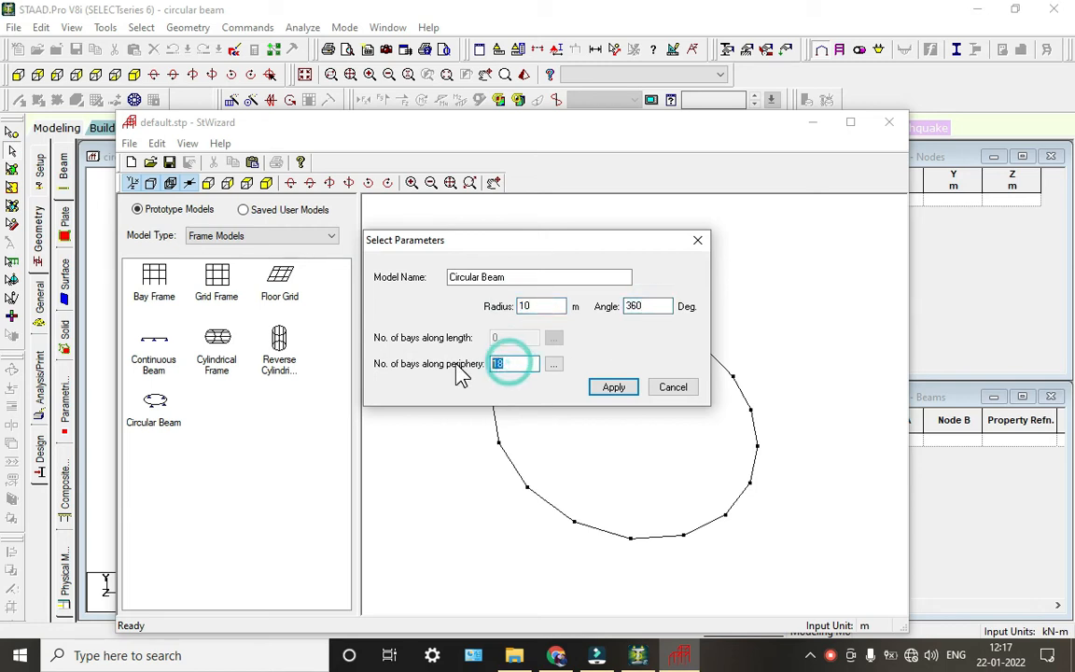
pyautogui.write('20')
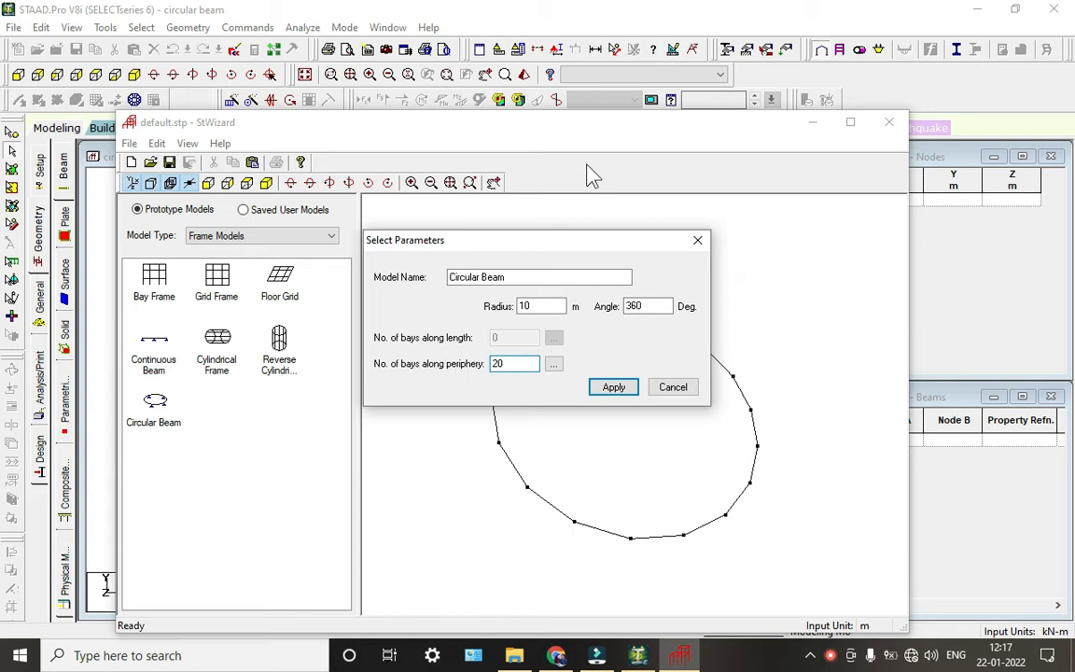
pyautogui.click(613, 386)
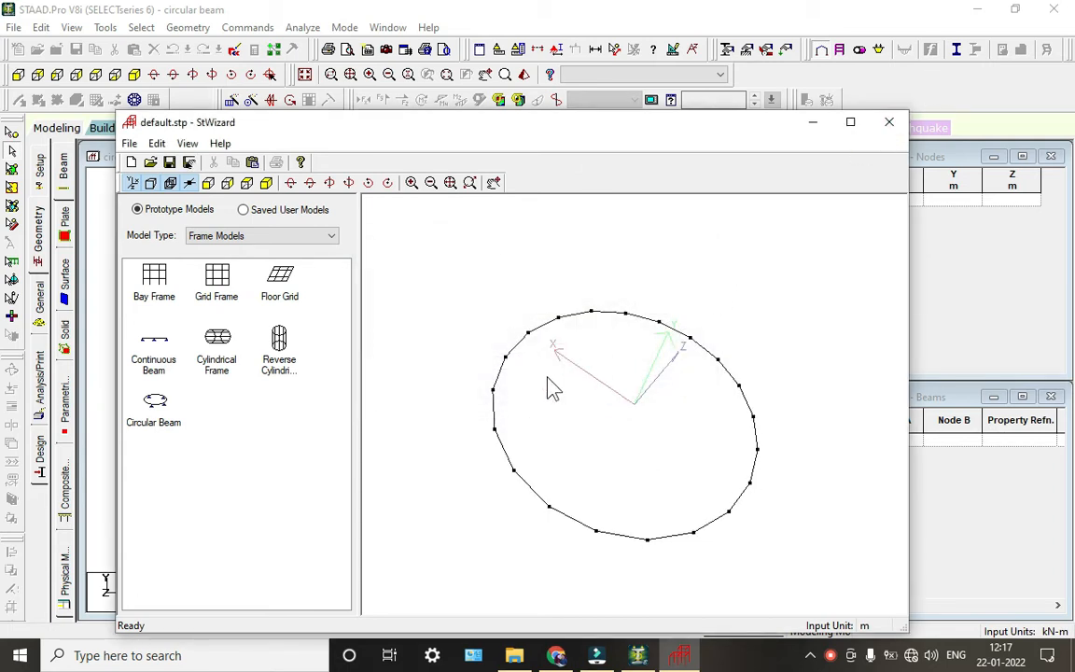
# Regenerate the circular beam with 5 bays along the periphery
pyautogui.doubleClick(164, 417)
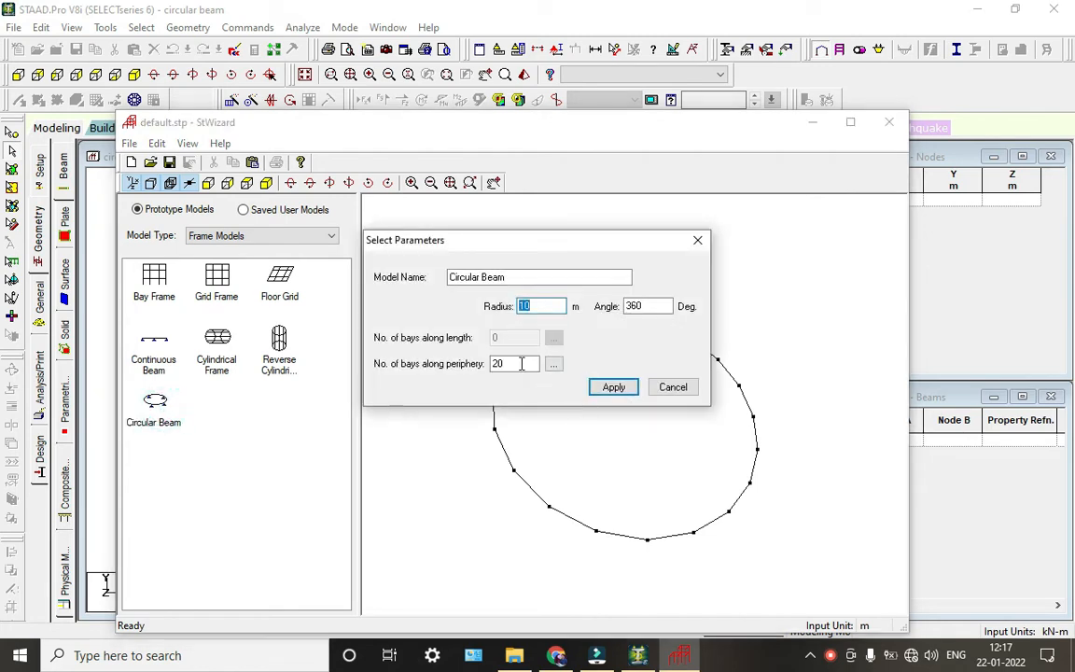
pyautogui.doubleClick(513, 364)
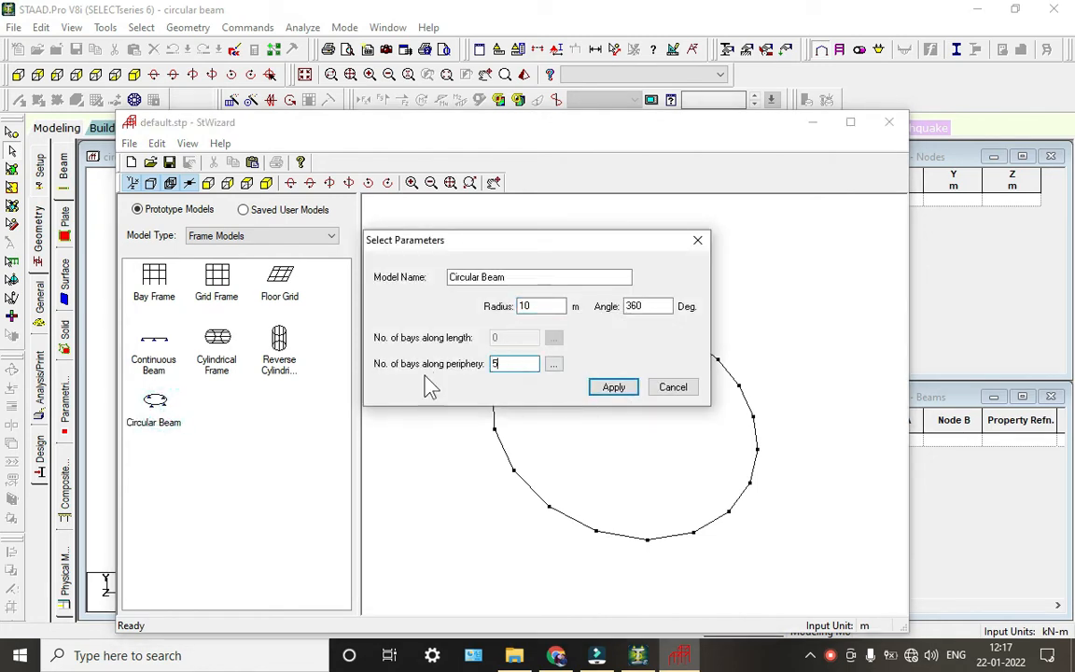
pyautogui.write('5')
pyautogui.click(616, 386)
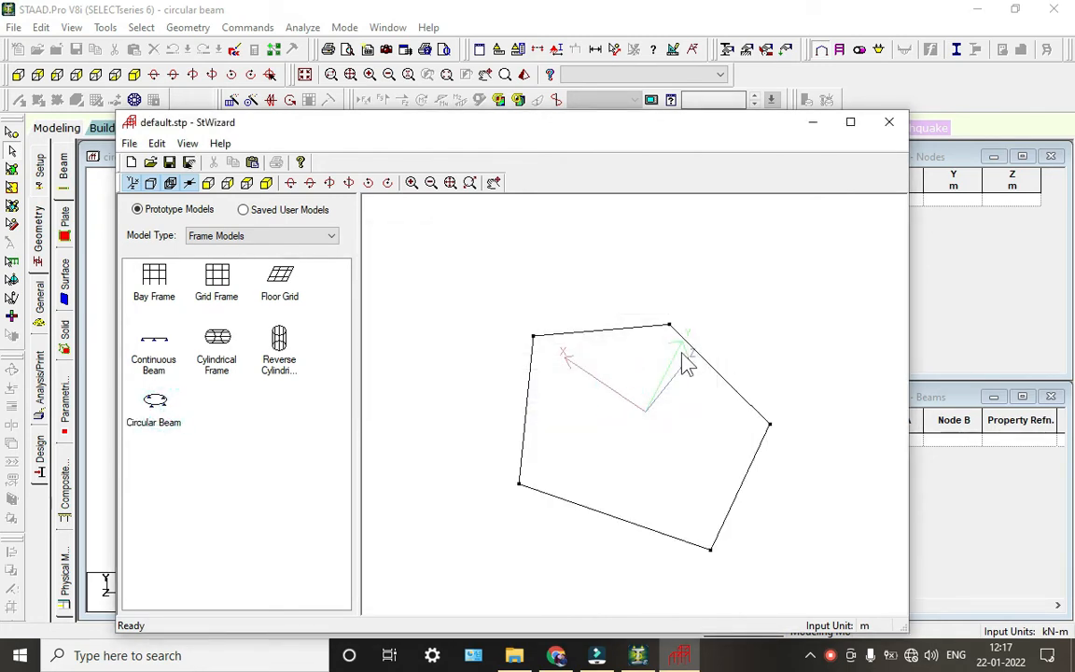
# Regenerate the circular beam with 10 bays along the periphery
pyautogui.doubleClick(163, 417)
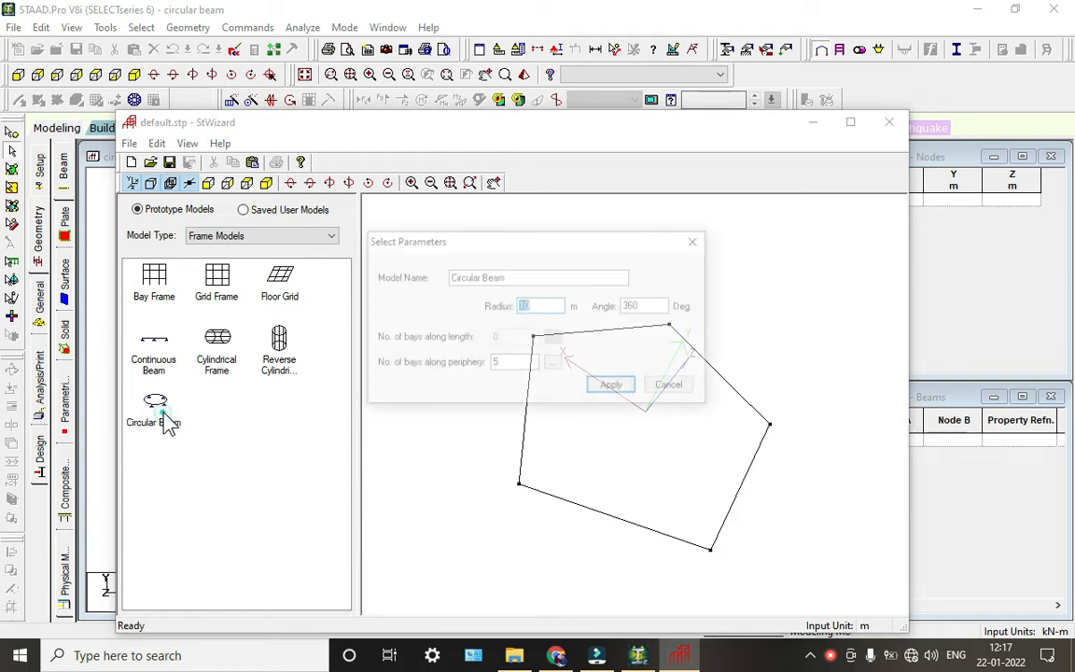
pyautogui.doubleClick(497, 362)
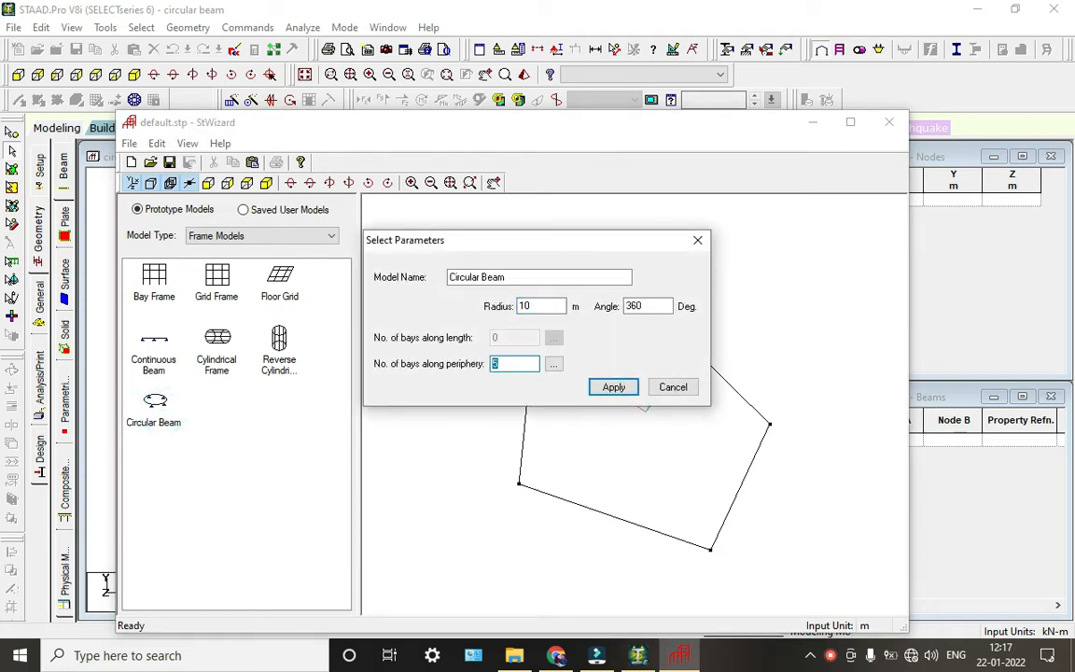
pyautogui.write('10')
pyautogui.click(616, 389)
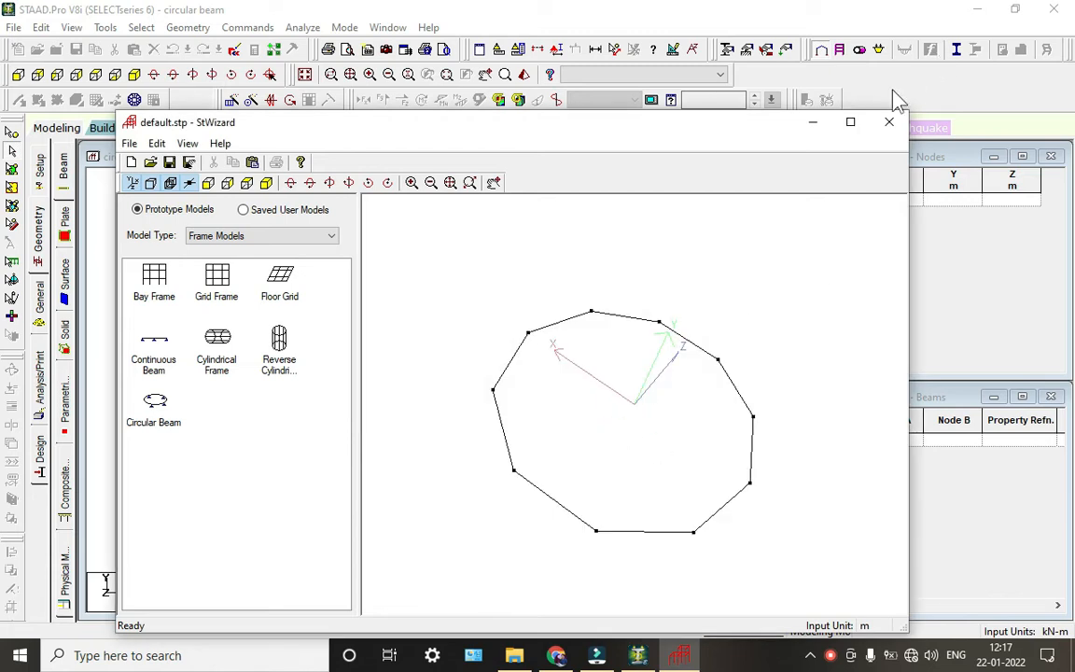
# Transfer the circular beam into the project at an X, Y, Z offset of 0 m and show it in isometric view
pyautogui.click(249, 163)
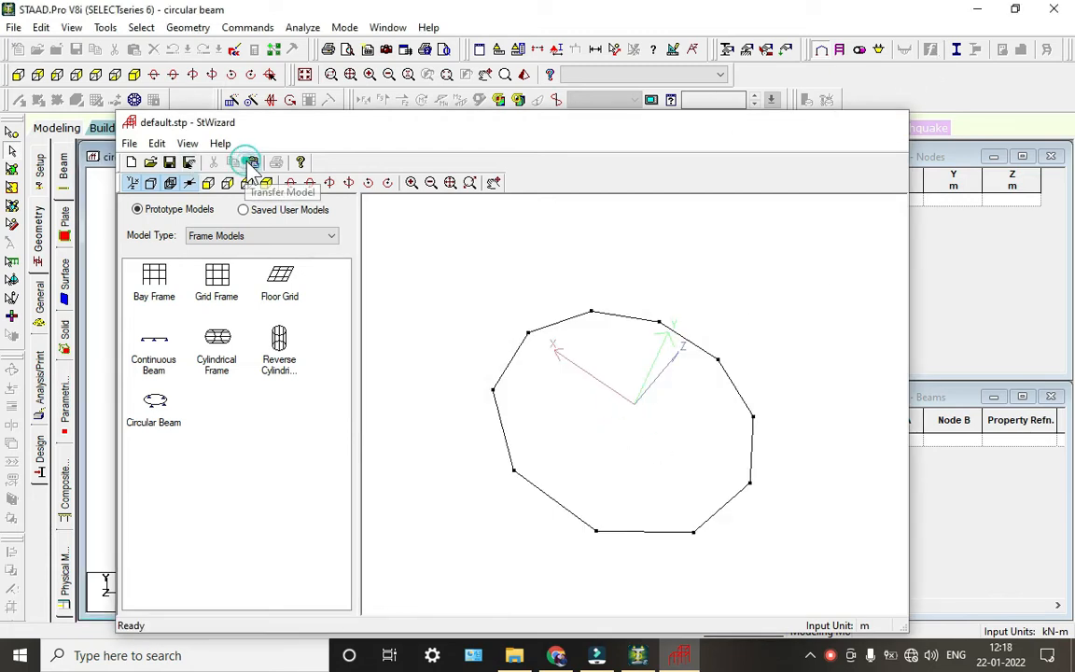
pyautogui.click(579, 363)
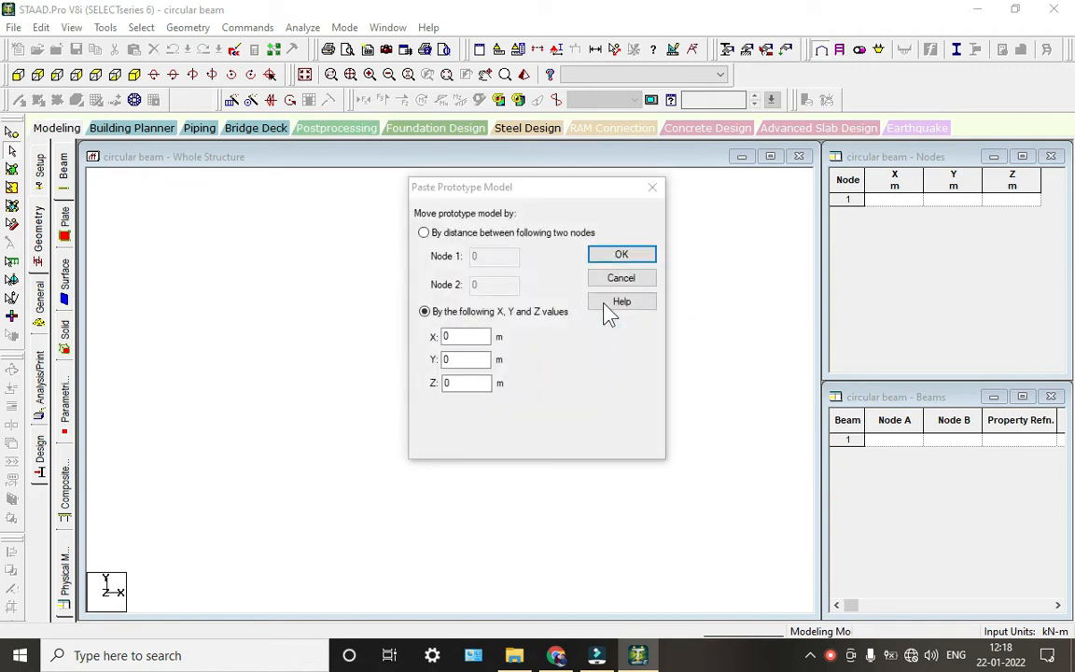
pyautogui.click(620, 255)
pyautogui.click(135, 76)
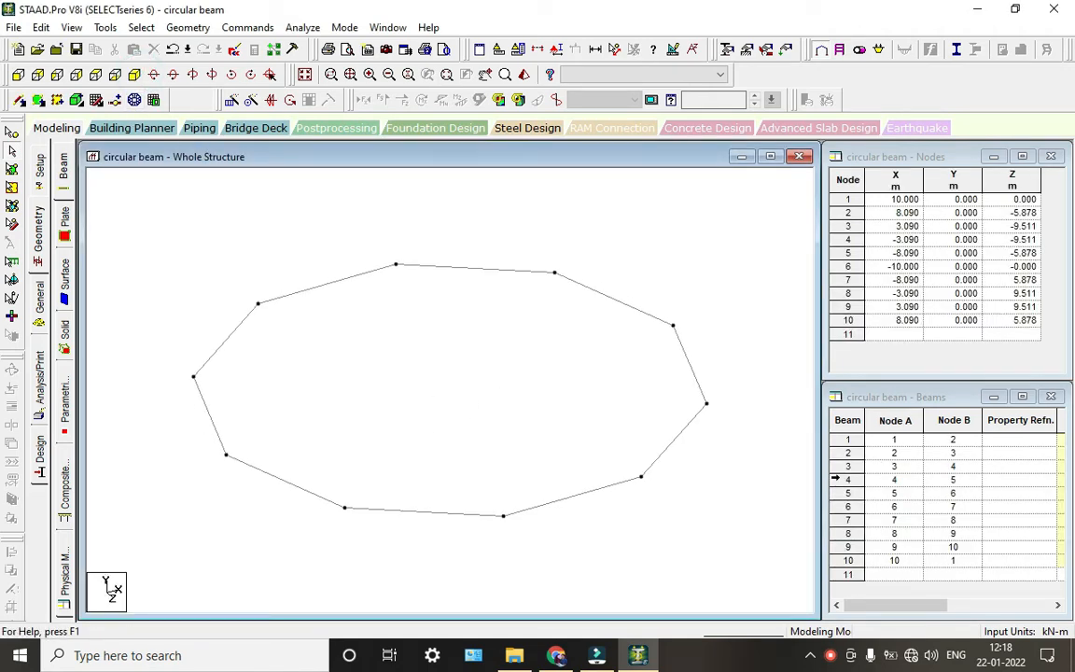
pyautogui.click(834, 656)
pyautogui.click(826, 657)
pyautogui.click(835, 654)
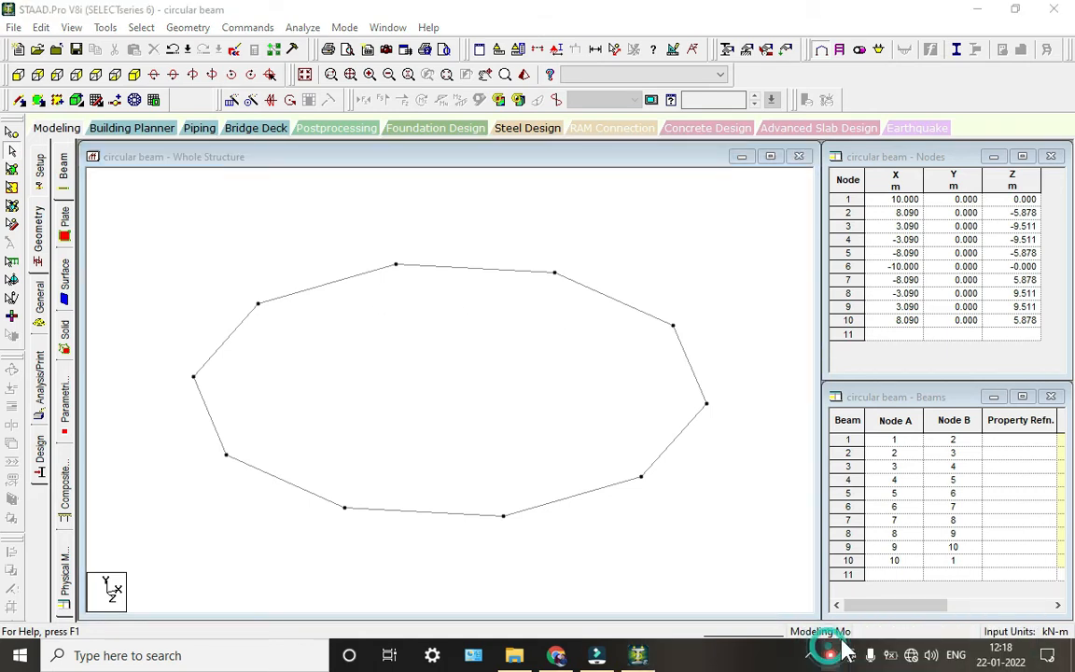
pyautogui.click(840, 635)
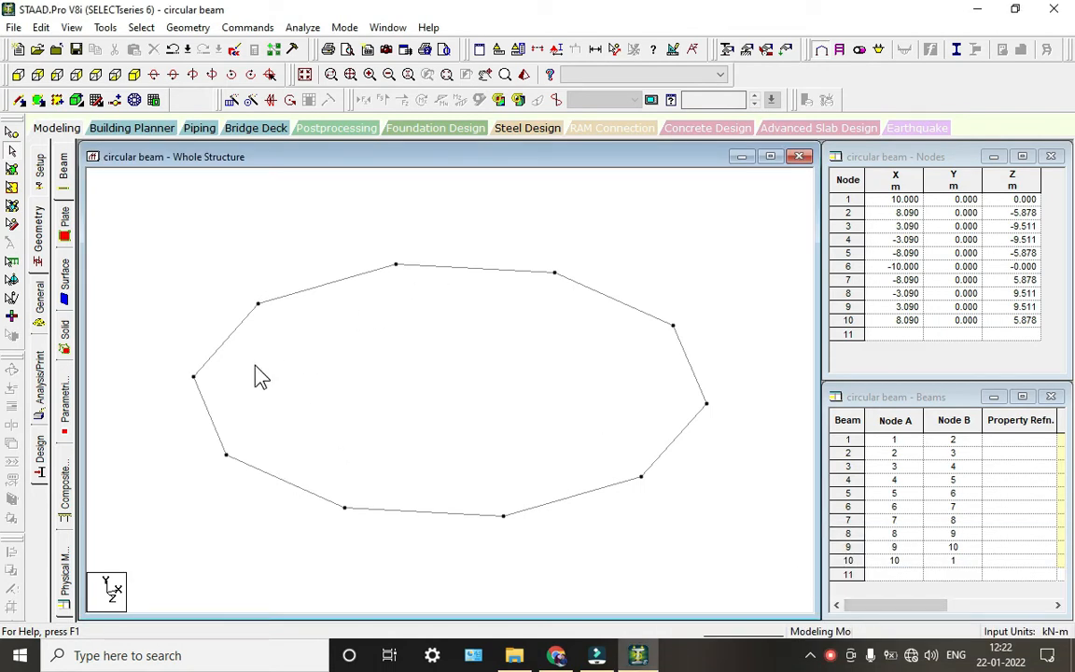
# Select all nodes of the circular beam
pyautogui.click(12, 131)
pyautogui.moveTo(669, 524); pyautogui.dragTo(737, 554)
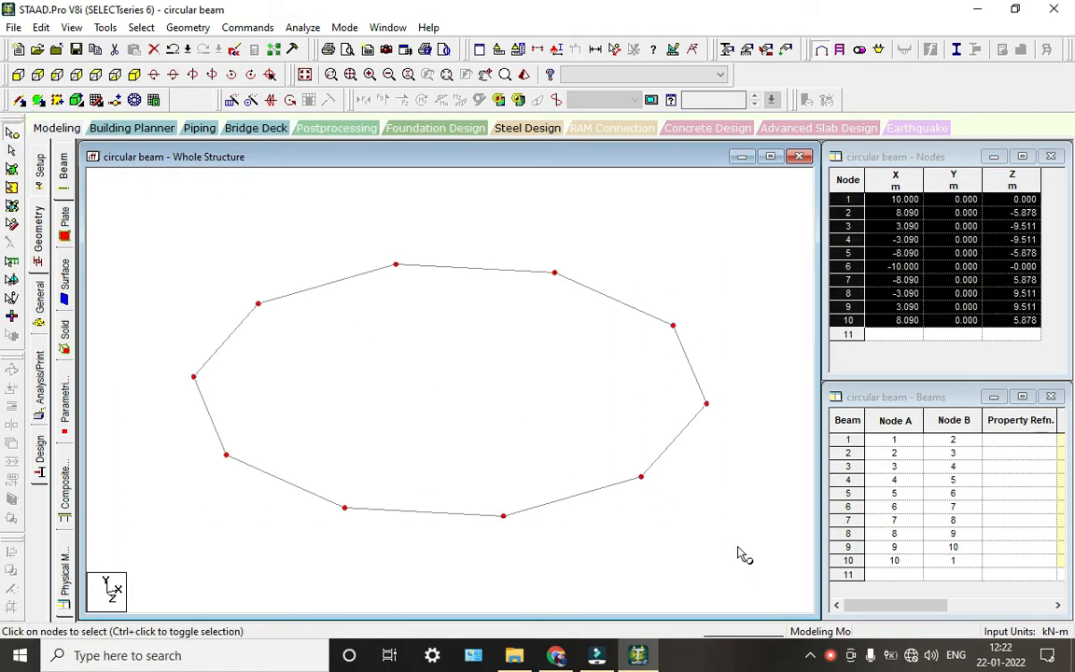
# Try a Translational Repeat of the selected nodes in global Y, one 5 m step with linked steps, and undo it
pyautogui.click(232, 100)
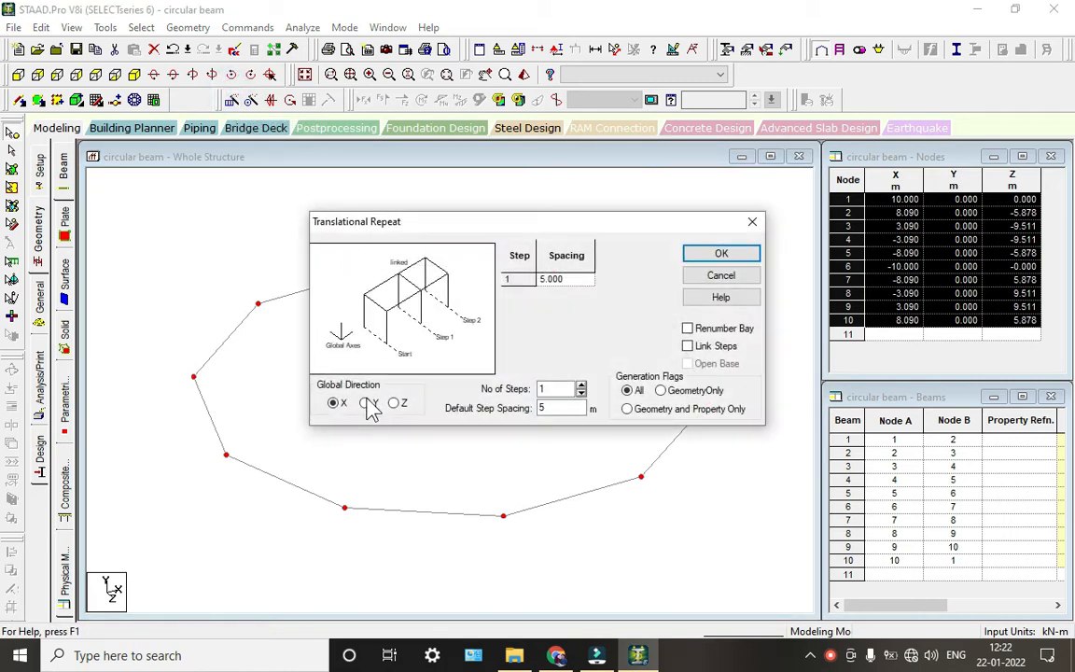
pyautogui.click(366, 404)
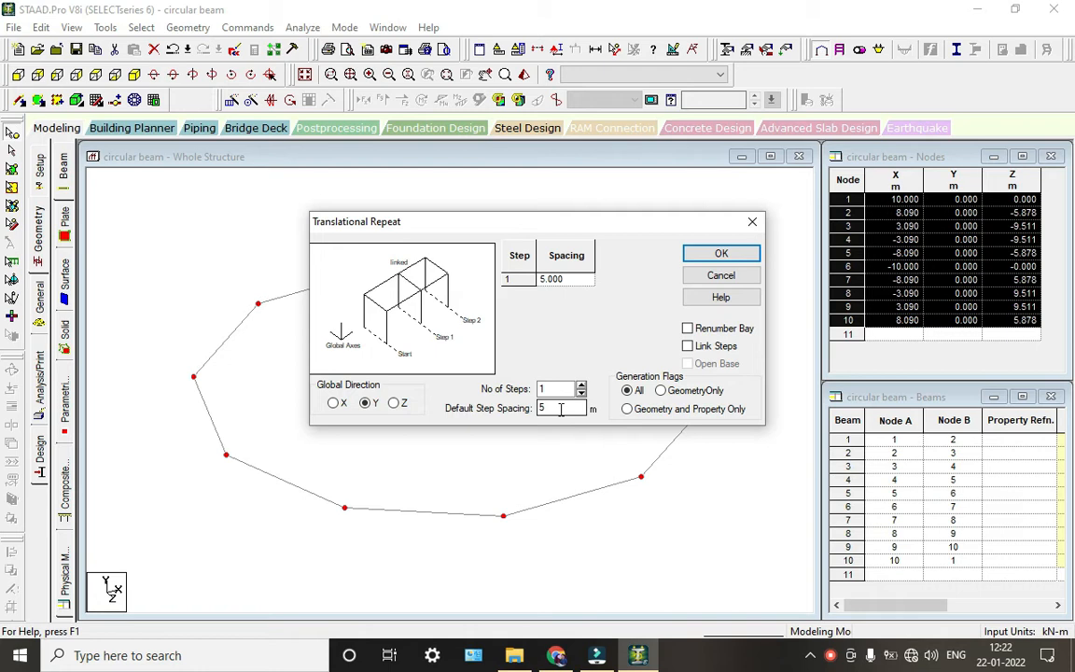
pyautogui.click(688, 346)
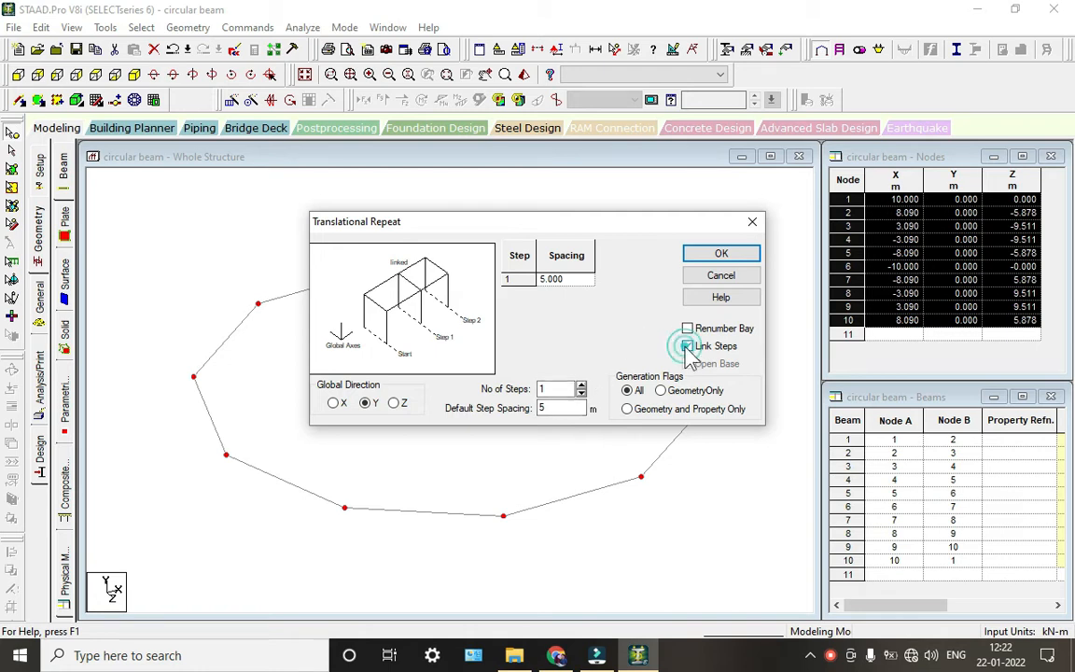
pyautogui.click(702, 256)
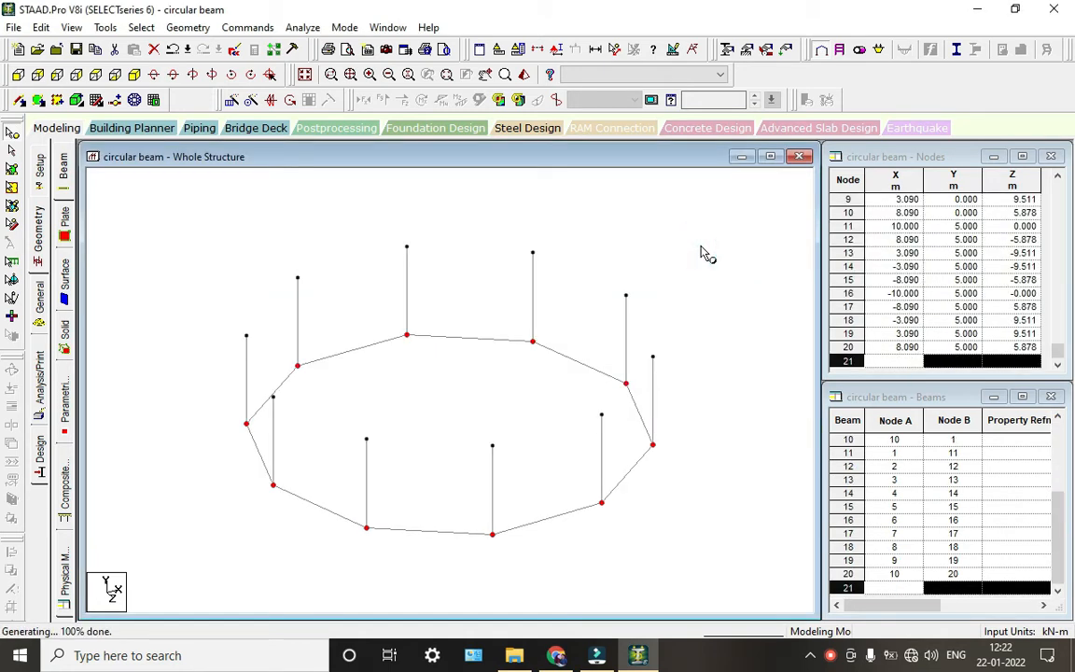
pyautogui.hotkey('ctrl', 'z')
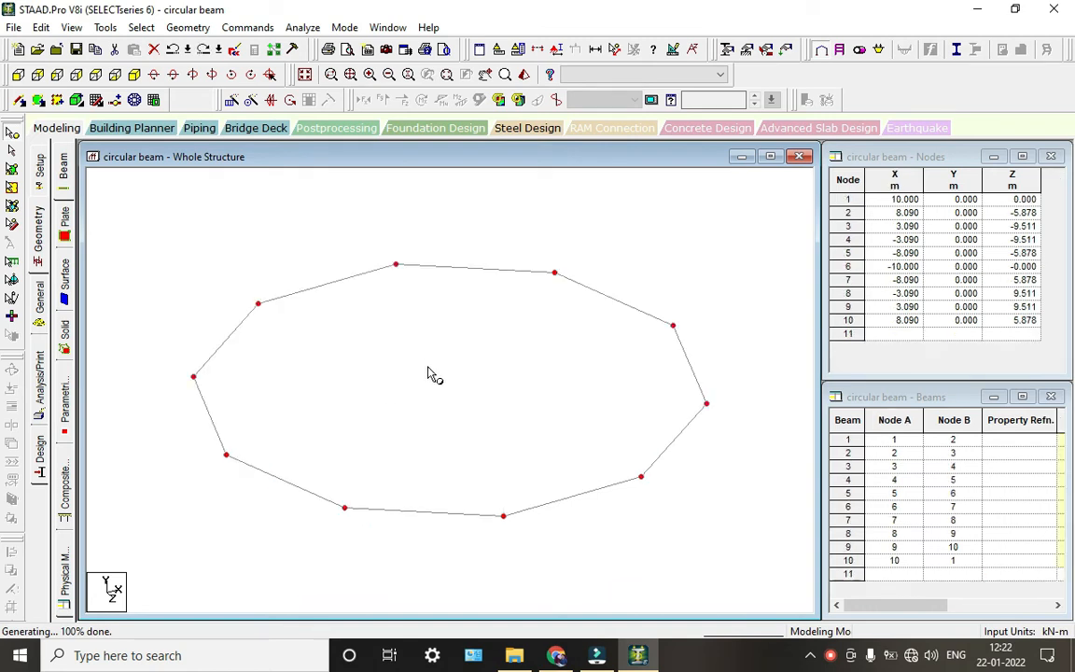
# Add columns below all circular beam nodes with a Translational Repeat in global Y, one step of -5 m with linked steps
pyautogui.click(230, 98)
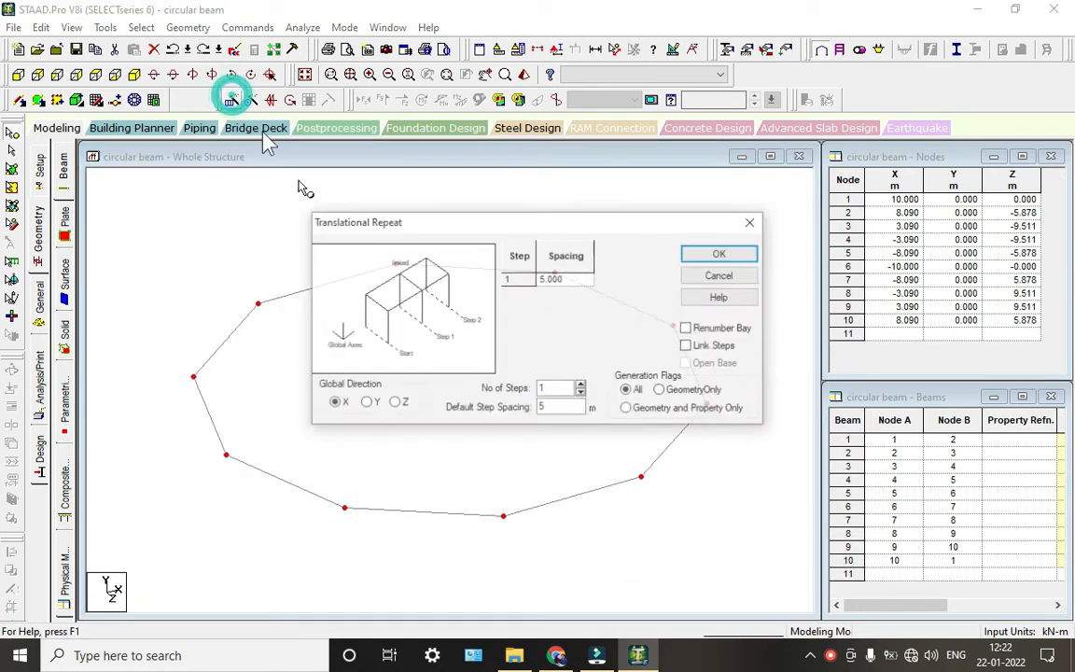
pyautogui.click(365, 402)
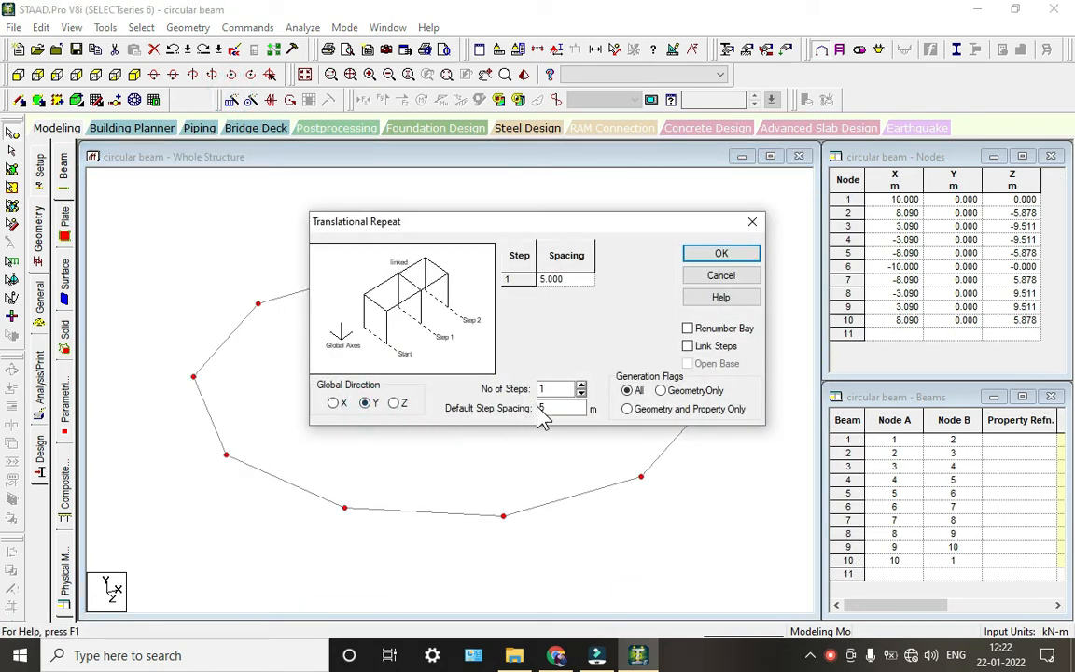
pyautogui.doubleClick(541, 408)
pyautogui.write('-5')
pyautogui.click(687, 347)
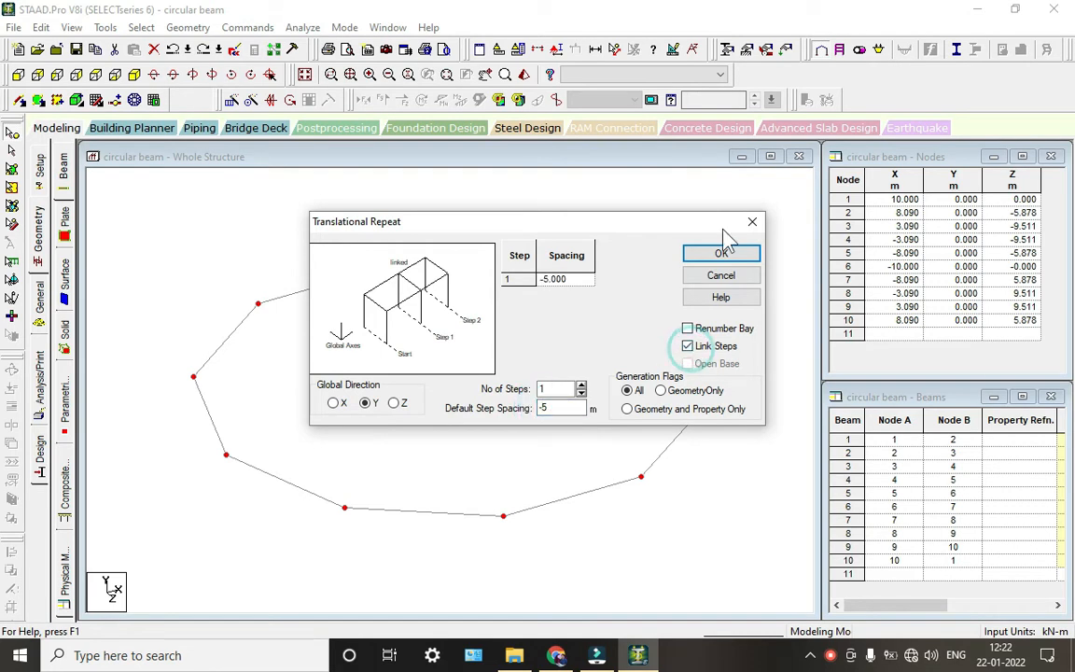
pyautogui.click(722, 254)
pyautogui.click(533, 343)
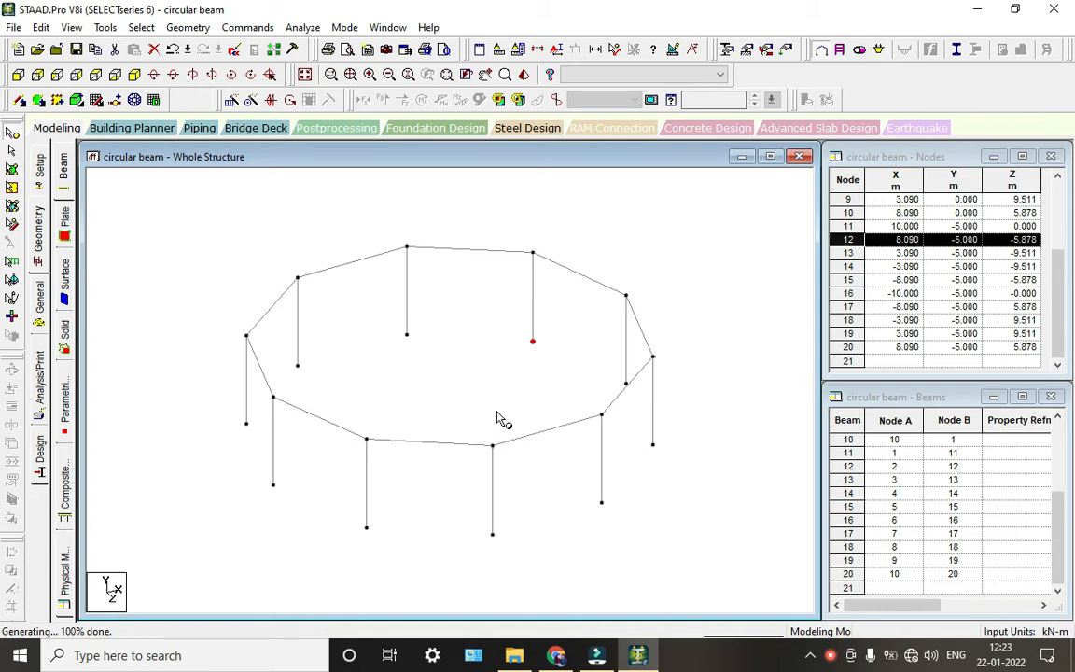
# In plan view, add five straight beams across the circle, each joining a pair of diametrically opposite nodes
pyautogui.click(19, 74)
pyautogui.click(95, 74)
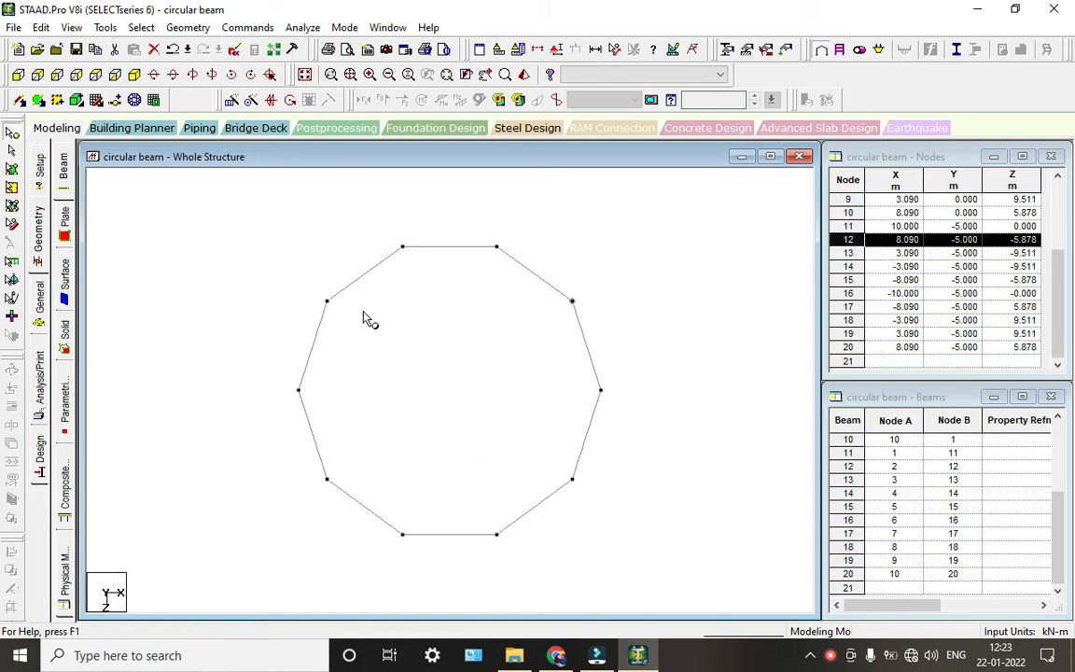
pyautogui.click(20, 100)
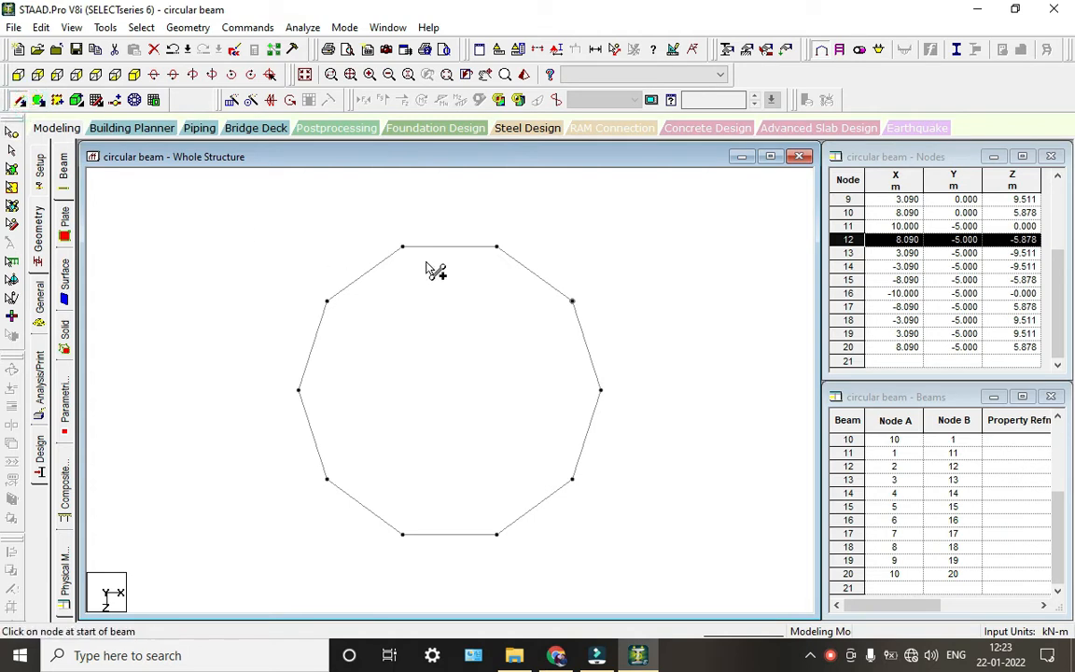
pyautogui.moveTo(402, 249); pyautogui.dragTo(496, 534)
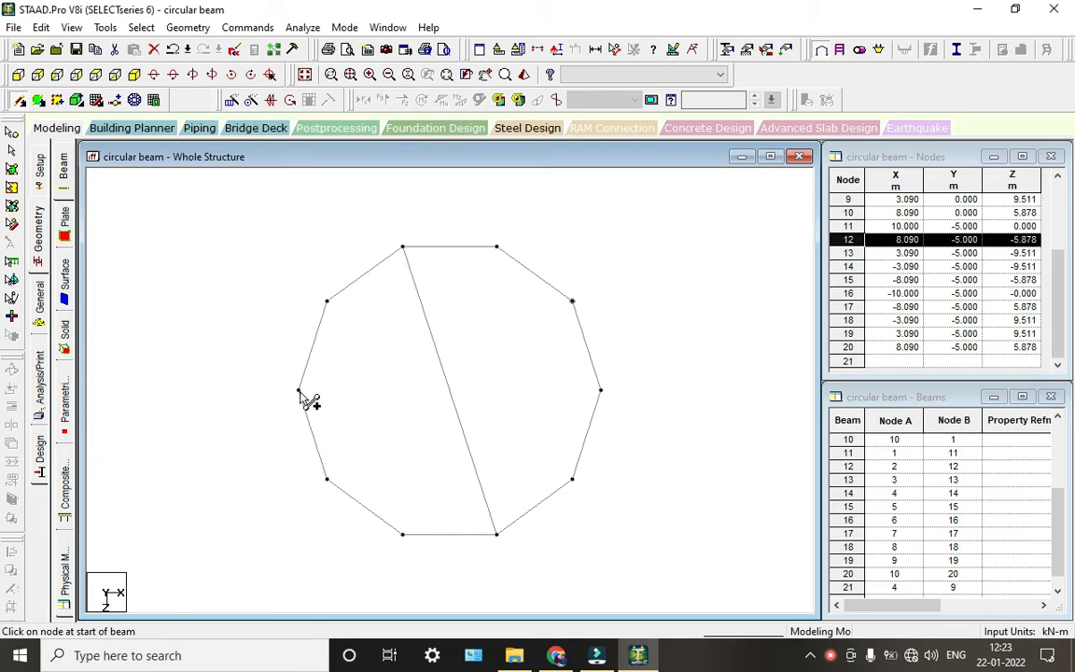
pyautogui.moveTo(299, 390)
pyautogui.mouseDown()
pyautogui.moveTo(569, 404)
pyautogui.moveTo(598, 390)
pyautogui.mouseUp()
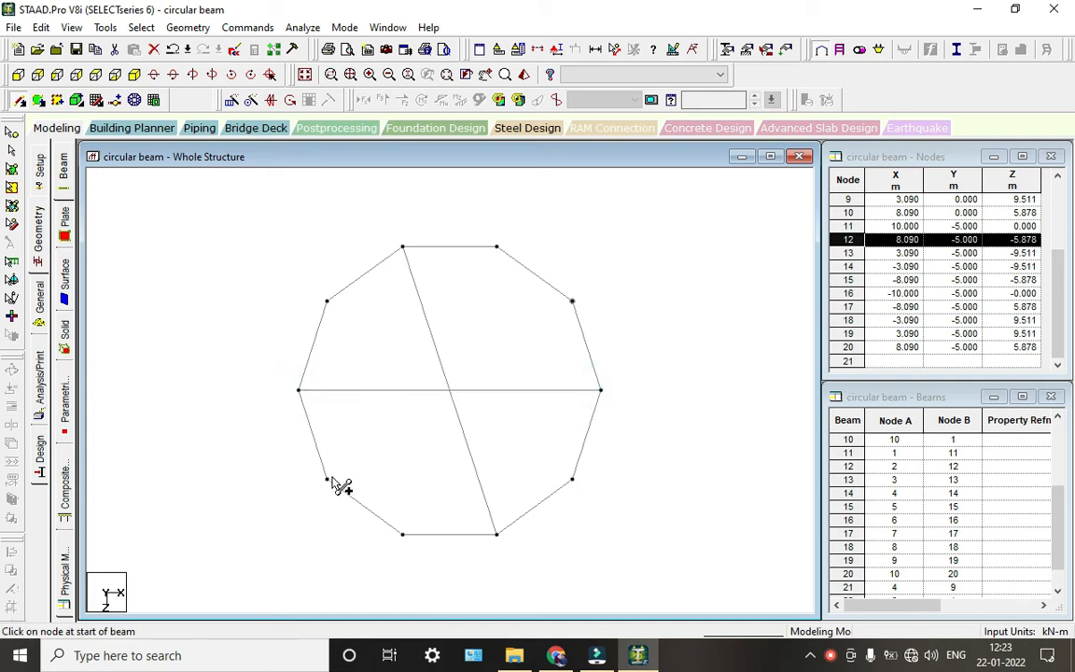
pyautogui.moveTo(326, 479)
pyautogui.mouseDown()
pyautogui.moveTo(528, 363)
pyautogui.moveTo(576, 312)
pyautogui.moveTo(572, 302)
pyautogui.mouseUp()
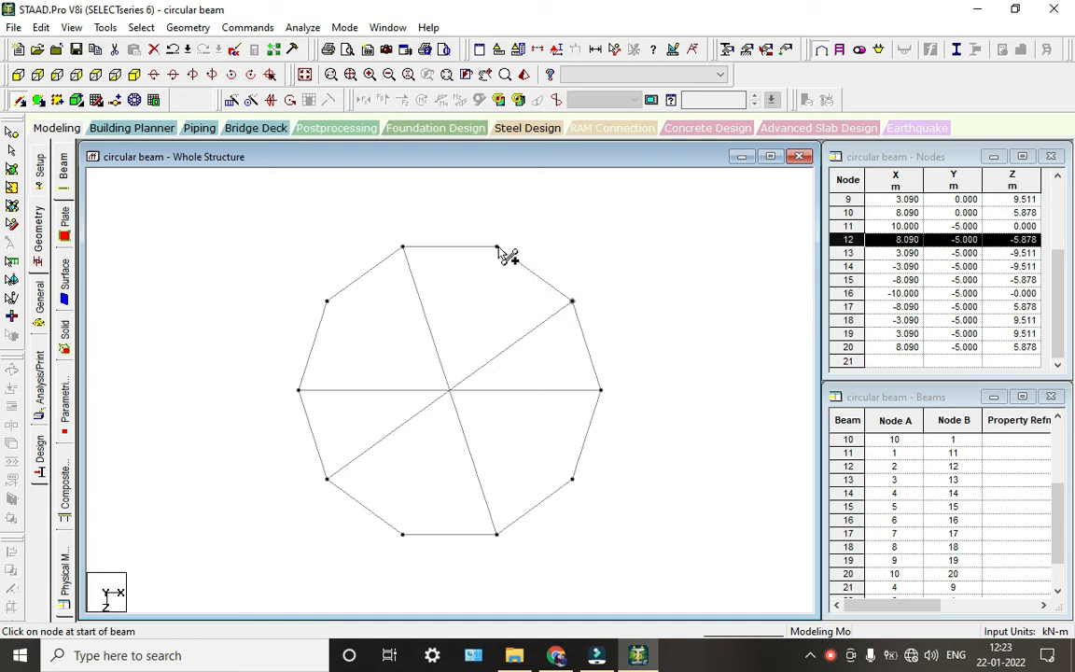
pyautogui.moveTo(499, 248); pyautogui.dragTo(404, 536)
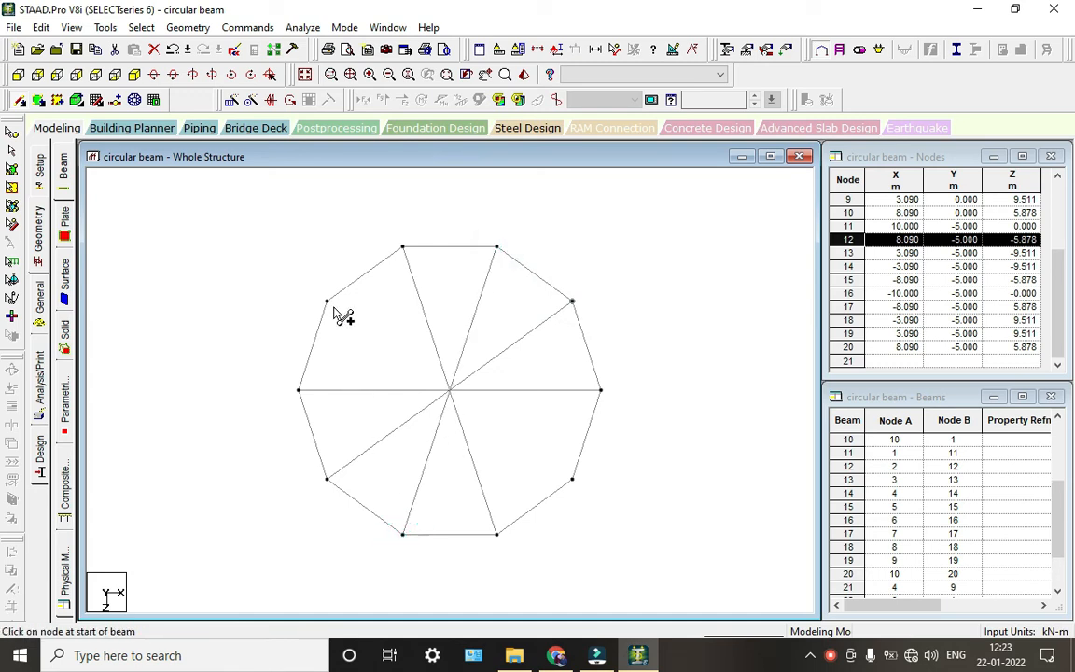
pyautogui.moveTo(328, 302); pyautogui.dragTo(572, 480)
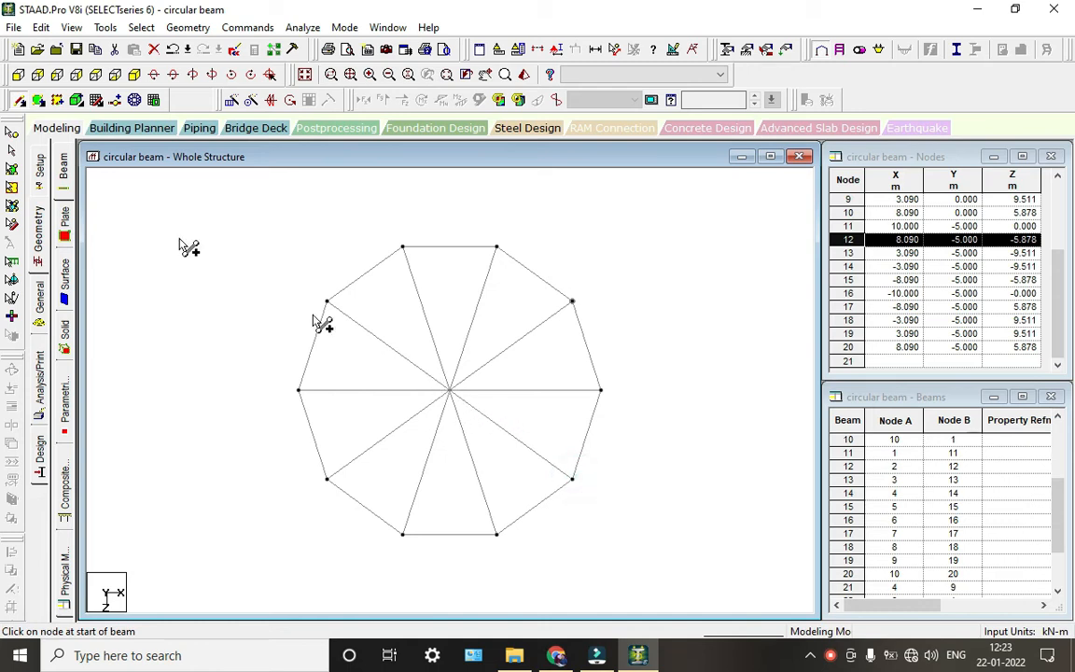
# Add a node at the origin, where the cross beams intersect, using the Default Grid for Snap Node/Beam
pyautogui.click(11, 132)
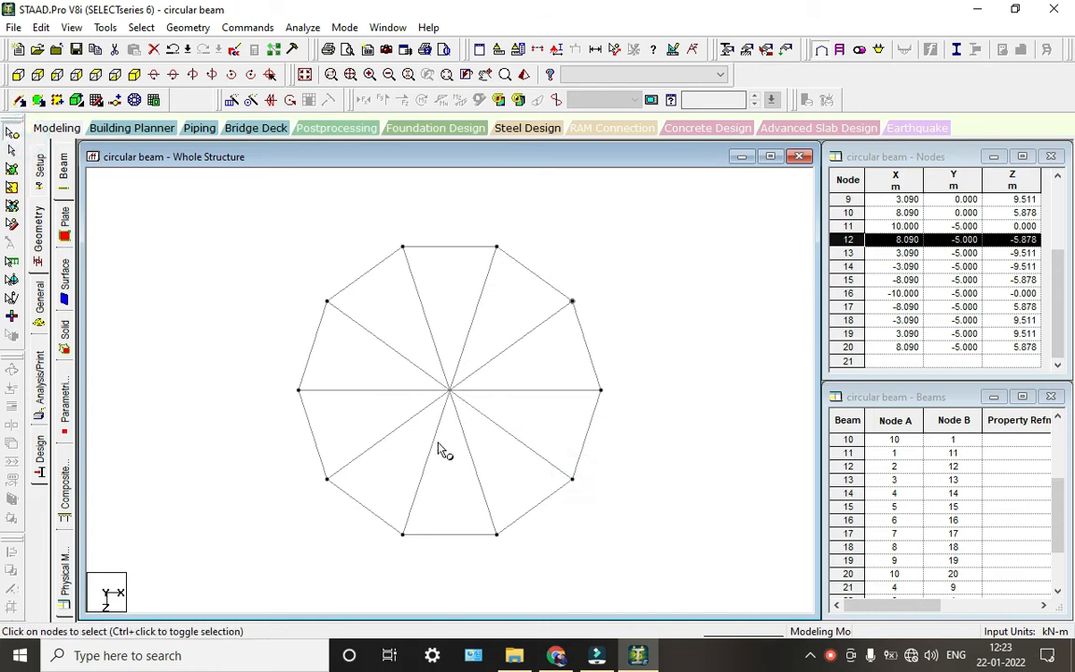
pyautogui.click(450, 388)
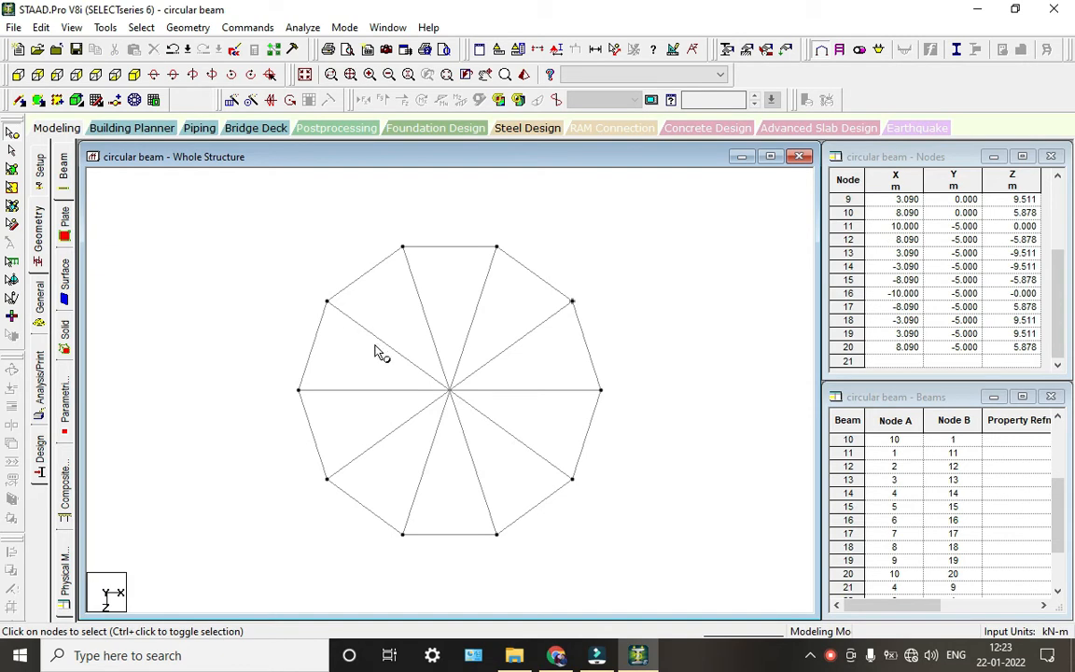
pyautogui.click(77, 100)
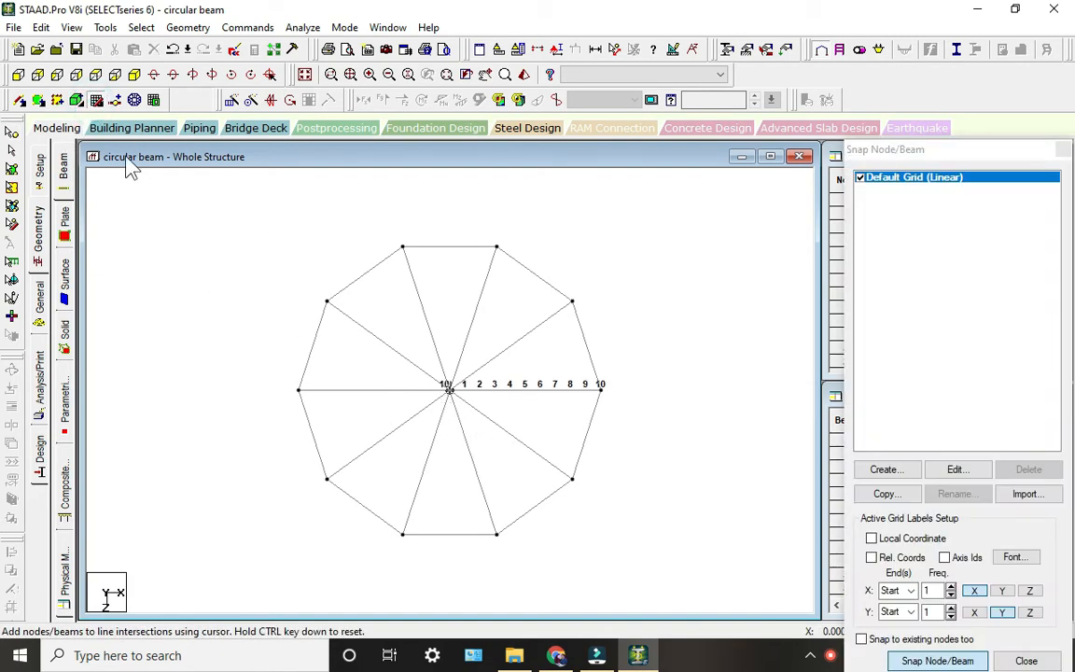
pyautogui.click(115, 75)
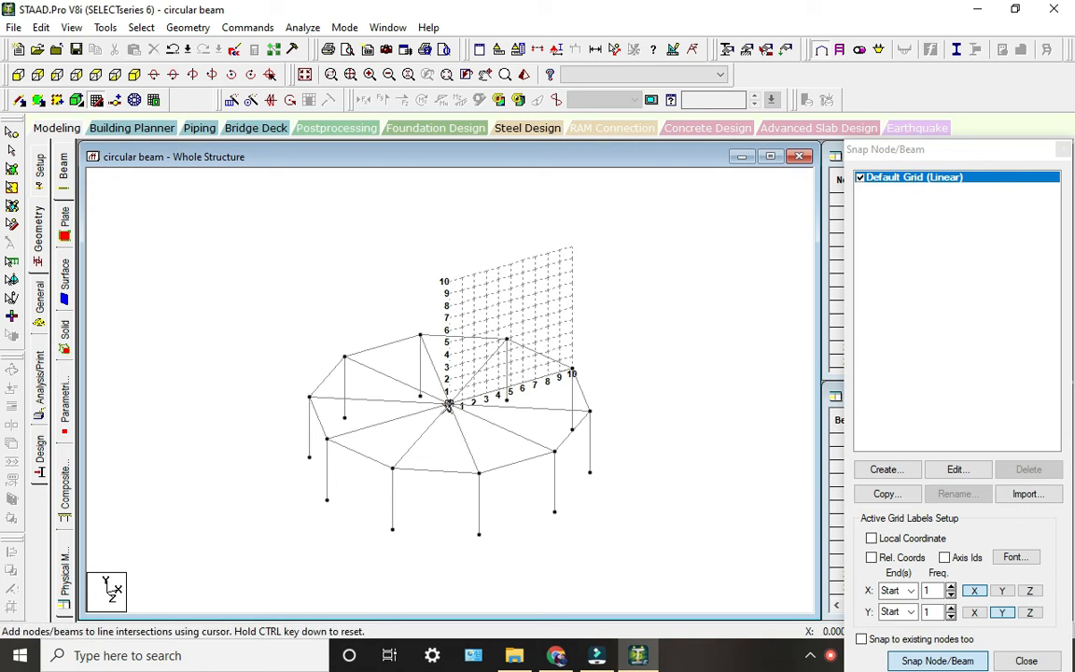
pyautogui.click(449, 404)
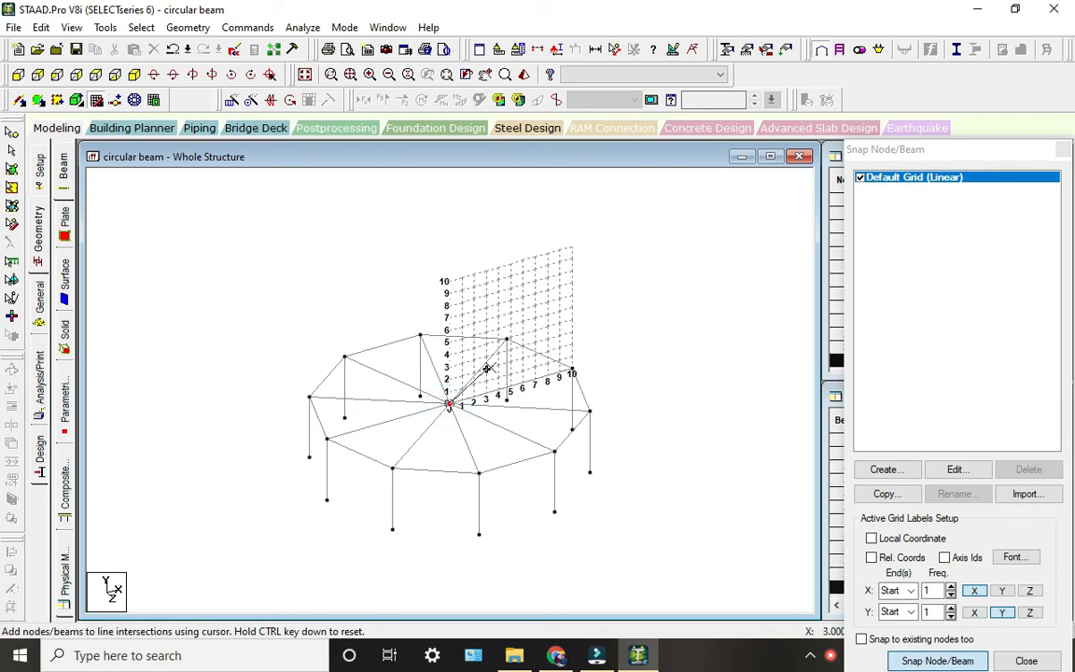
pyautogui.click(96, 76)
pyautogui.click(80, 101)
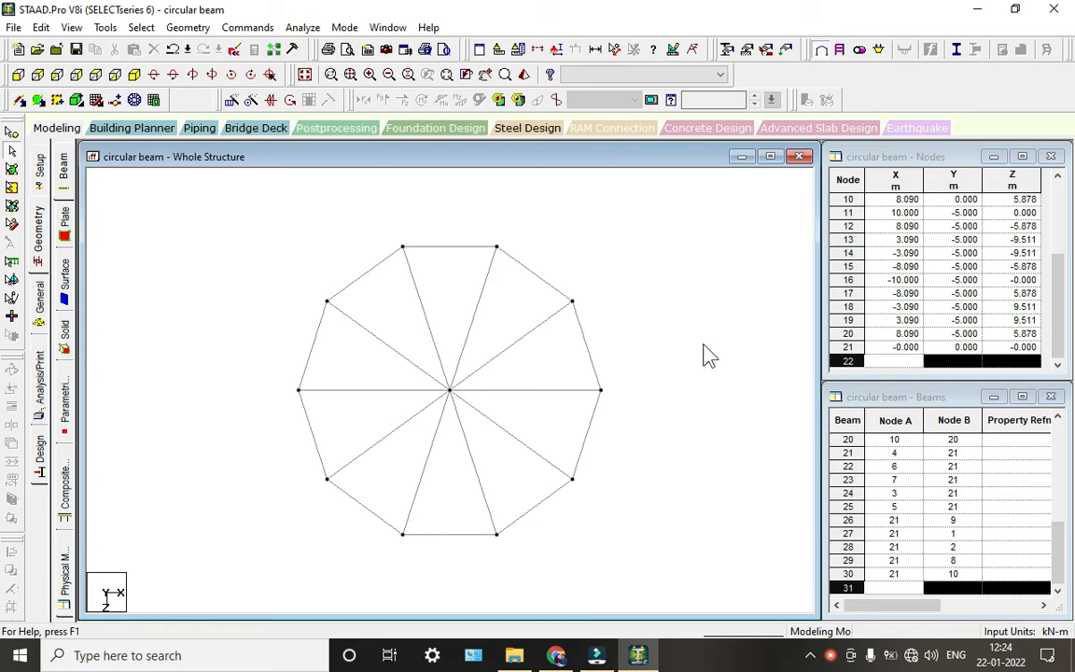
# Add a column below the centre node with a Translational Repeat in global Y, one step of -5 m with linked steps
pyautogui.click(134, 75)
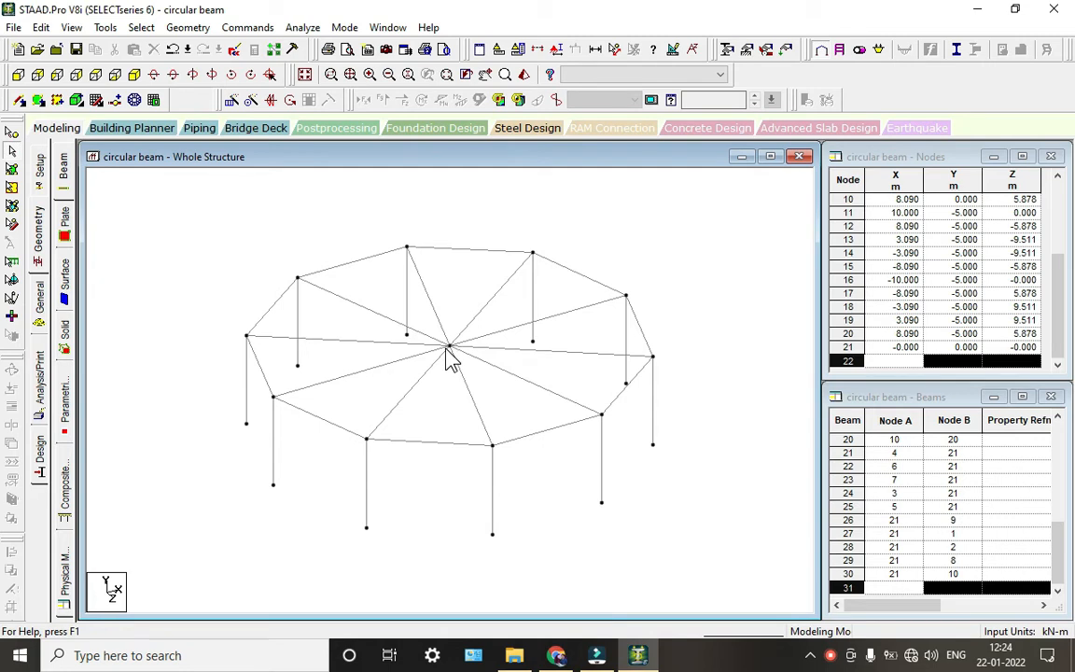
pyautogui.click(12, 132)
pyautogui.click(448, 343)
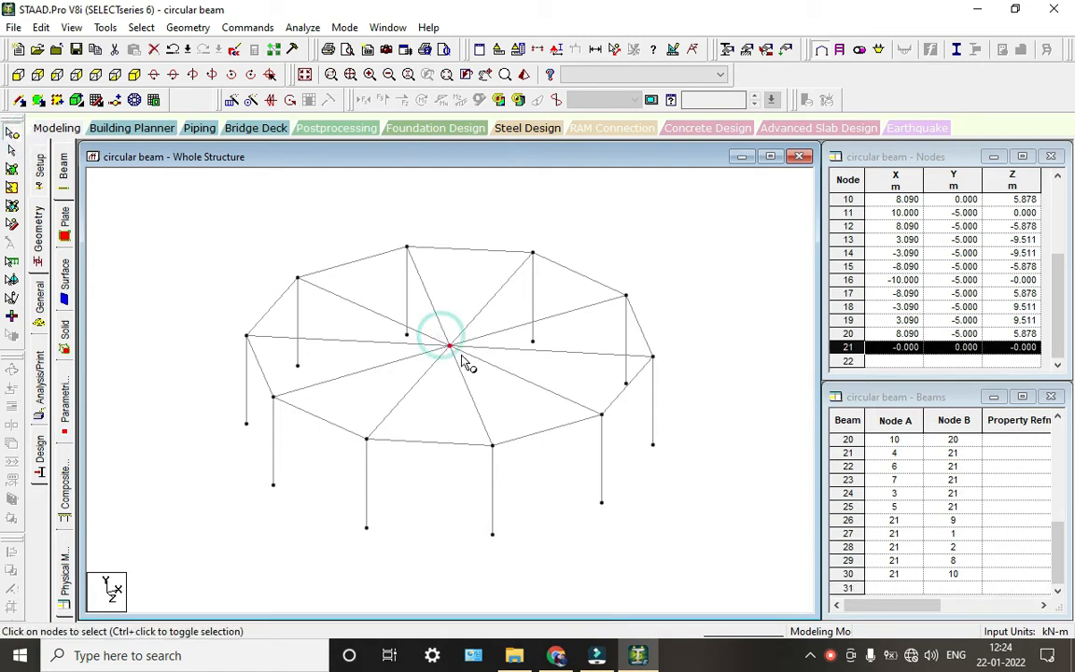
pyautogui.click(231, 100)
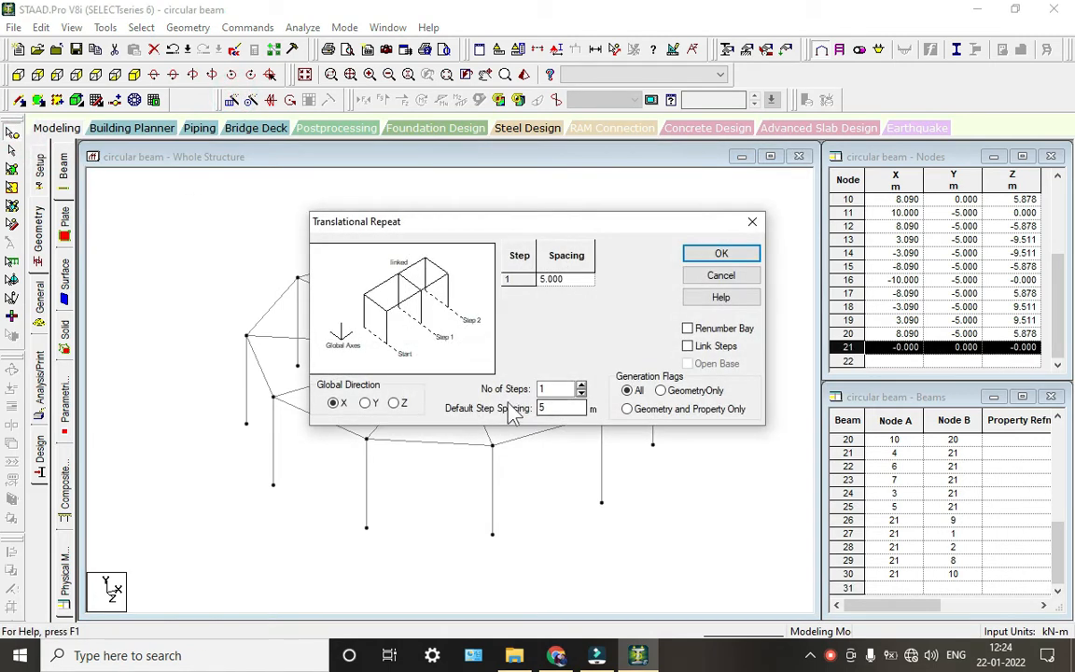
pyautogui.click(364, 402)
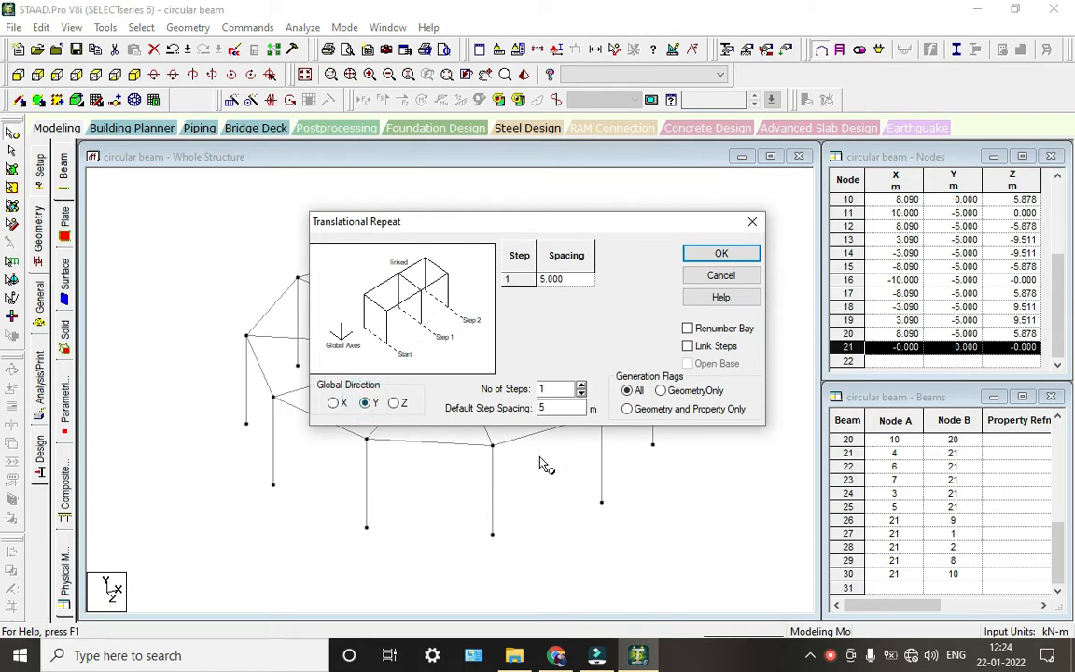
pyautogui.click(558, 408)
pyautogui.doubleClick(542, 406)
pyautogui.write('-5')
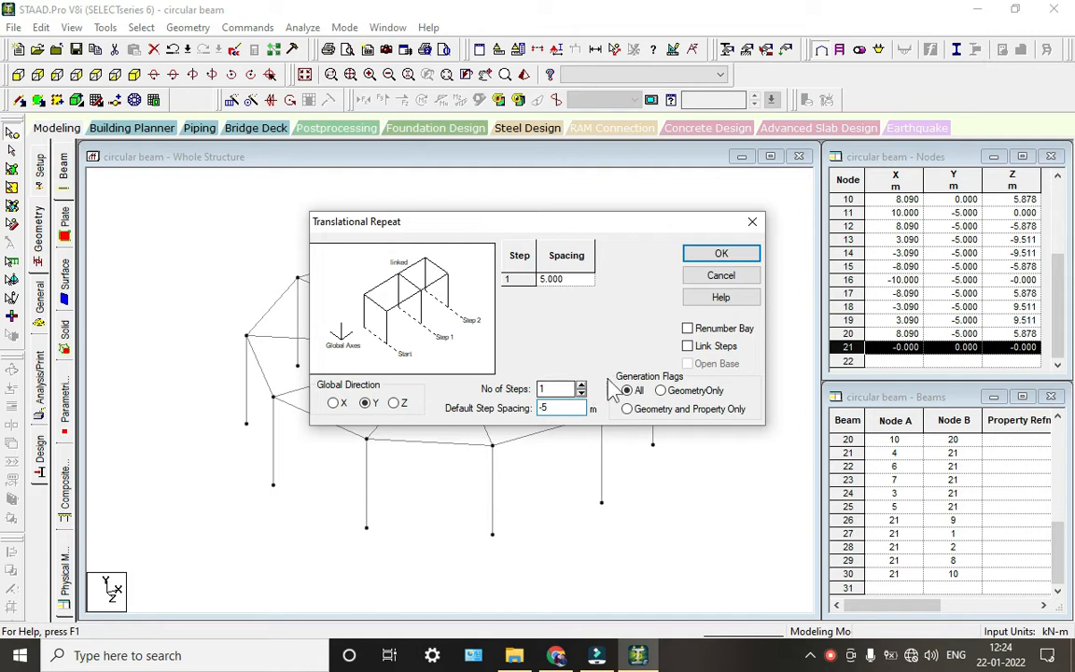
pyautogui.click(689, 347)
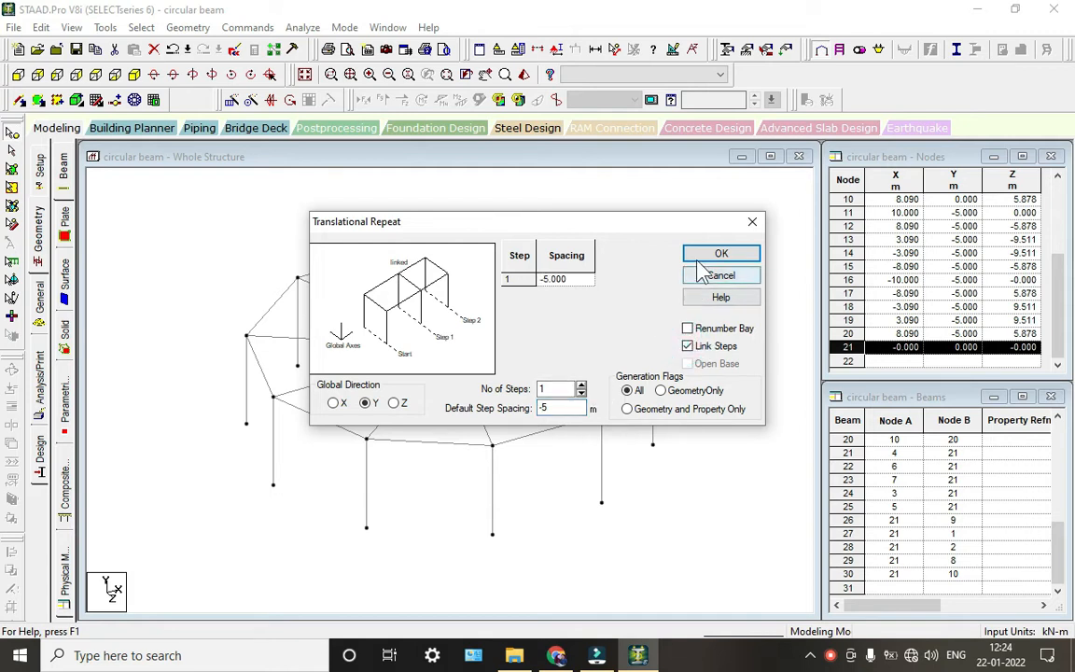
pyautogui.click(700, 251)
pyautogui.click(744, 280)
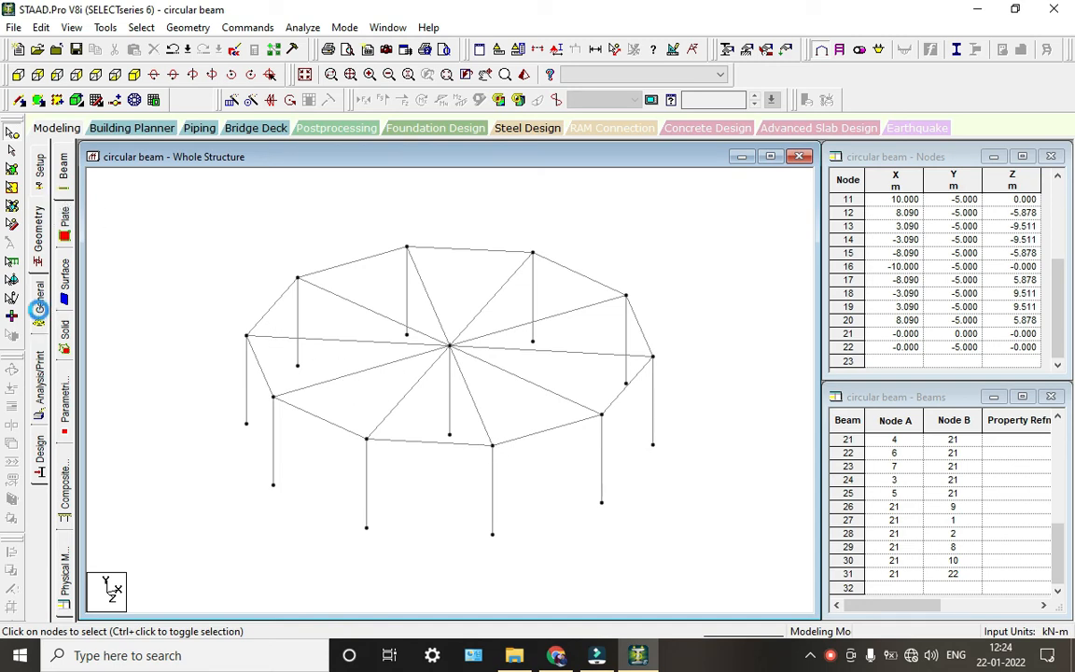
# Create a fixed support for the structure
pyautogui.click(40, 295)
pyautogui.click(65, 290)
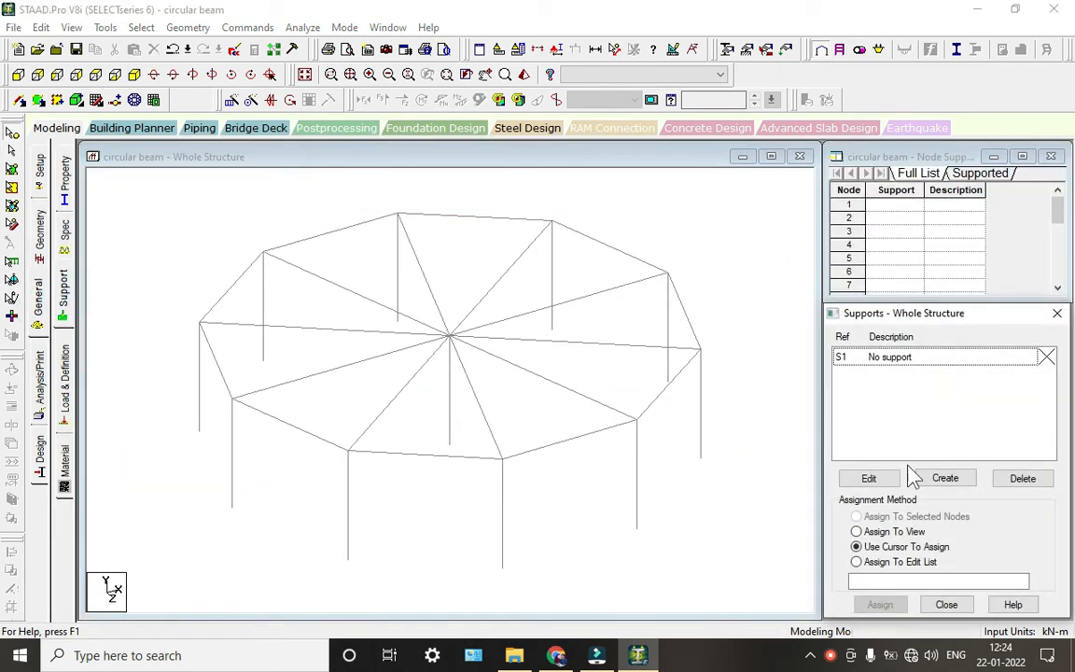
pyautogui.click(20, 75)
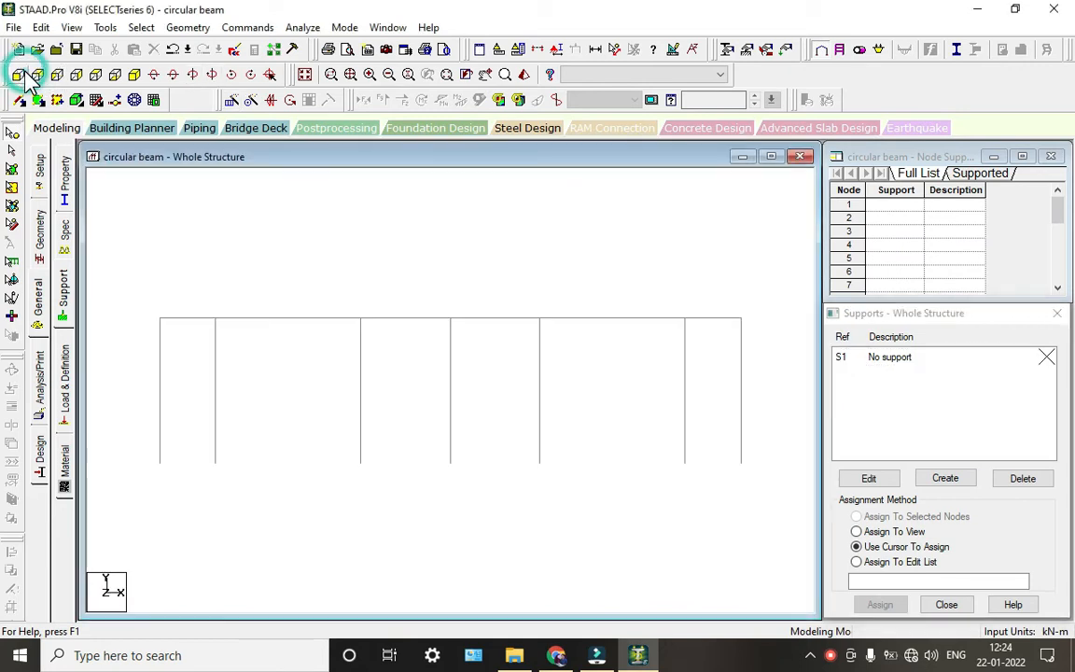
pyautogui.click(945, 479)
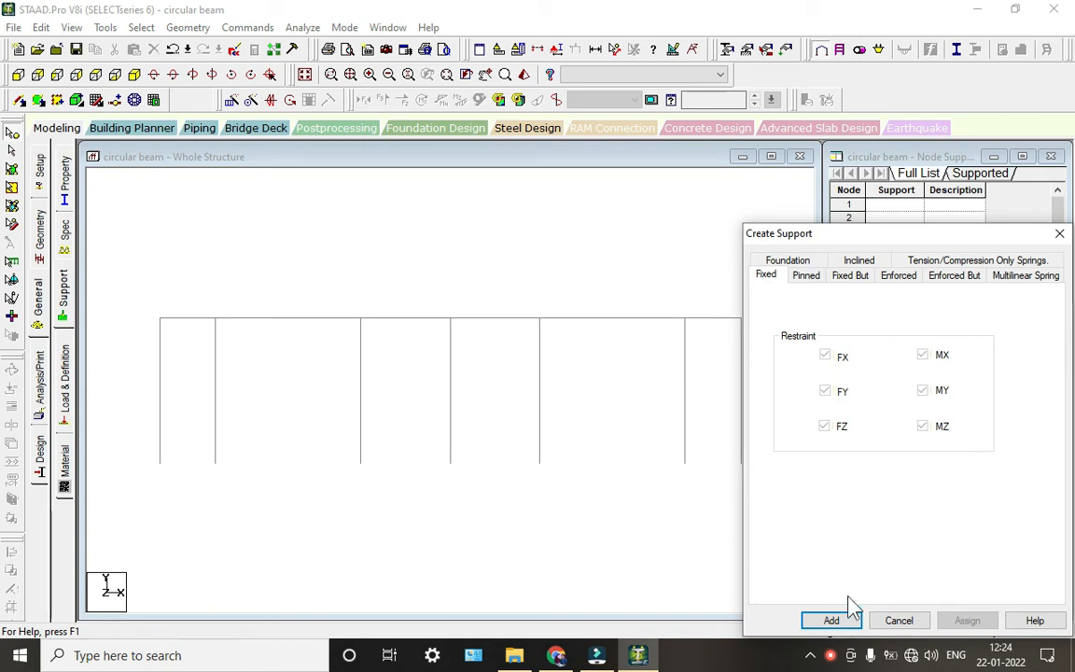
pyautogui.click(833, 620)
# Assign the fixed support to the base nodes of all columns, including the centre column
pyautogui.moveTo(146, 457); pyautogui.dragTo(819, 480)
pyautogui.click(135, 76)
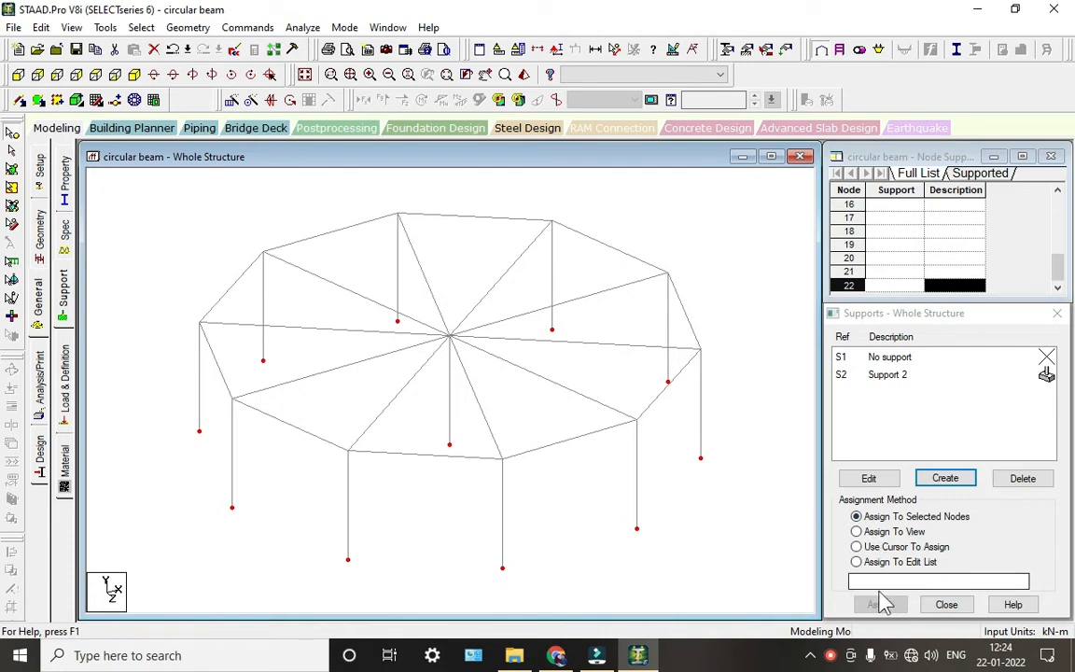
pyautogui.click(904, 377)
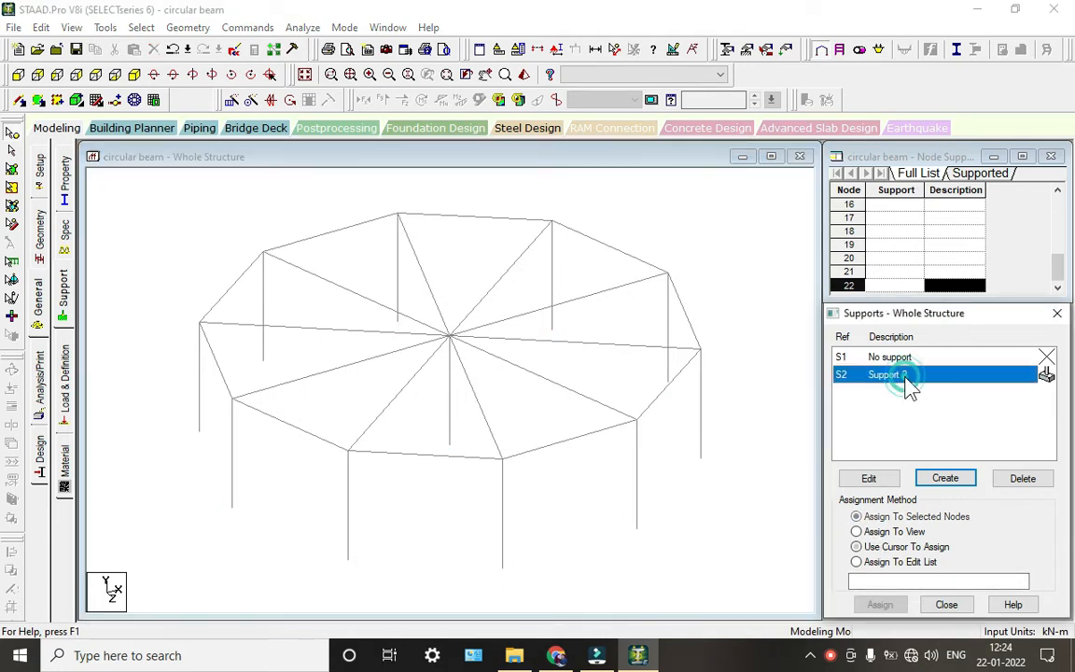
pyautogui.click(19, 74)
pyautogui.moveTo(121, 445); pyautogui.dragTo(791, 457)
pyautogui.moveTo(139, 449); pyautogui.dragTo(779, 478)
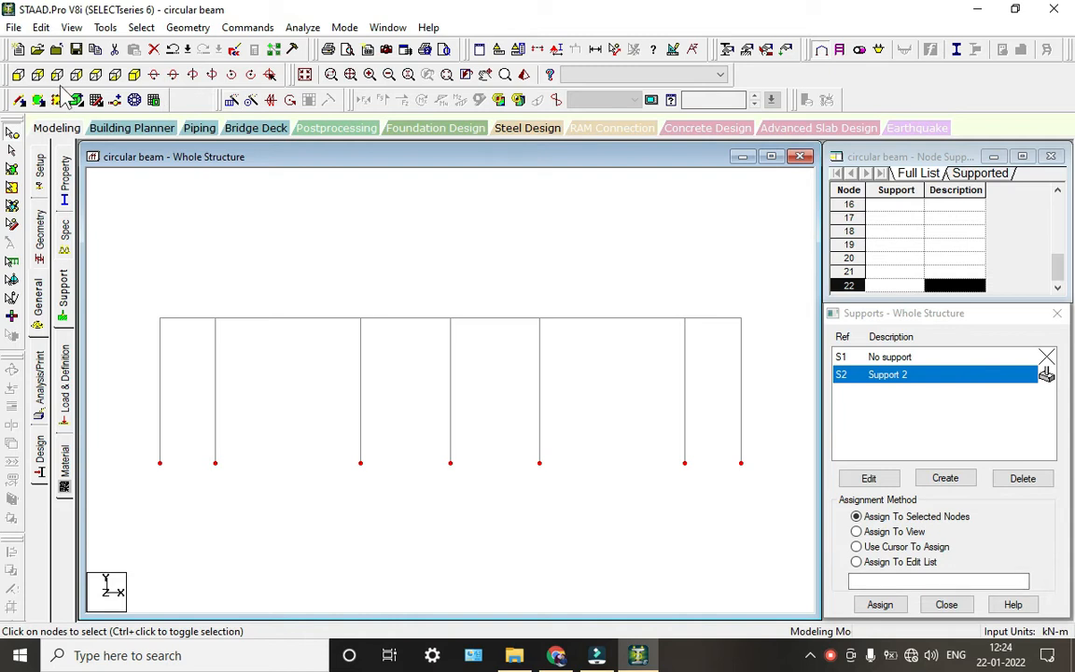
pyautogui.click(135, 75)
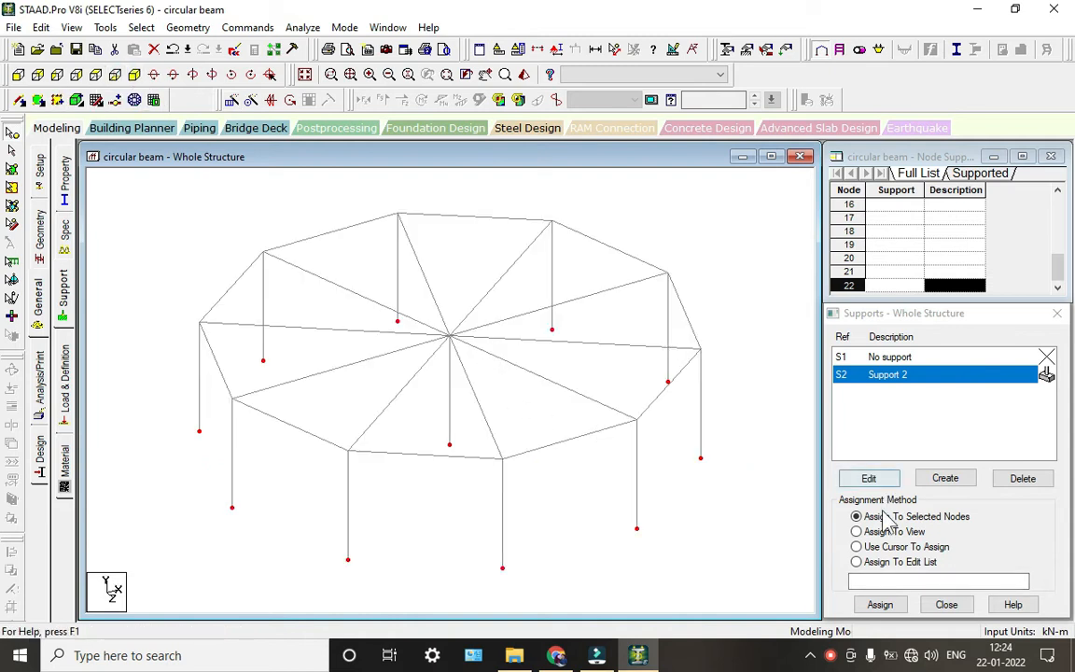
pyautogui.click(880, 604)
pyautogui.click(951, 439)
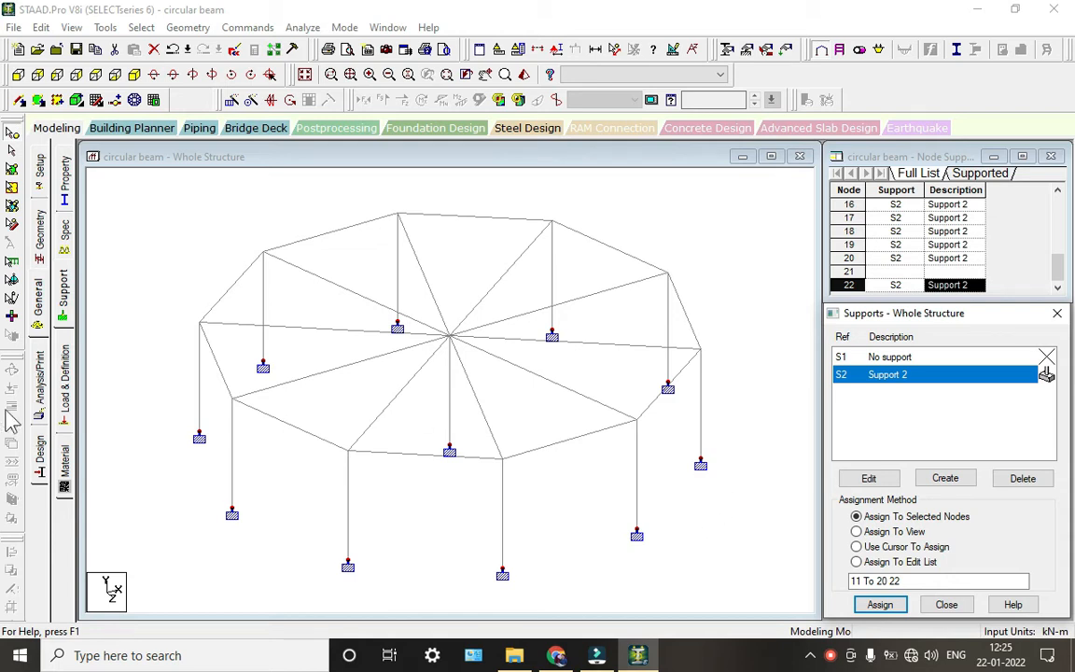
# Define a circular concrete section with a YD diameter of 0.6 m and add it to the properties
pyautogui.click(66, 187)
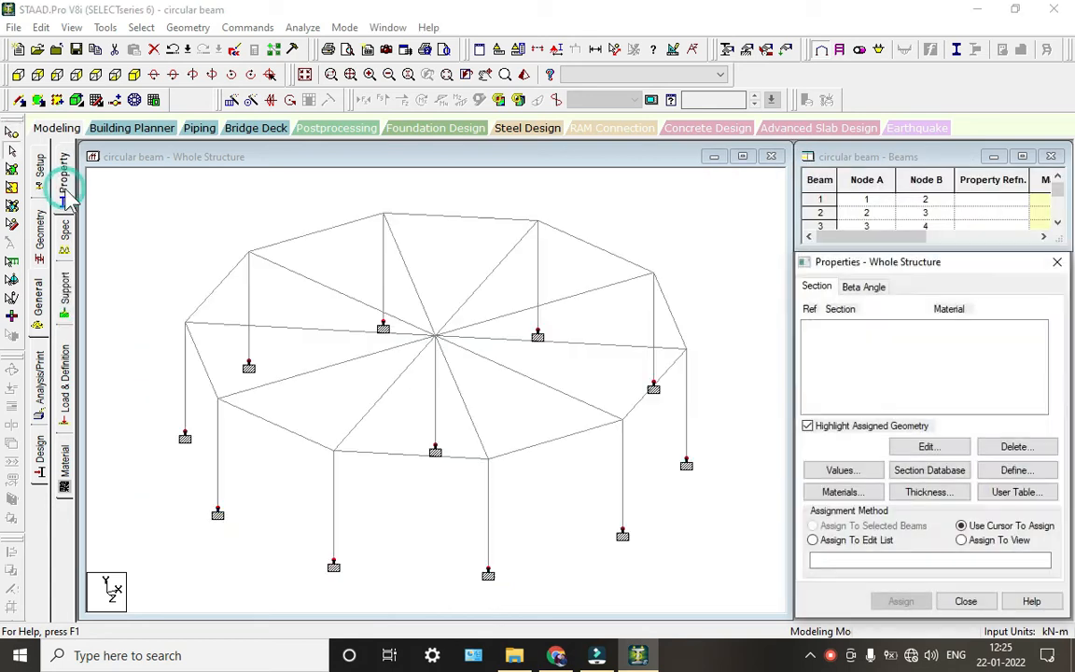
pyautogui.click(830, 655)
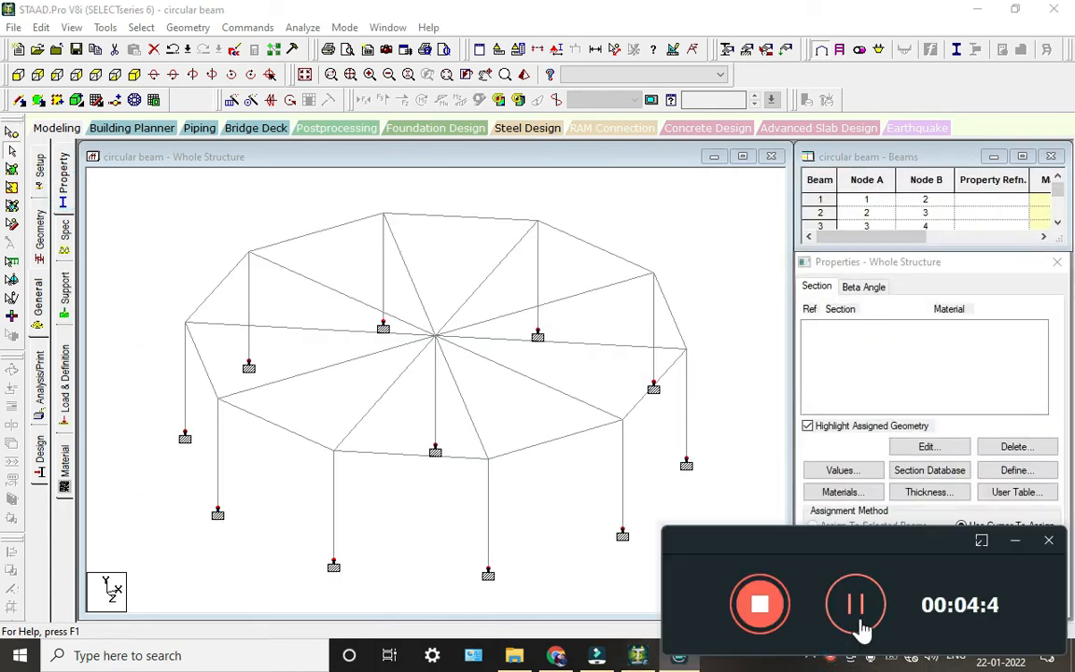
pyautogui.click(1013, 471)
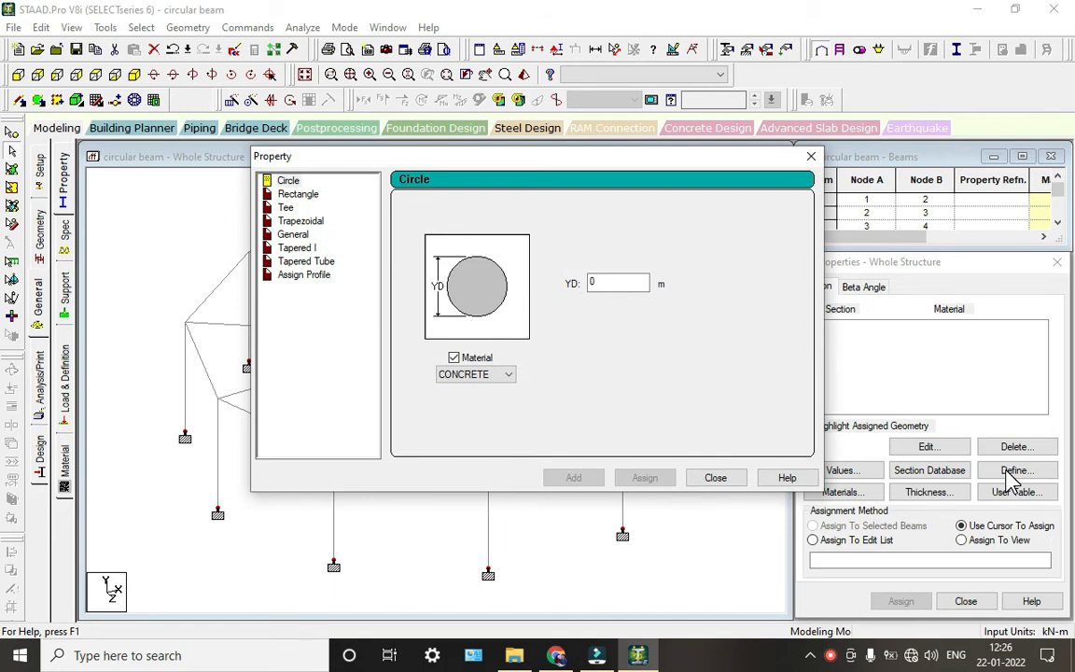
pyautogui.click(285, 181)
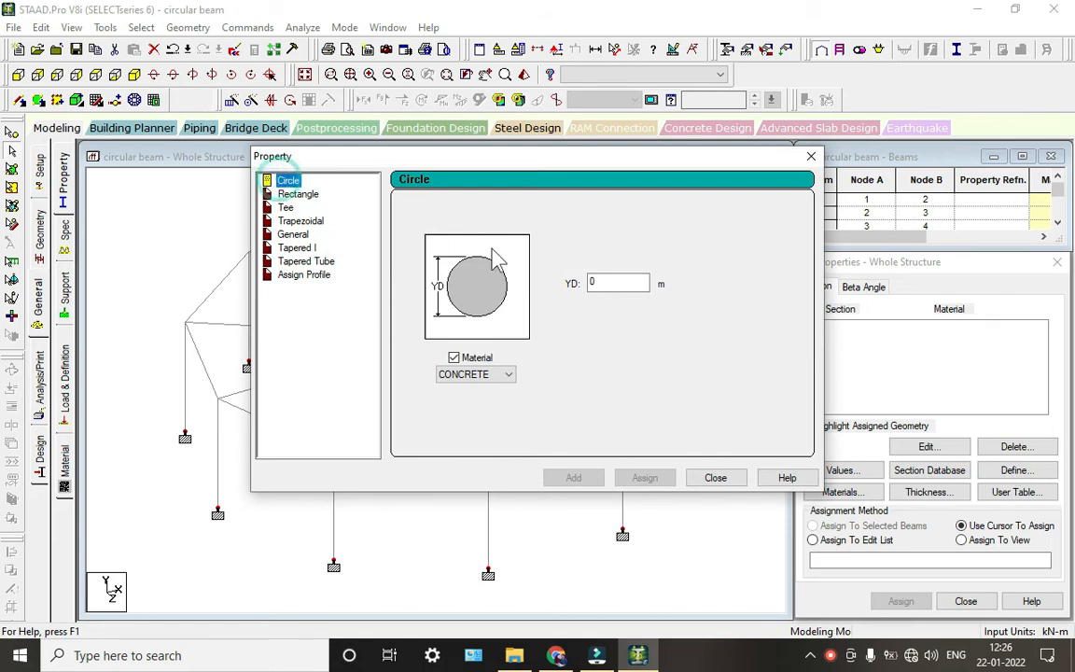
pyautogui.click(627, 287)
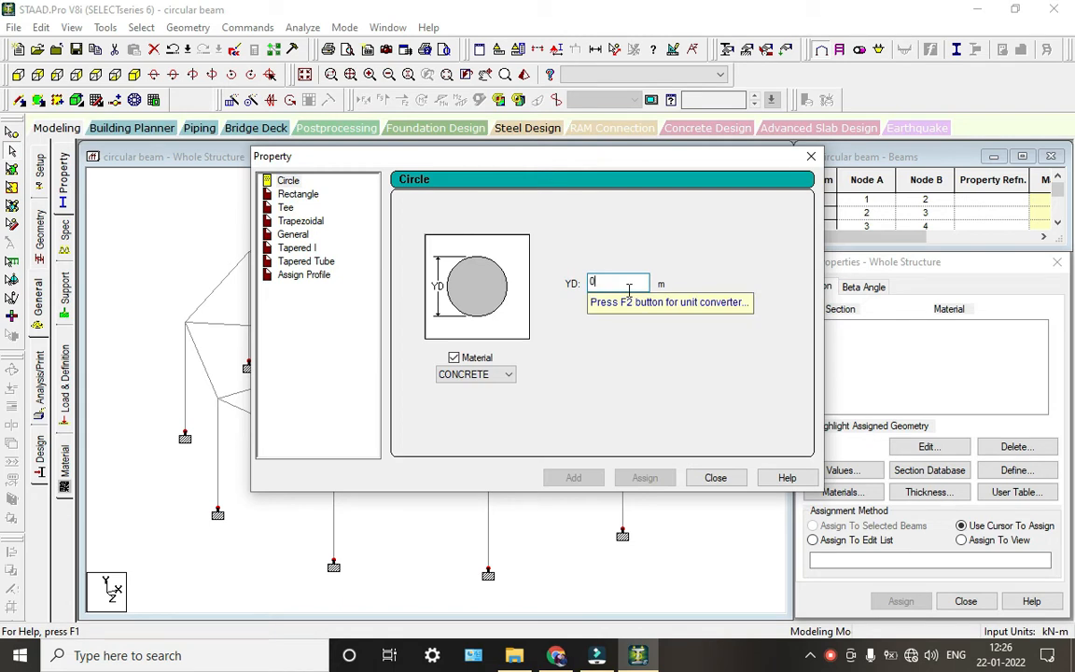
pyautogui.write('.')
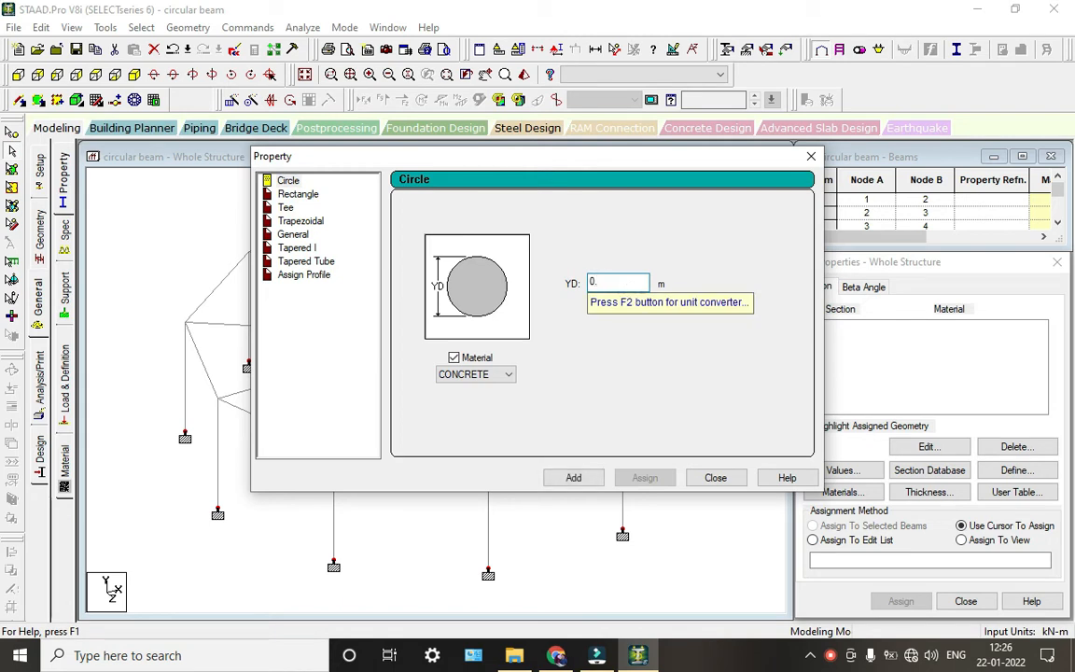
pyautogui.write('6')
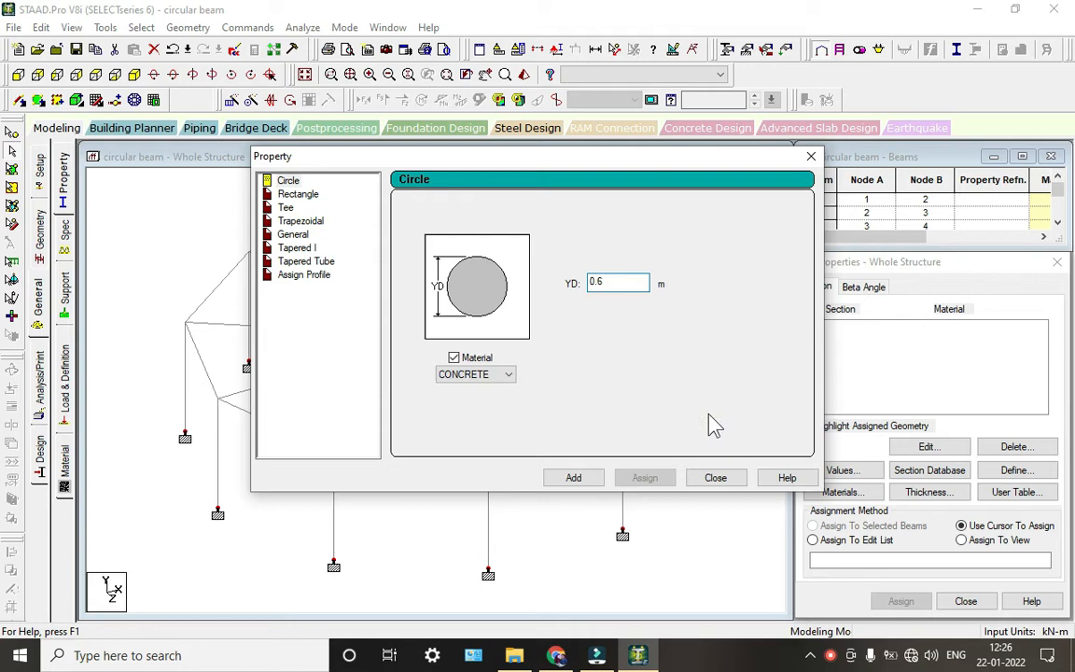
pyautogui.click(574, 478)
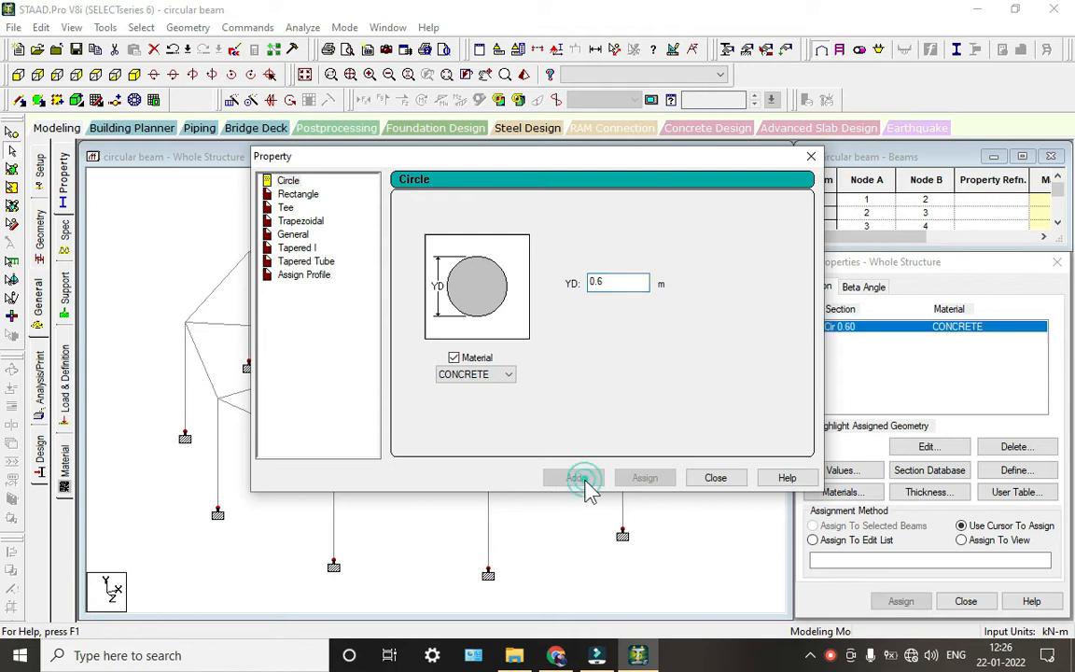
# Add a rectangular concrete section with YD 0.45 m and ZD 0.35 m
pyautogui.click(298, 194)
pyautogui.click(616, 271)
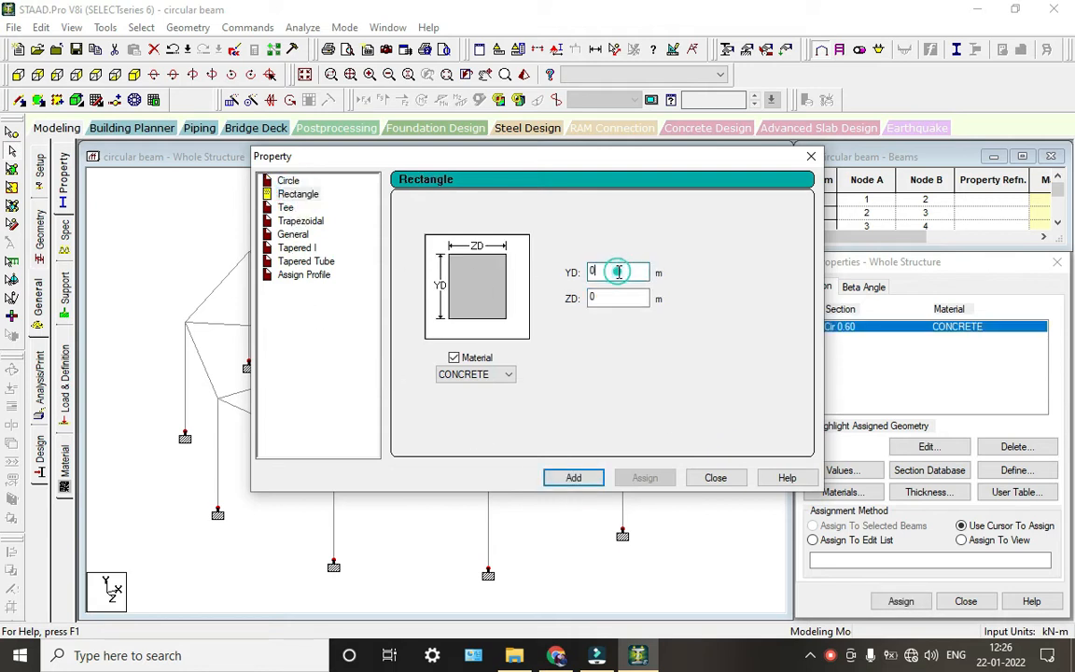
pyautogui.write('.45')
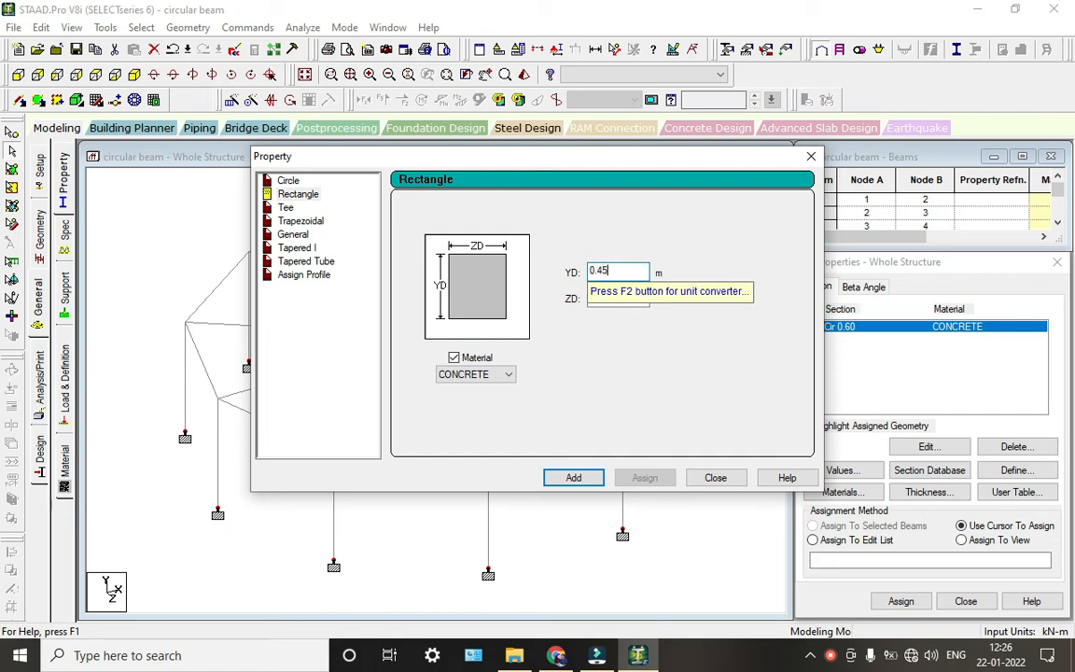
pyautogui.press('Tab')
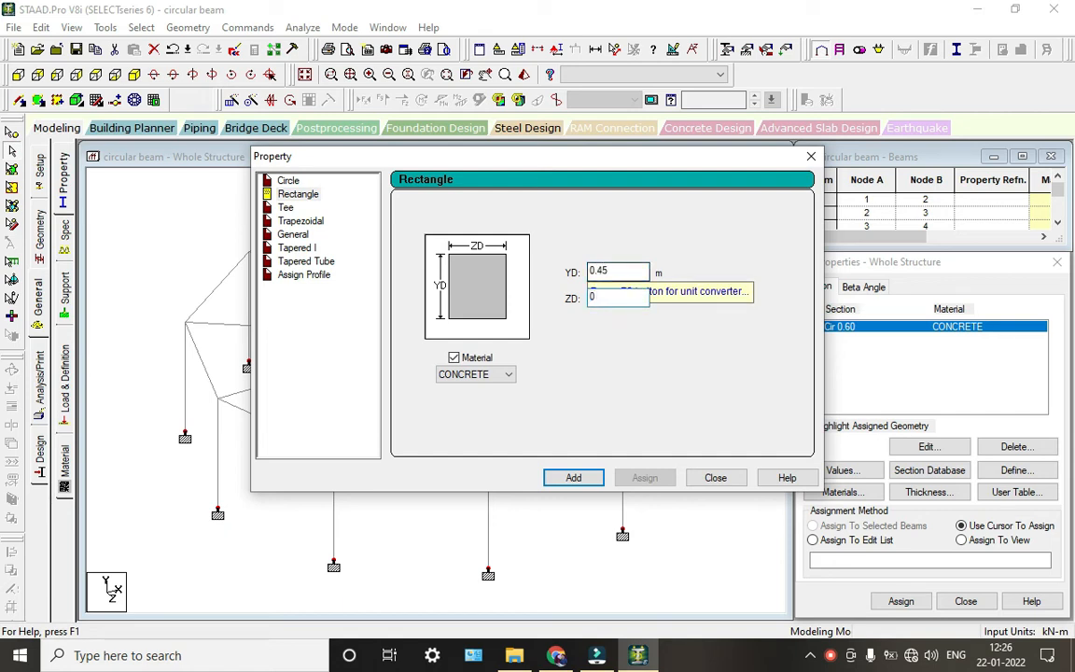
pyautogui.click(573, 476)
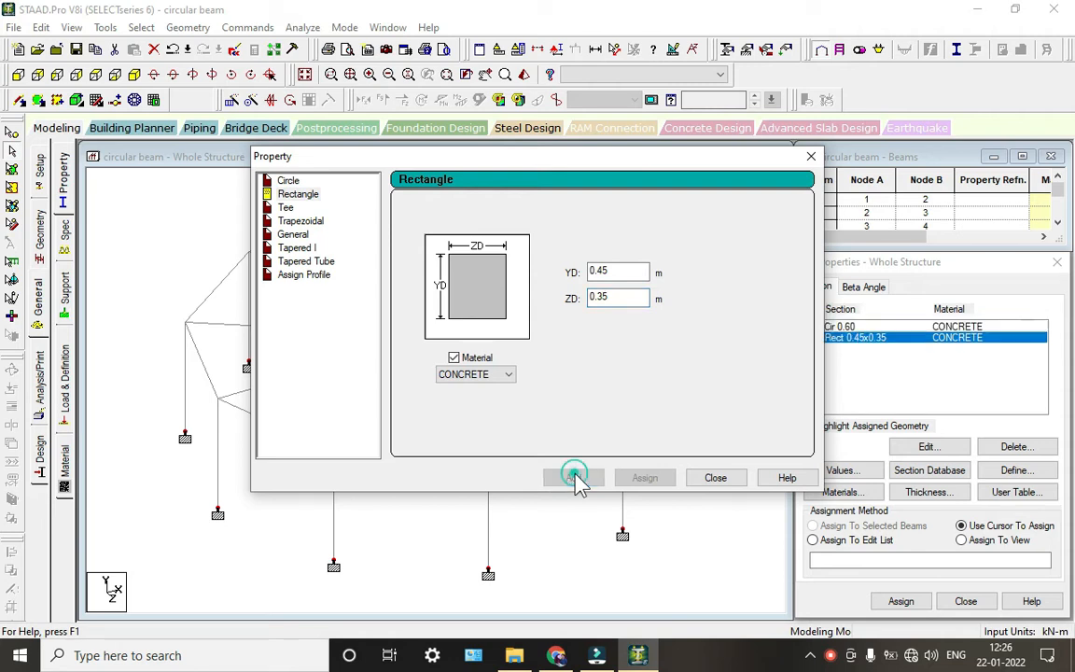
# Add a second rectangular concrete section with YD 0.35 m and ZD 0.35 m, and finish defining sections
pyautogui.click(618, 267)
pyautogui.press('BackSpace')
pyautogui.press('BackSpace')
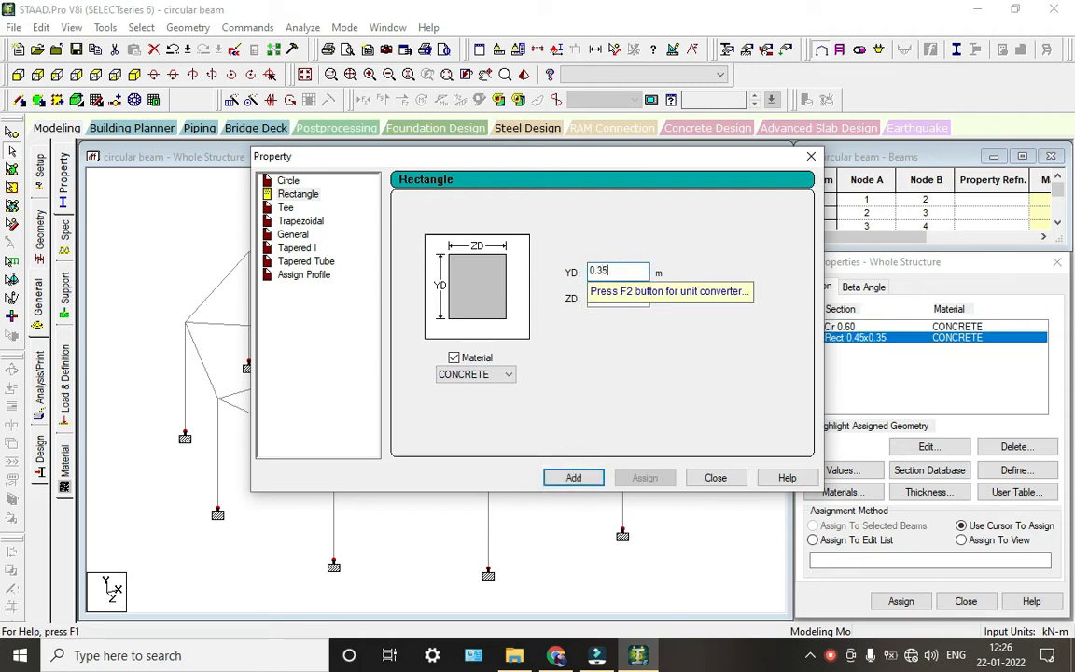
pyautogui.write('35')
pyautogui.click(573, 477)
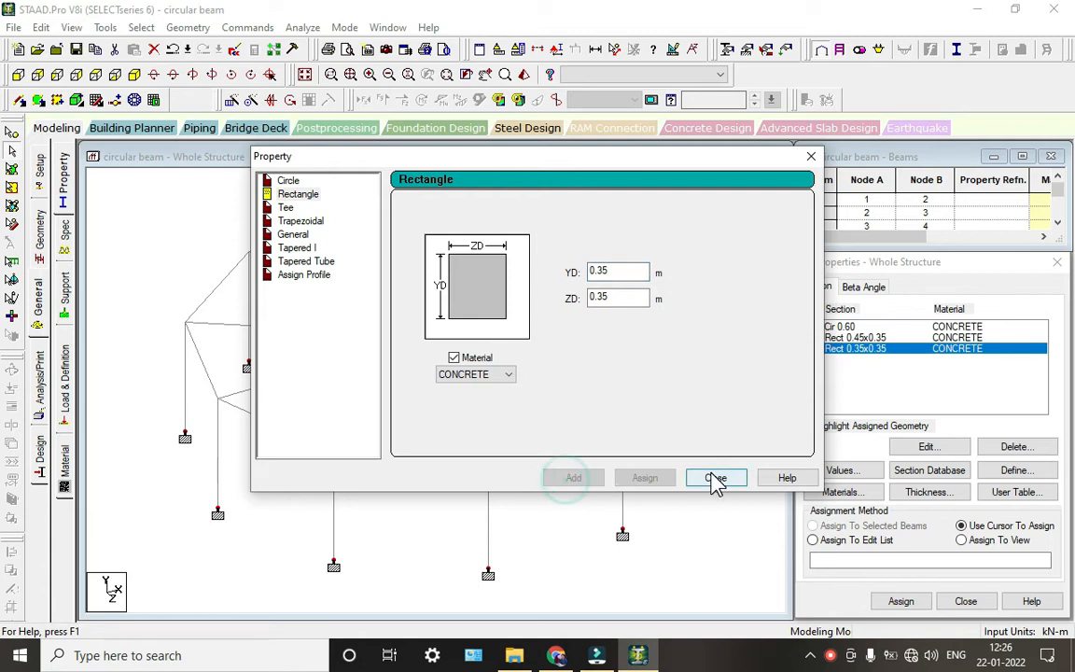
pyautogui.click(715, 477)
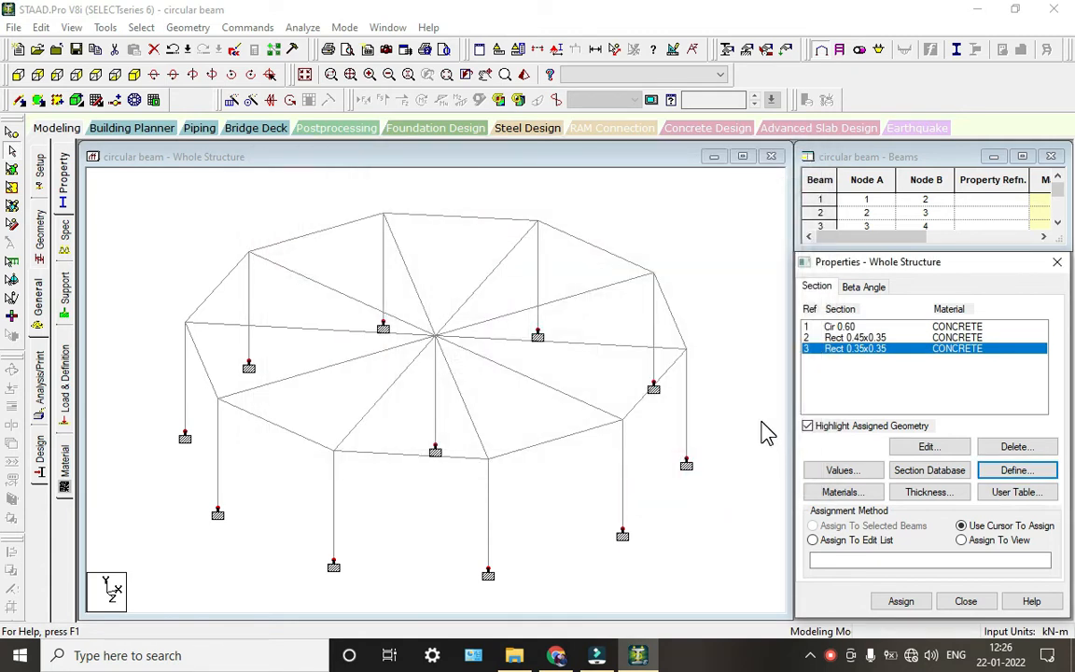
# Assign the Cir 0.60 section to the centre column
pyautogui.click(844, 338)
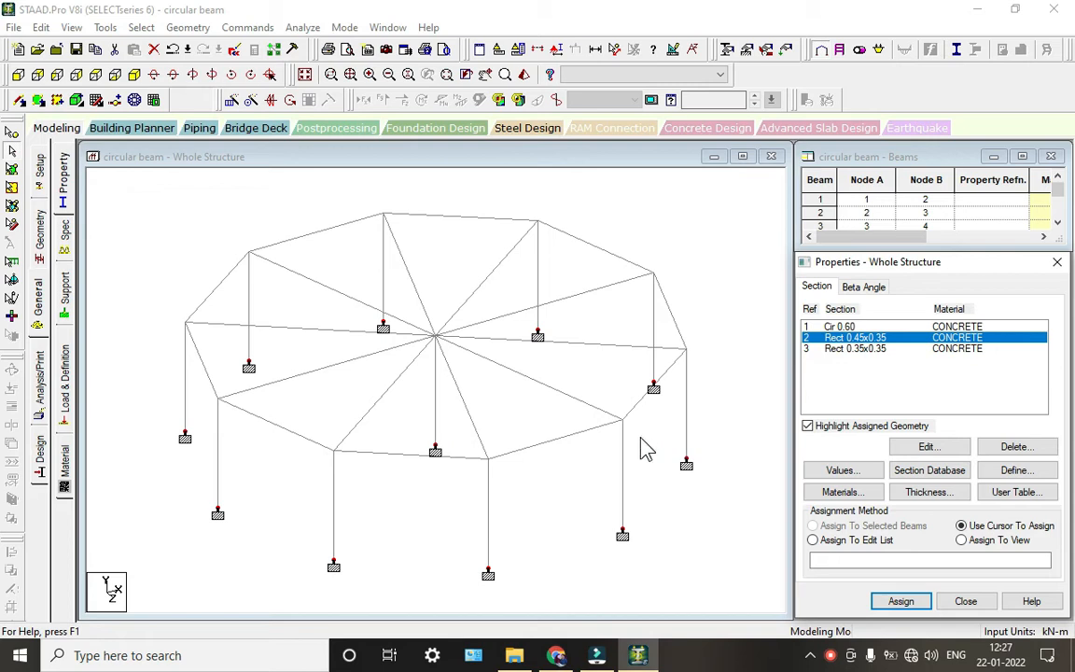
pyautogui.click(845, 326)
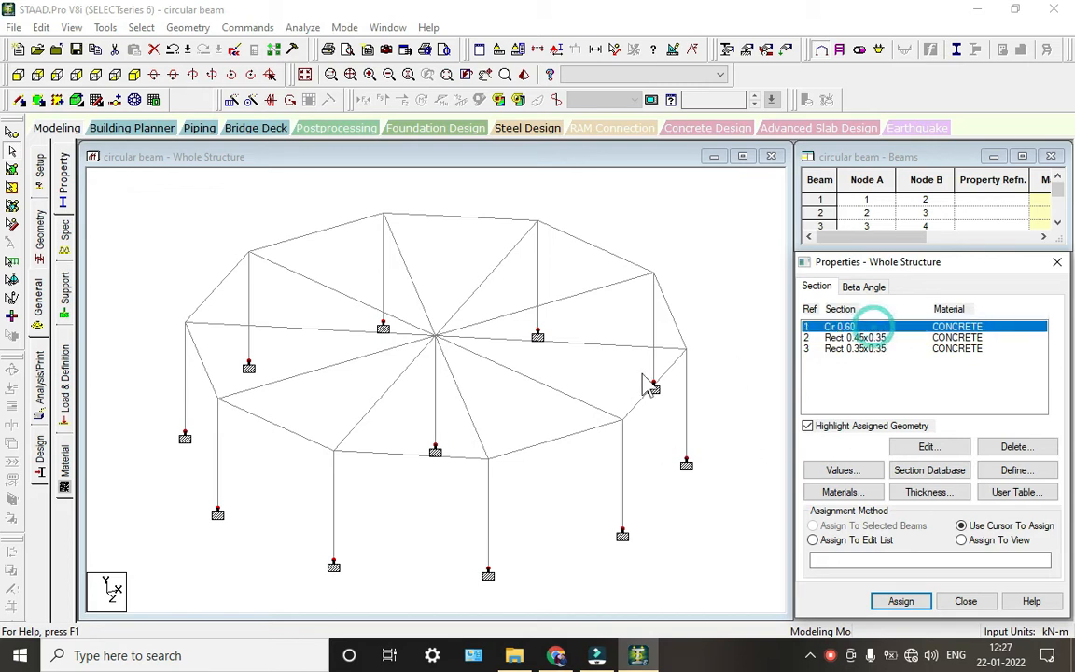
pyautogui.click(434, 403)
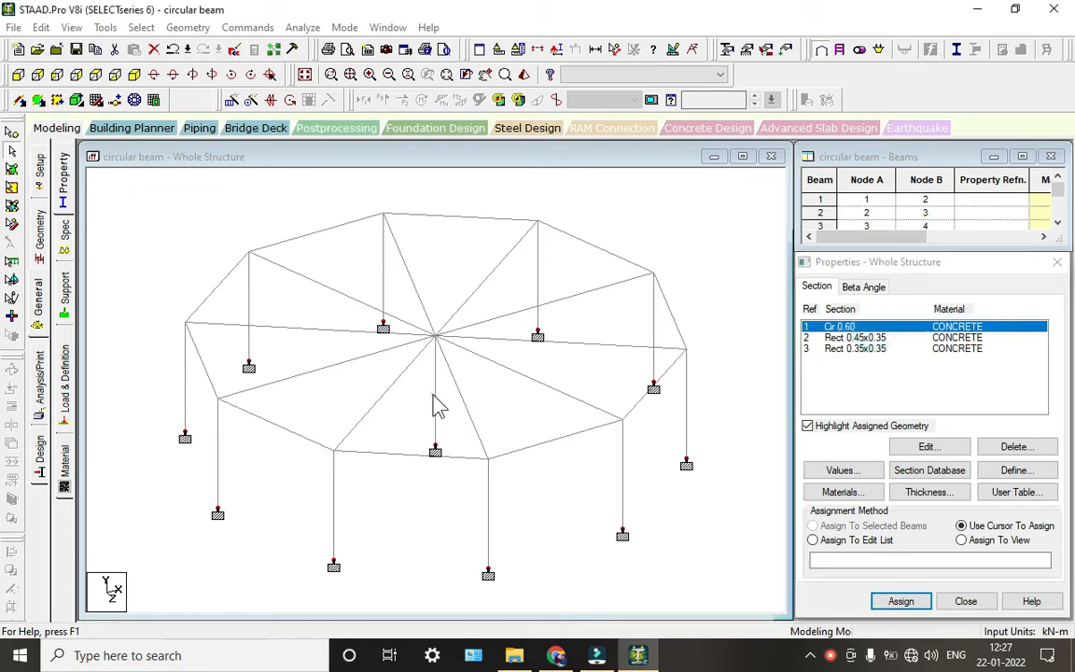
pyautogui.click(898, 600)
pyautogui.click(959, 481)
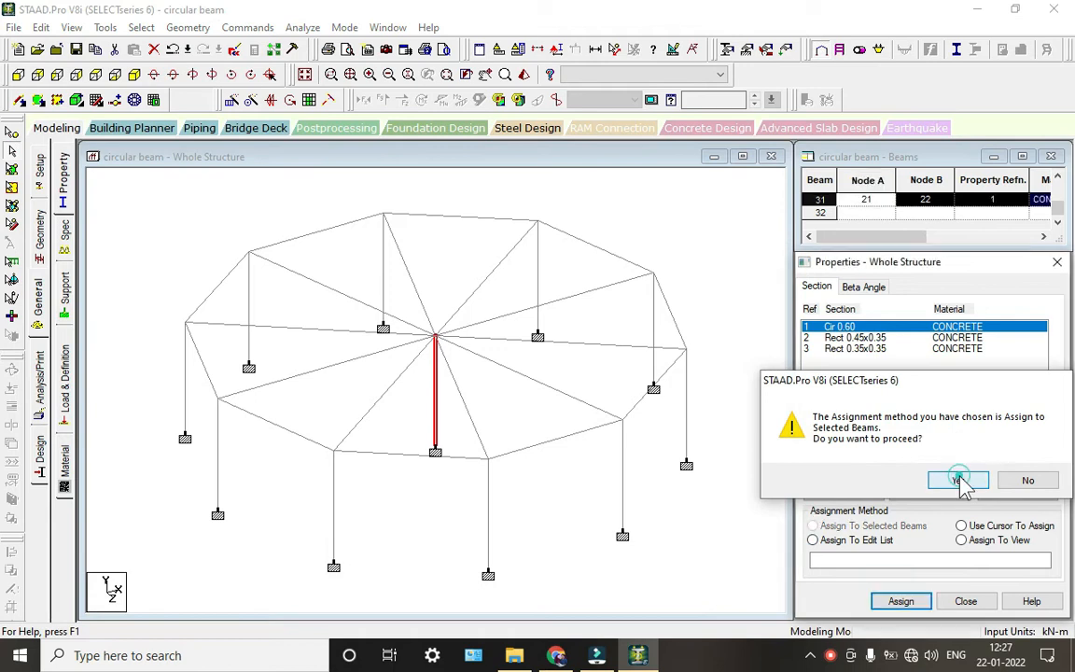
pyautogui.click(696, 551)
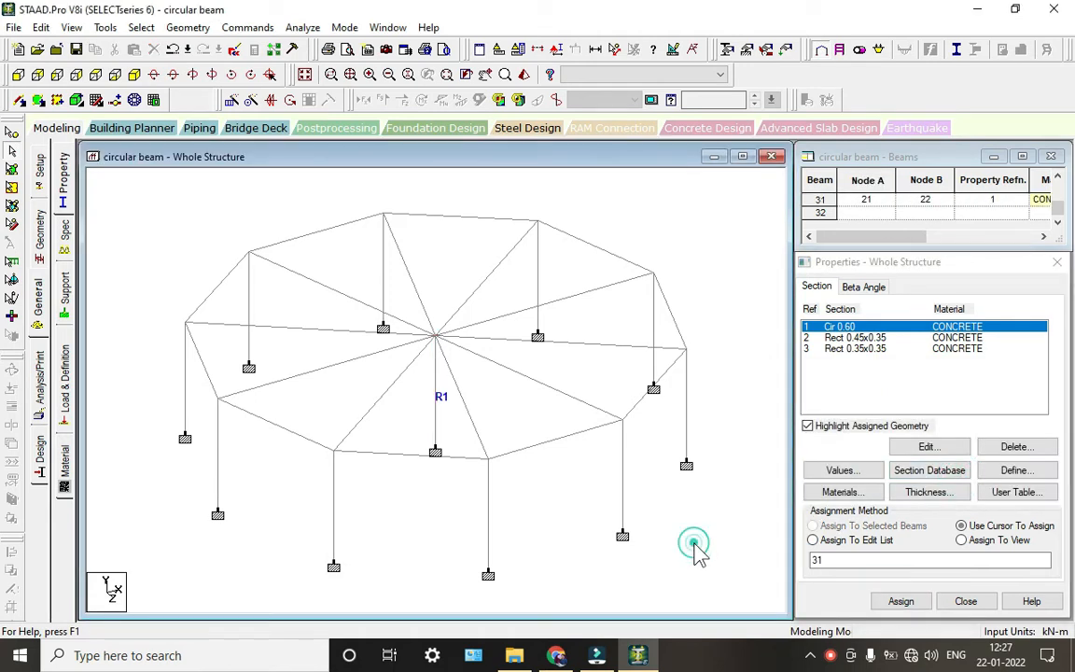
# Choose the Rect 0.45x0.35 section for assignment and let Auto Save store the modified structure
pyautogui.click(877, 337)
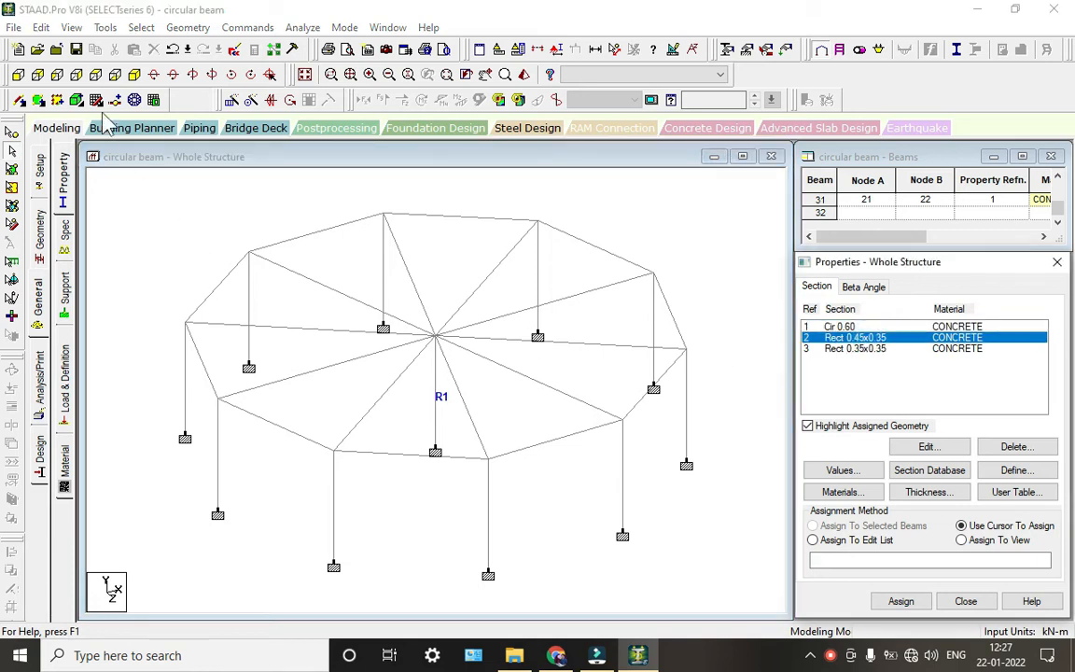
pyautogui.click(141, 28)
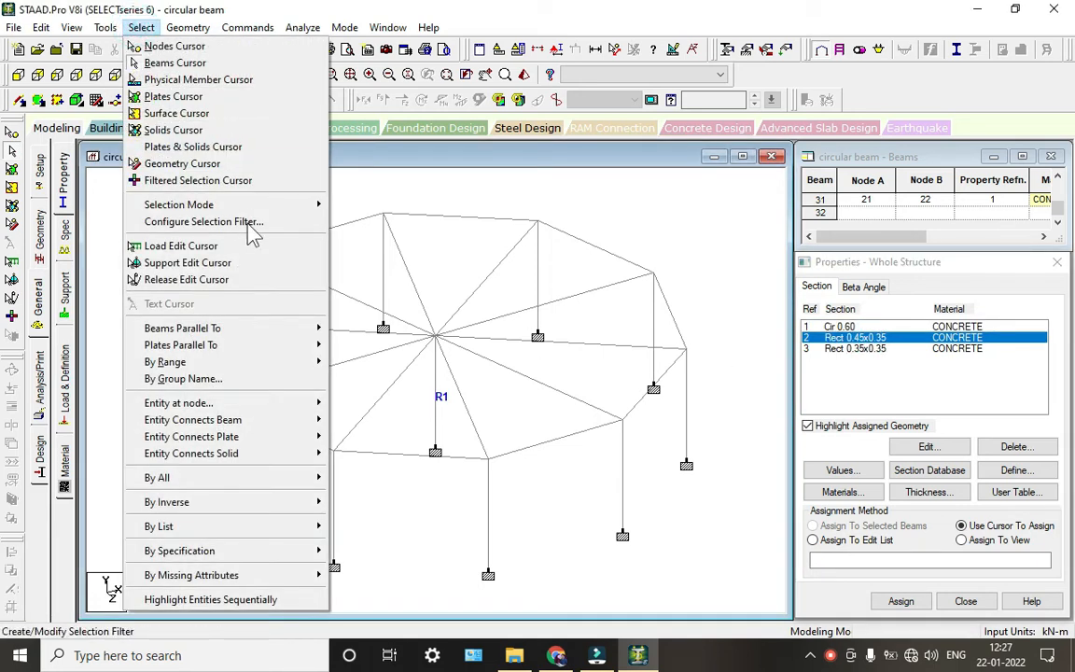
pyautogui.click(270, 328)
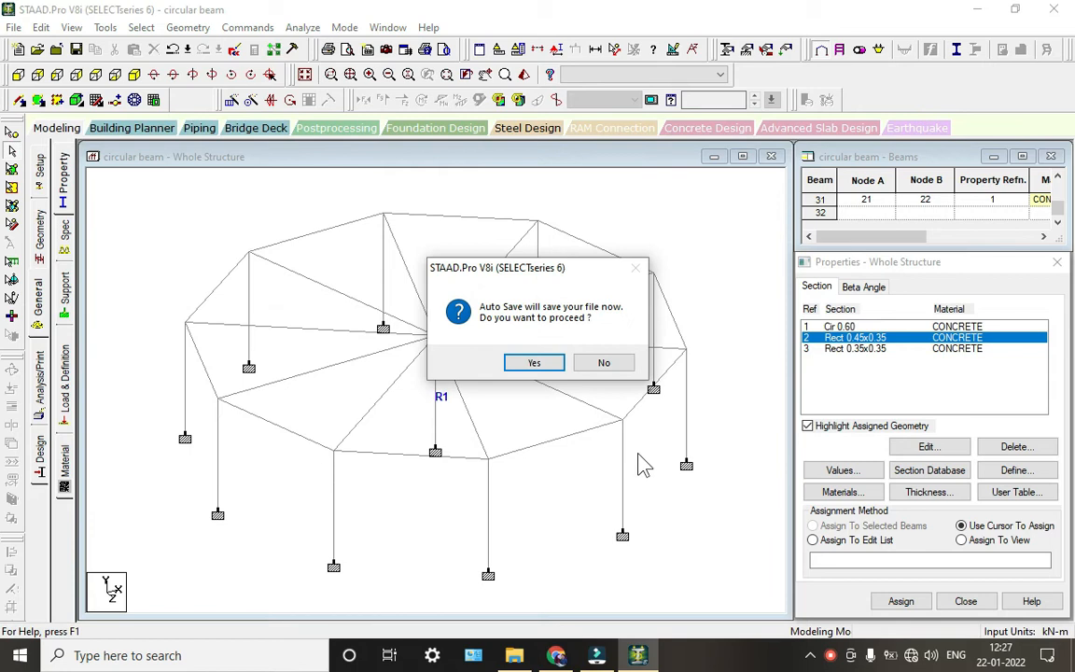
pyautogui.click(546, 365)
pyautogui.click(434, 349)
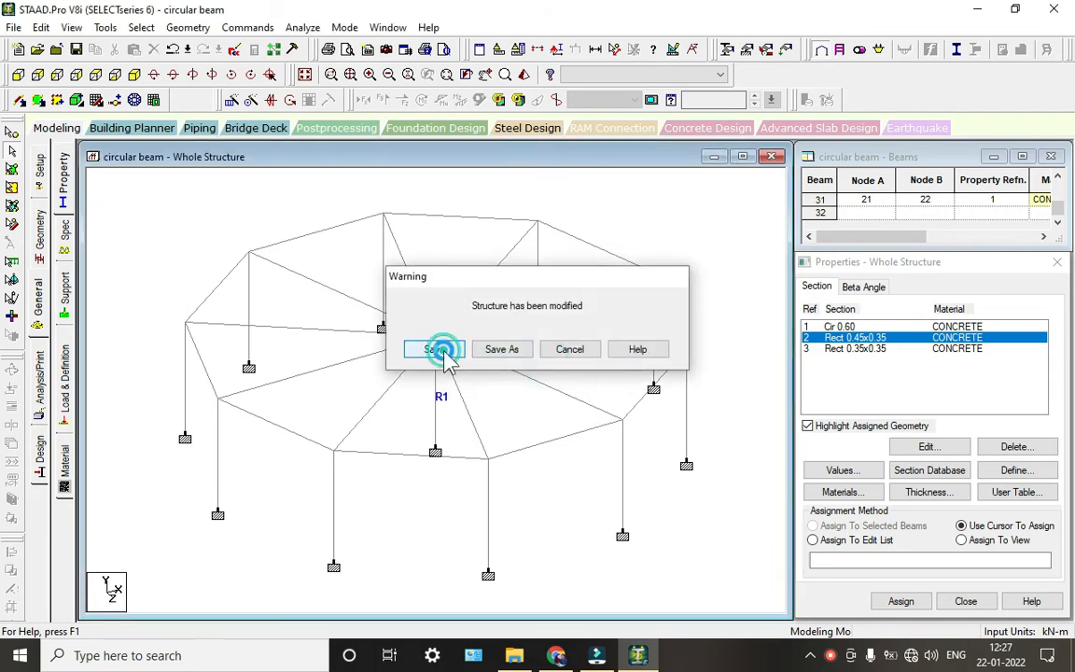
# Assign the Rect 0.45x0.35 section to all columns parallel to Y except the centre column
pyautogui.click(141, 27)
pyautogui.click(298, 325)
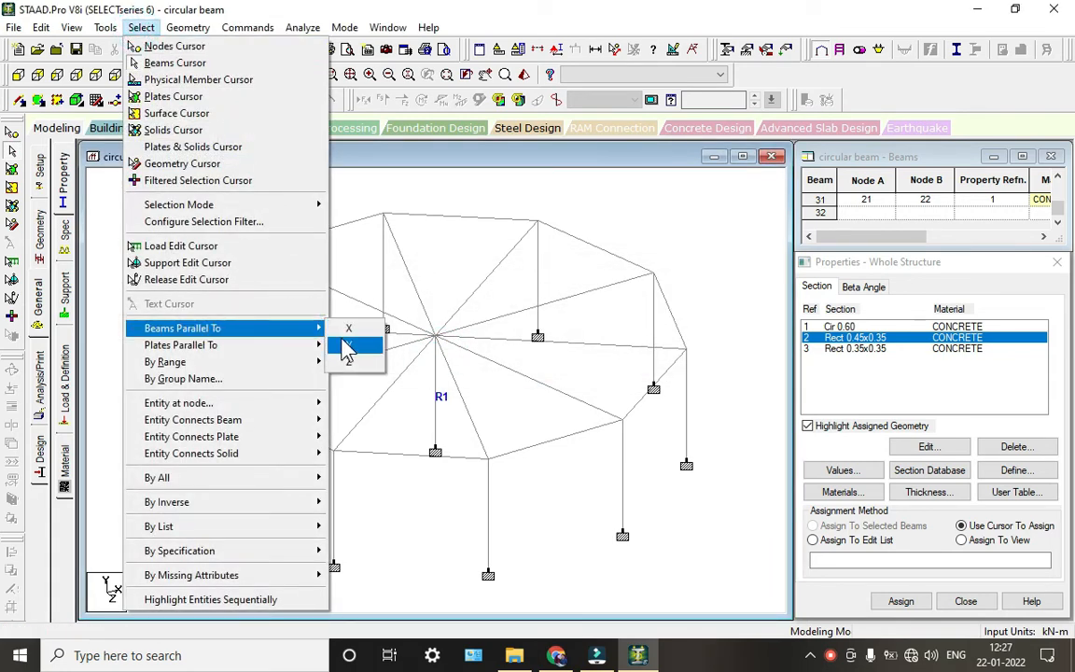
pyautogui.click(347, 344)
pyautogui.click(435, 401)
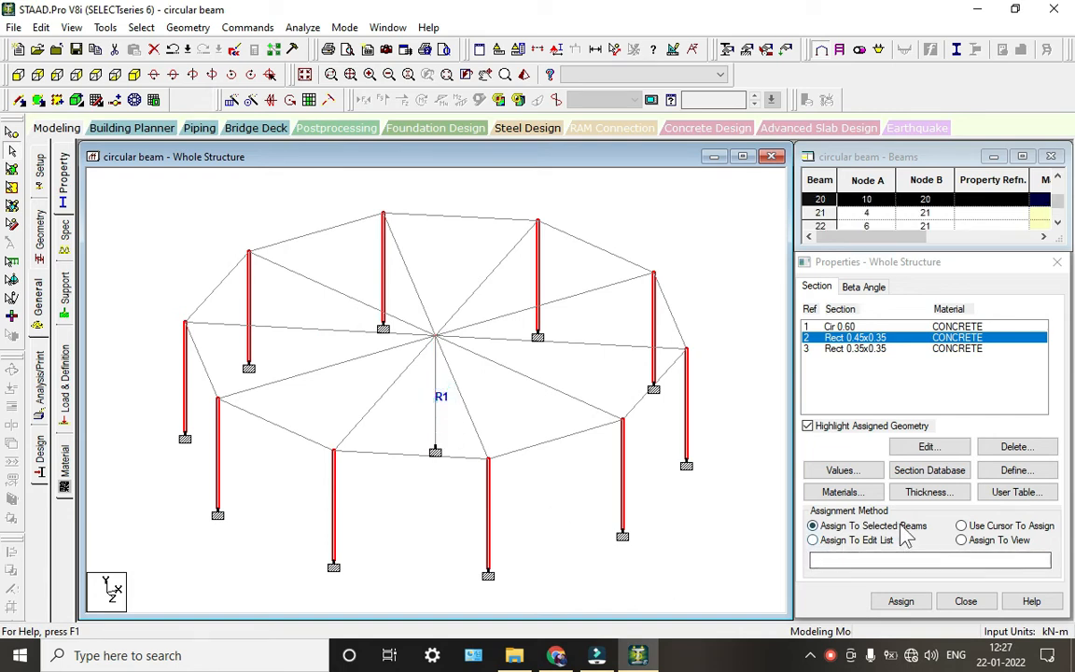
pyautogui.click(892, 605)
pyautogui.click(945, 479)
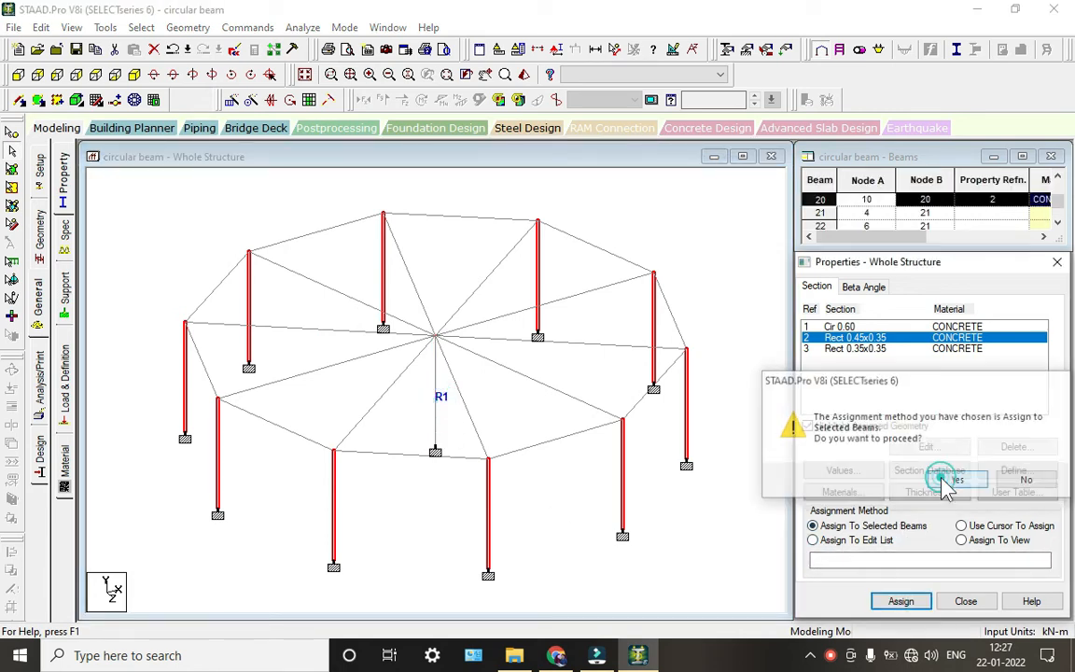
pyautogui.click(665, 569)
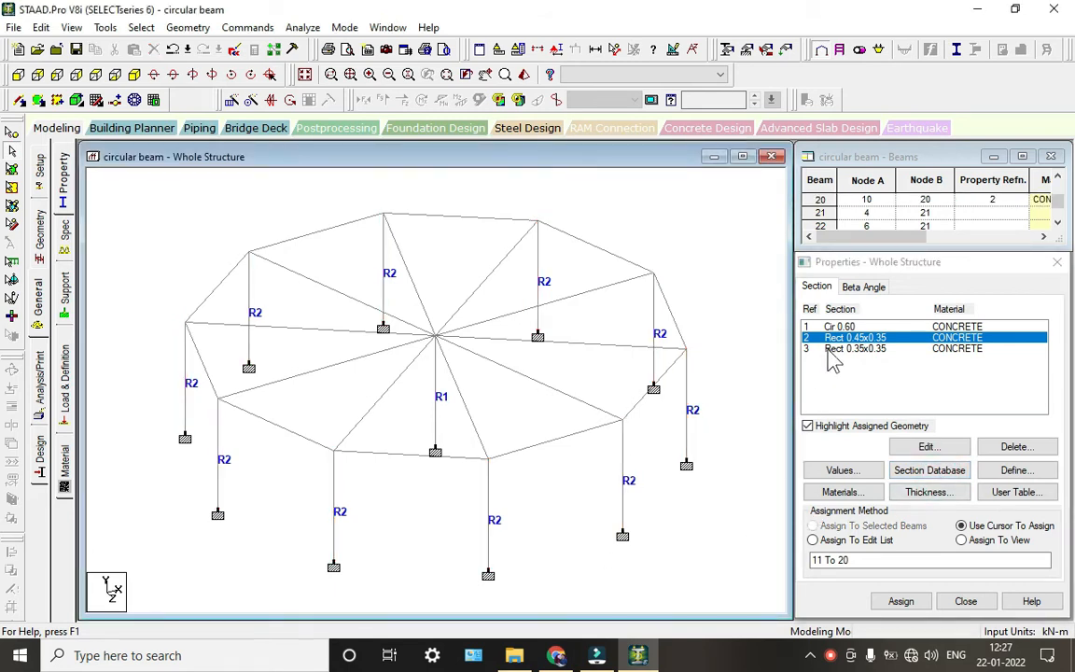
# Select the ring and radial beams by their missing property and assign the Rect 0.35x0.35 section to them
pyautogui.click(827, 349)
pyautogui.click(141, 27)
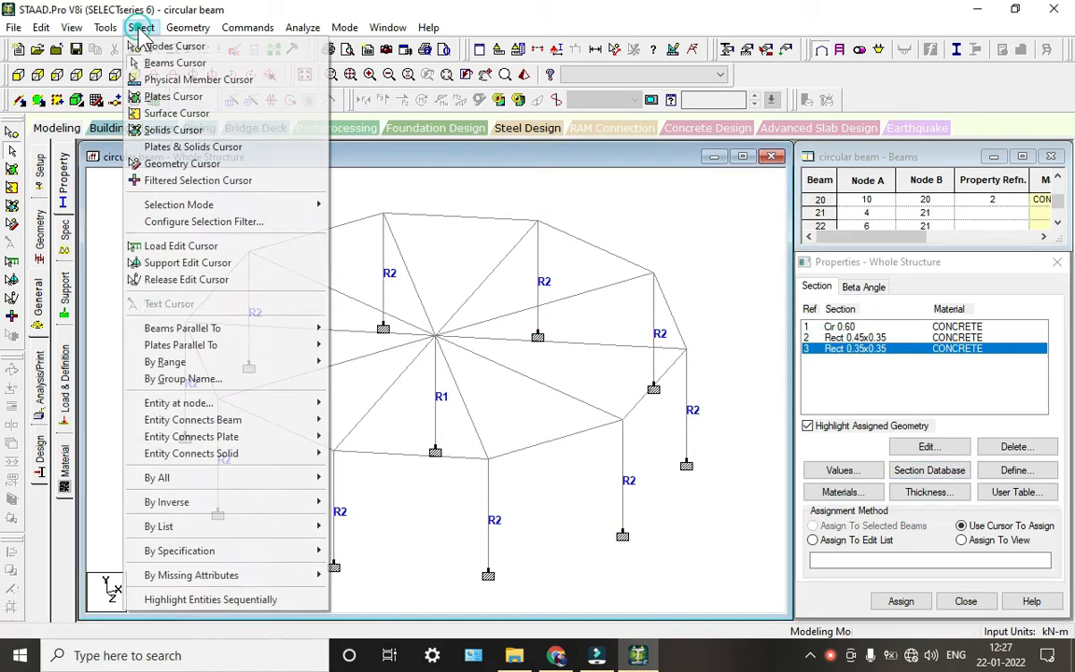
pyautogui.moveTo(265, 577)
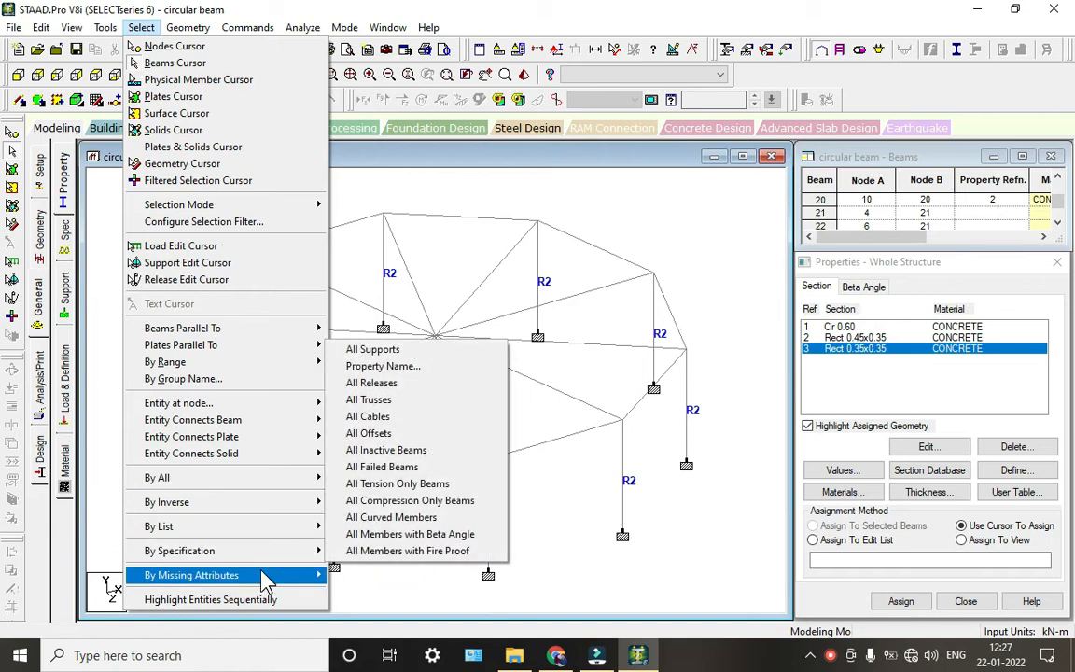
pyautogui.click(353, 577)
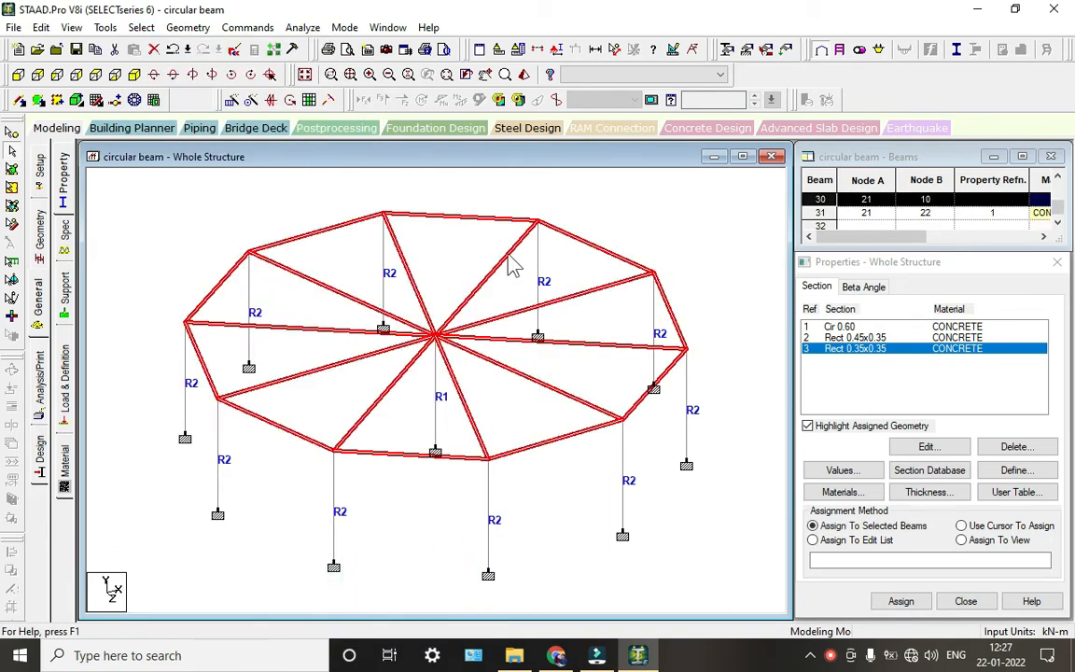
pyautogui.click(896, 601)
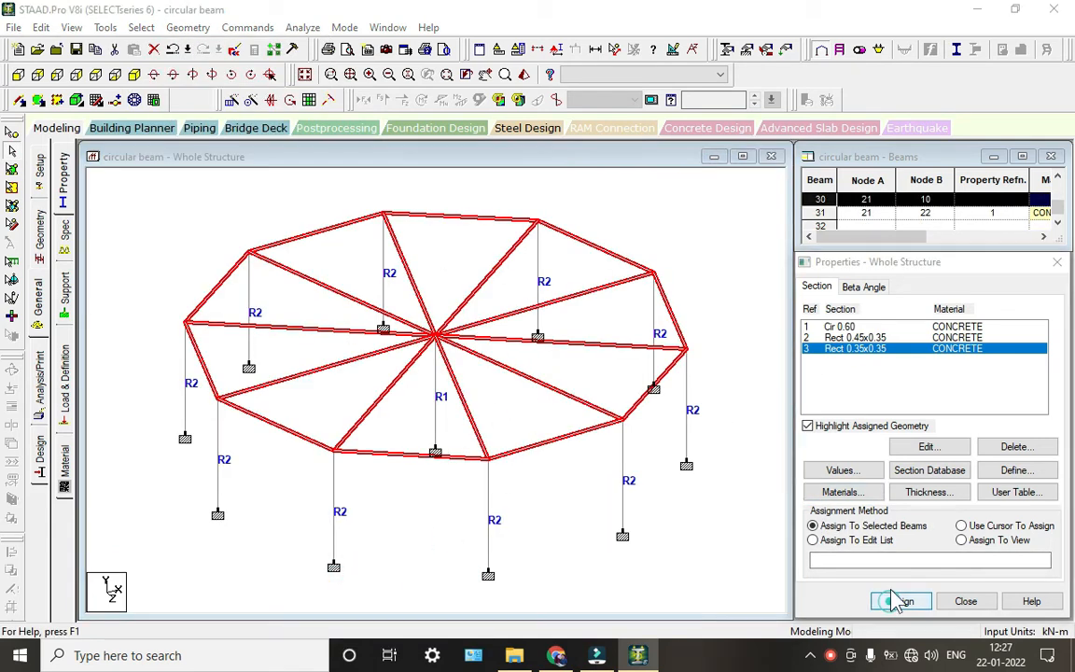
pyautogui.click(947, 478)
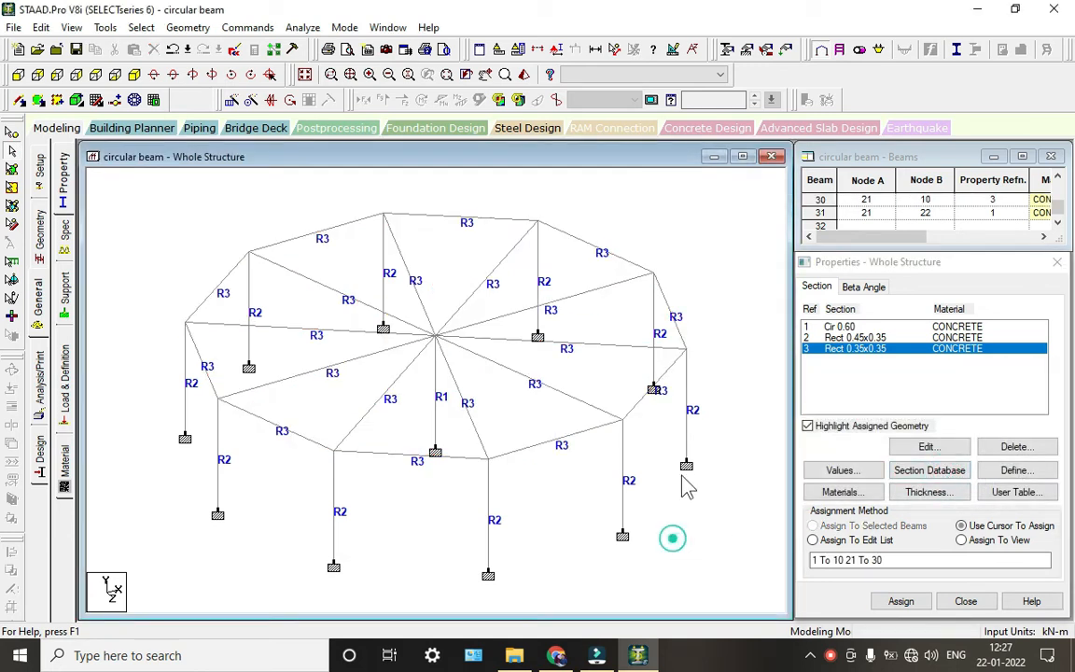
# Examine the whole structure with its sections in an enlarged 3D rendered view
pyautogui.click(523, 75)
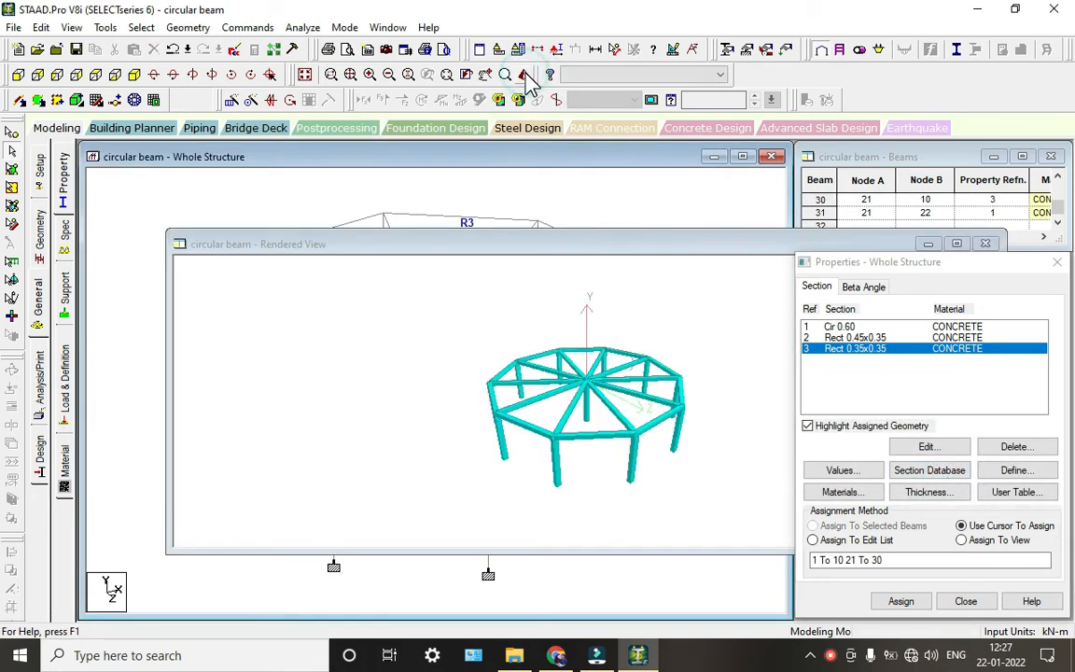
pyautogui.click(957, 244)
pyautogui.scroll(5, 523, 367)
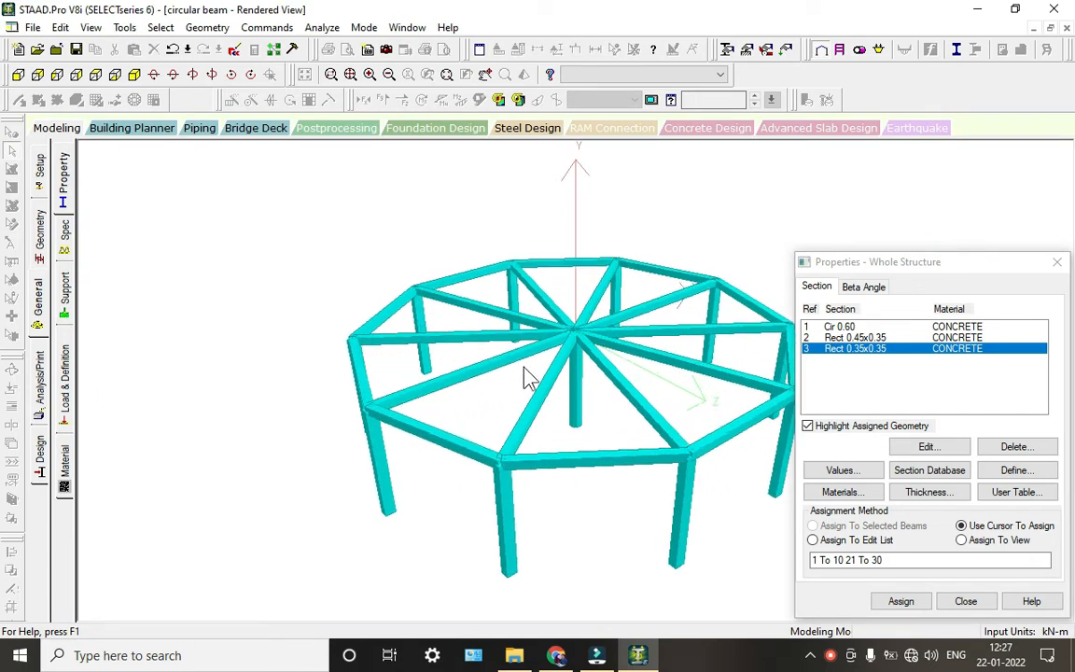
# Inspect the ring and radial beams around the centre joint from above in the rendered view
pyautogui.moveTo(523, 367); pyautogui.dragTo(441, 351, button='middle')
pyautogui.moveTo(542, 447); pyautogui.dragTo(454, 436)
pyautogui.moveTo(659, 385); pyautogui.dragTo(469, 392)
pyautogui.scroll(4, 492, 328)
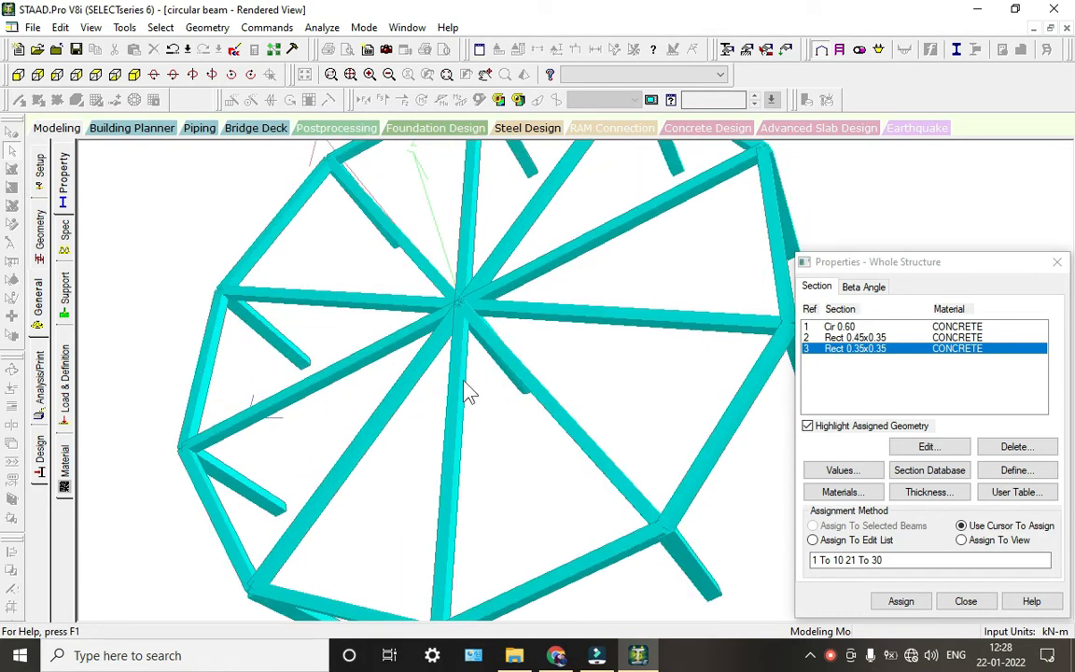
# Assign the CONCRETE material to members 1 to 31 of the whole structure and clear the beam selection
pyautogui.click(73, 130)
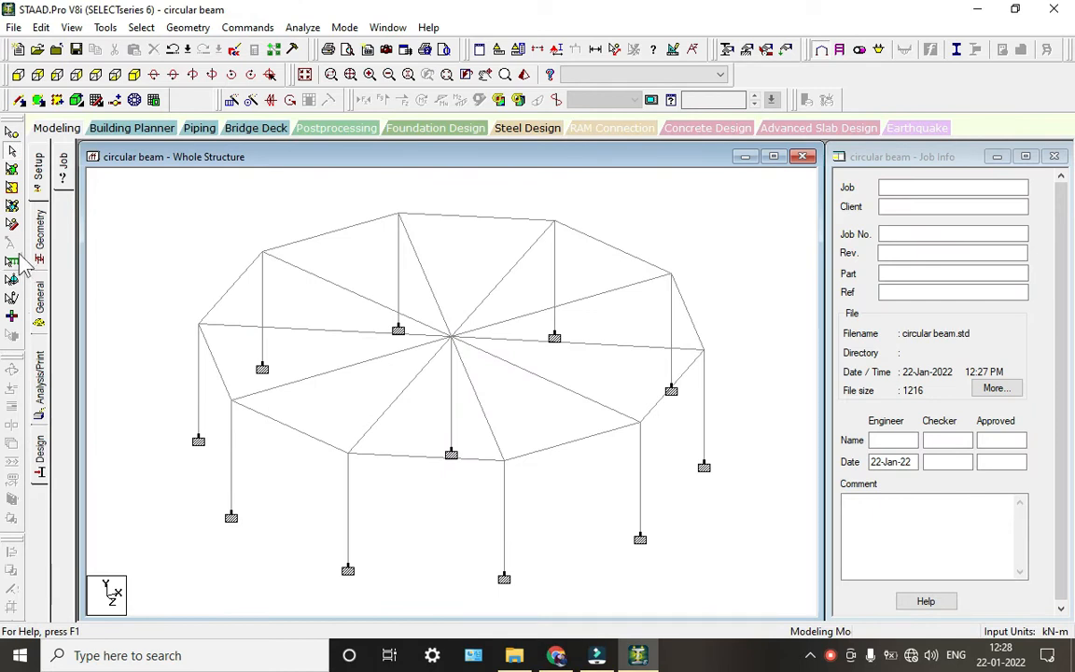
pyautogui.click(38, 292)
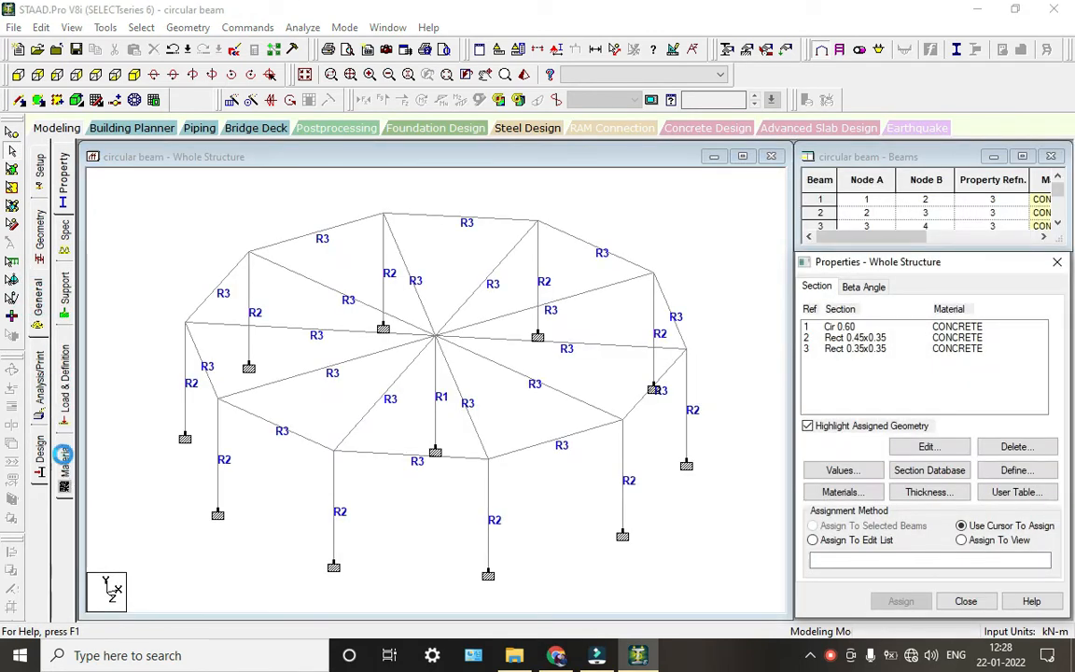
pyautogui.click(63, 454)
pyautogui.click(873, 403)
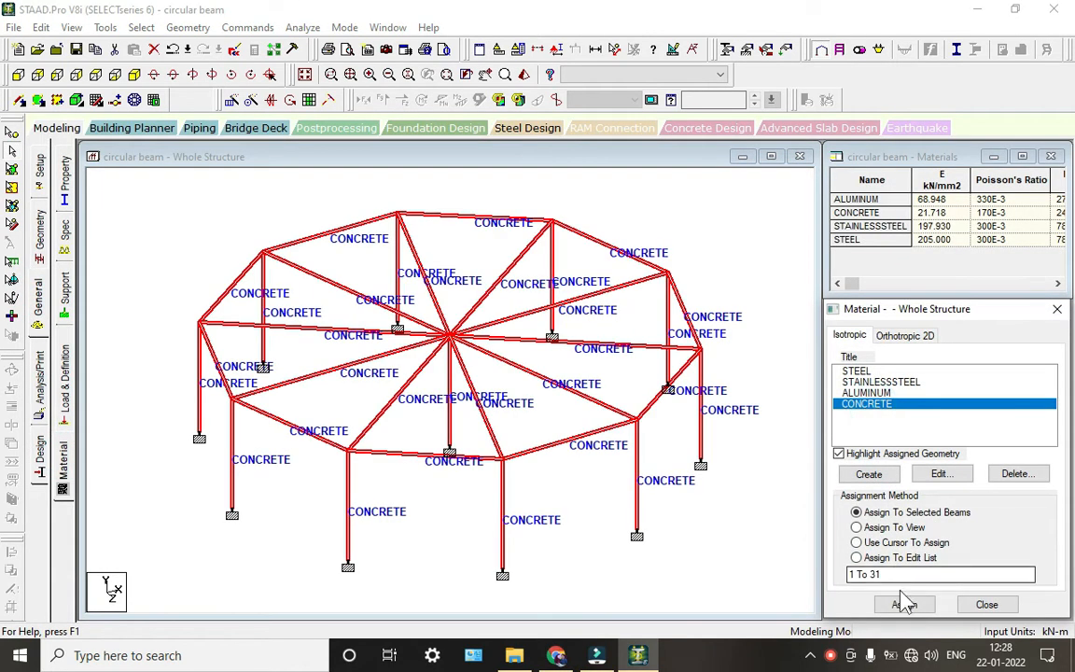
pyautogui.click(905, 604)
pyautogui.click(910, 439)
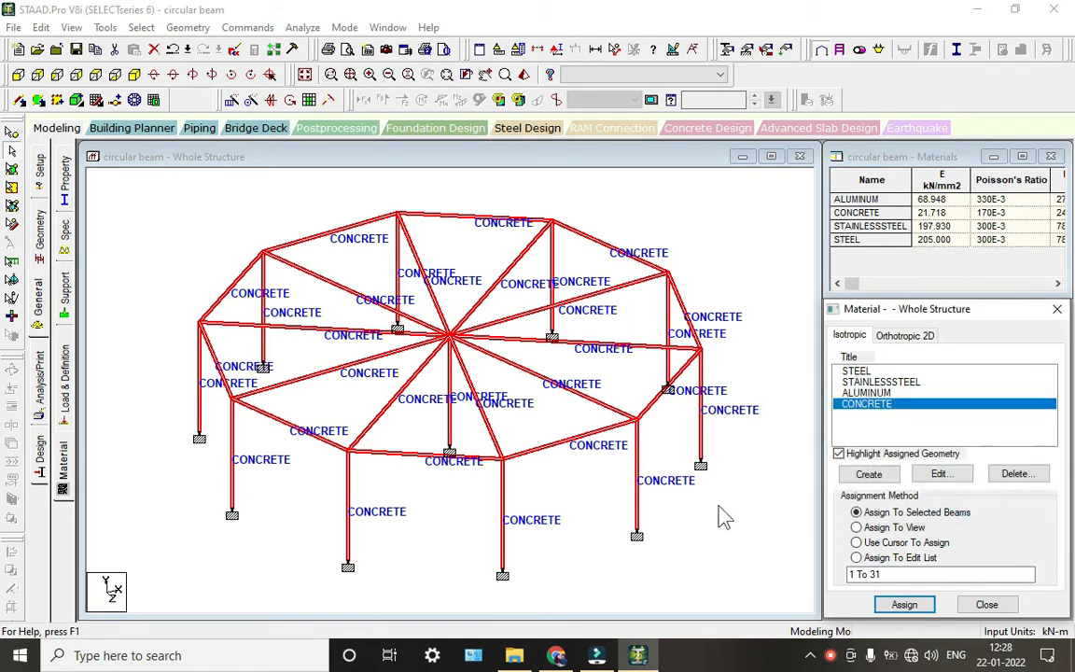
pyautogui.click(725, 516)
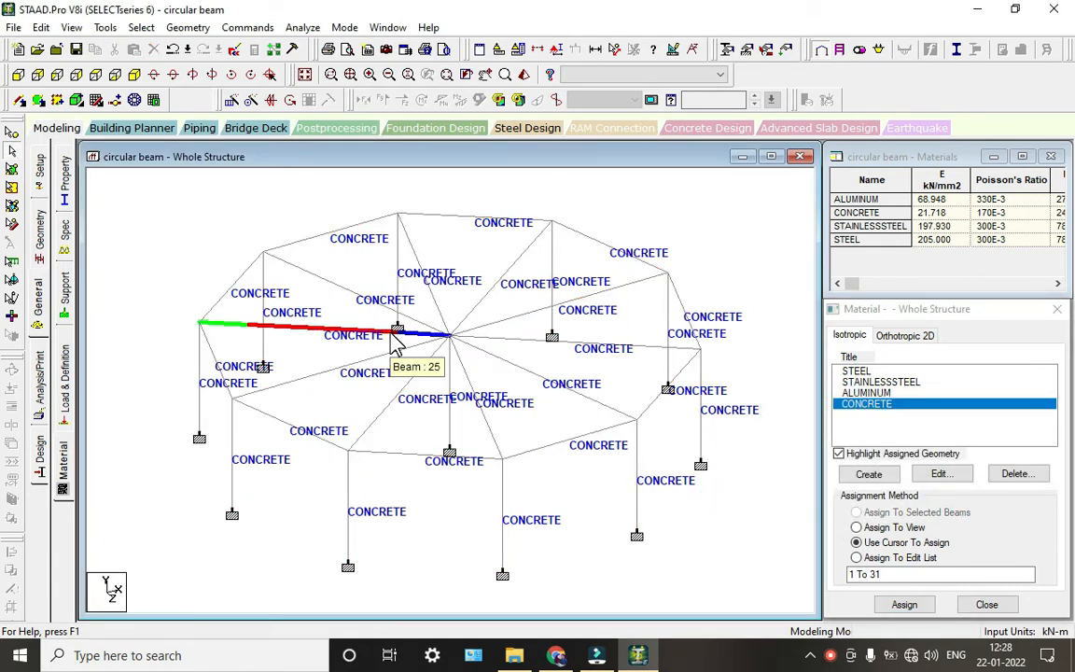
# Create primary load case 1 with loading type Dead and the title DL
pyautogui.click(67, 392)
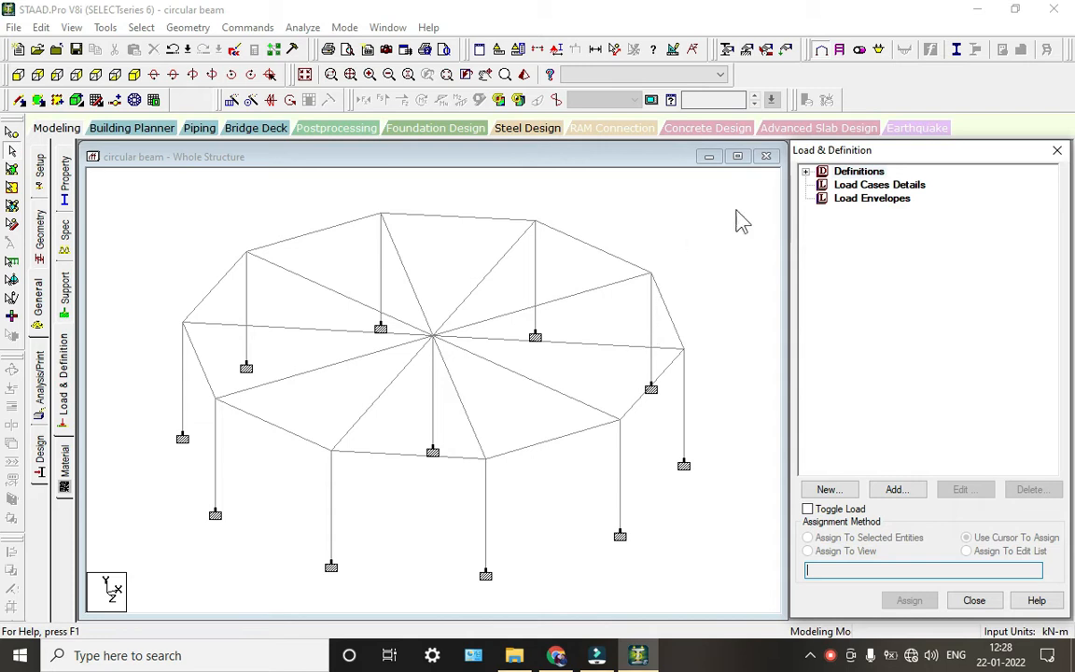
pyautogui.click(844, 187)
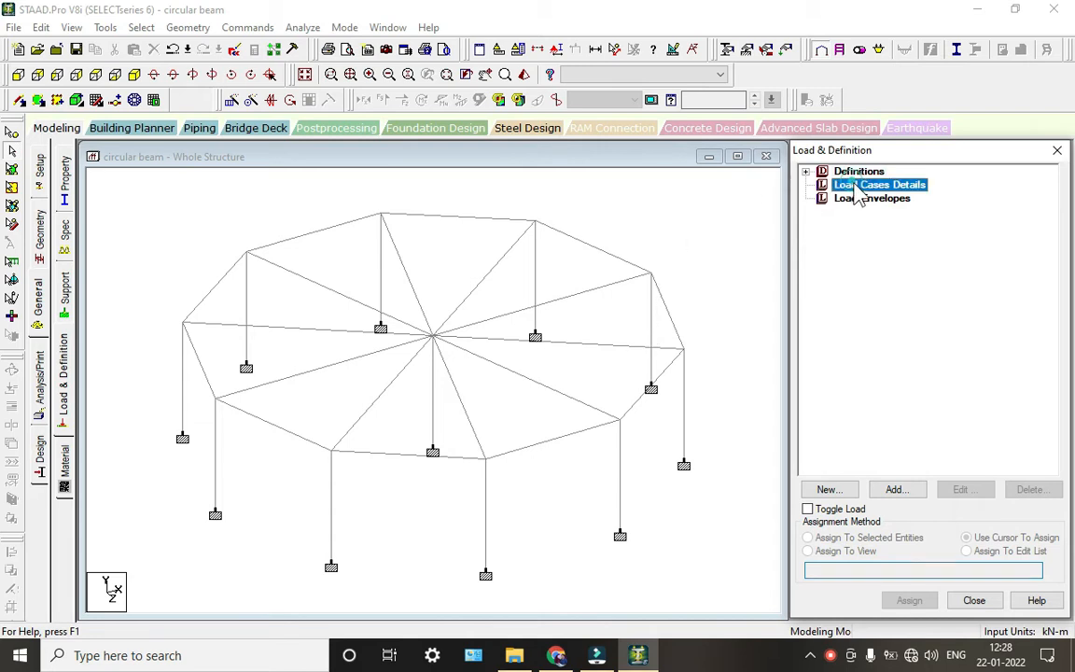
pyautogui.click(898, 495)
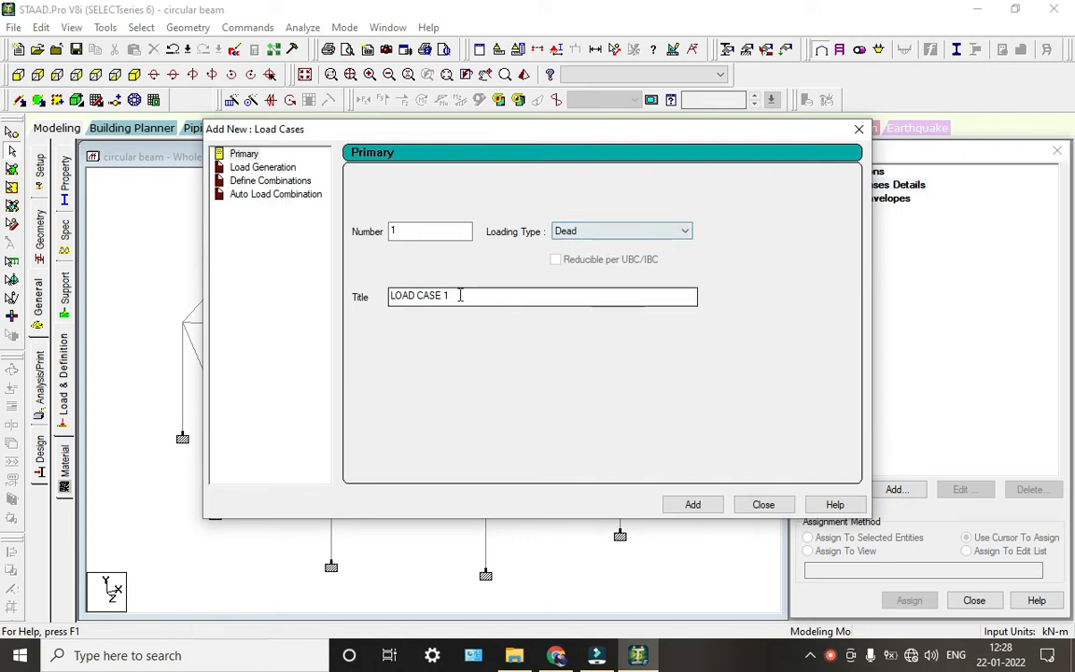
pyautogui.moveTo(458, 295); pyautogui.dragTo(281, 327)
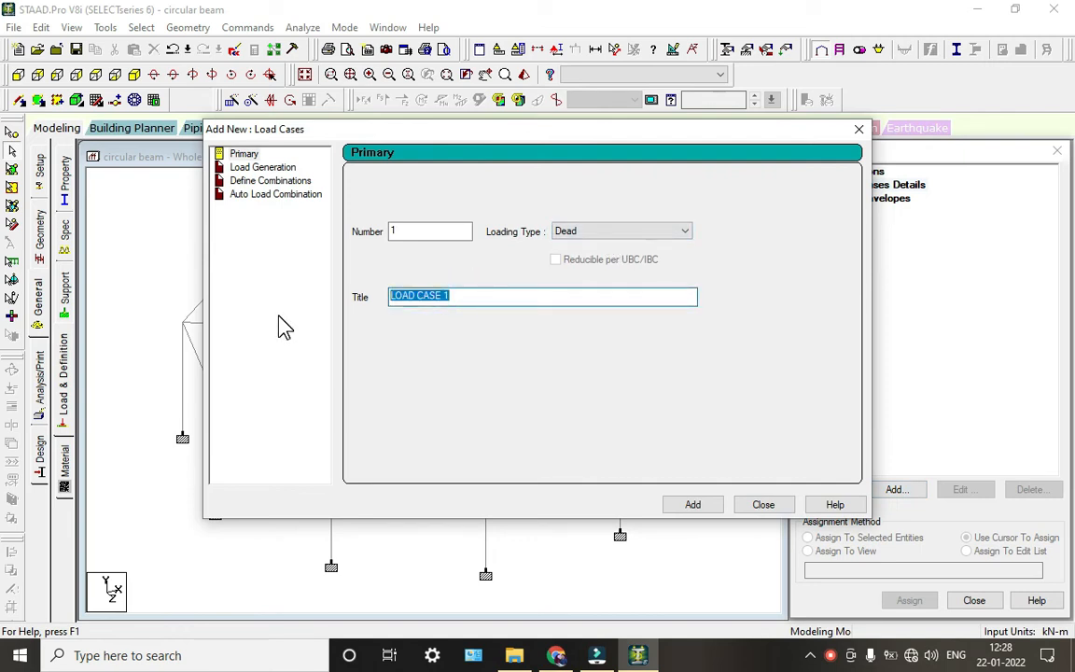
pyautogui.write('DL')
pyautogui.press('Return')
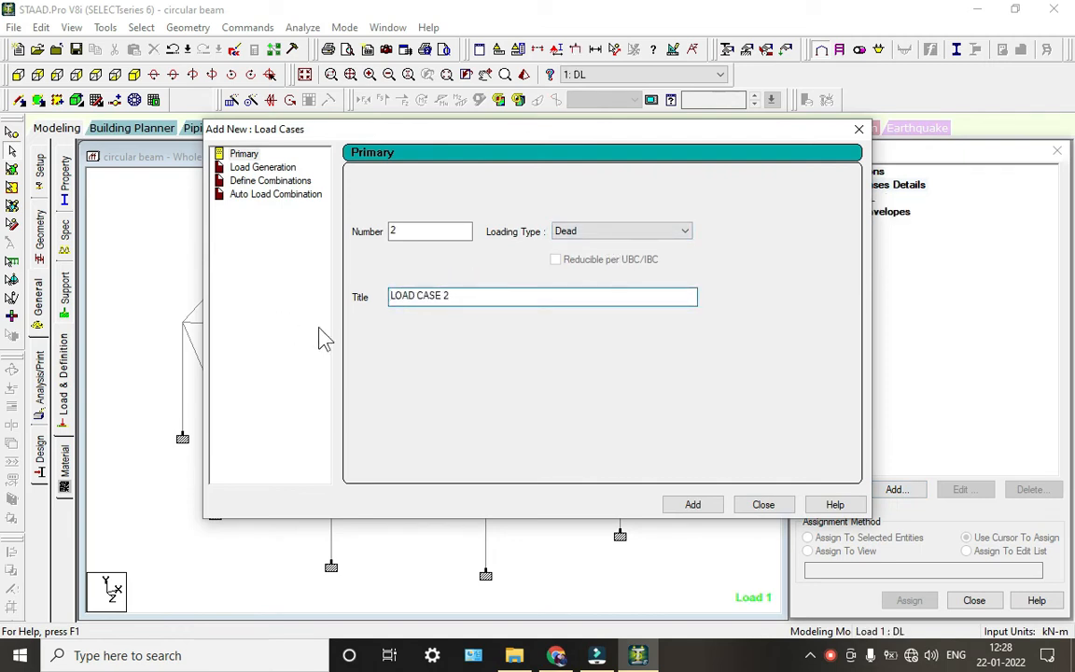
pyautogui.click(773, 505)
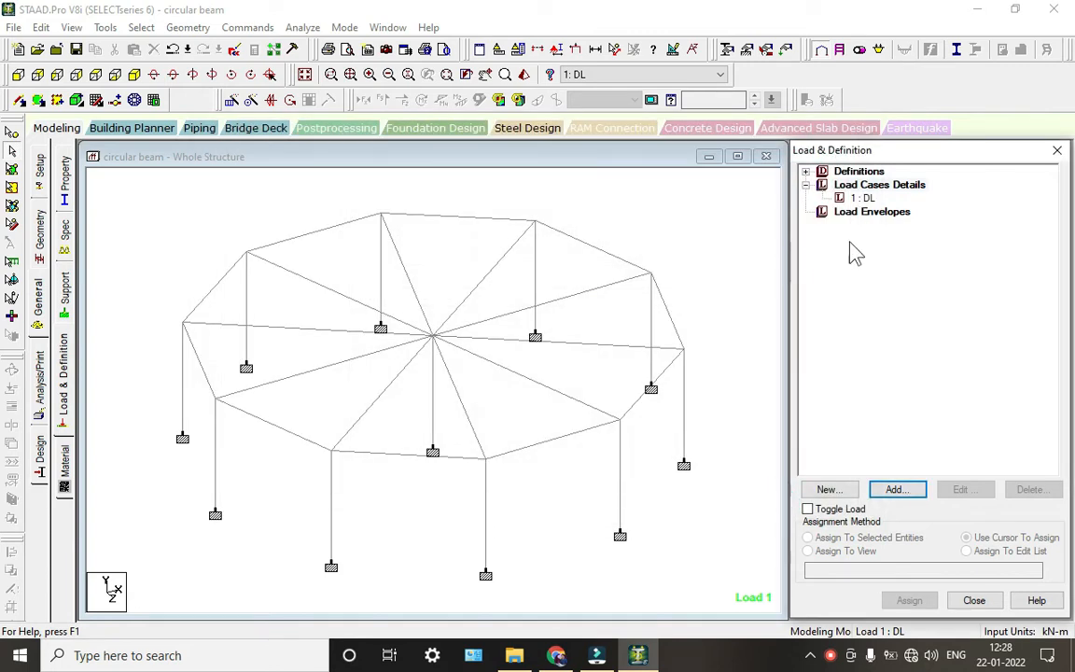
# Add a selfweight load in the Y direction with factor -1 to the DL load case
pyautogui.click(857, 198)
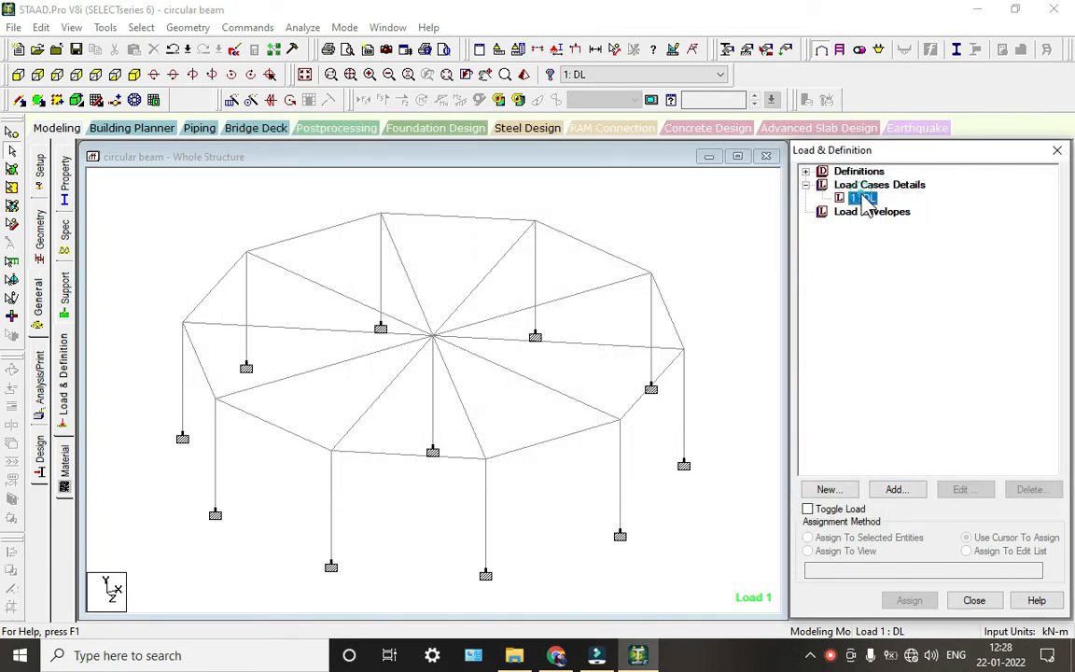
pyautogui.click(898, 491)
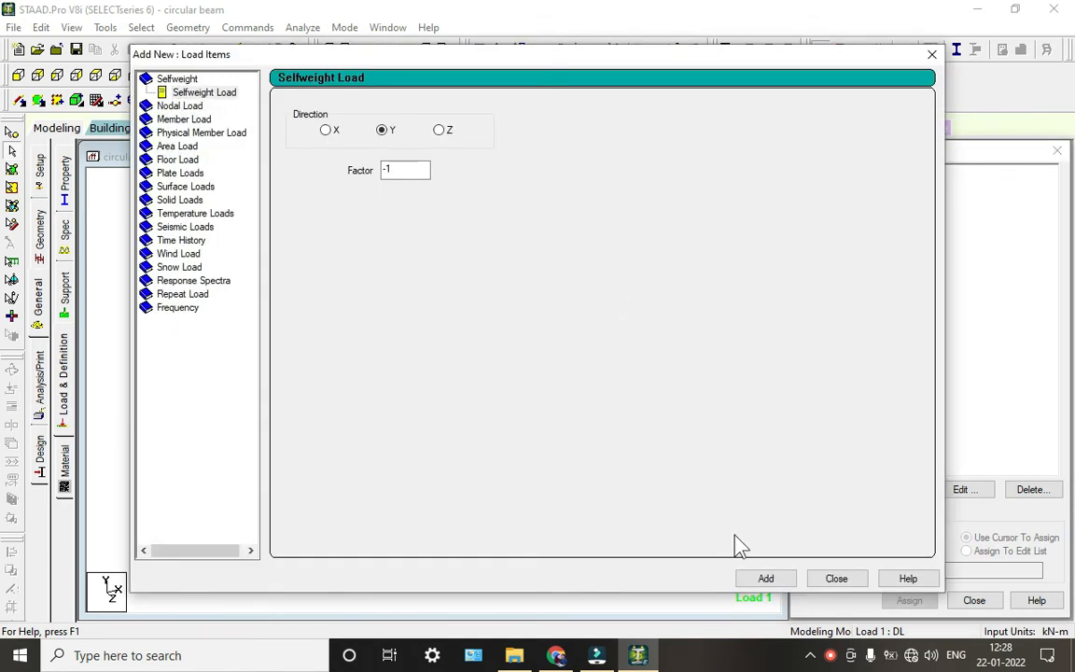
pyautogui.click(768, 578)
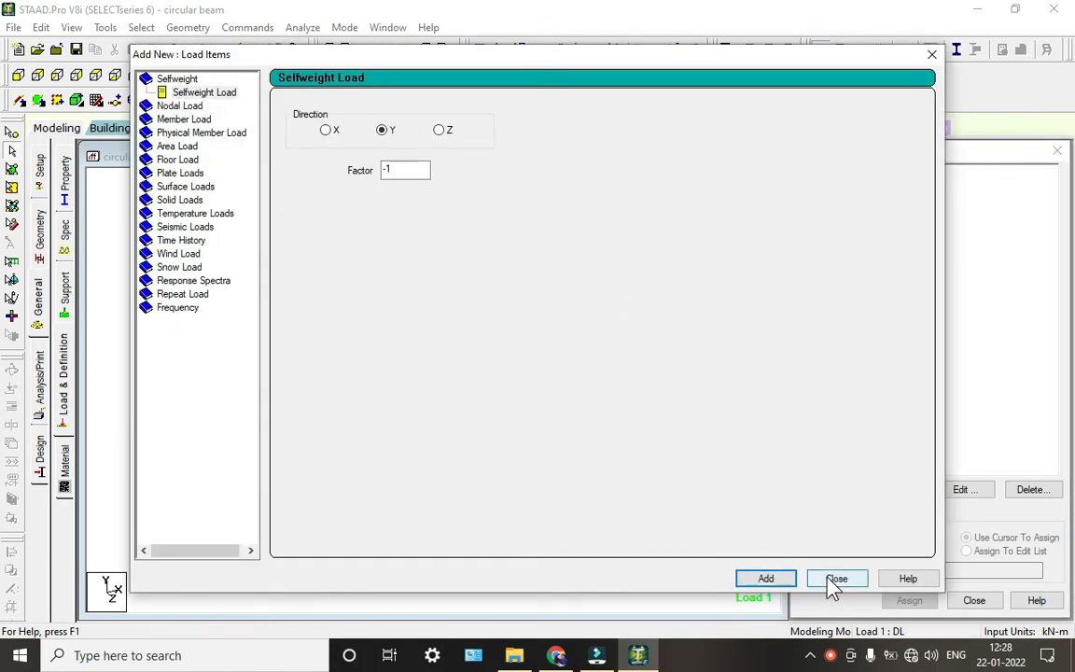
# Choose Uniform Force as the member load item for the DL load case
pyautogui.click(178, 119)
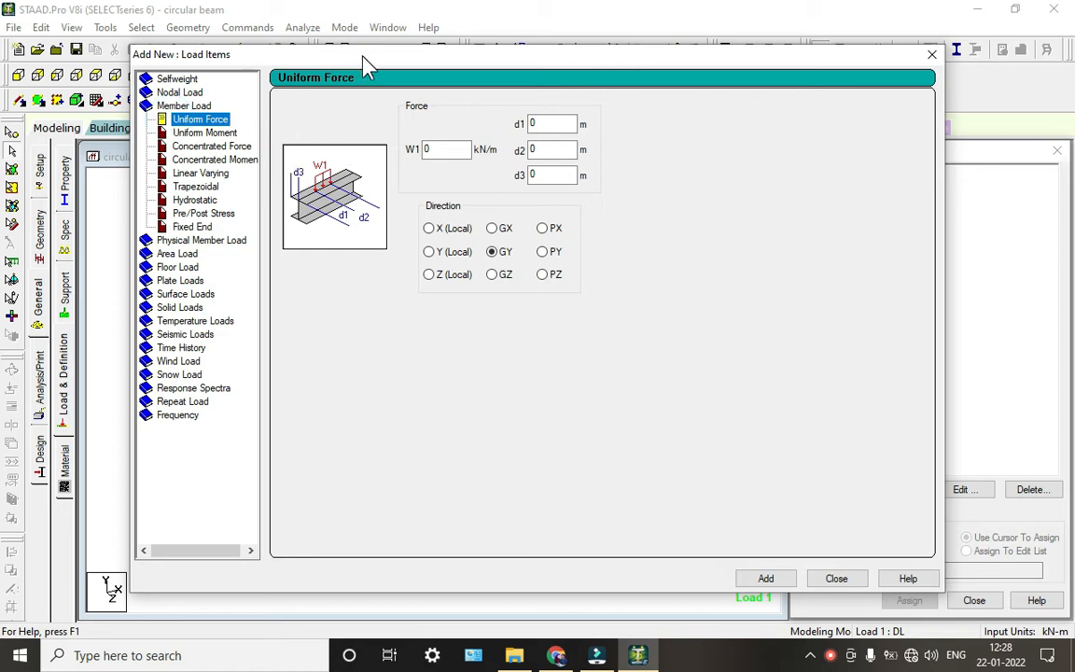
pyautogui.moveTo(362, 56); pyautogui.dragTo(339, 41)
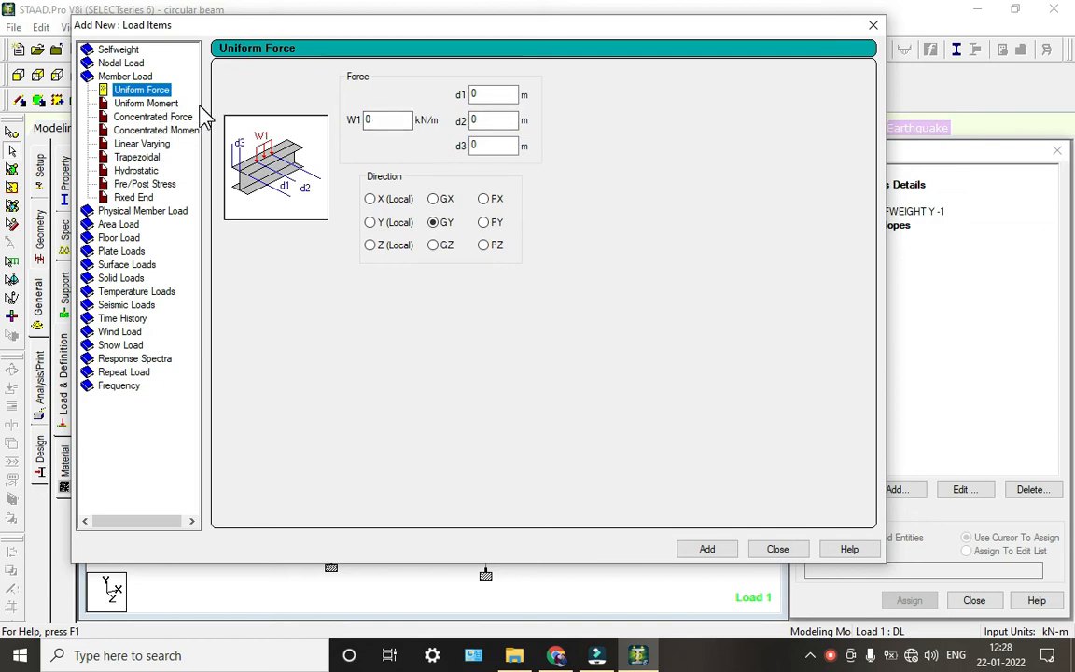
pyautogui.click(129, 63)
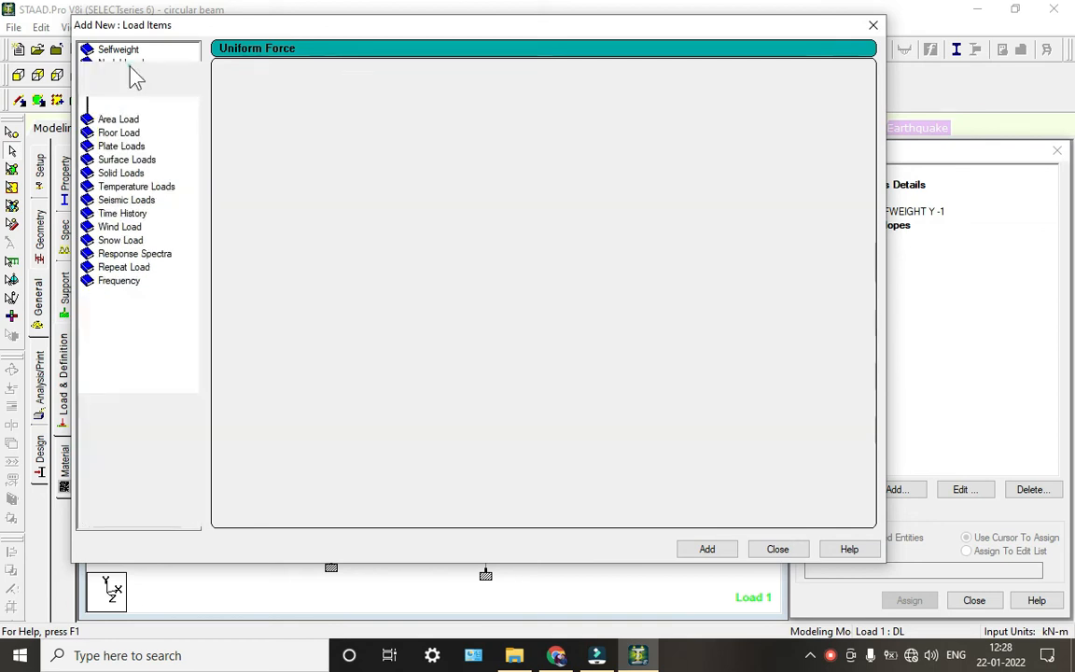
pyautogui.click(127, 103)
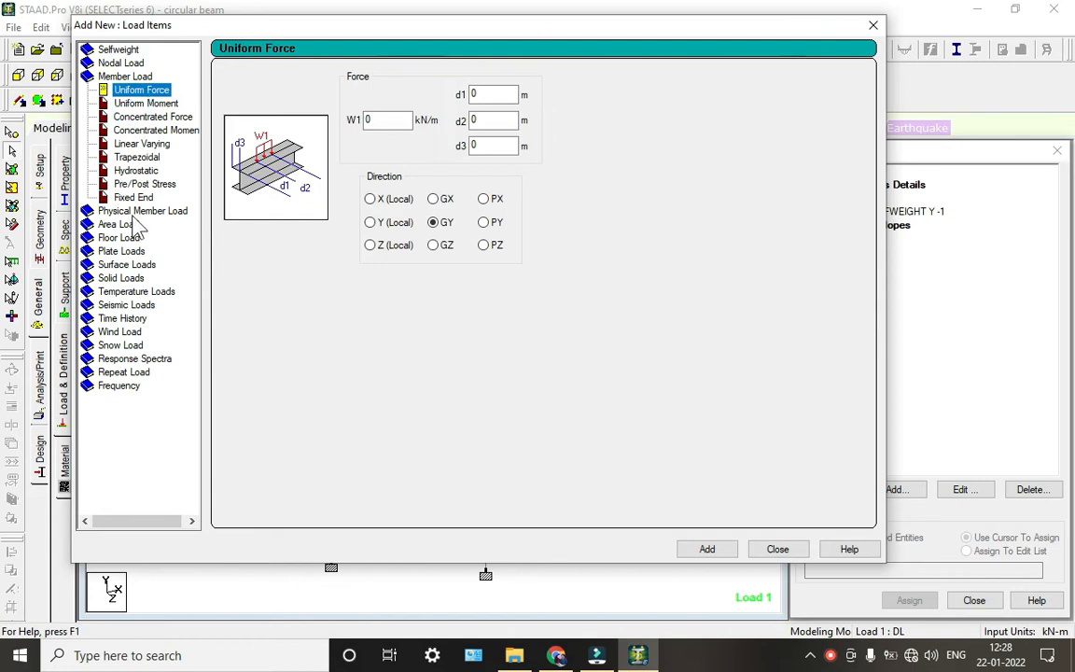
pyautogui.click(126, 145)
pyautogui.click(119, 76)
# Open Calculator and compute the uniform load of the 0.35 x 0.35 section as 0.35 × 0.35 × 25
pyautogui.click(15, 657)
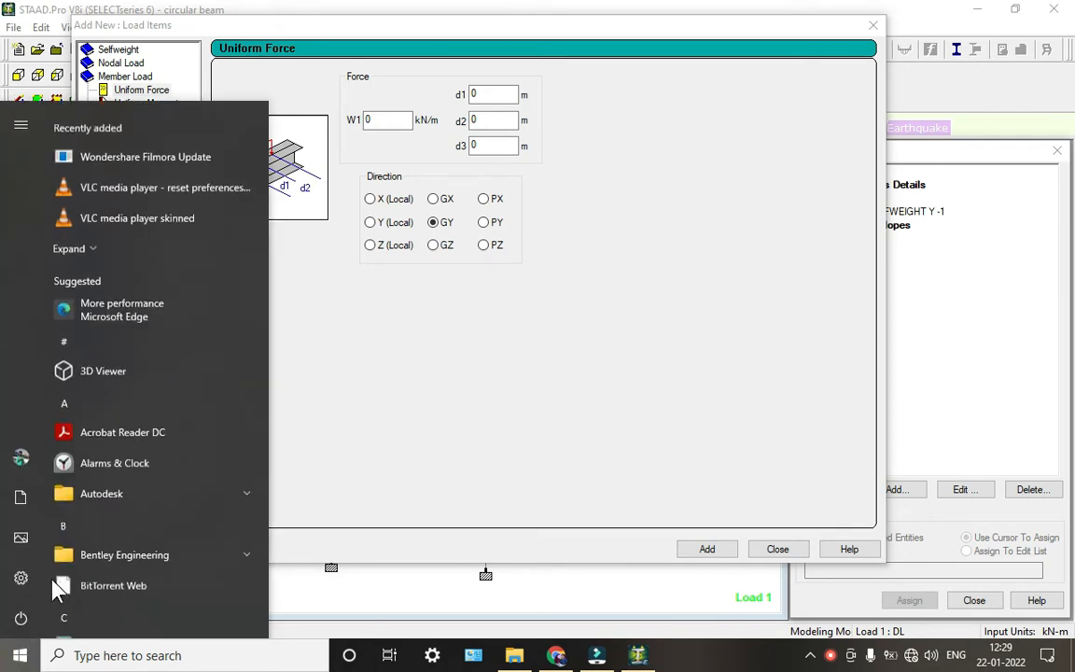
pyautogui.scroll(-1, 93, 560)
pyautogui.click(114, 588)
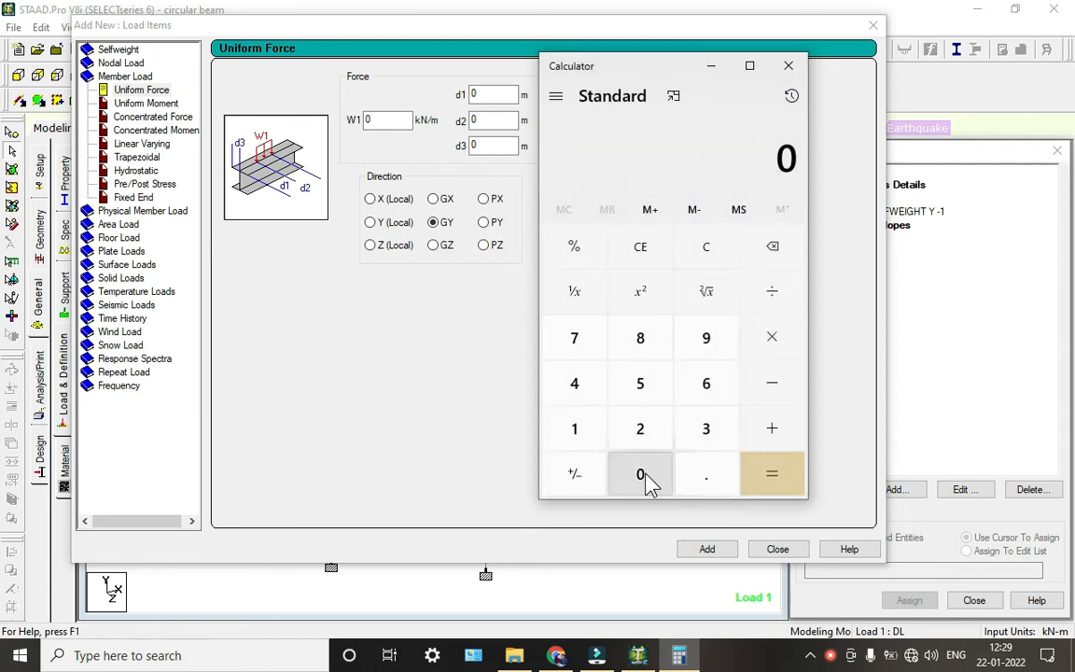
pyautogui.click(644, 474)
pyautogui.click(711, 471)
pyautogui.click(709, 432)
pyautogui.click(627, 384)
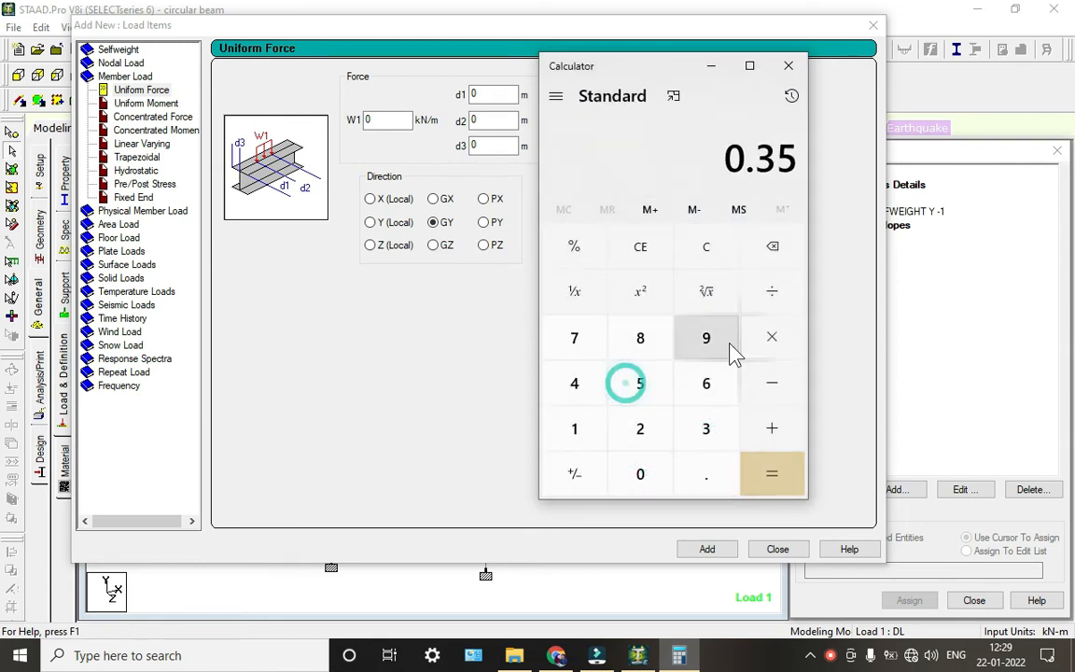
pyautogui.click(773, 334)
pyautogui.click(629, 473)
pyautogui.click(705, 471)
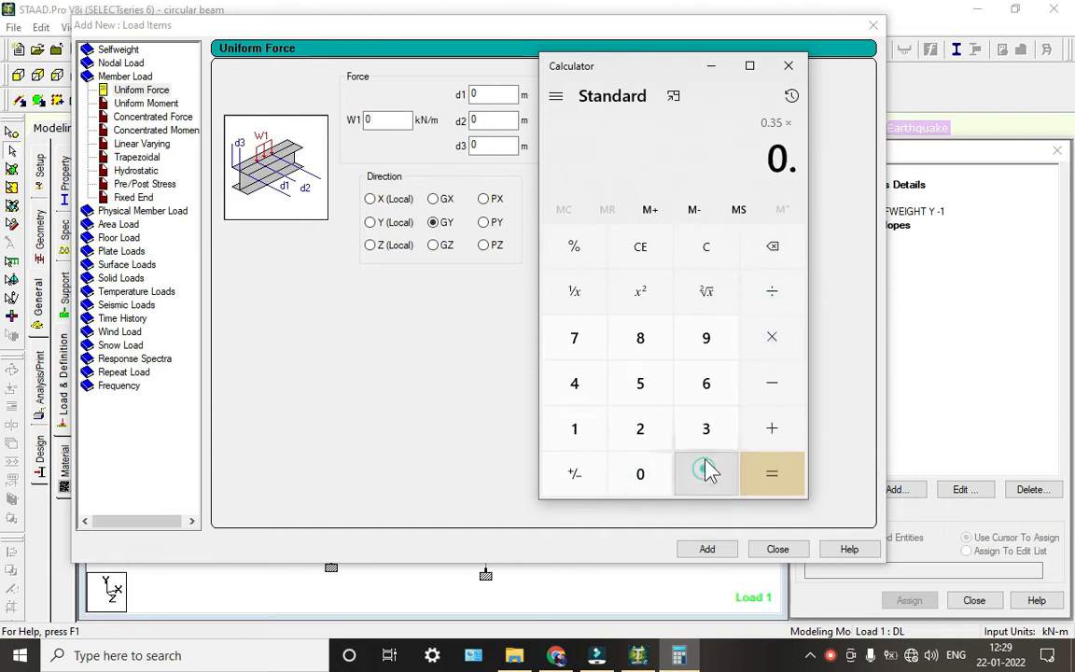
pyautogui.click(700, 425)
pyautogui.click(640, 380)
pyautogui.click(776, 334)
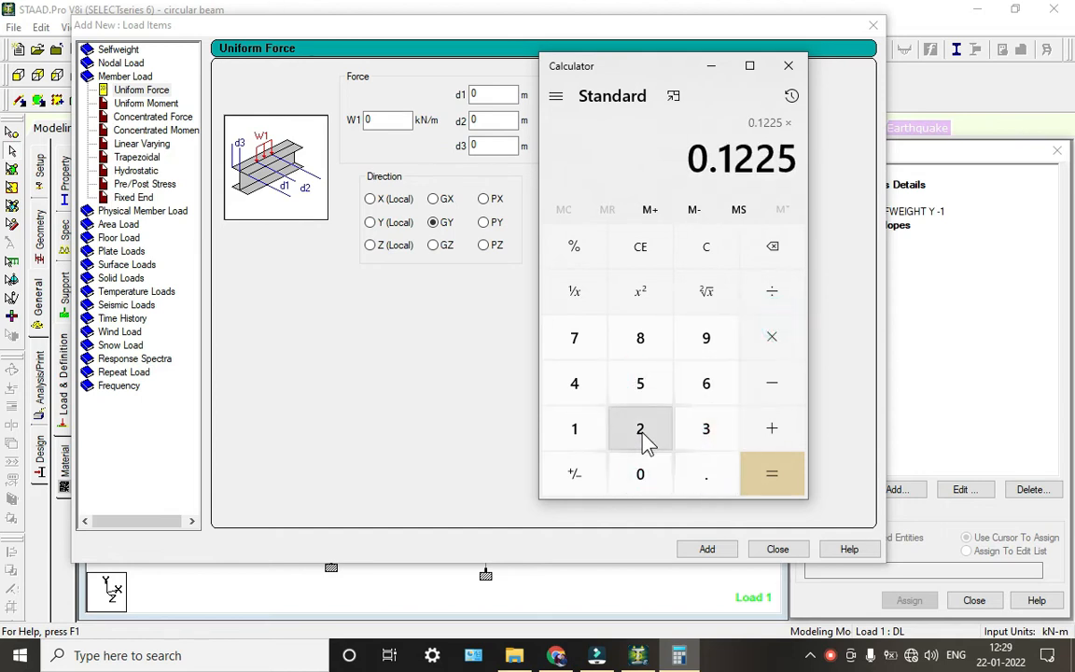
pyautogui.click(646, 439)
pyautogui.click(640, 383)
pyautogui.click(770, 471)
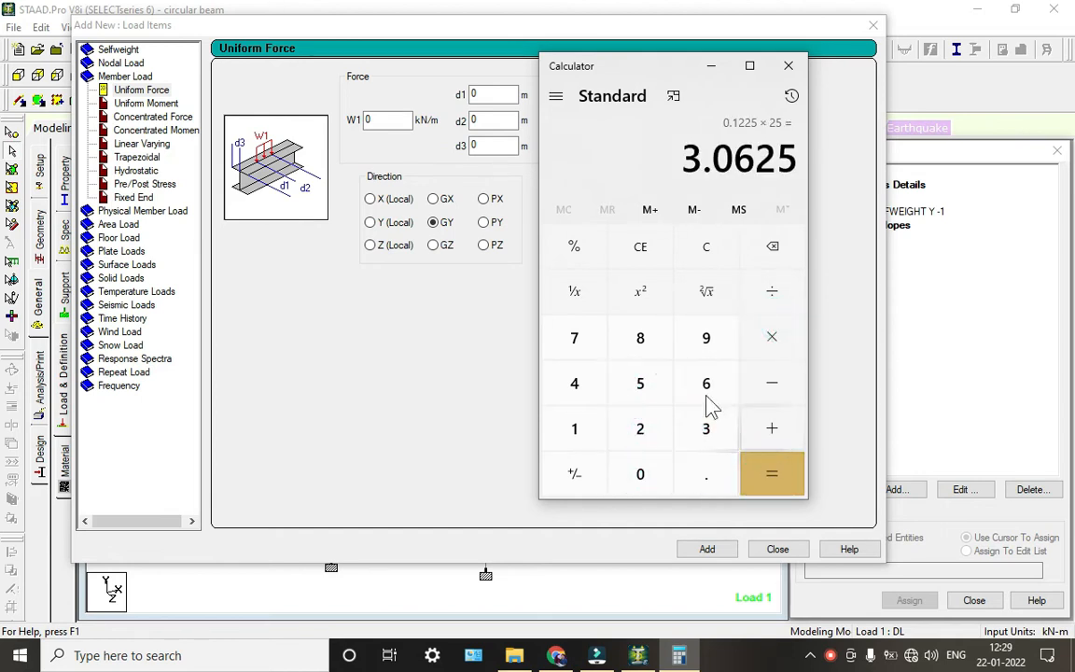
# Add a uniform member force of -3.0625 kN/m in the GY direction to the DL load case
pyautogui.click(393, 116)
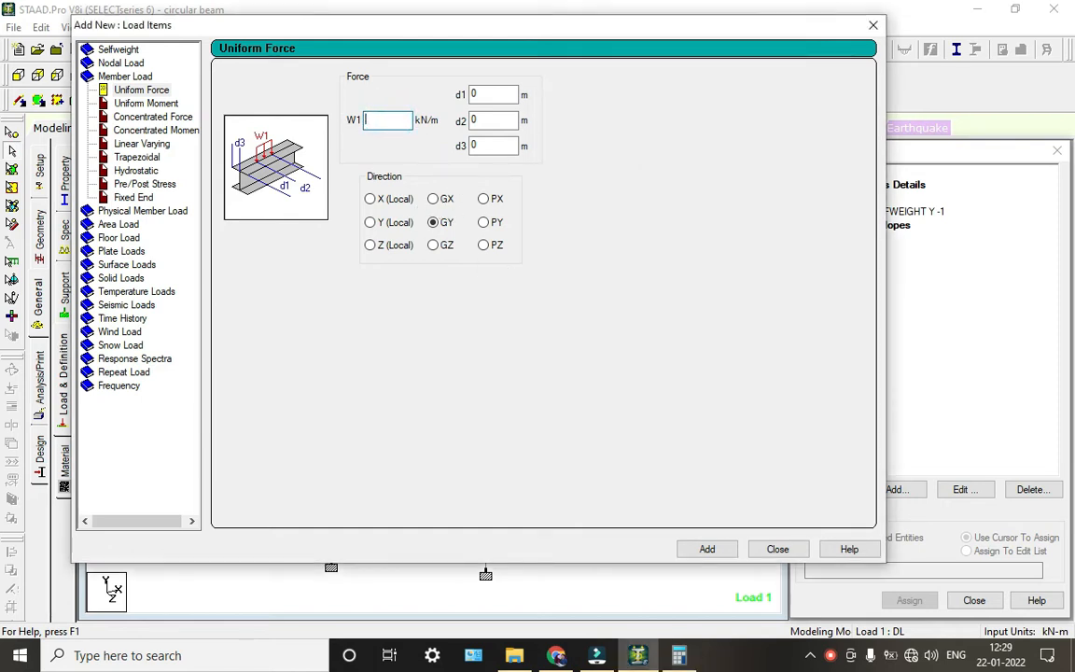
pyautogui.write('-3.0625')
pyautogui.click(706, 551)
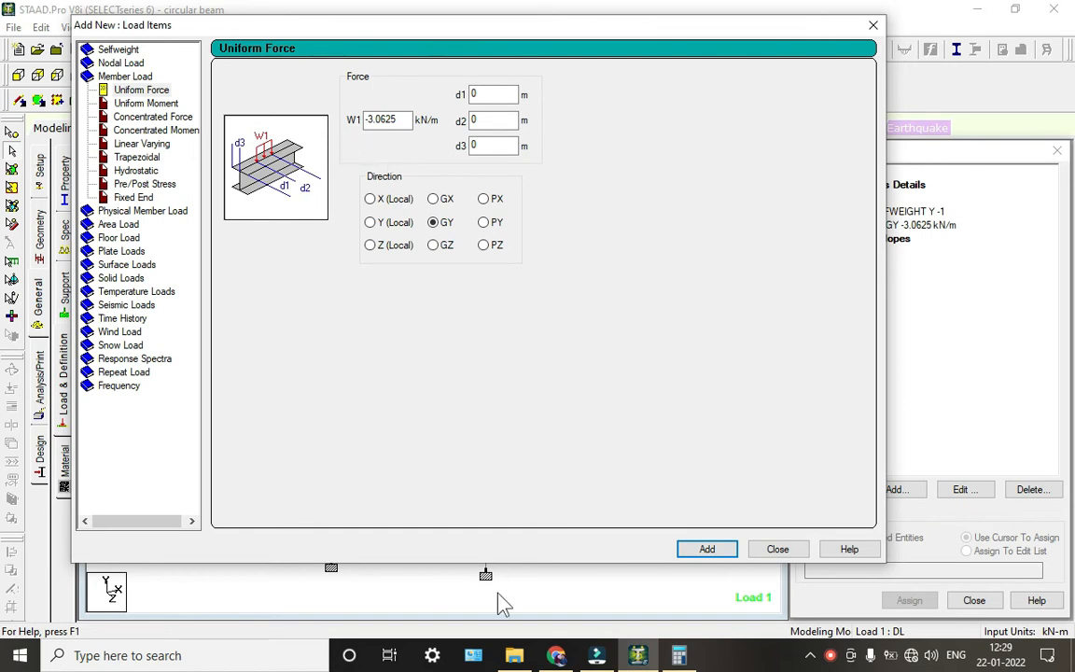
# Return to Calculator and compute the uniform load of the 0.45 x 0.35 section as 0.45 × 0.35 × 25
pyautogui.click(678, 655)
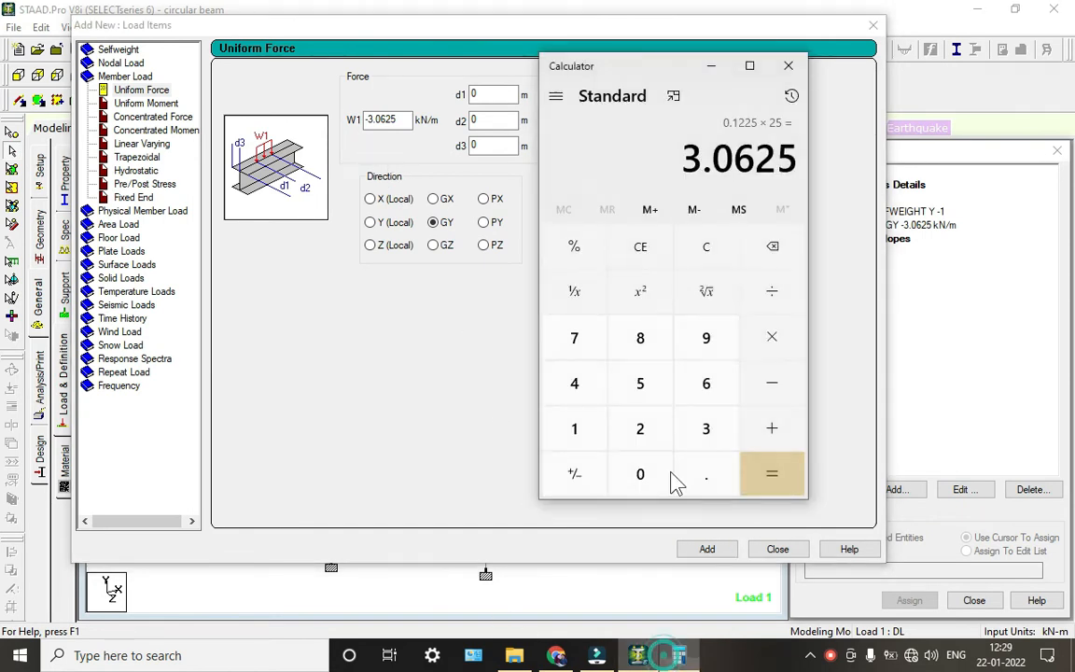
pyautogui.click(708, 251)
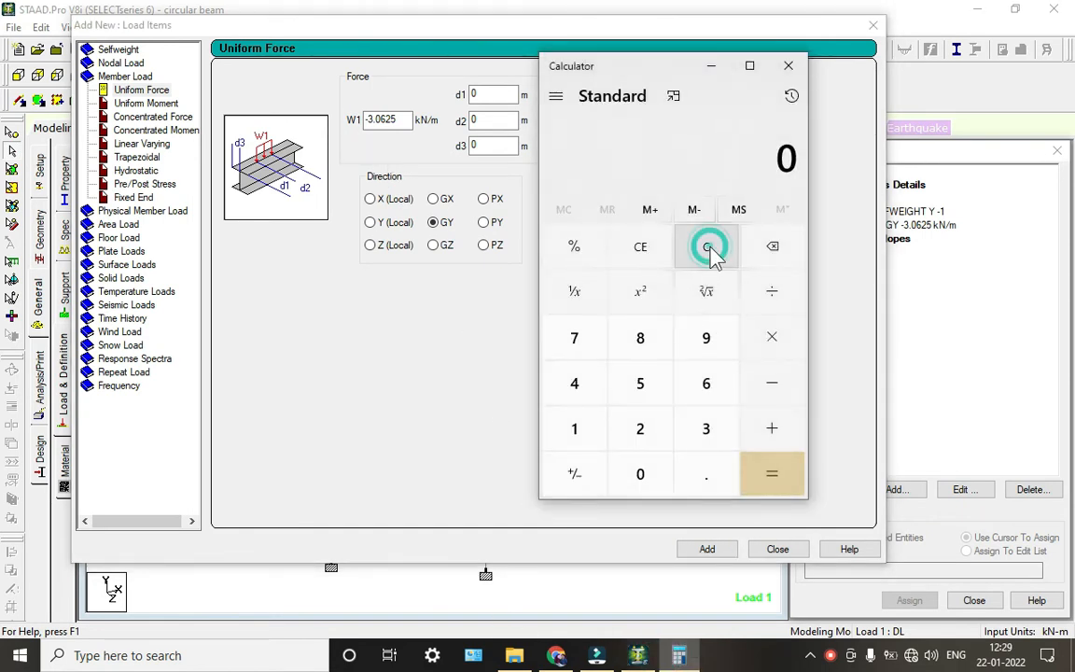
pyautogui.click(642, 478)
pyautogui.click(715, 471)
pyautogui.click(575, 384)
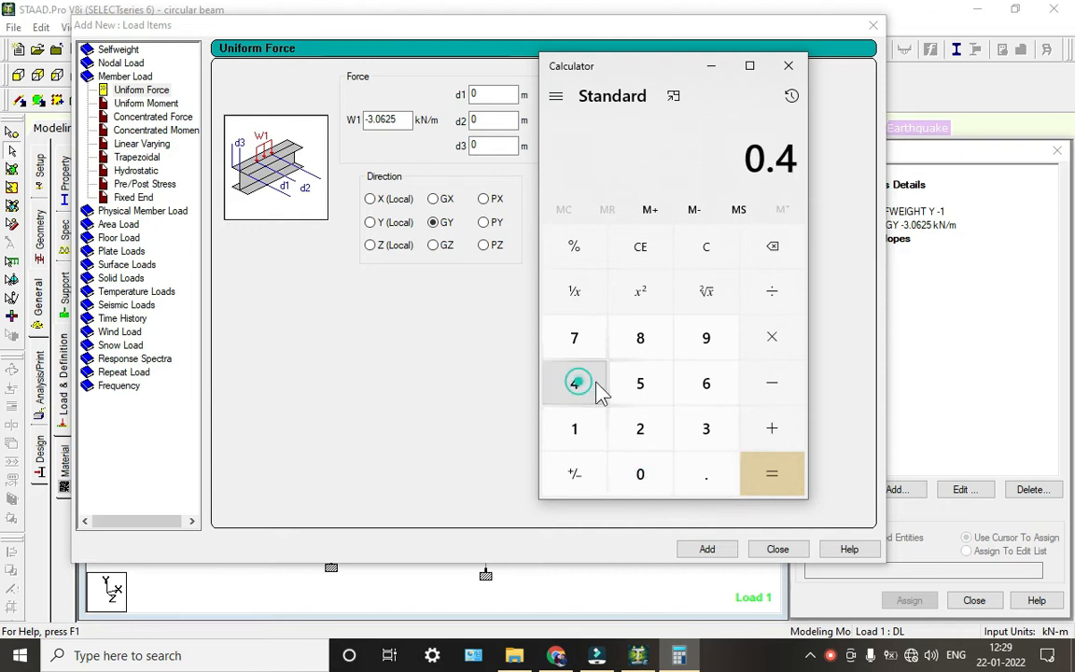
pyautogui.click(640, 383)
pyautogui.click(771, 338)
pyautogui.click(653, 474)
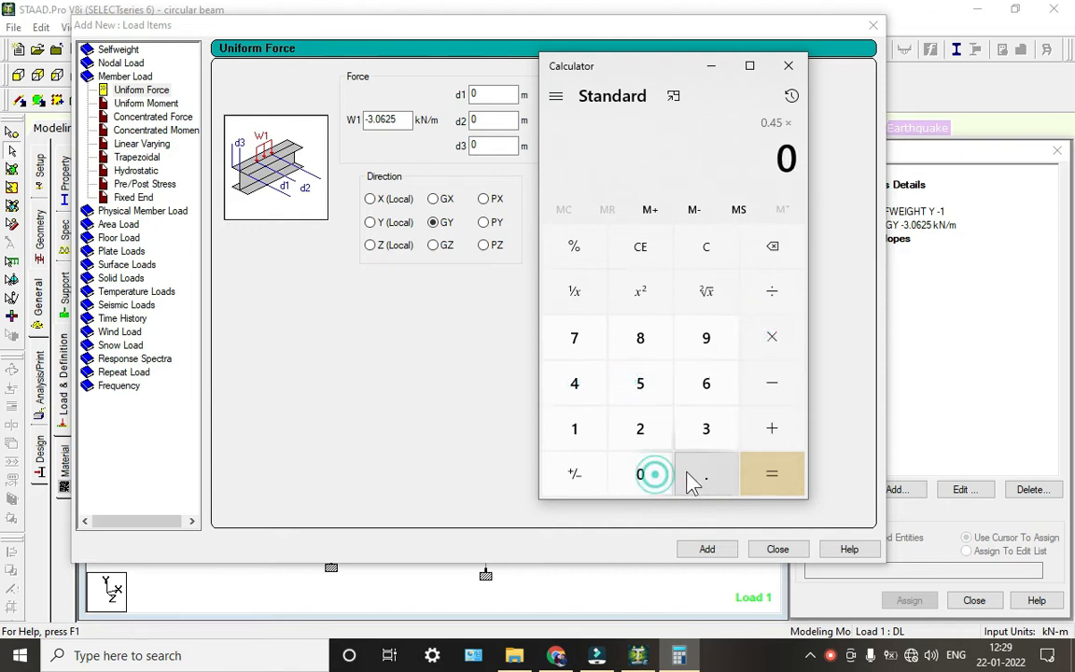
pyautogui.click(695, 472)
pyautogui.click(703, 431)
pyautogui.click(646, 387)
pyautogui.click(758, 342)
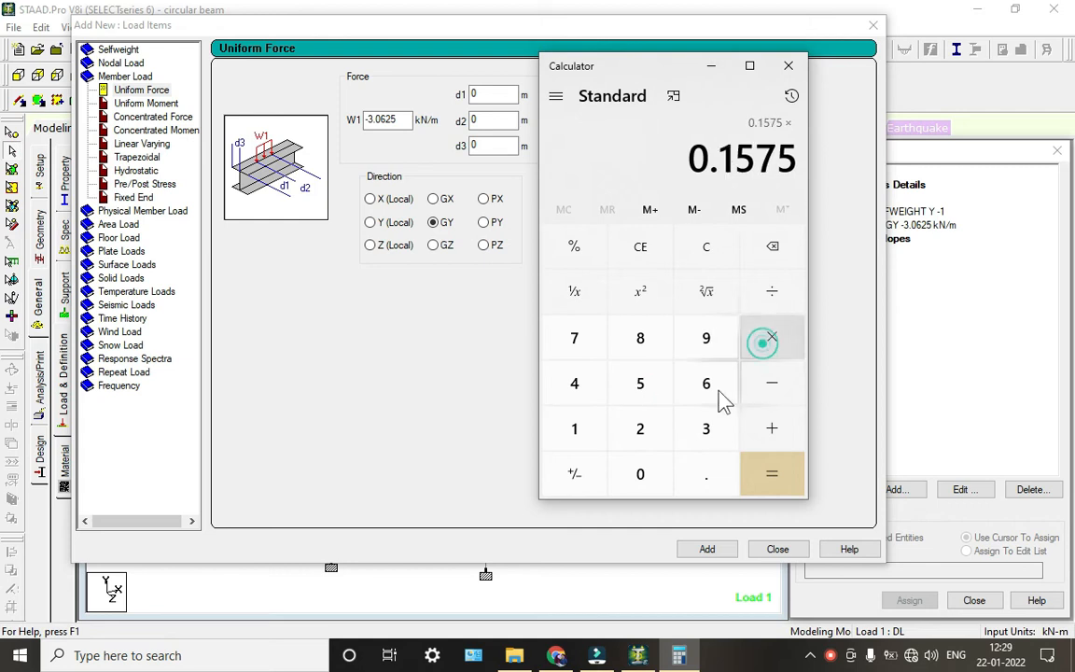
pyautogui.click(638, 431)
pyautogui.click(637, 385)
pyautogui.click(755, 476)
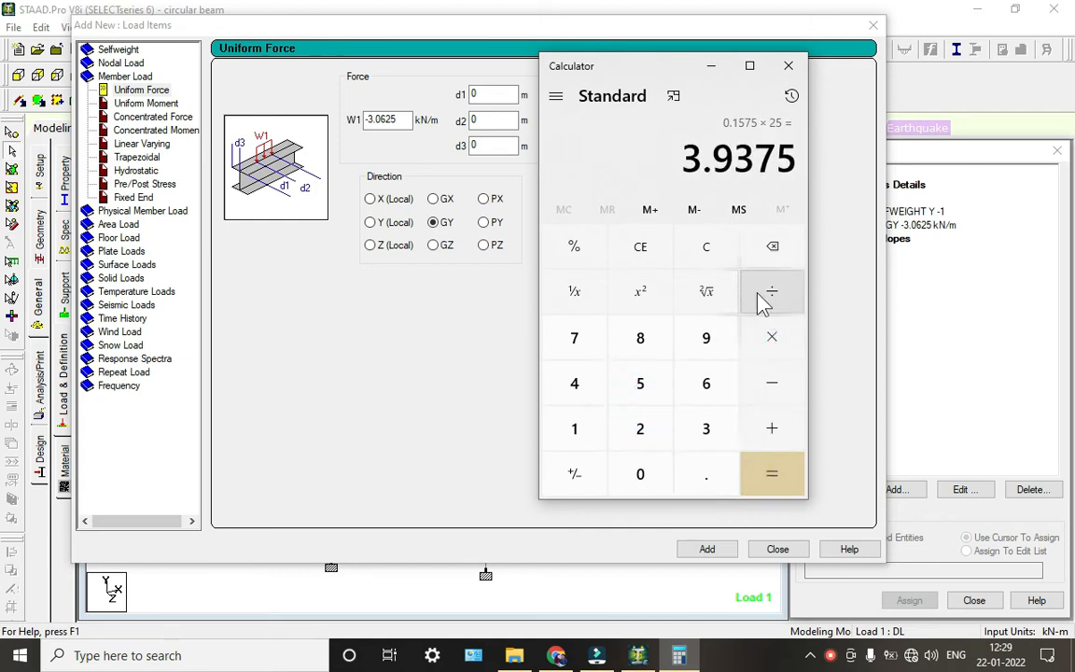
# Add a second uniform member force of -3.9375 kN/m in the GY direction to the DL load case
pyautogui.click(405, 124)
pyautogui.moveTo(402, 120); pyautogui.dragTo(389, 143)
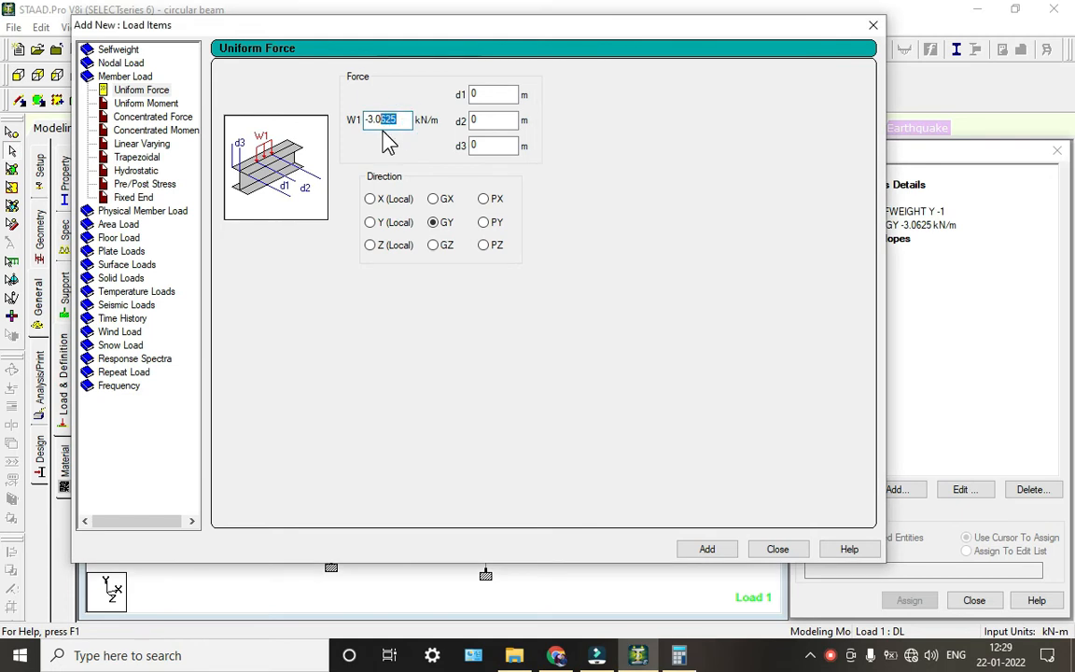
pyautogui.press('BackSpace')
pyautogui.press('BackSpace')
pyautogui.write('937')
pyautogui.click(708, 550)
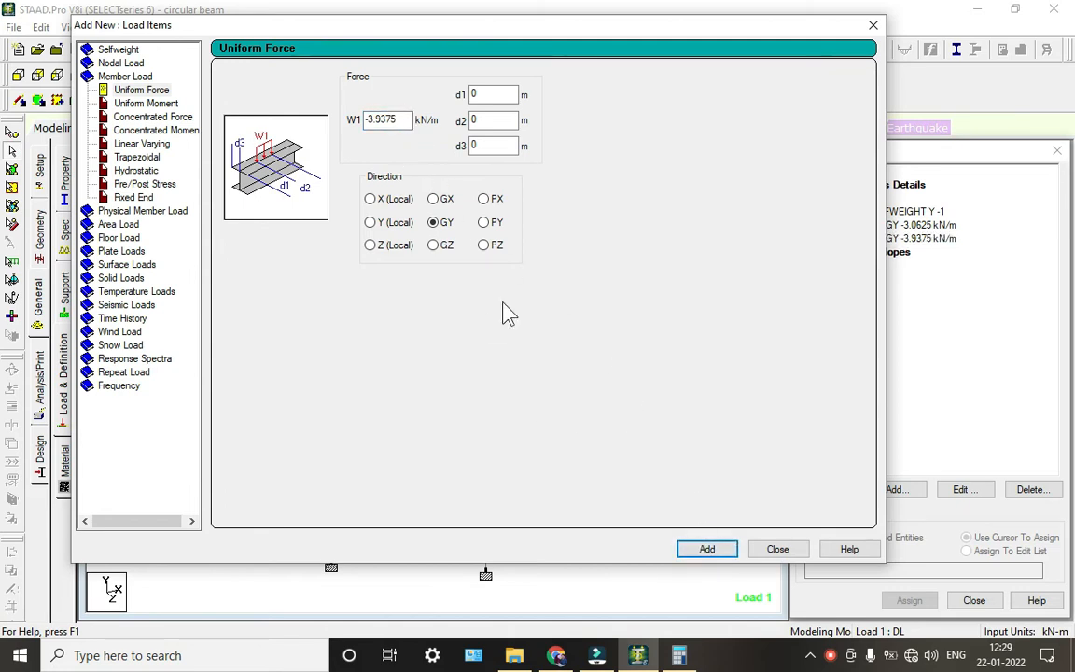
# Return to Calculator and compute the next uniform load as 0.6 × 25, then minimize Calculator
pyautogui.click(679, 655)
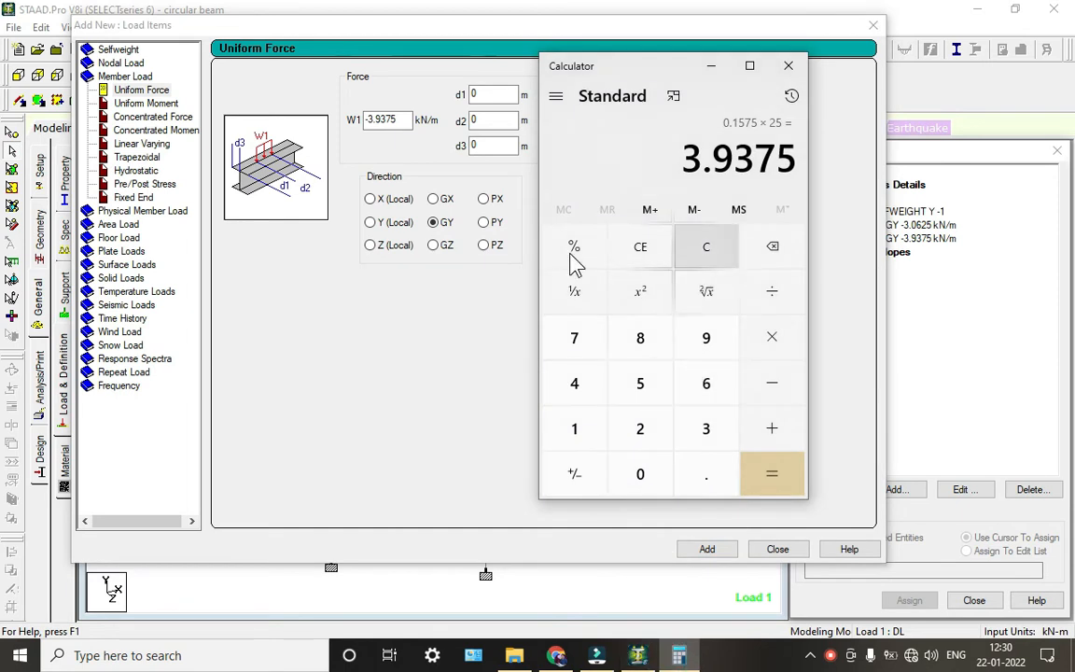
pyautogui.click(705, 250)
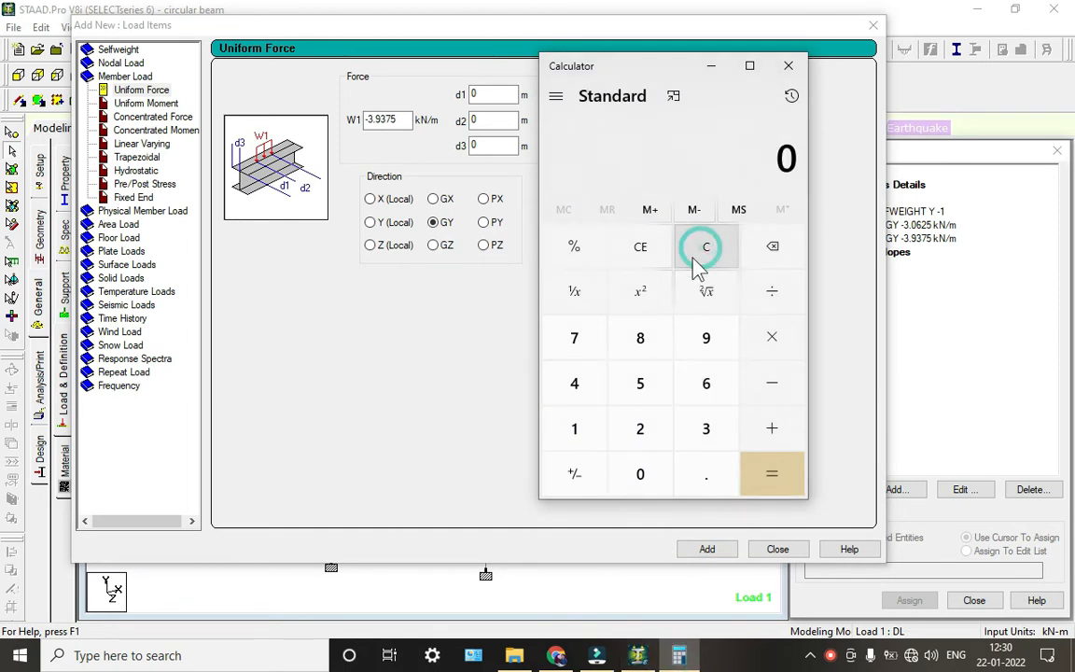
pyautogui.click(707, 474)
pyautogui.click(706, 384)
pyautogui.click(771, 337)
pyautogui.click(640, 429)
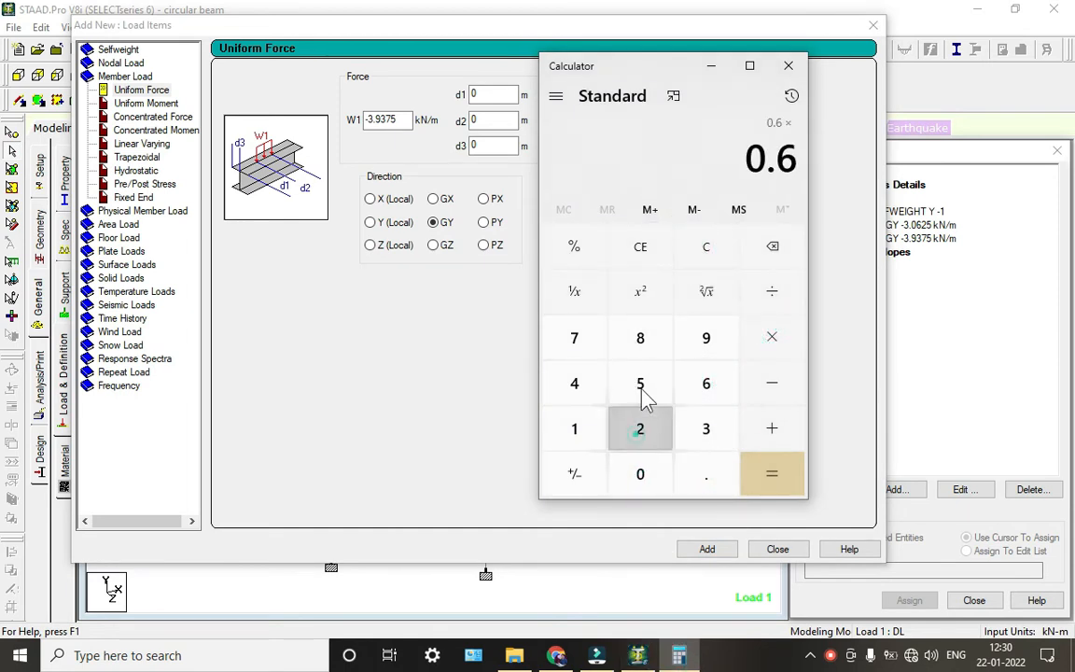
pyautogui.click(640, 384)
pyautogui.click(772, 473)
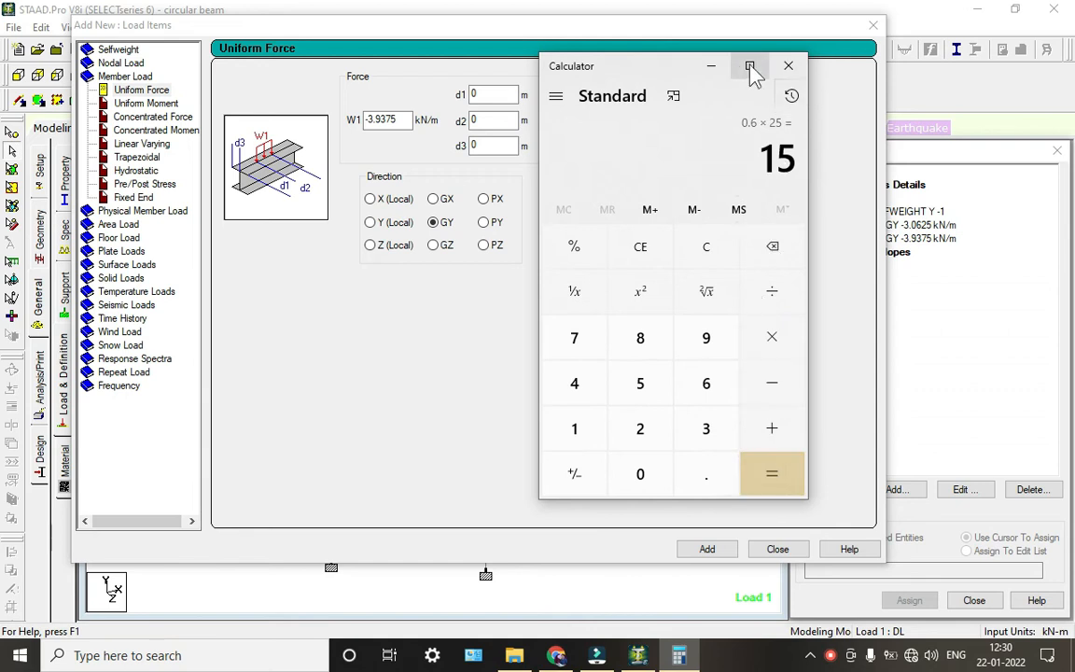
pyautogui.click(724, 67)
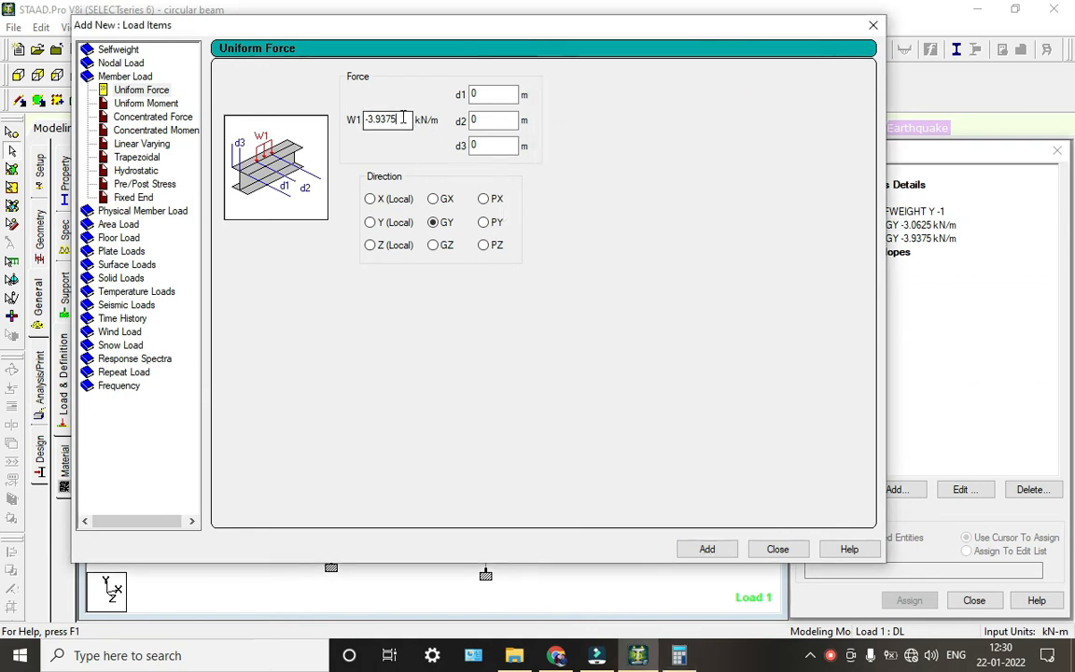
# Add a third uniform member force of -15 kN/m in the GY direction to the DL load case and close the load items dialog
pyautogui.moveTo(398, 121); pyautogui.dragTo(372, 130)
pyautogui.press('BackSpace')
pyautogui.write('15')
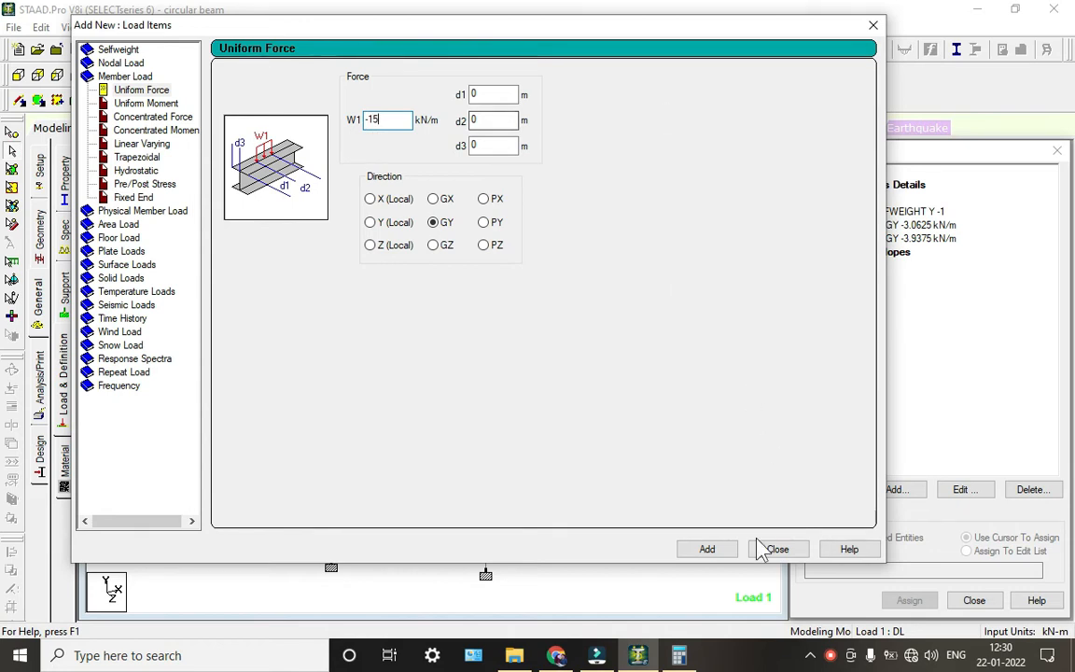
pyautogui.click(708, 549)
pyautogui.click(778, 550)
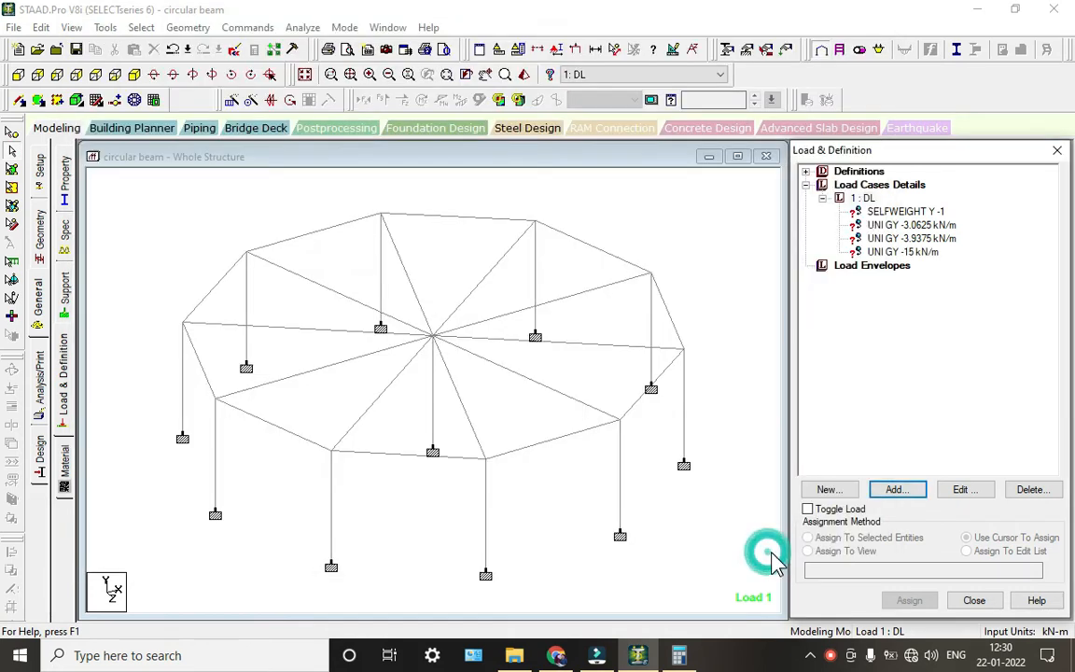
# Assign the SELFWEIGHT Y -1 load to the whole structure in view
pyautogui.click(901, 211)
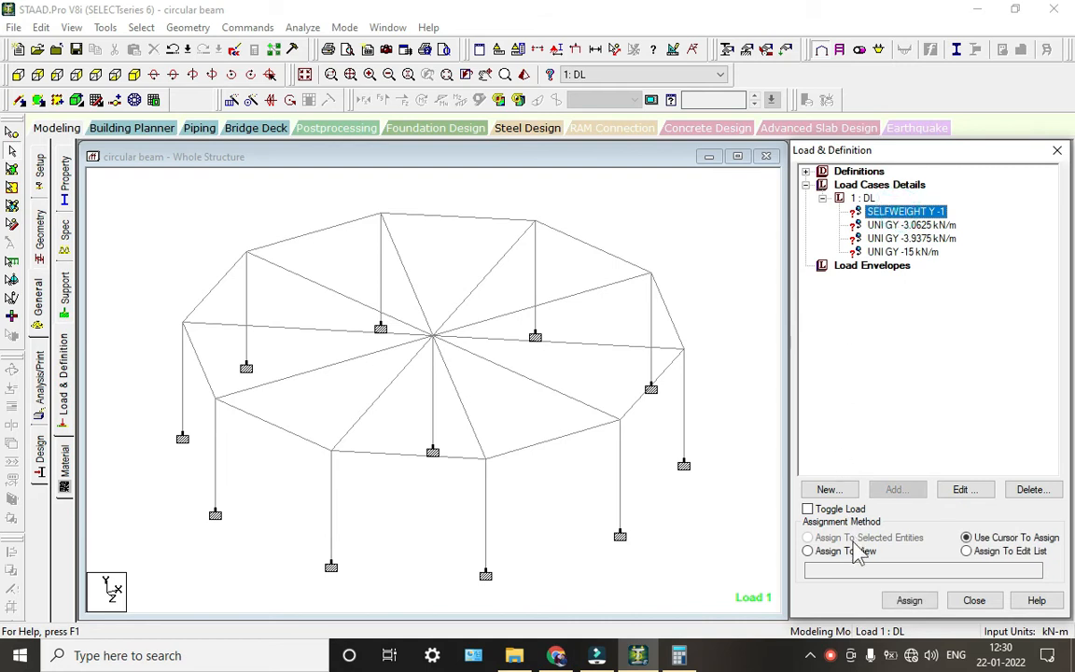
pyautogui.click(861, 551)
pyautogui.click(909, 600)
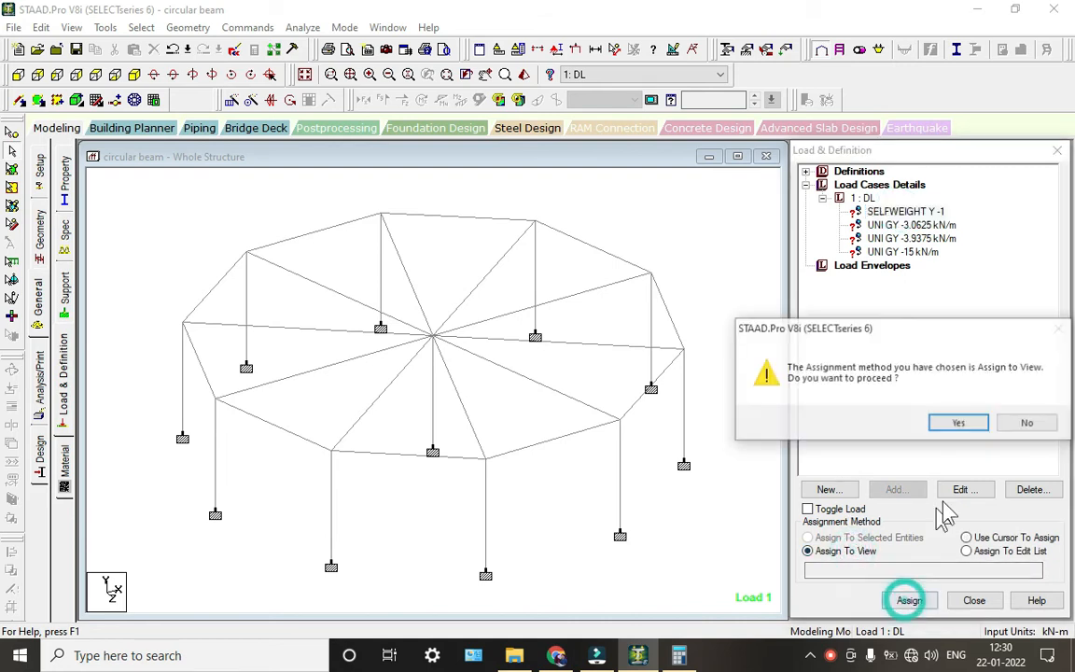
pyautogui.click(959, 426)
pyautogui.click(708, 300)
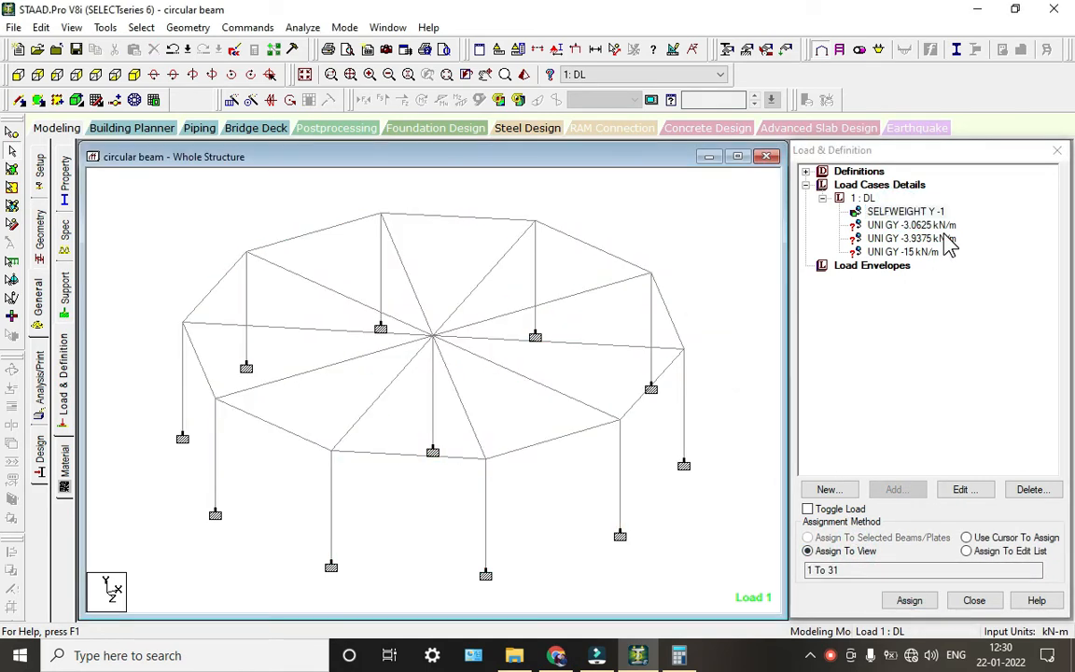
# Choose the -3.0625 kN/m uniform load and select the beams parallel to the X and Z axes
pyautogui.click(887, 226)
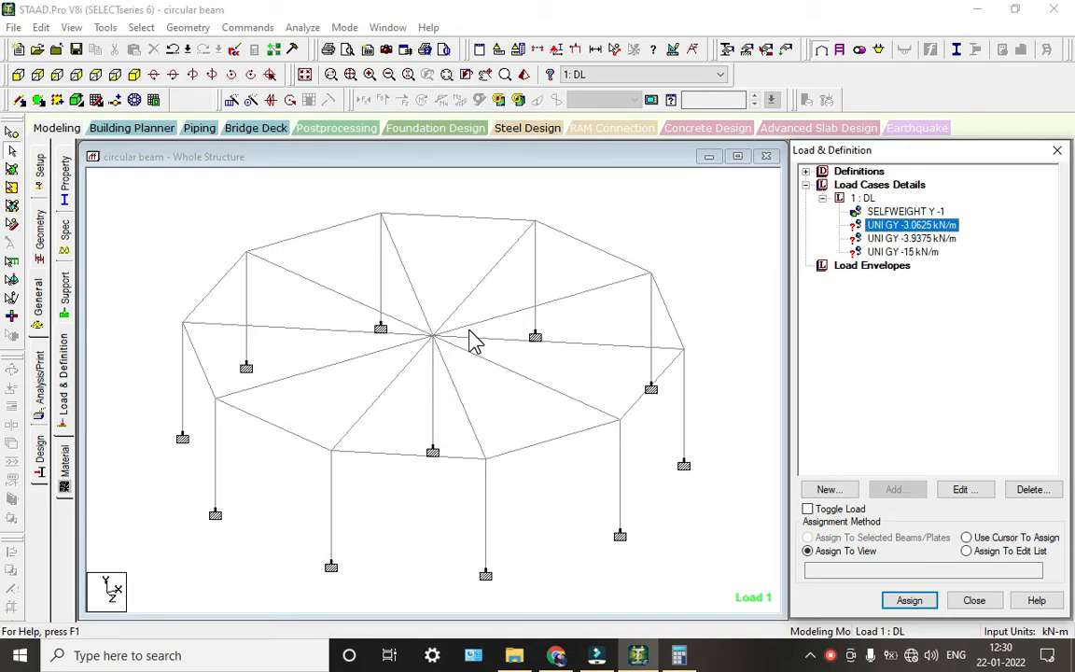
pyautogui.click(142, 28)
pyautogui.click(252, 332)
pyautogui.click(332, 328)
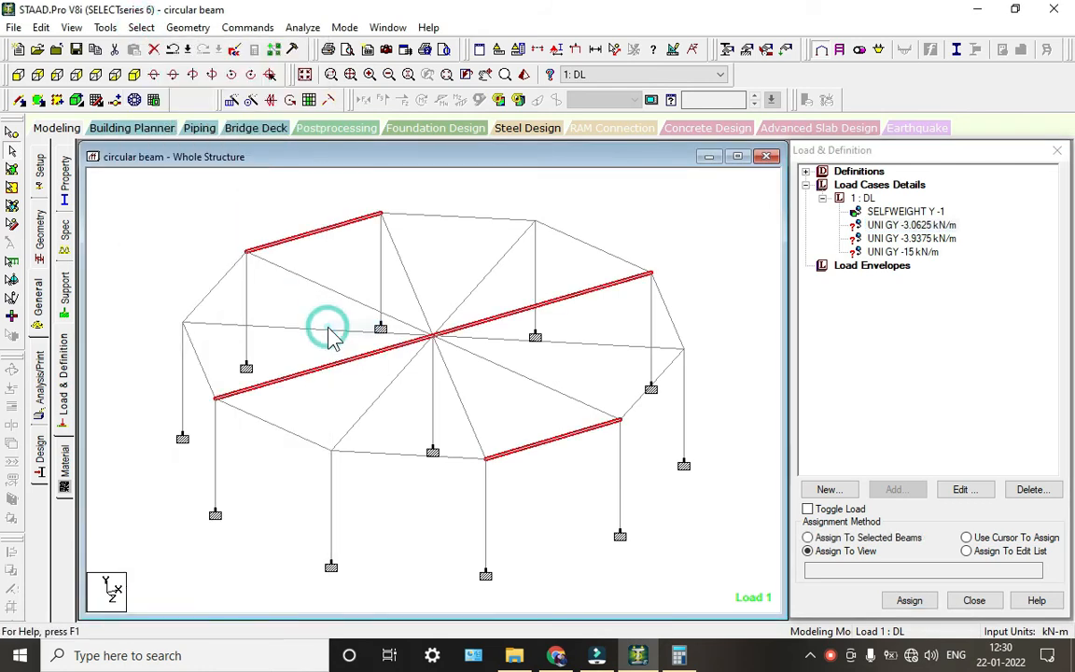
pyautogui.click(142, 28)
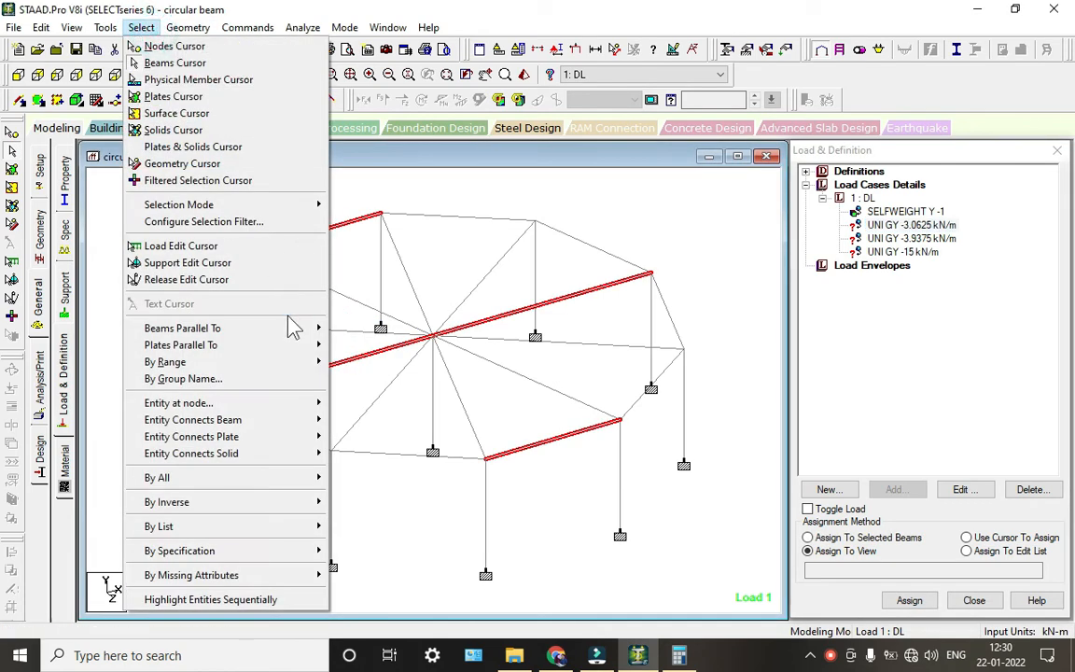
pyautogui.click(295, 326)
pyautogui.click(346, 363)
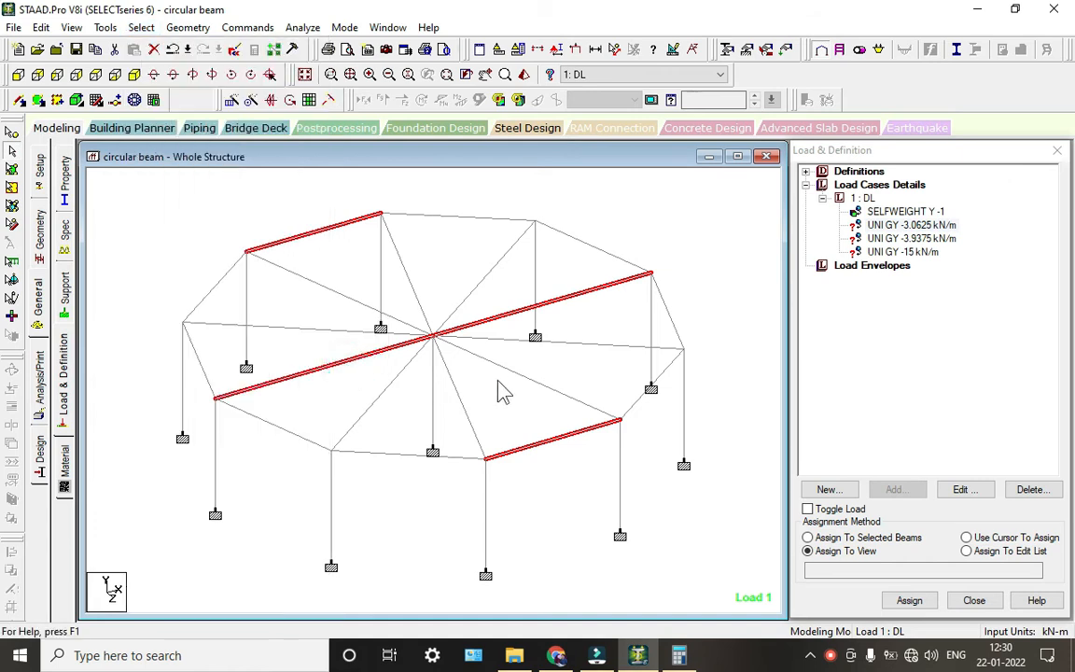
# Add all remaining ring and radial beams to the selection and assign the -3.0625 kN/m load to the selected beams
pyautogui.keyDown('ctrl'); pyautogui.click(422, 215); pyautogui.keyUp('ctrl')
pyautogui.keyDown('ctrl'); pyautogui.click(588, 240); pyautogui.keyUp('ctrl')
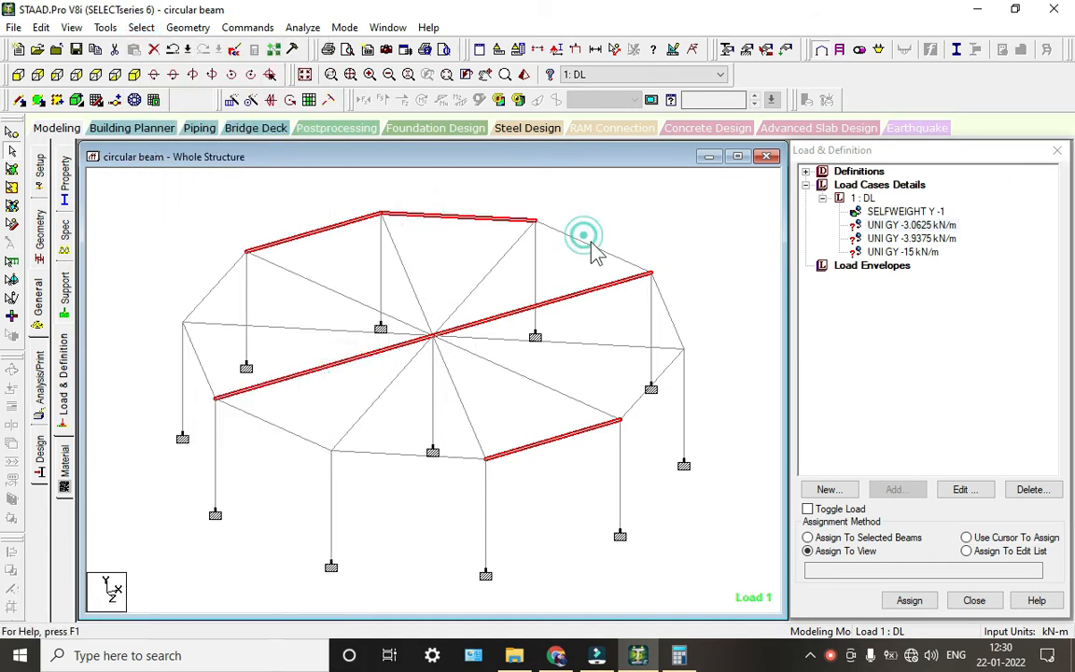
pyautogui.keyDown('ctrl'); pyautogui.click(666, 309); pyautogui.keyUp('ctrl')
pyautogui.keyDown('ctrl'); pyautogui.click(594, 344); pyautogui.keyUp('ctrl')
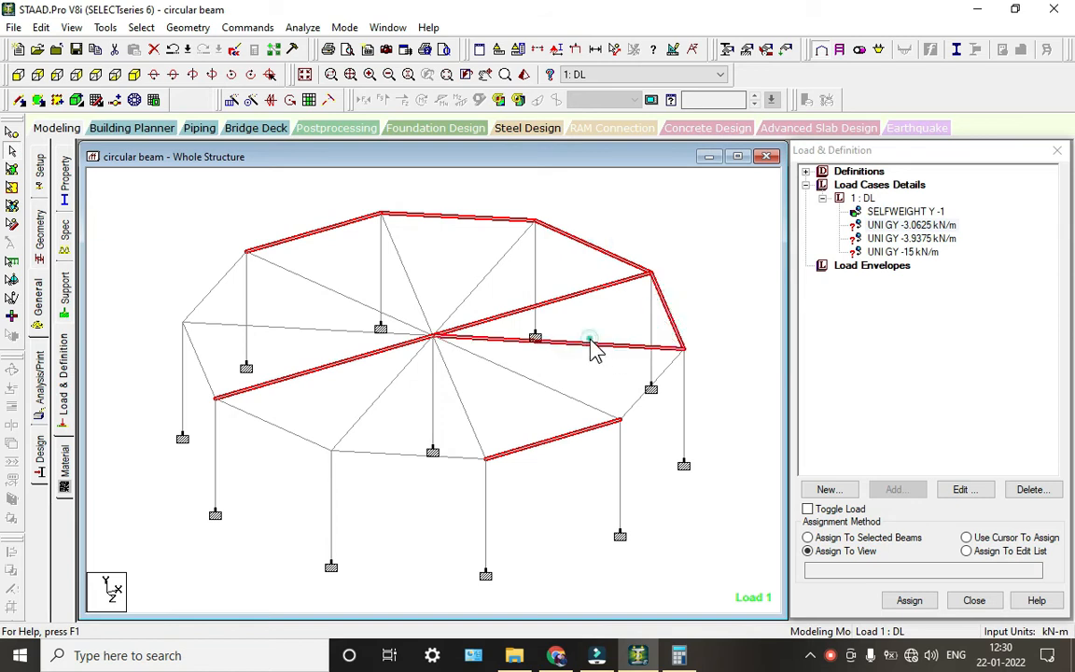
pyautogui.keyDown('ctrl'); pyautogui.click(492, 252); pyautogui.keyUp('ctrl')
pyautogui.keyDown('ctrl'); pyautogui.click(413, 283); pyautogui.keyUp('ctrl')
pyautogui.keyDown('ctrl'); pyautogui.click(464, 298); pyautogui.keyUp('ctrl')
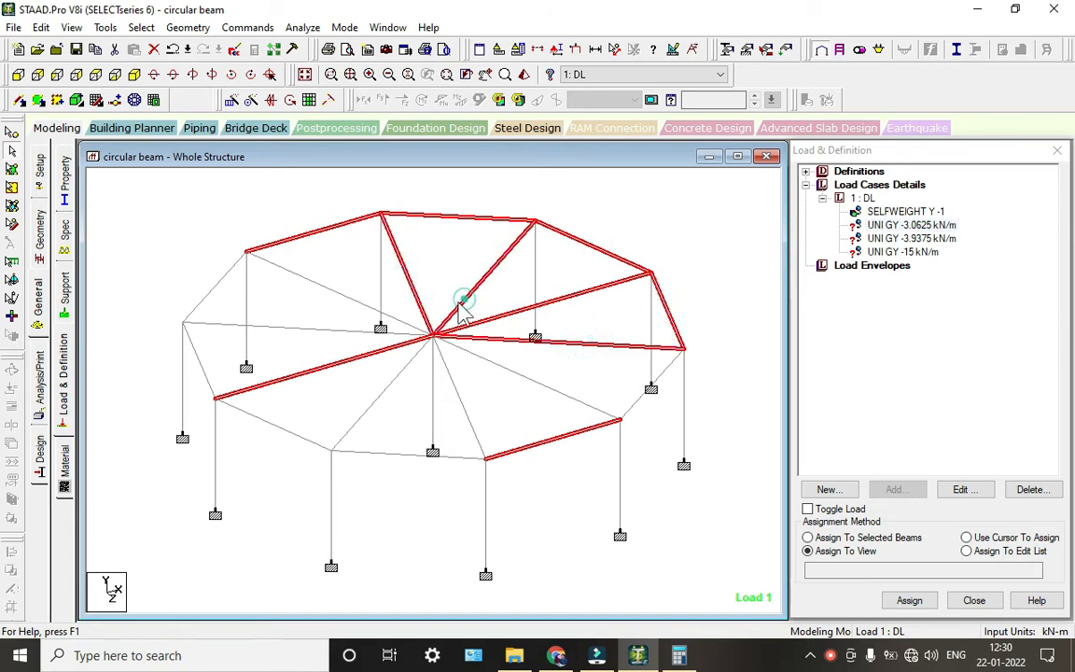
pyautogui.keyDown('ctrl'); pyautogui.click(334, 292); pyautogui.keyUp('ctrl')
pyautogui.keyDown('ctrl'); pyautogui.click(213, 285); pyautogui.keyUp('ctrl')
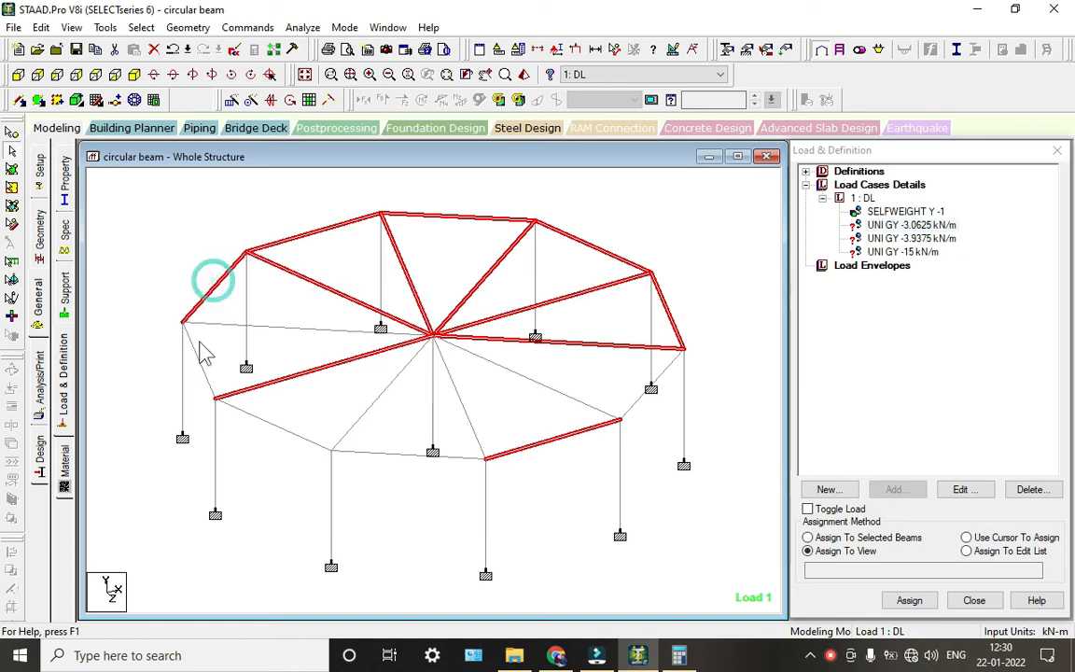
pyautogui.keyDown('ctrl'); pyautogui.click(196, 350); pyautogui.keyUp('ctrl')
pyautogui.keyDown('ctrl'); pyautogui.click(233, 325); pyautogui.keyUp('ctrl')
pyautogui.keyDown('ctrl'); pyautogui.click(371, 409); pyautogui.keyUp('ctrl')
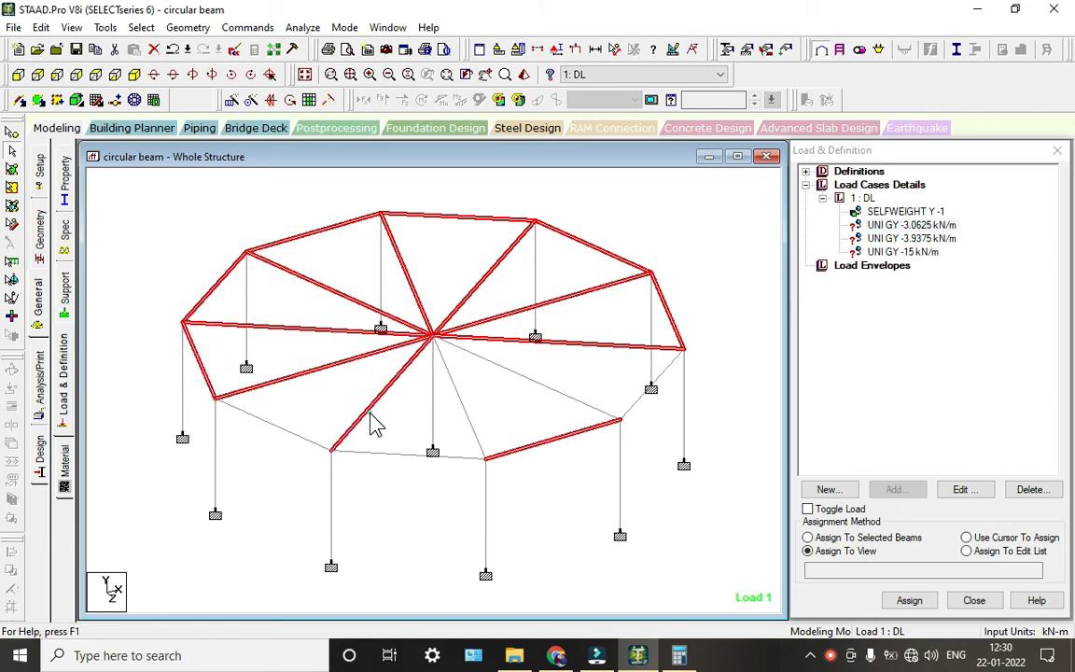
pyautogui.keyDown('ctrl'); pyautogui.click(389, 452); pyautogui.keyUp('ctrl')
pyautogui.keyDown('ctrl'); pyautogui.click(297, 437); pyautogui.keyUp('ctrl')
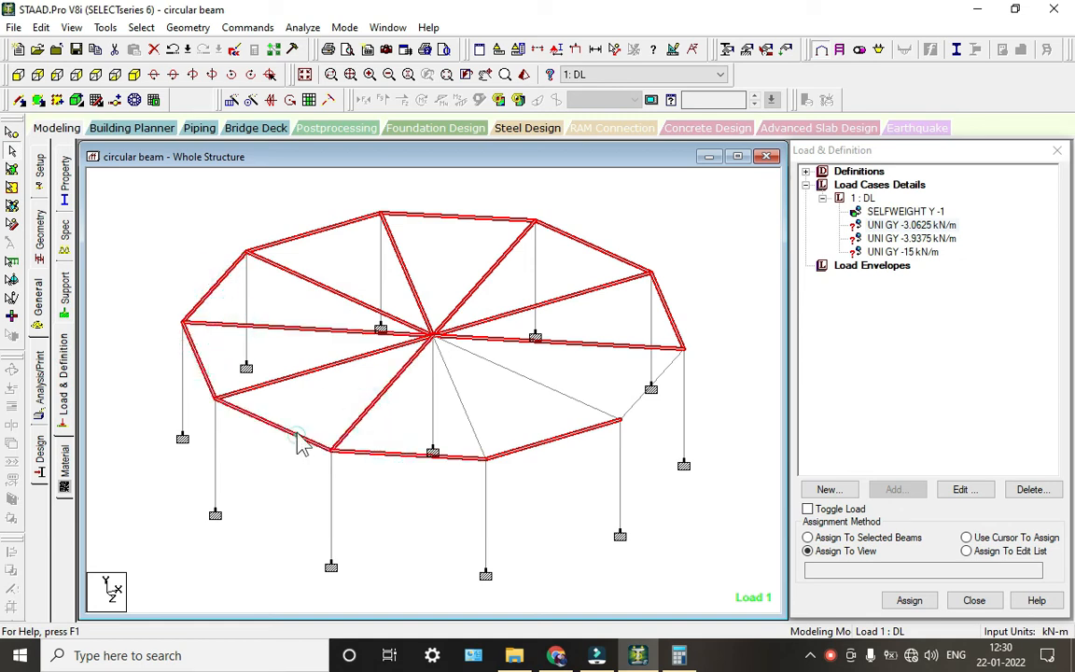
pyautogui.keyDown('ctrl'); pyautogui.click(457, 392); pyautogui.keyUp('ctrl')
pyautogui.keyDown('ctrl'); pyautogui.click(514, 366); pyautogui.keyUp('ctrl')
pyautogui.keyDown('ctrl'); pyautogui.click(631, 409); pyautogui.keyUp('ctrl')
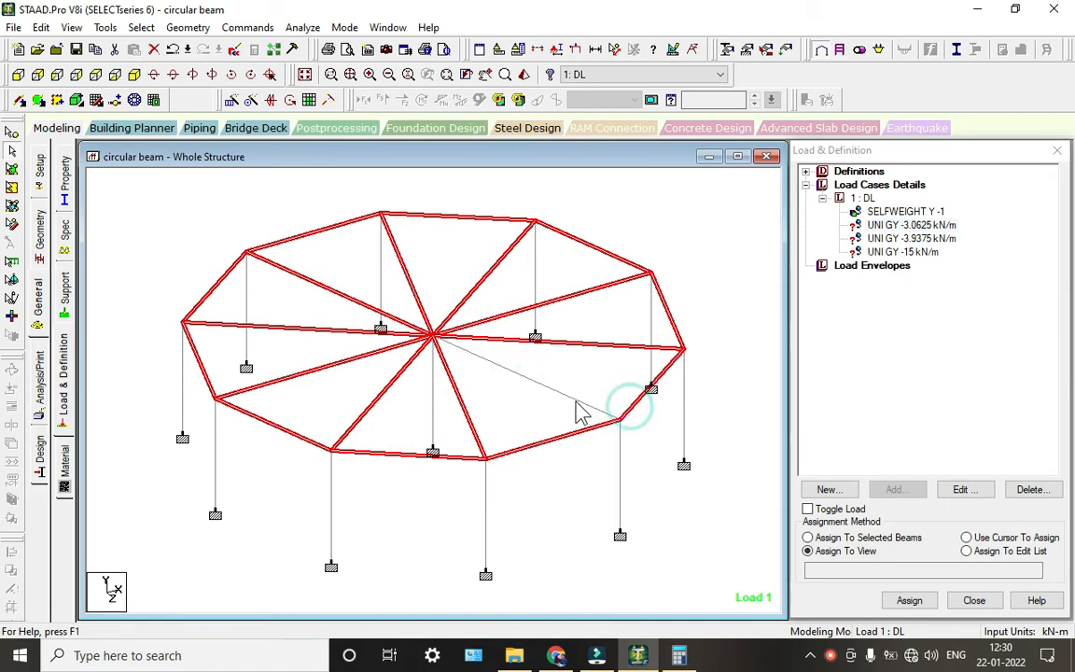
pyautogui.keyDown('ctrl'); pyautogui.click(572, 397); pyautogui.keyUp('ctrl')
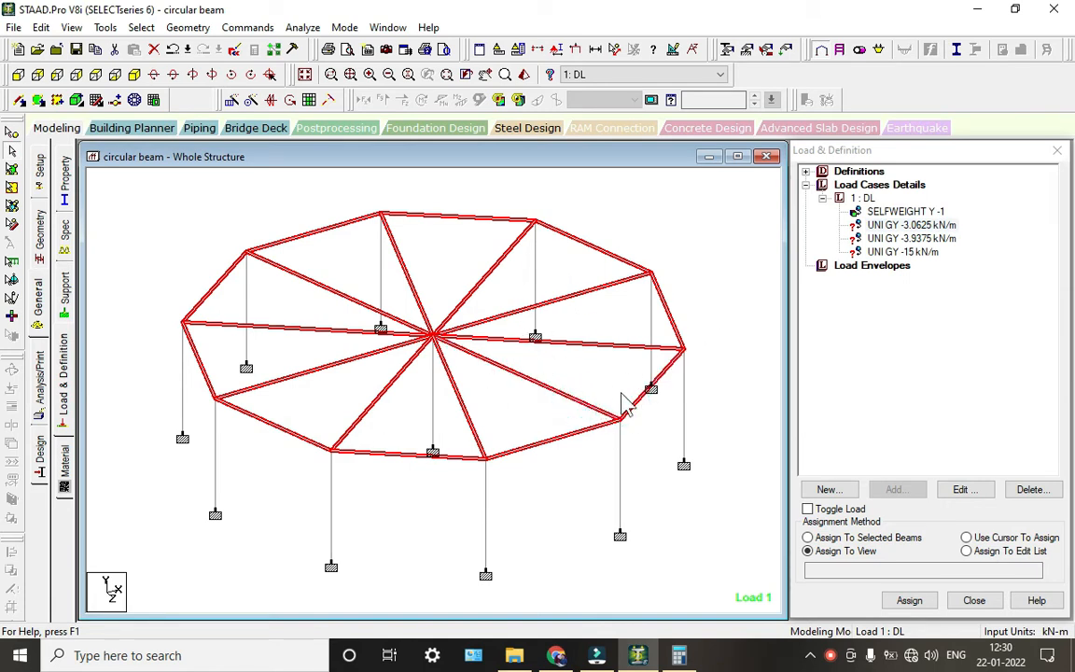
pyautogui.click(868, 539)
pyautogui.click(908, 600)
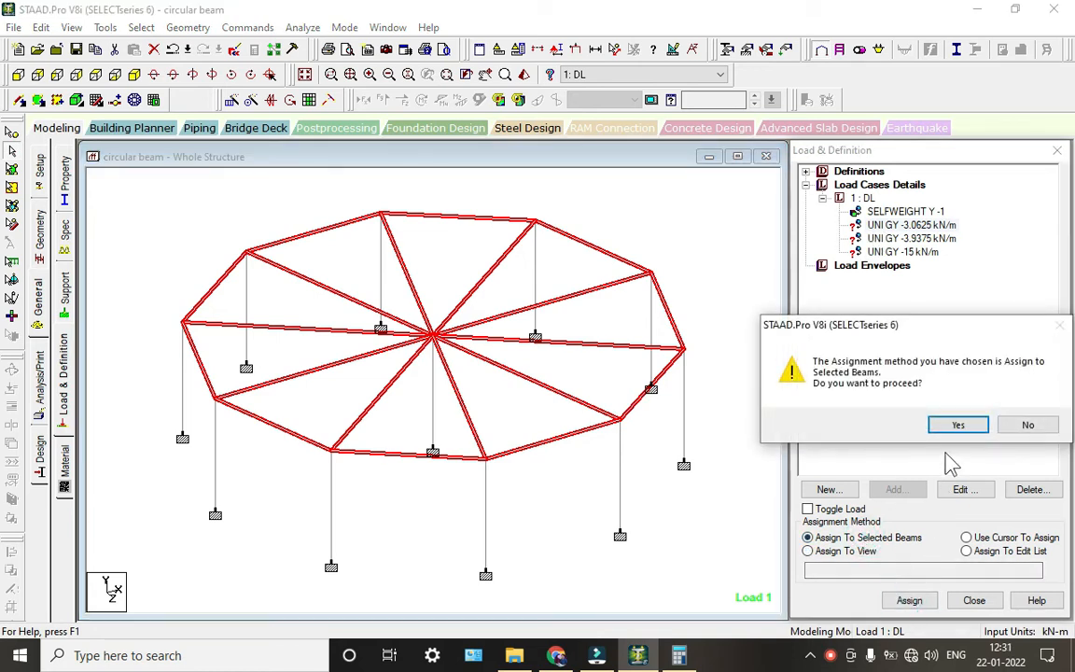
pyautogui.click(956, 426)
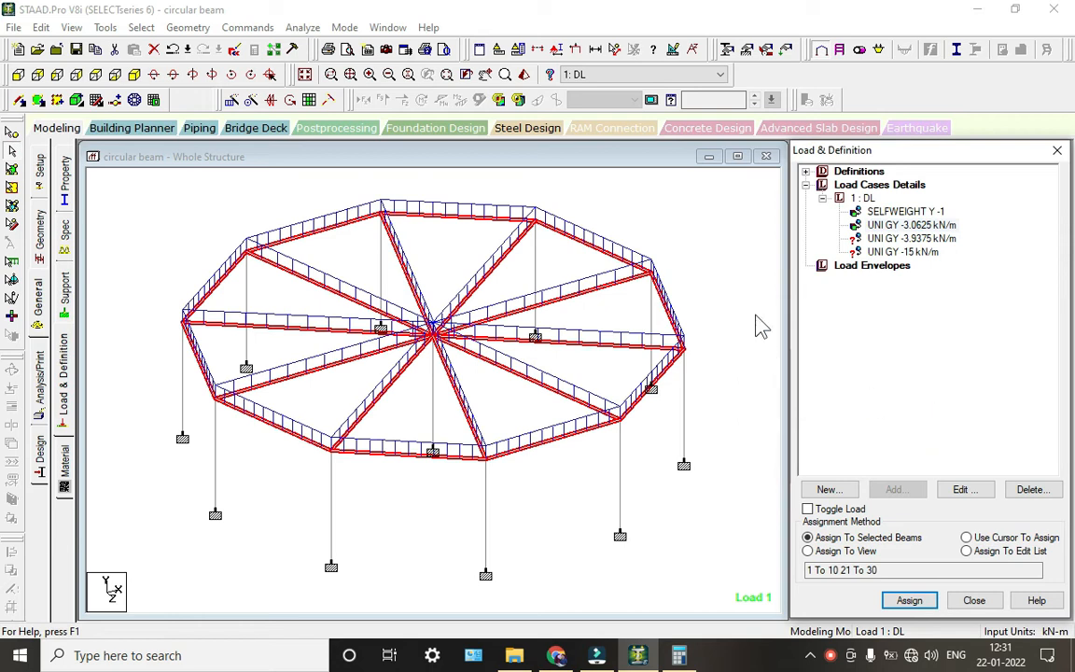
# Assign the -3.9375 kN/m uniform load to all columns parallel to Y except the central one
pyautogui.click(911, 238)
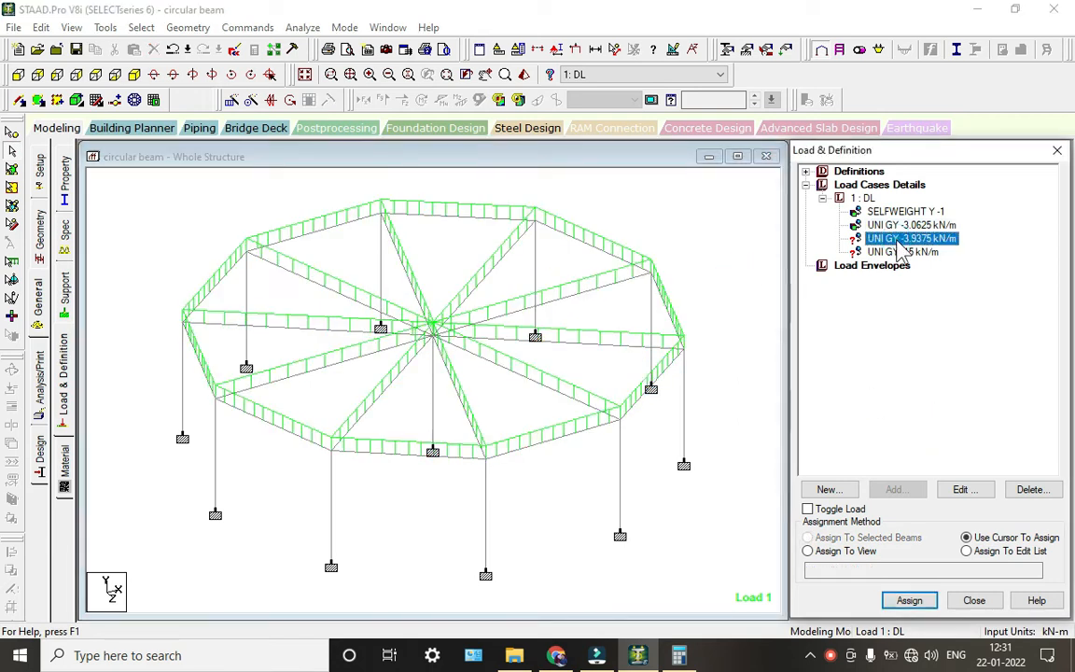
pyautogui.click(141, 28)
pyautogui.click(292, 328)
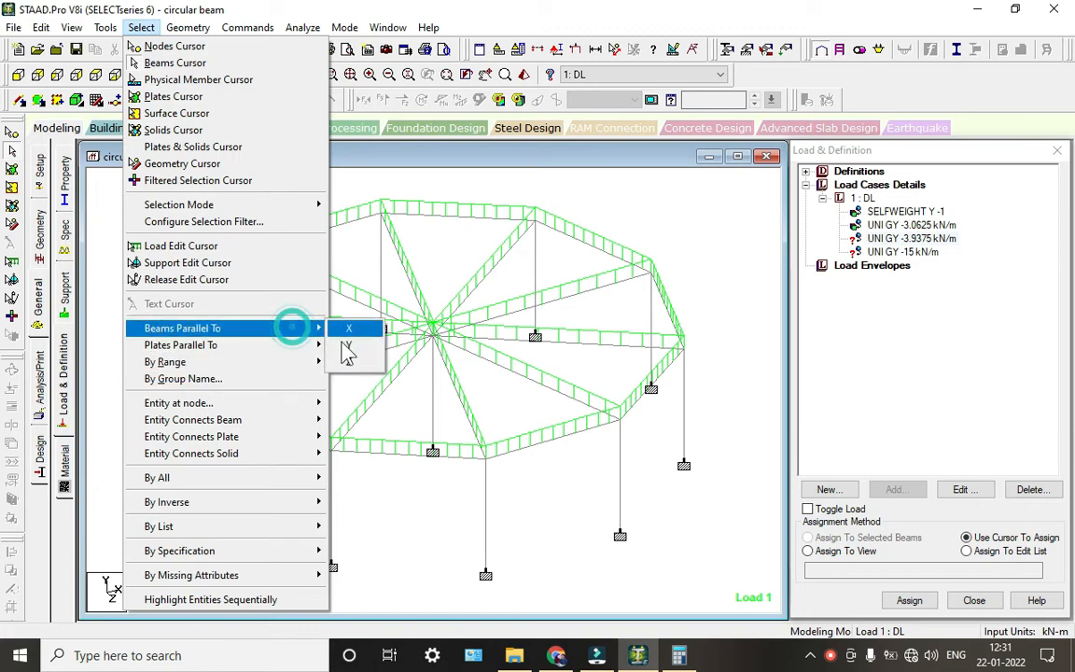
pyautogui.click(347, 347)
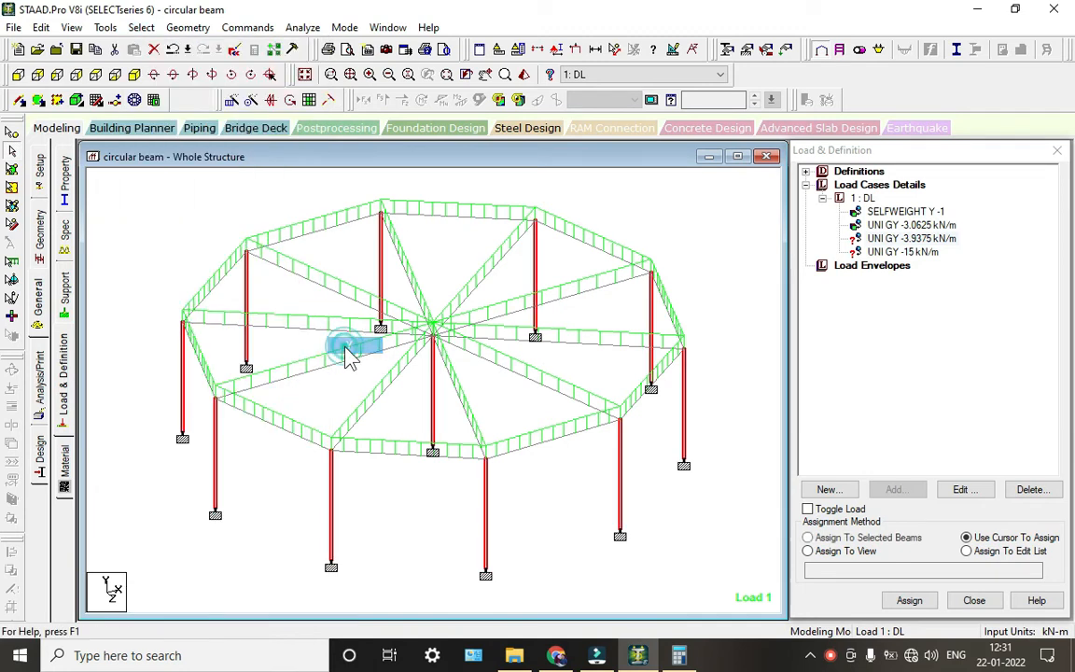
pyautogui.keyDown('ctrl'); pyautogui.click(432, 366); pyautogui.keyUp('ctrl')
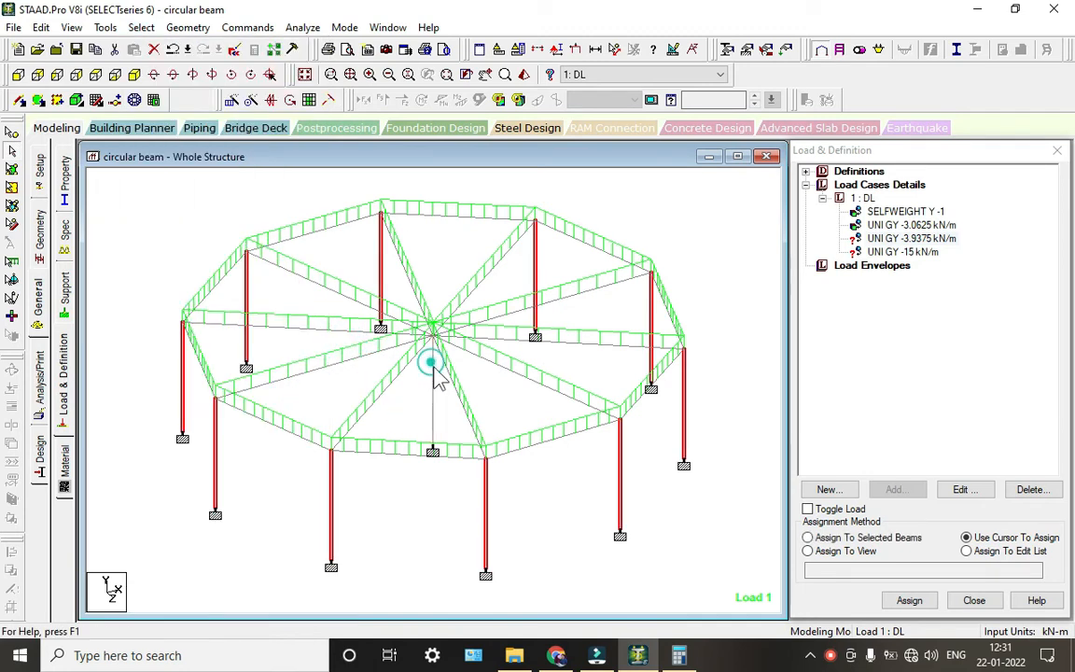
pyautogui.click(846, 539)
pyautogui.click(910, 600)
pyautogui.click(945, 426)
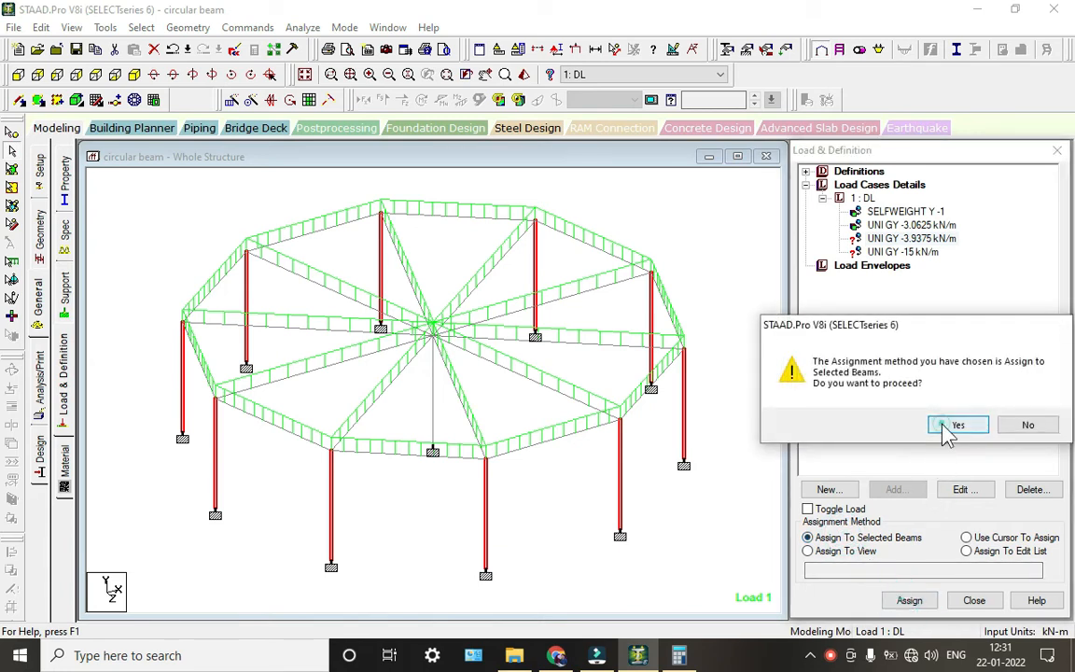
pyautogui.click(666, 478)
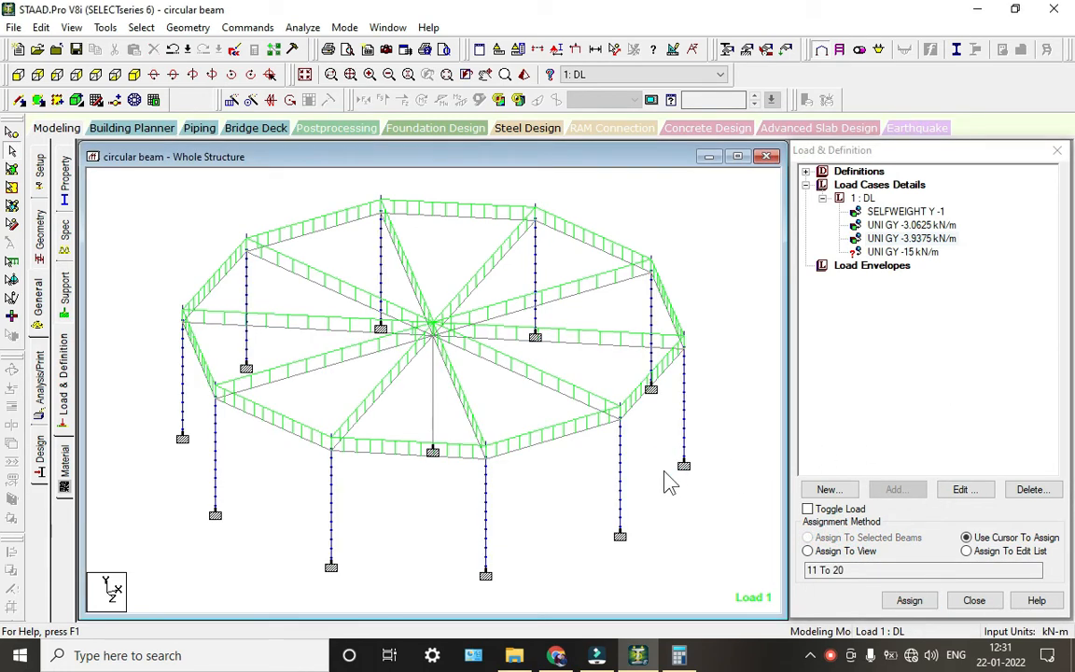
# Assign the -15 kN/m uniform load to the central column
pyautogui.click(904, 254)
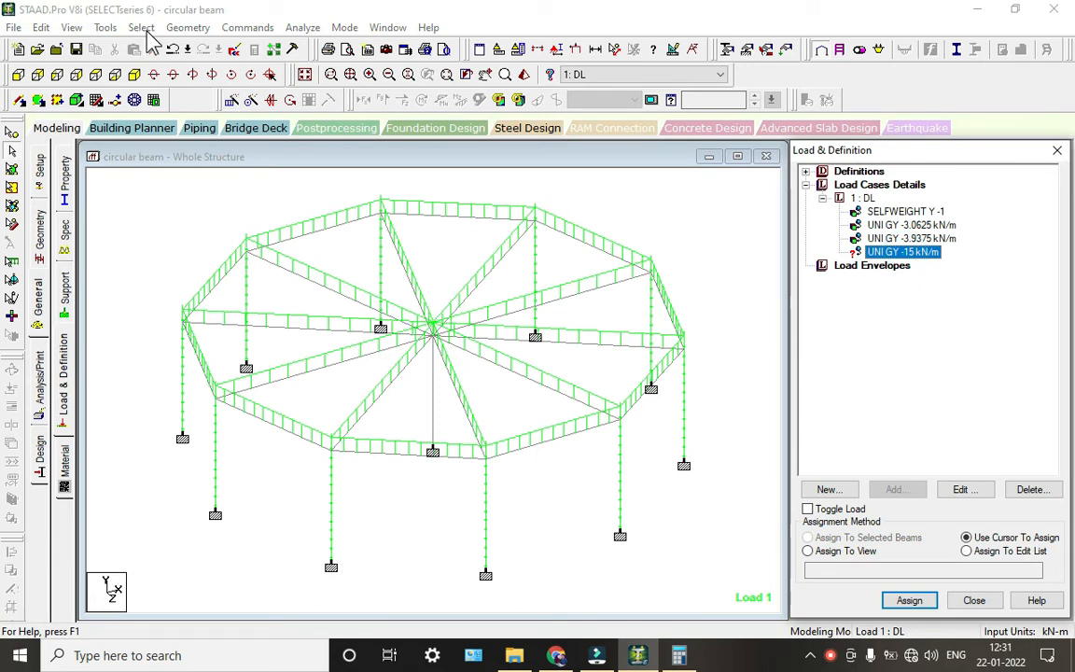
pyautogui.click(433, 385)
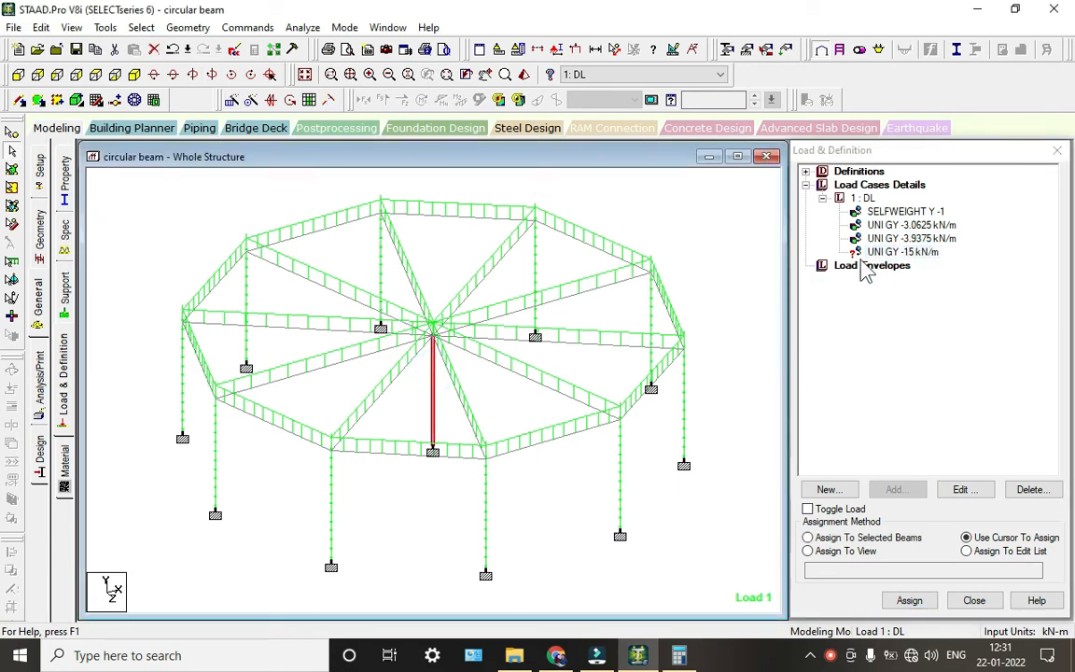
pyautogui.click(809, 537)
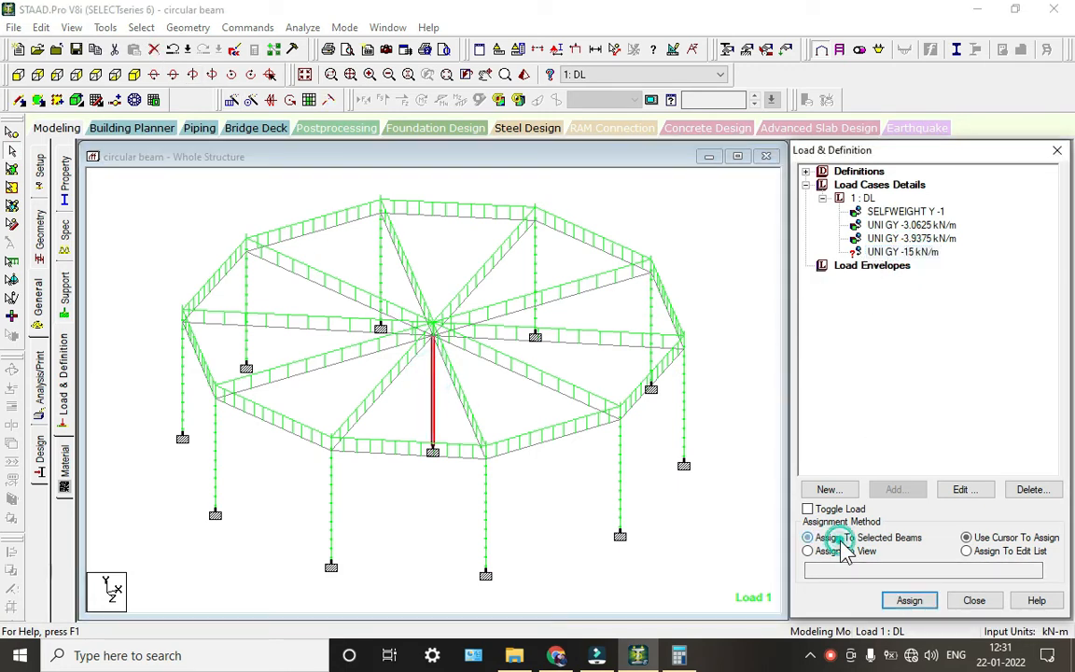
pyautogui.click(903, 601)
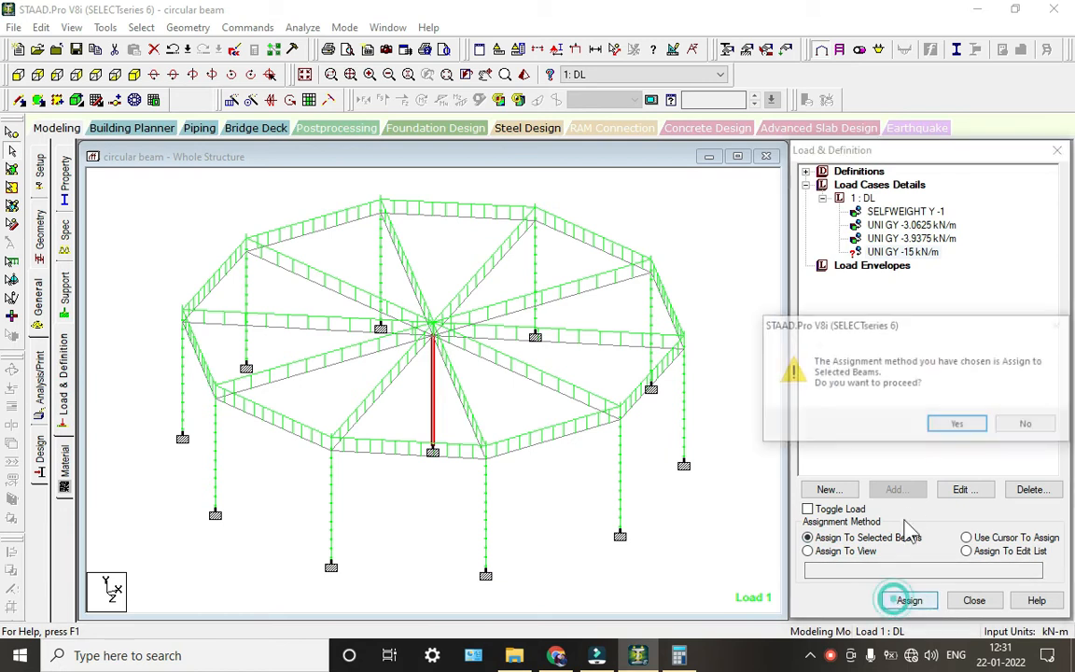
pyautogui.click(957, 425)
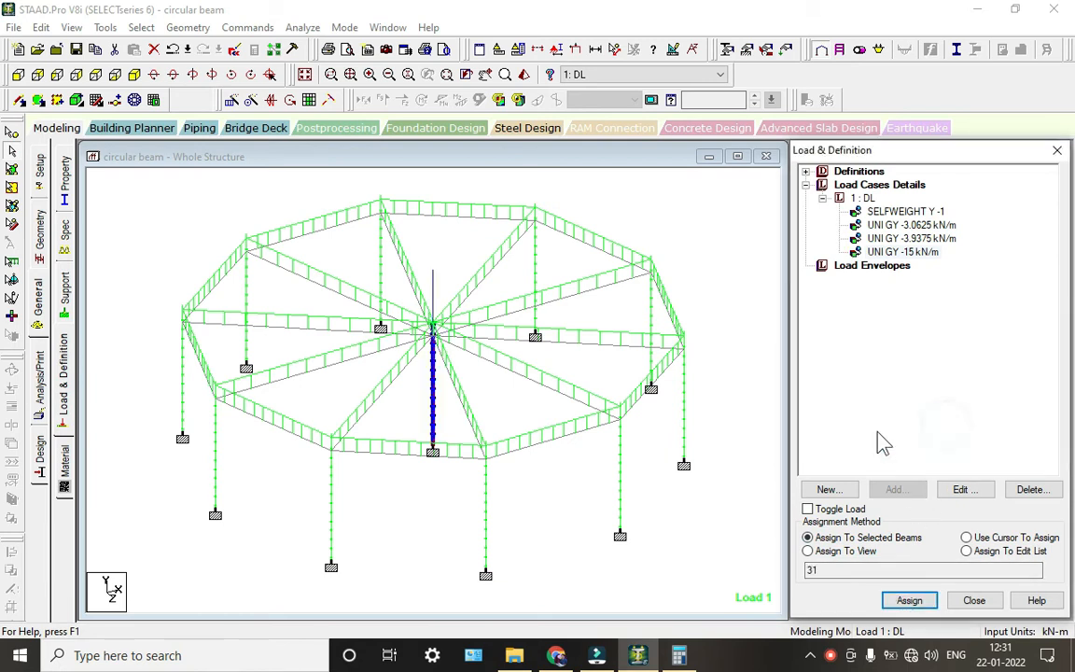
# Add a Perform Analysis command with the No Print option to the analysis commands of the structure
pyautogui.click(540, 560)
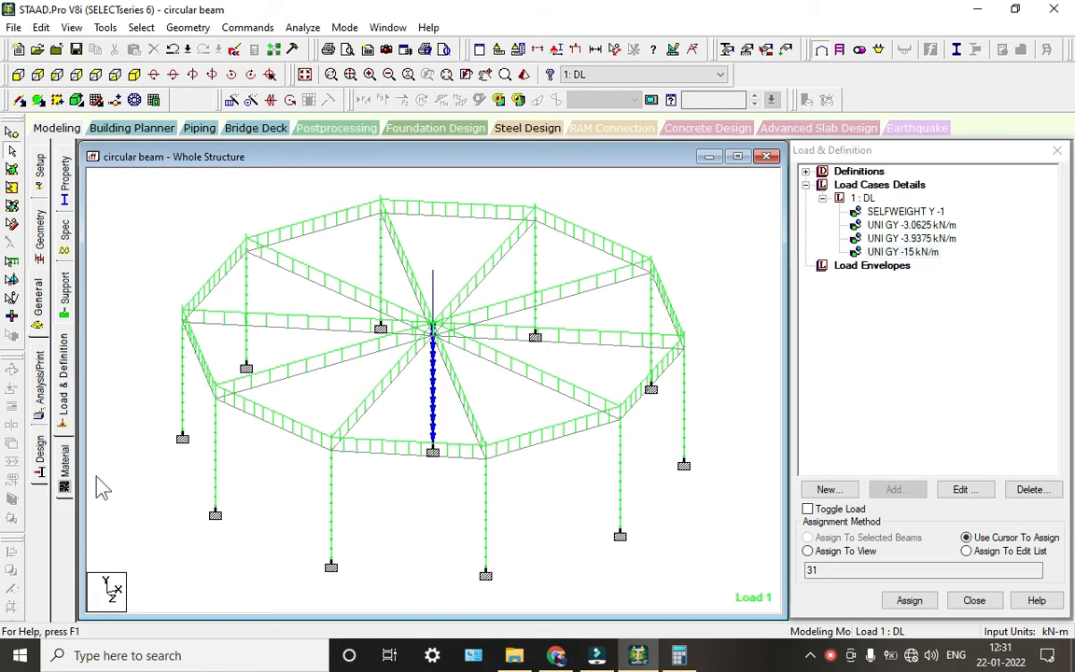
pyautogui.click(38, 401)
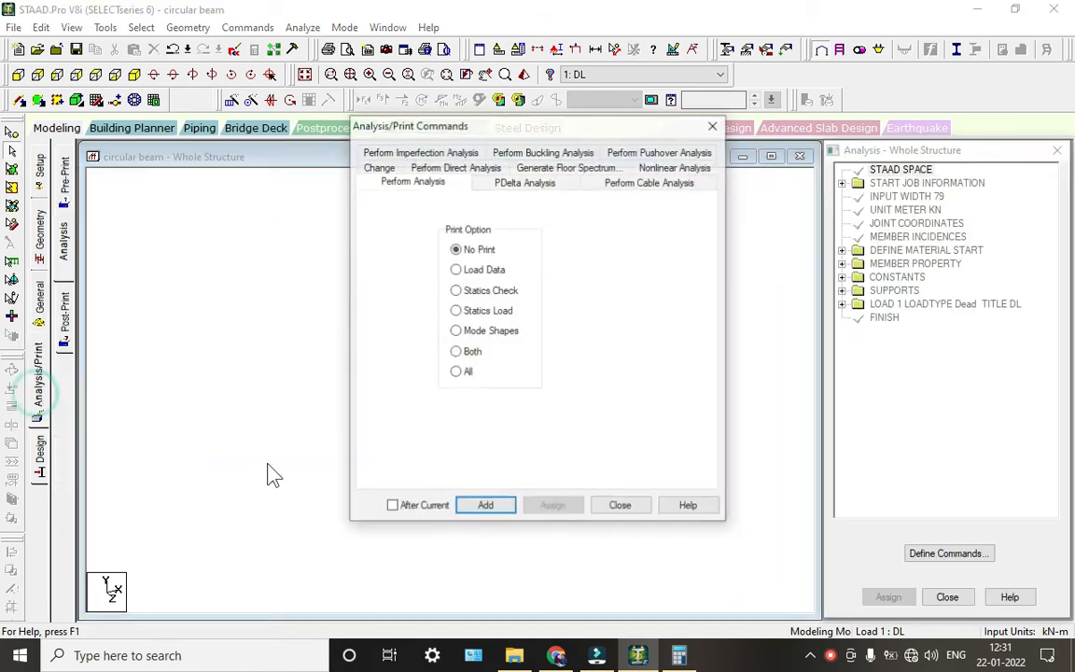
pyautogui.click(495, 507)
pyautogui.click(621, 507)
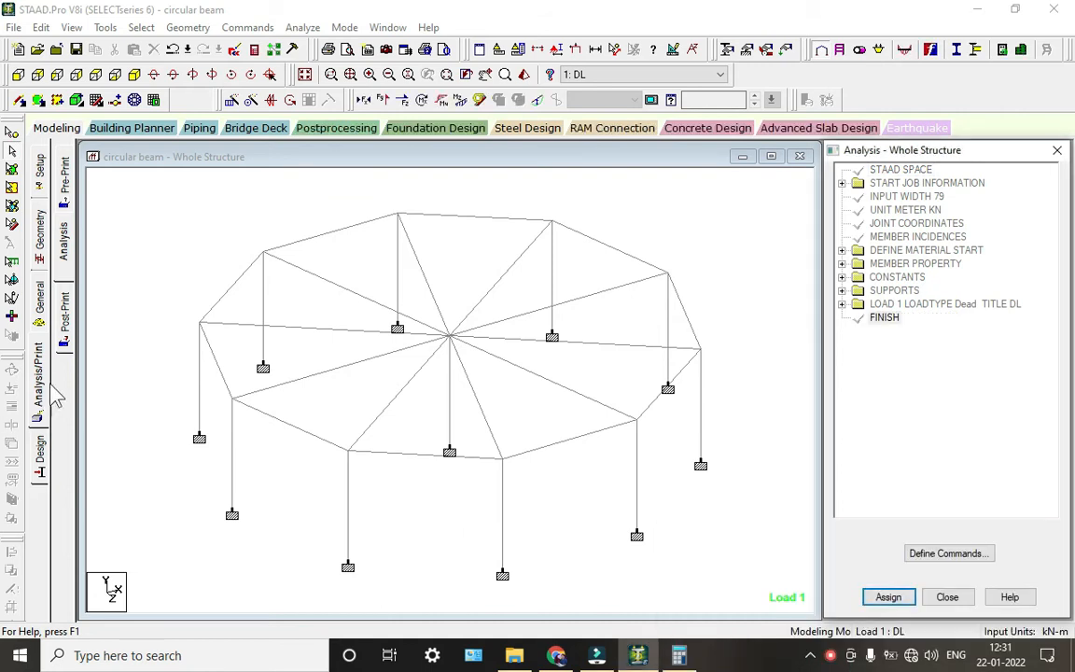
pyautogui.click(38, 382)
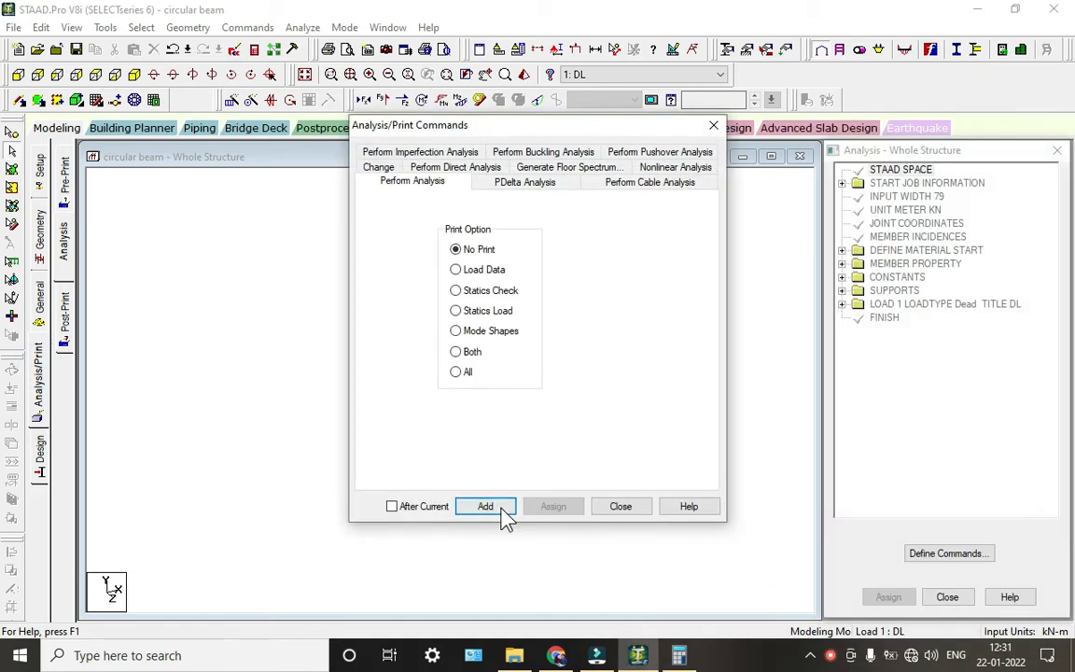
pyautogui.click(500, 509)
pyautogui.click(618, 506)
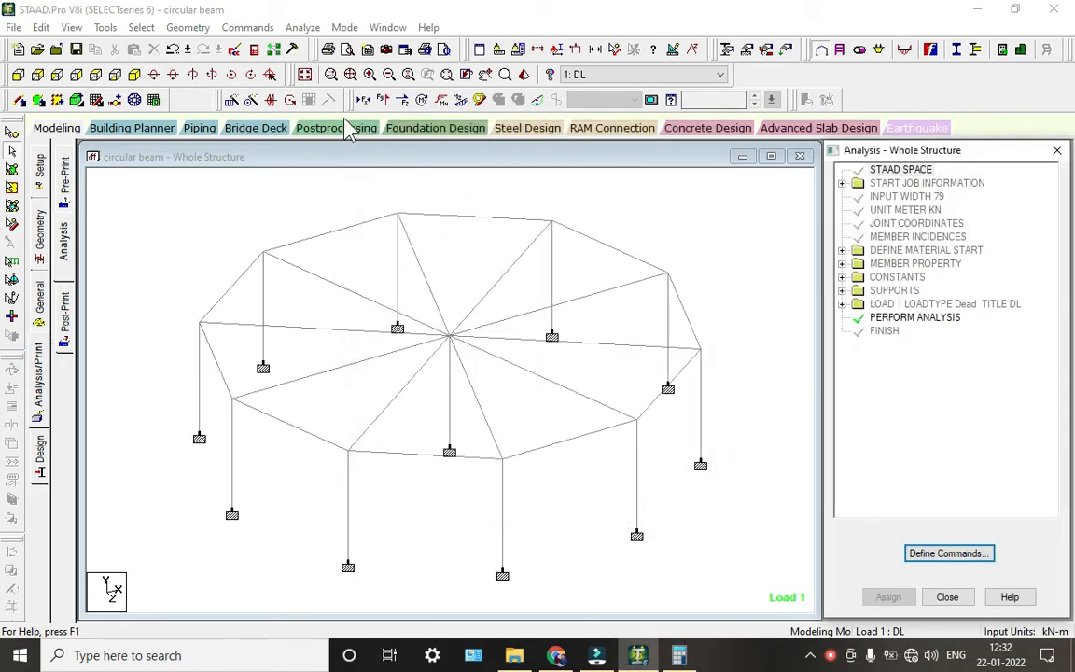
# Save the structure, run the analysis and enter post-processing mode with load case 1 DL selected for the results
pyautogui.click(302, 27)
pyautogui.click(323, 43)
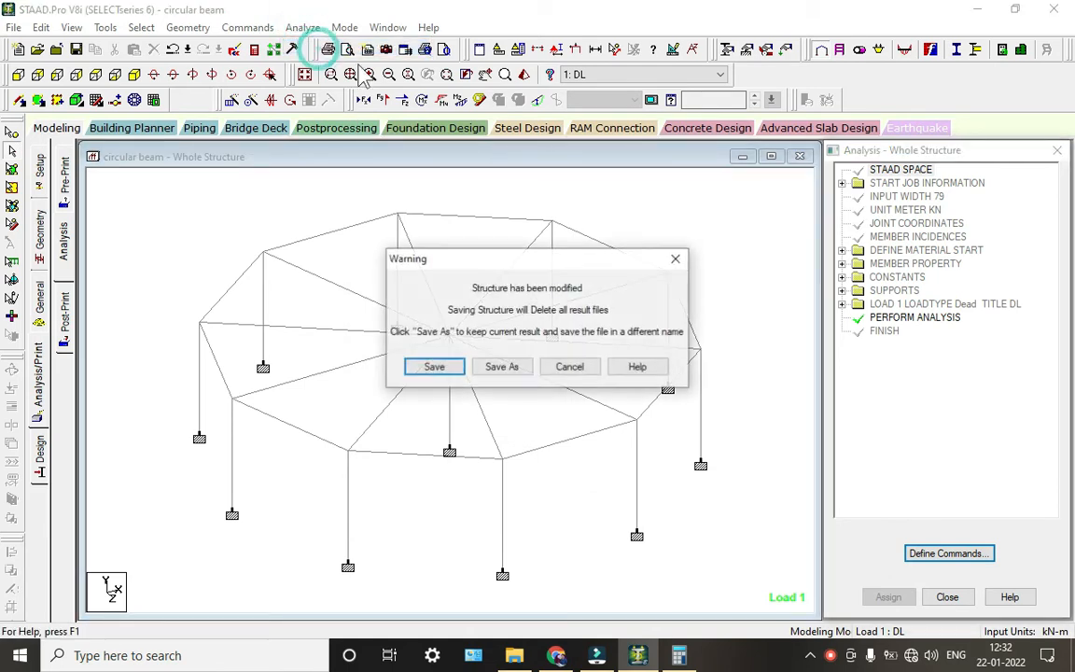
pyautogui.click(454, 374)
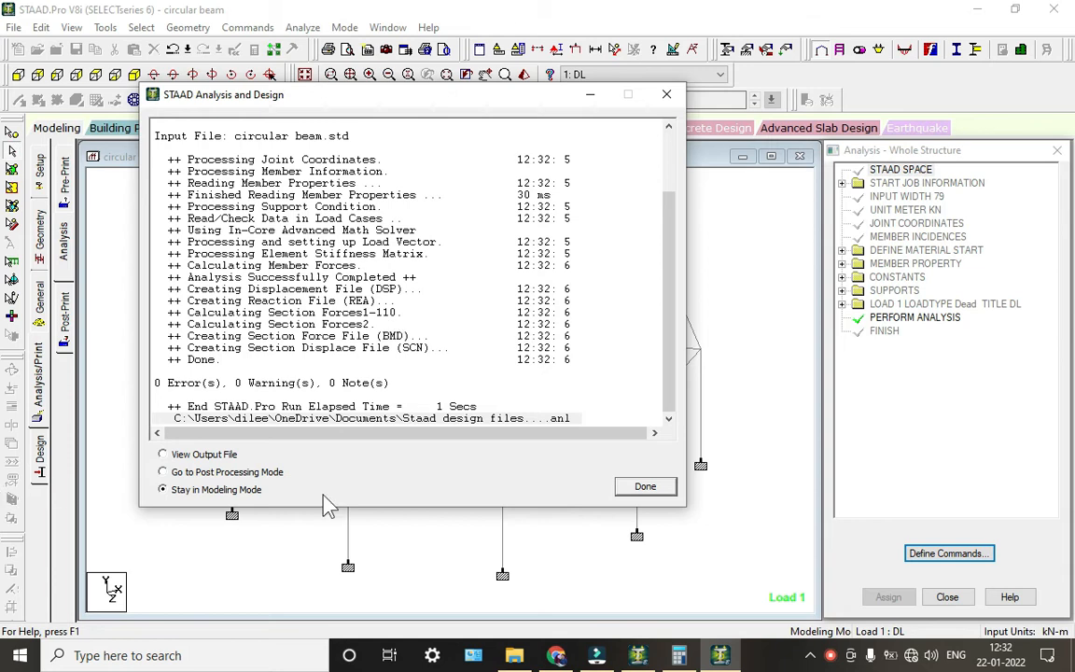
pyautogui.click(187, 472)
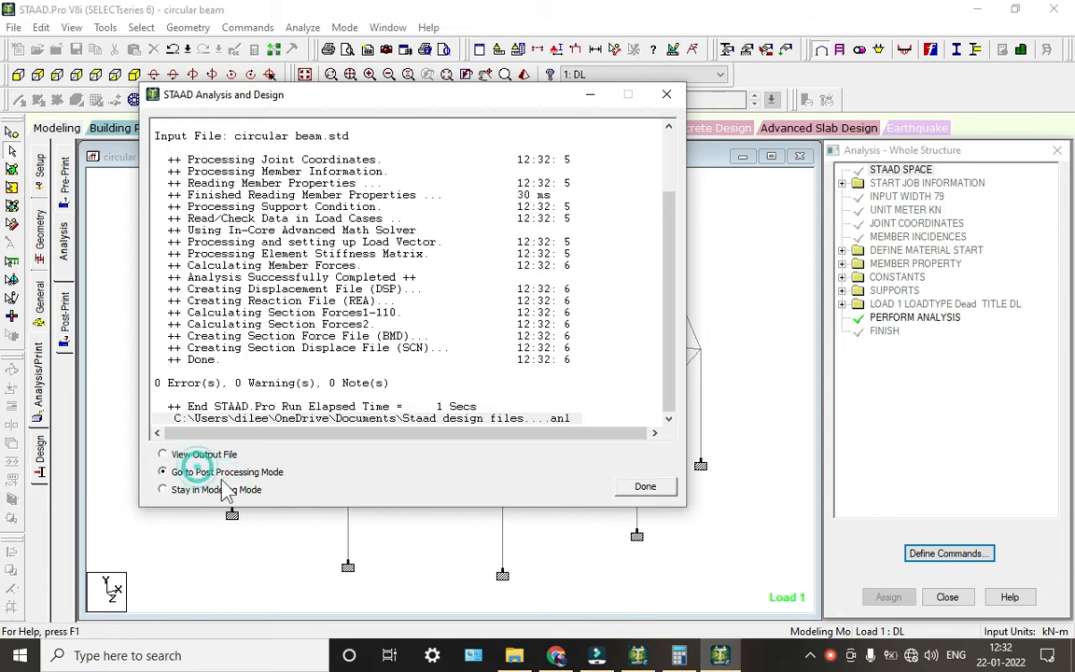
pyautogui.click(651, 489)
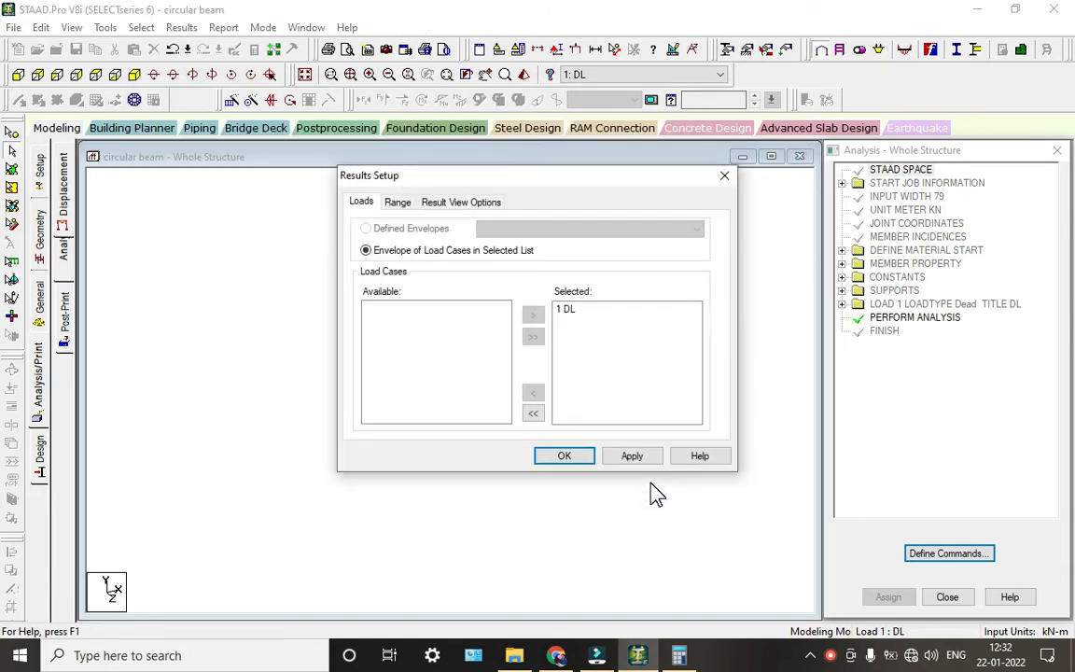
pyautogui.click(564, 456)
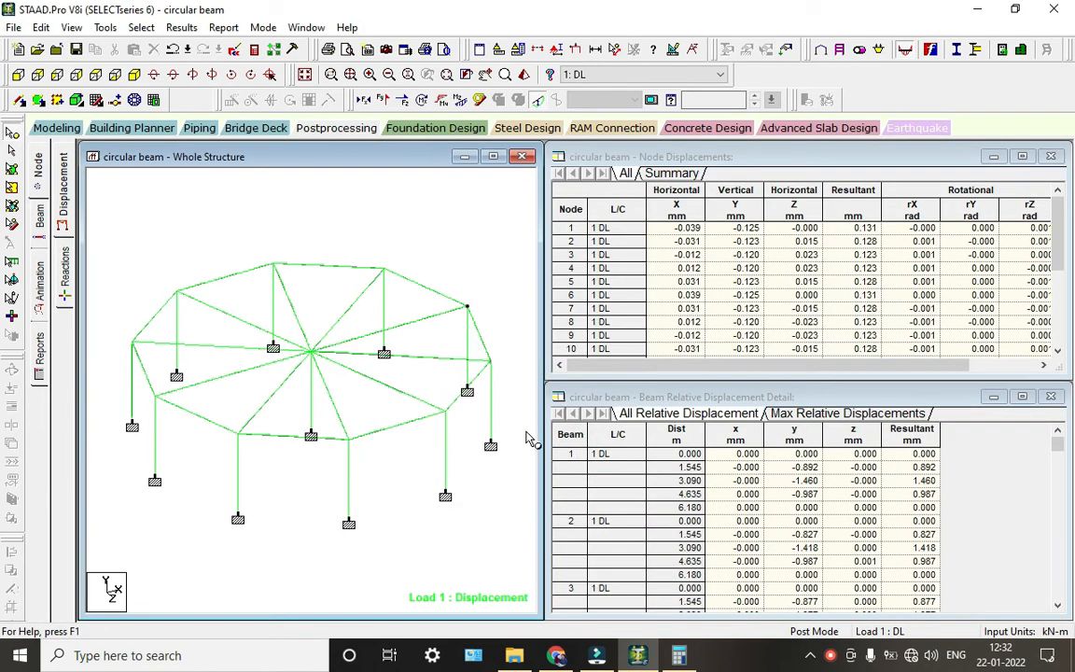
# Examine the beam force diagrams for load case DL: bending Z, shear Y, axial force, shear Z and torsion
pyautogui.click(36, 219)
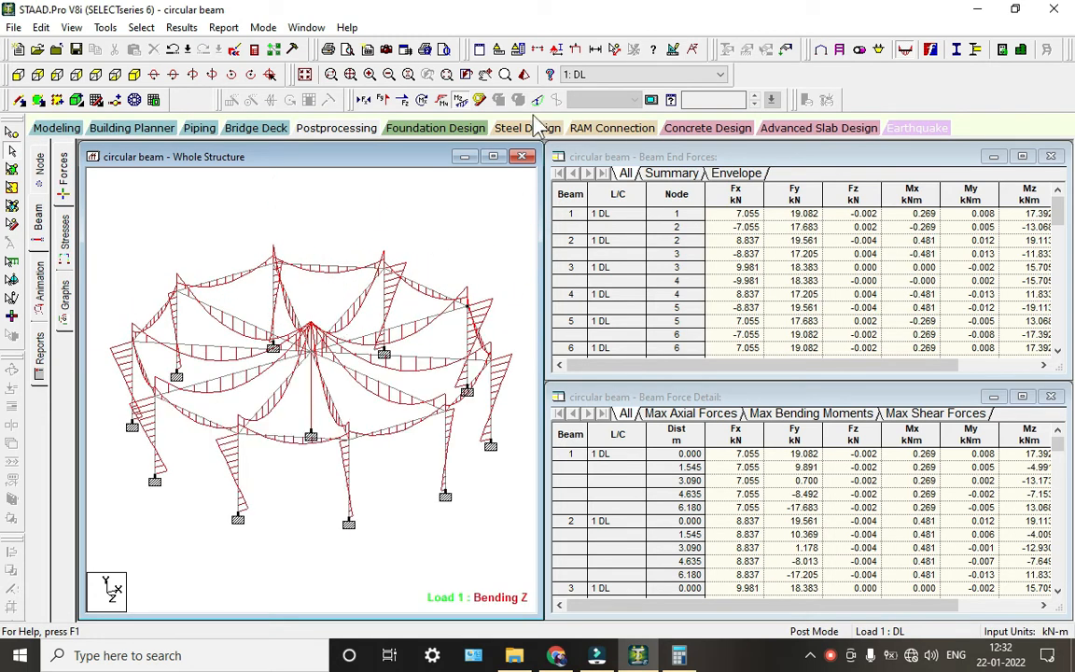
pyautogui.click(382, 101)
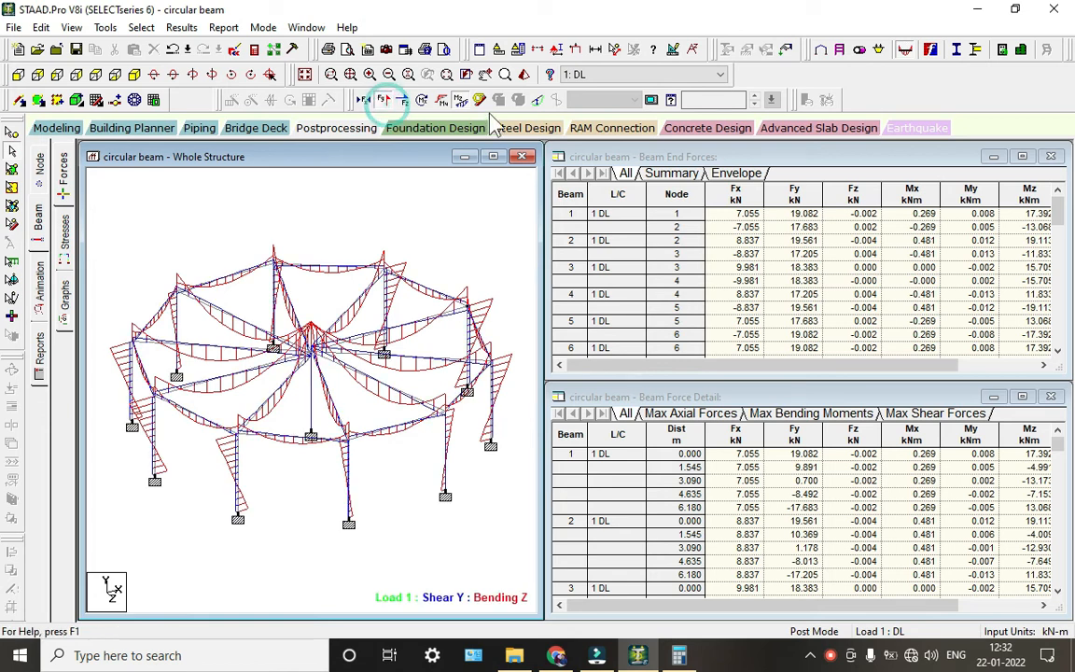
pyautogui.click(462, 103)
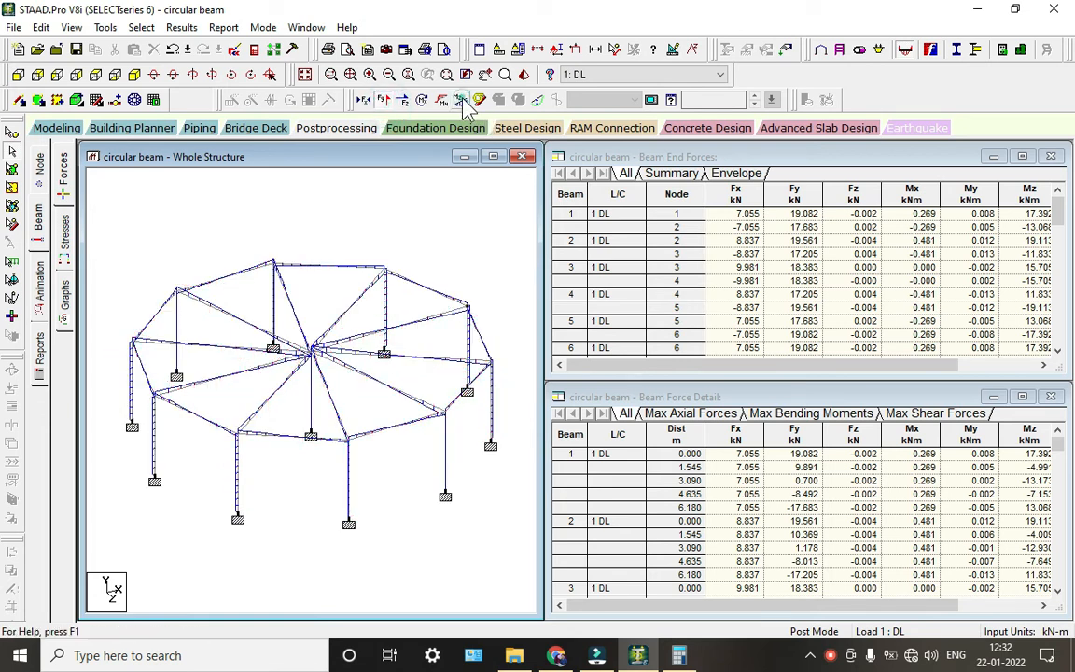
pyautogui.click(365, 101)
pyautogui.click(403, 101)
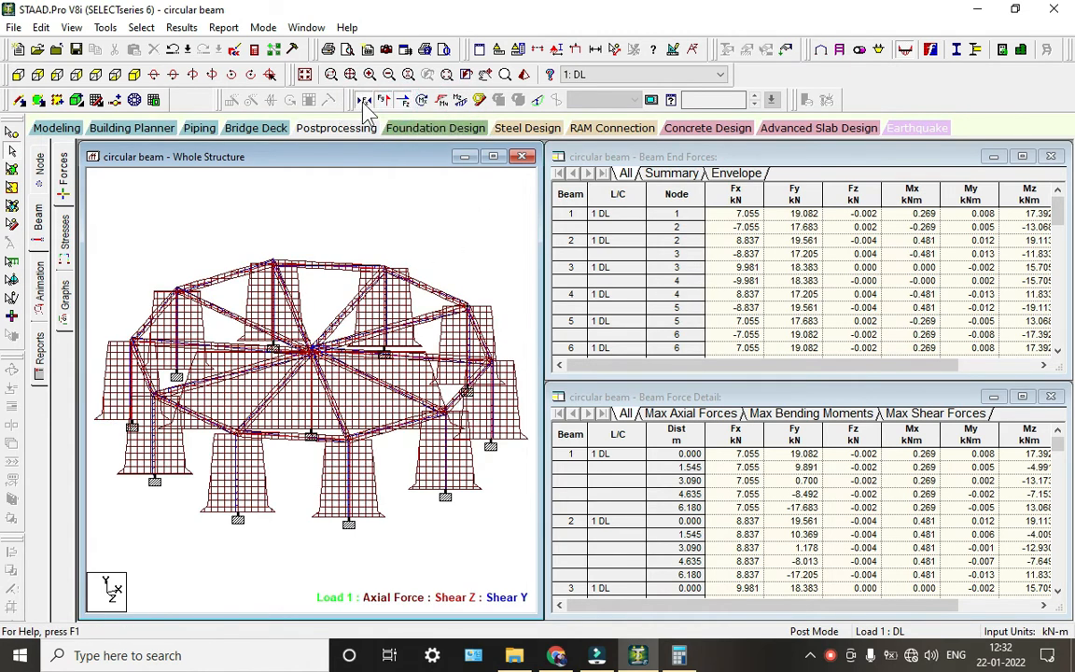
pyautogui.click(365, 101)
pyautogui.click(382, 100)
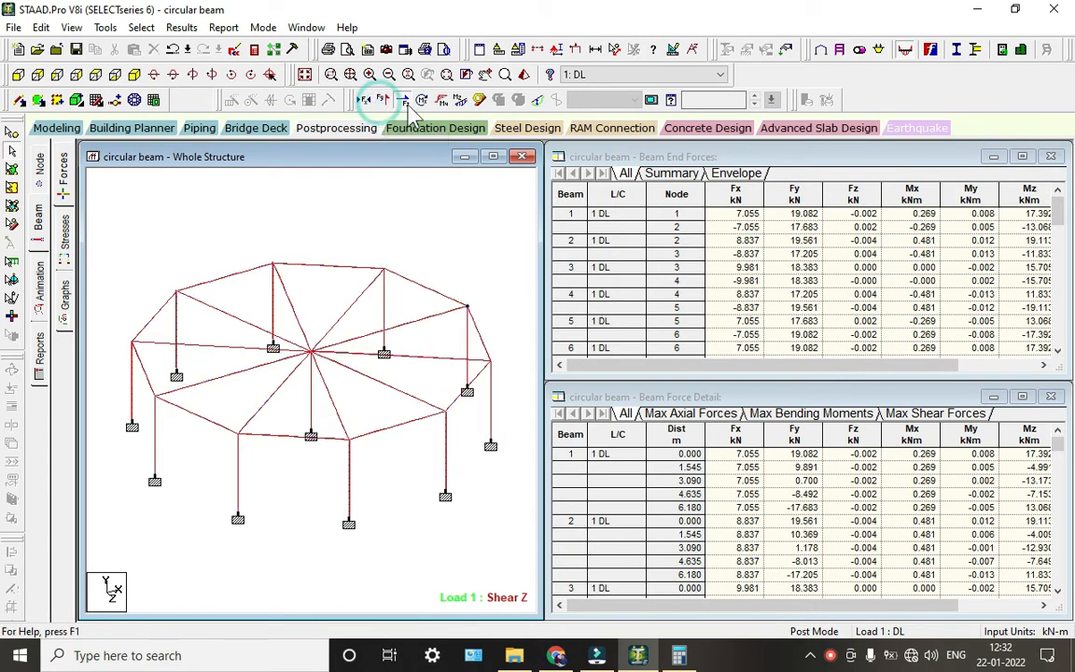
pyautogui.click(402, 101)
pyautogui.click(422, 101)
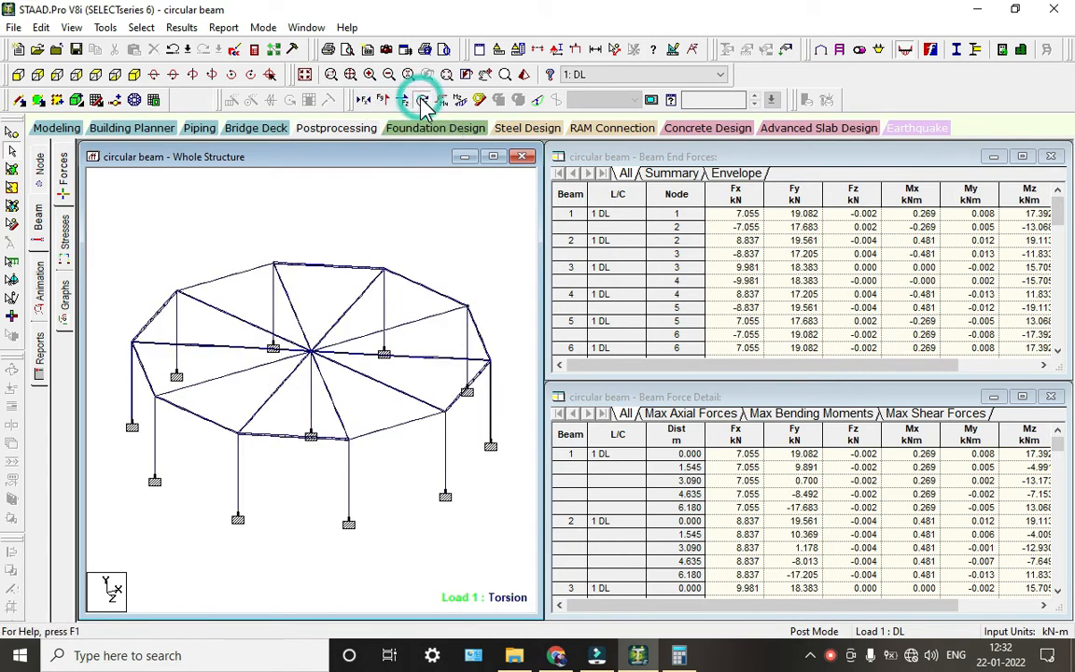
# Turn off the torsion diagram and animate the deflection of the whole structure
pyautogui.click(423, 100)
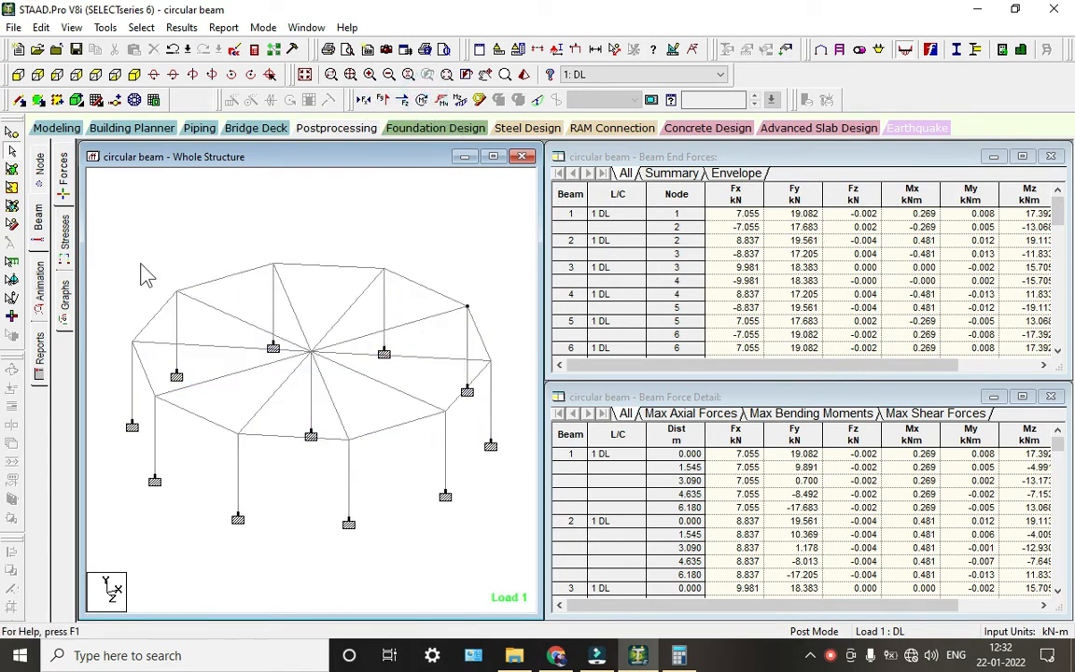
pyautogui.click(41, 284)
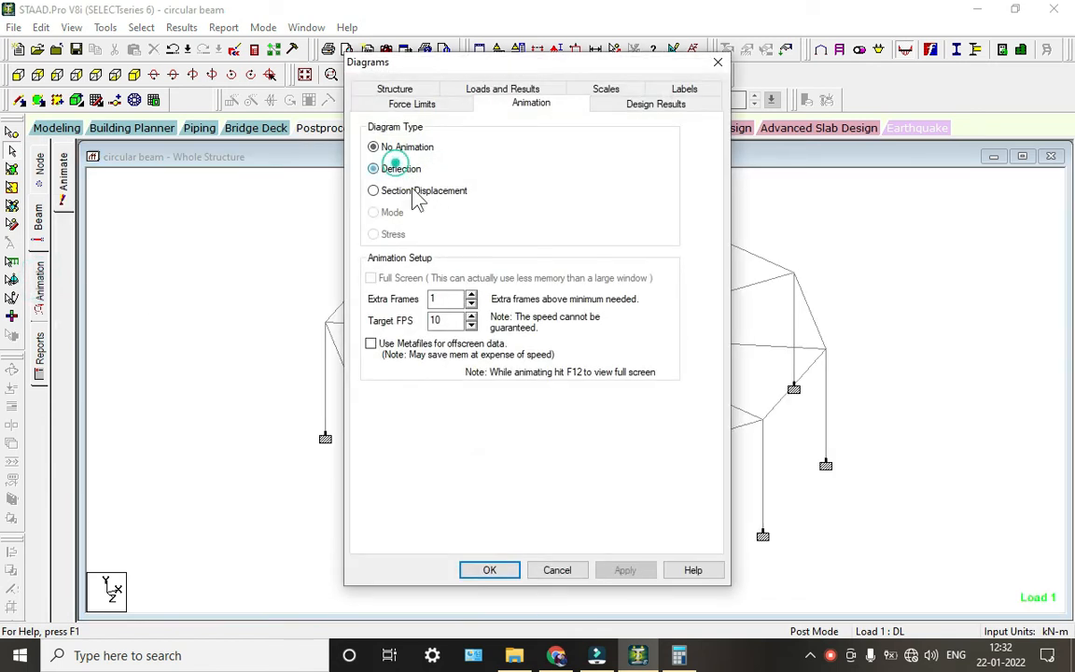
pyautogui.click(497, 570)
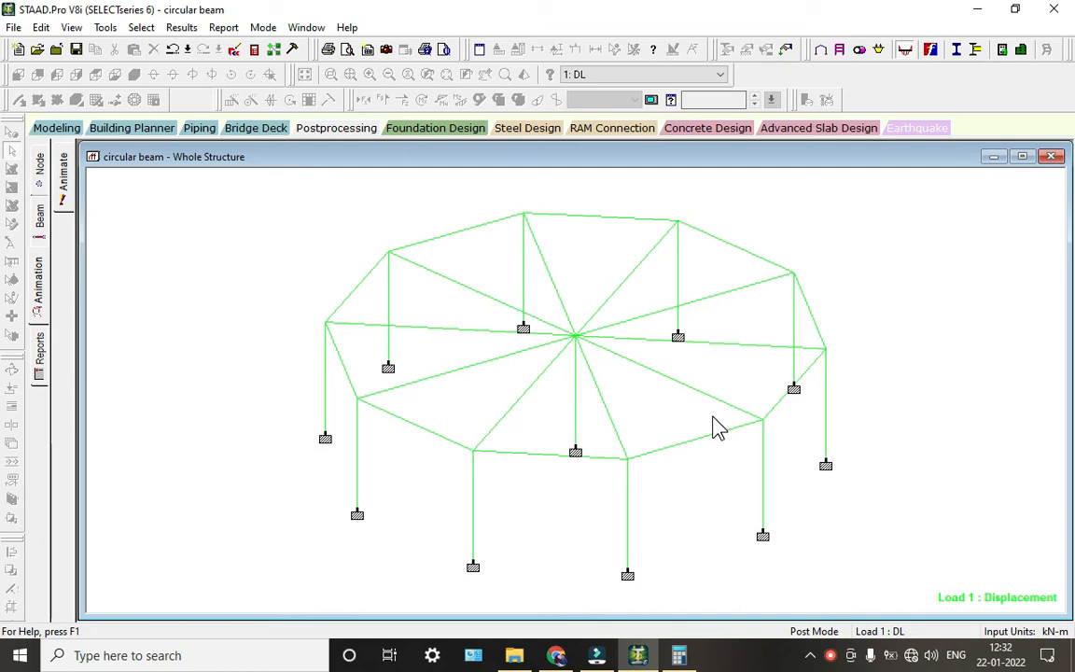
# Display the 3D beam stress contour of beam 3 on the ring and examine it from another angle
pyautogui.click(37, 220)
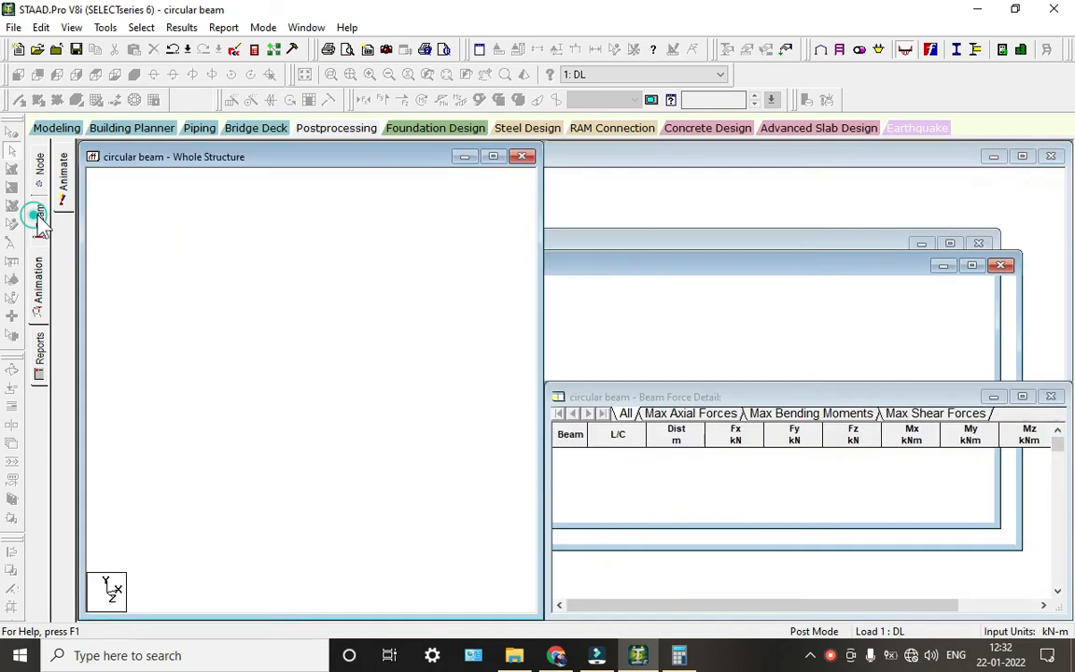
pyautogui.click(62, 232)
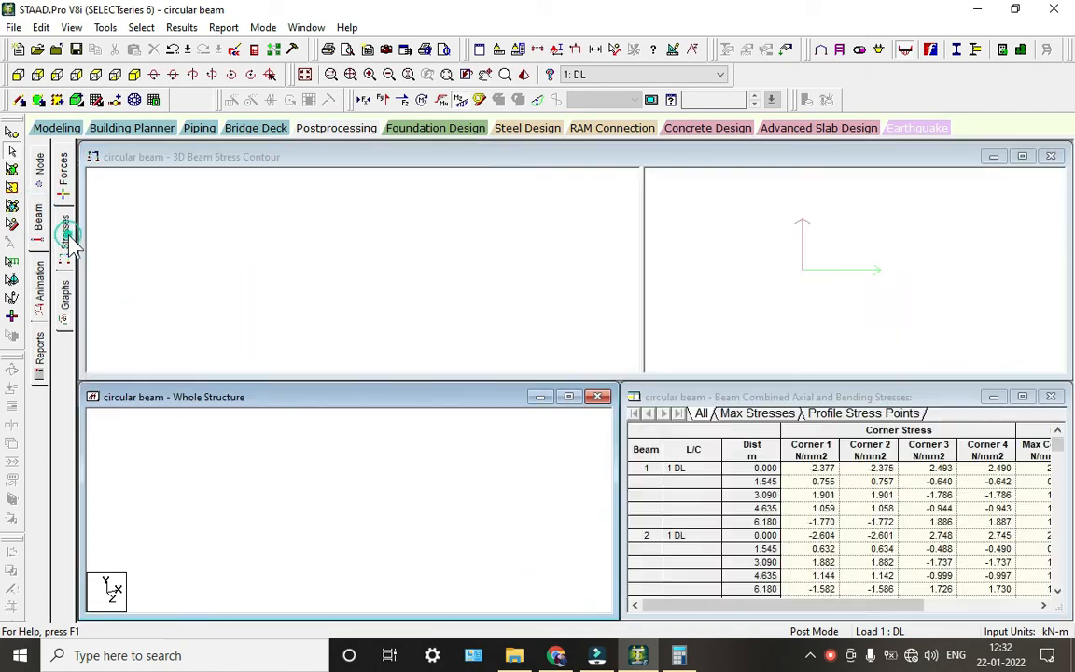
pyautogui.click(279, 437)
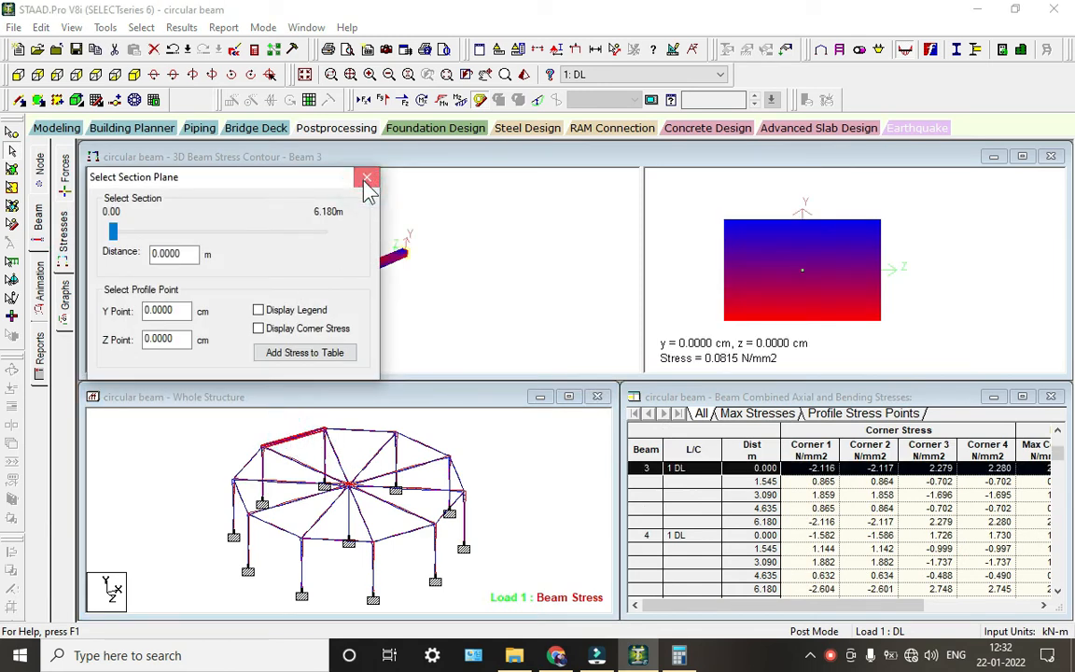
pyautogui.click(367, 177)
pyautogui.scroll(5, 322, 313)
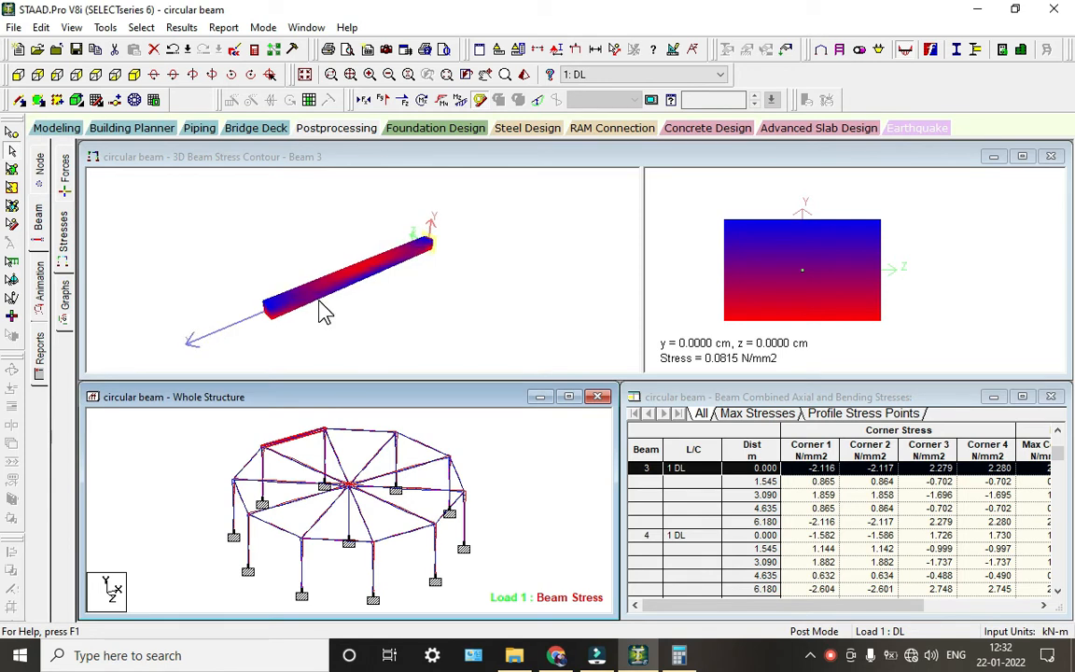
pyautogui.scroll(2, 322, 312)
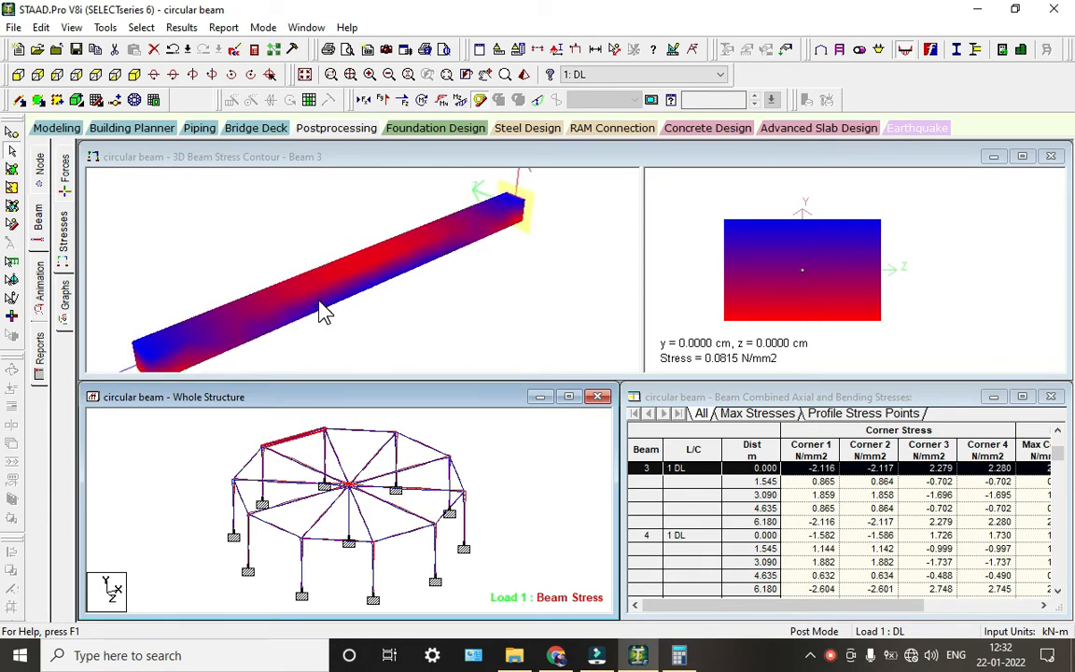
pyautogui.moveTo(324, 307); pyautogui.dragTo(497, 247)
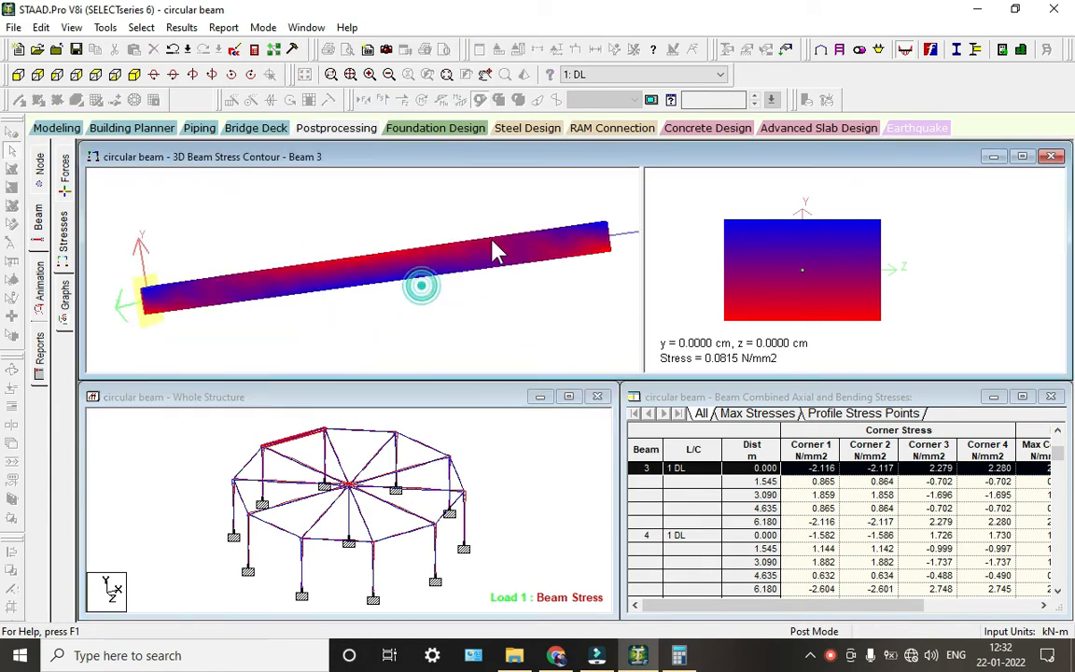
pyautogui.click(828, 657)
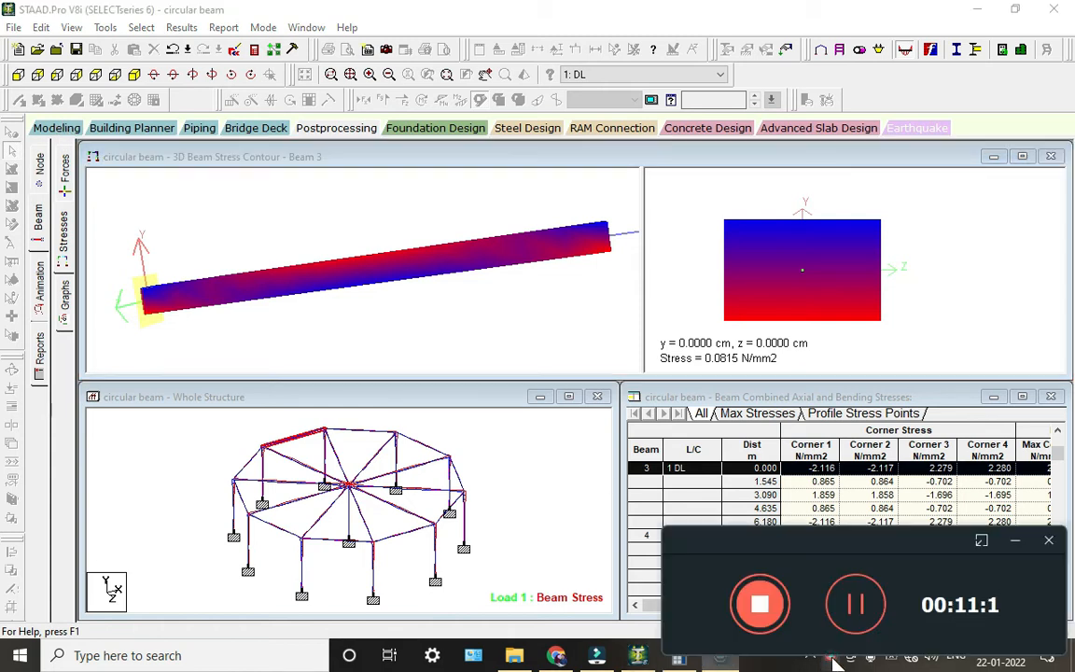
# Return to modeling mode, open the concrete design setup and set the design code to IS456
pyautogui.click(59, 128)
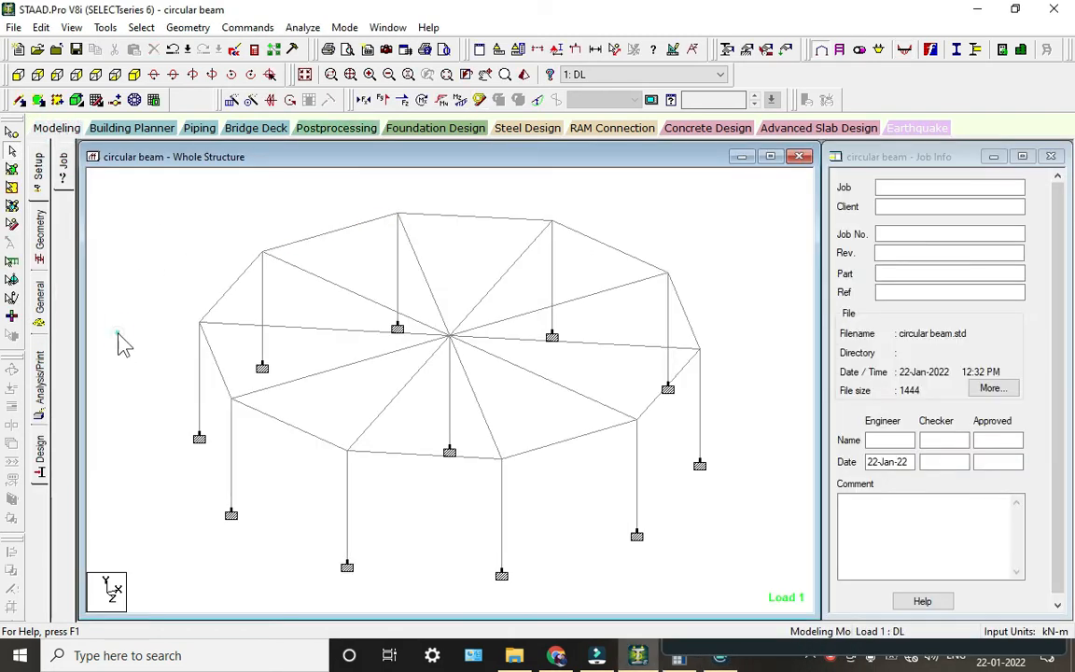
pyautogui.click(40, 450)
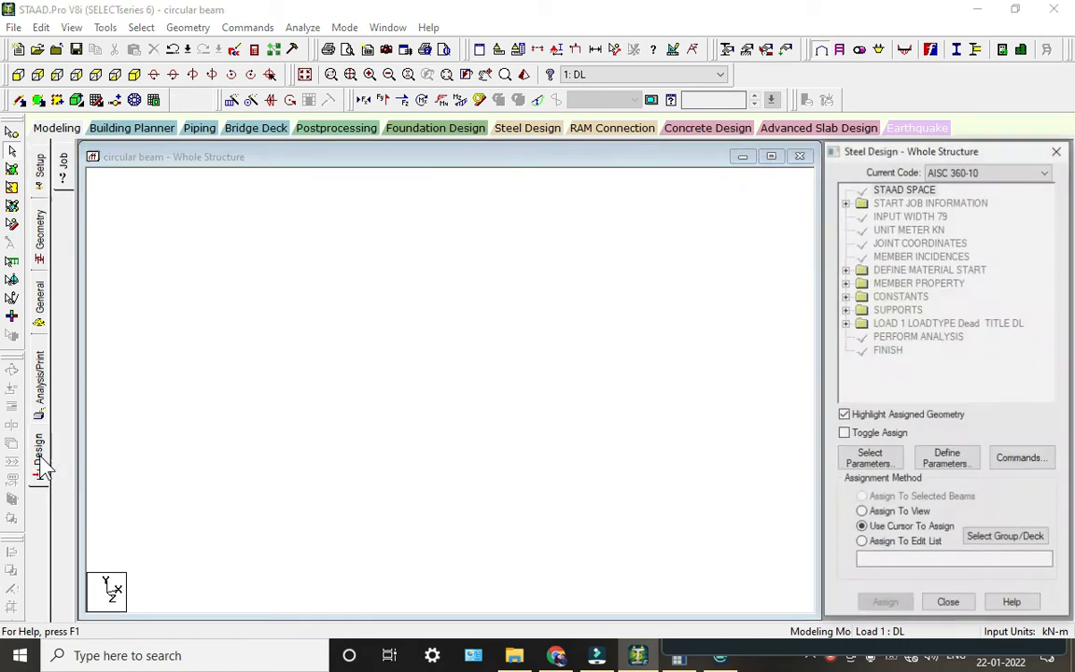
pyautogui.click(64, 233)
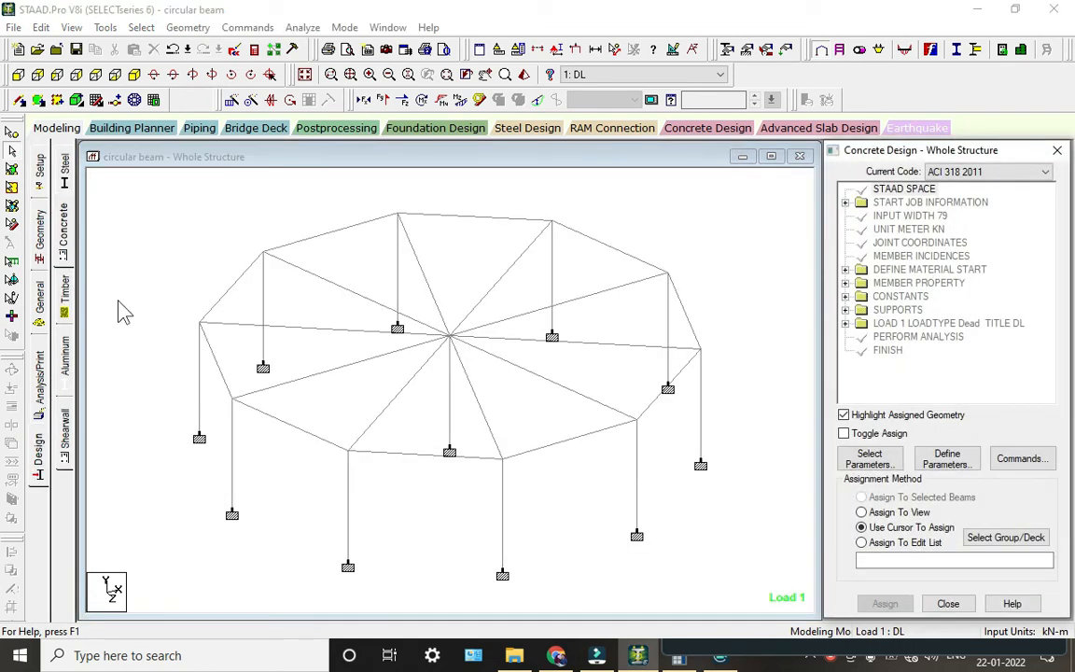
pyautogui.click(1038, 171)
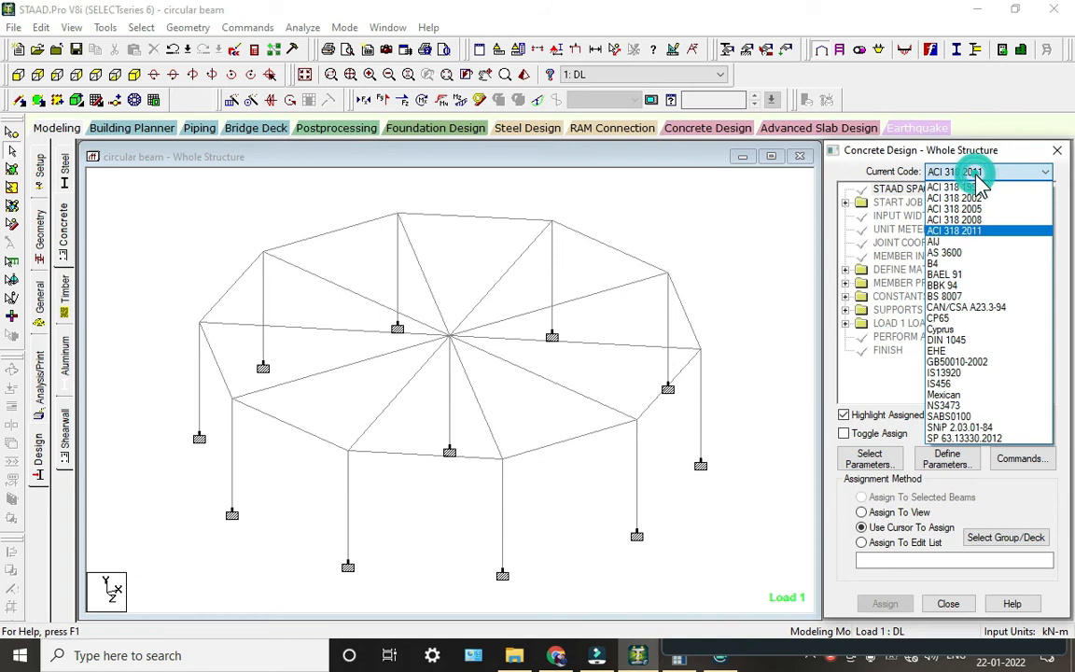
pyautogui.click(952, 381)
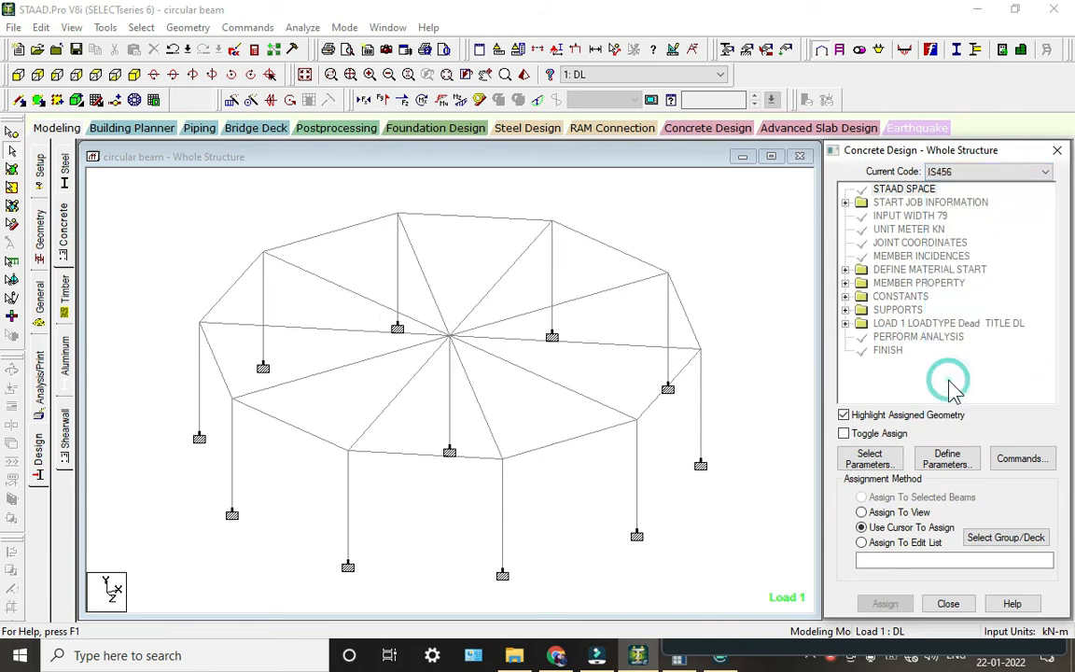
# Limit the selected design parameters to Fc, Fymain, Fysec, Maxmain and Maxsec, clearing all others from the selection
pyautogui.click(868, 458)
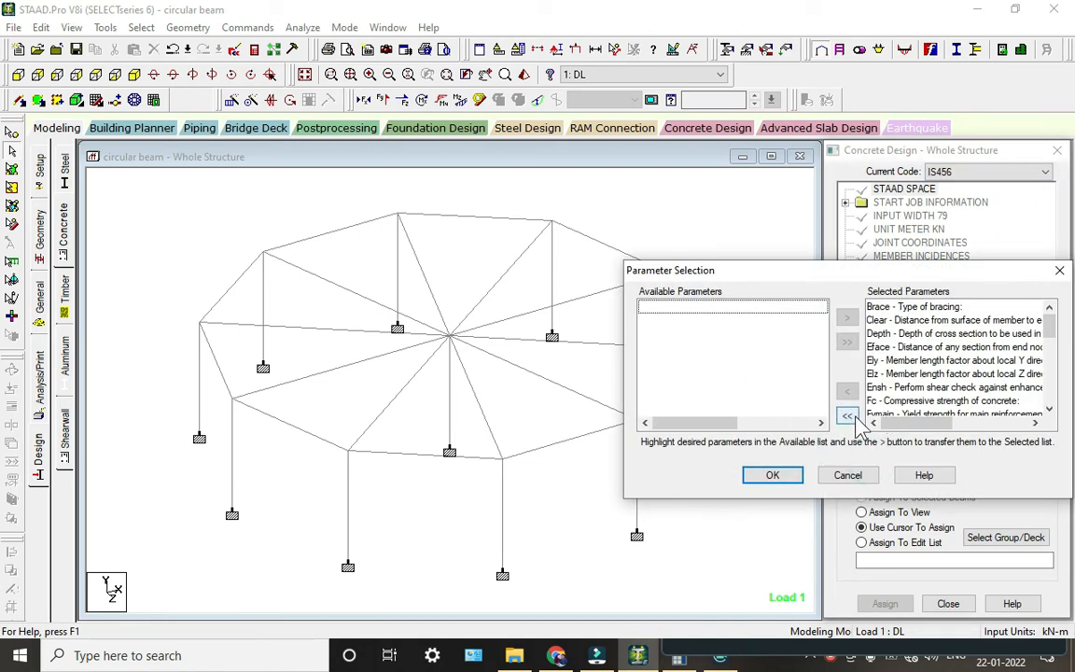
pyautogui.click(848, 416)
pyautogui.scroll(-2, 691, 378)
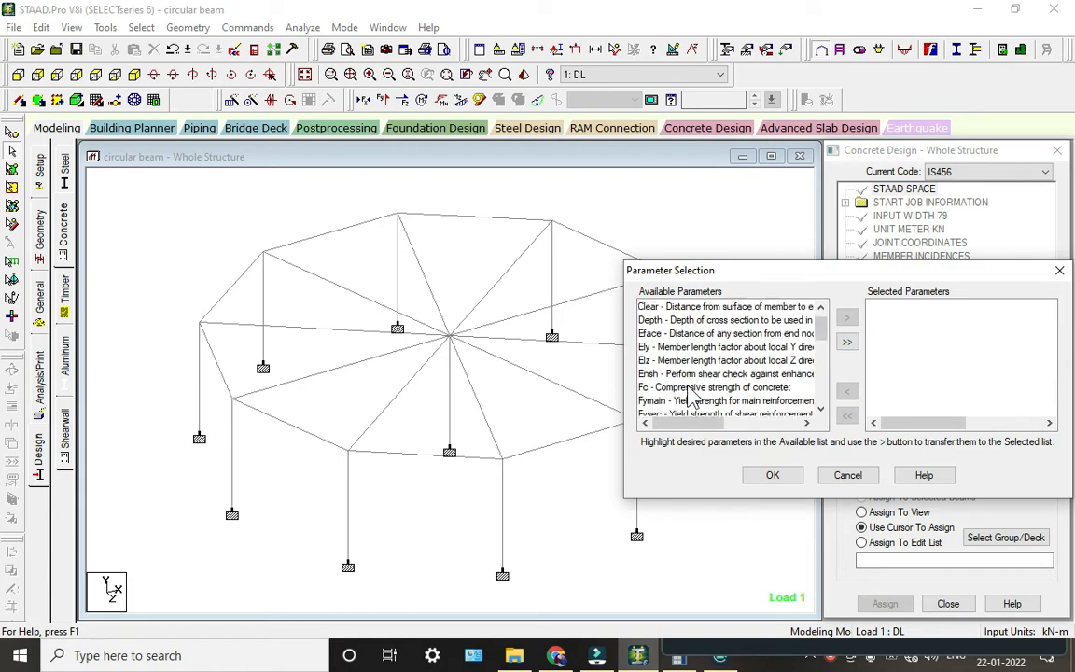
pyautogui.click(678, 373)
pyautogui.doubleClick(682, 375)
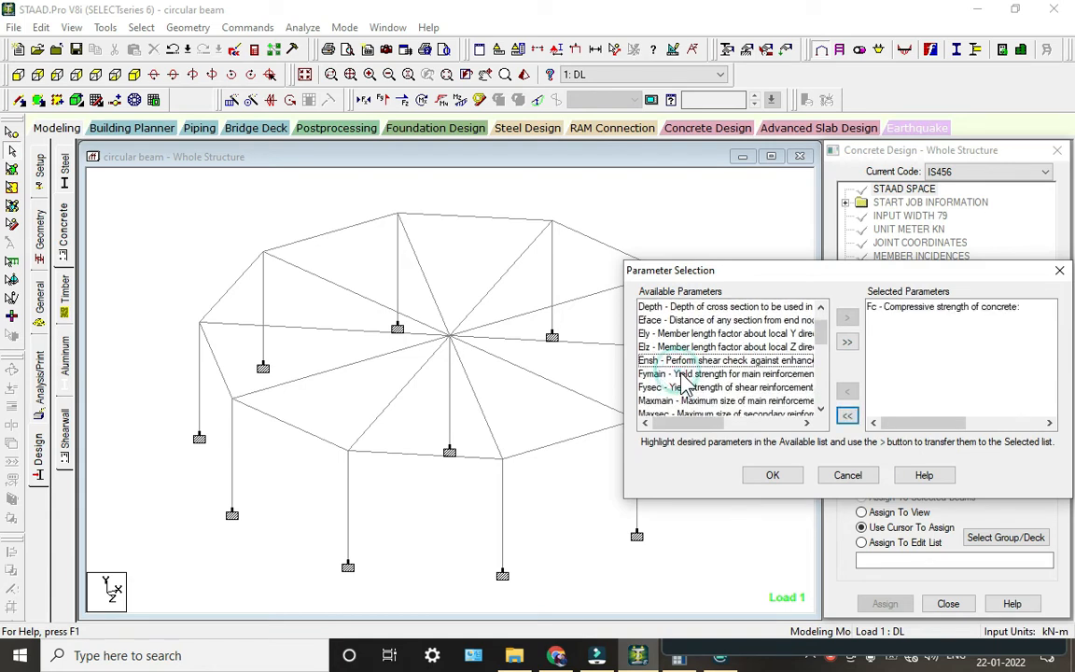
pyautogui.doubleClick(692, 374)
pyautogui.doubleClick(709, 374)
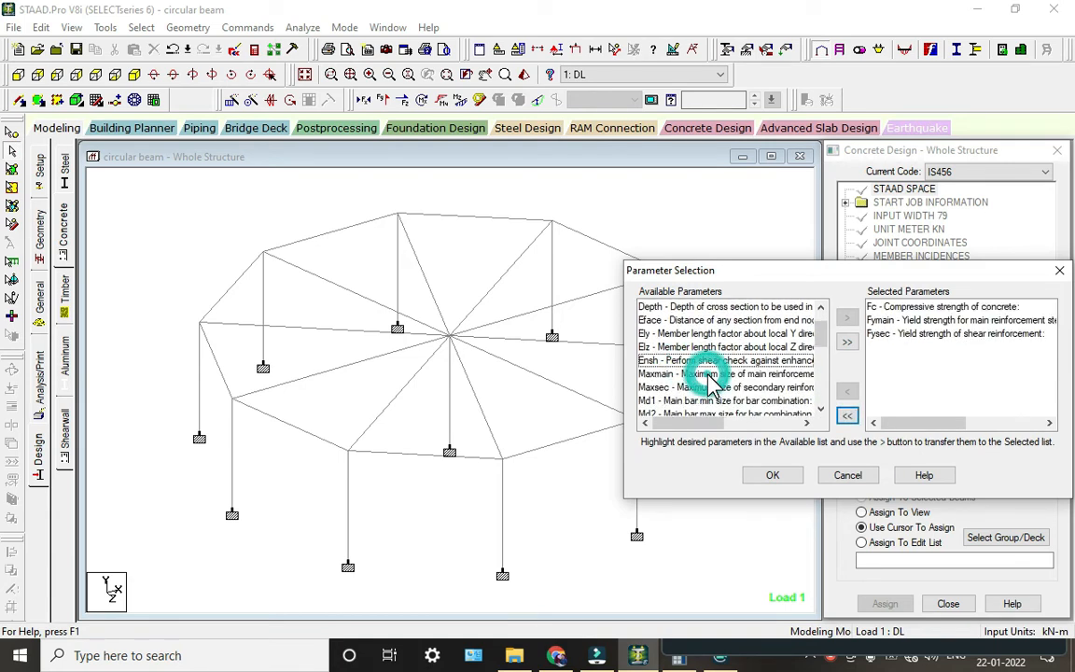
pyautogui.scroll(-1, 733, 411)
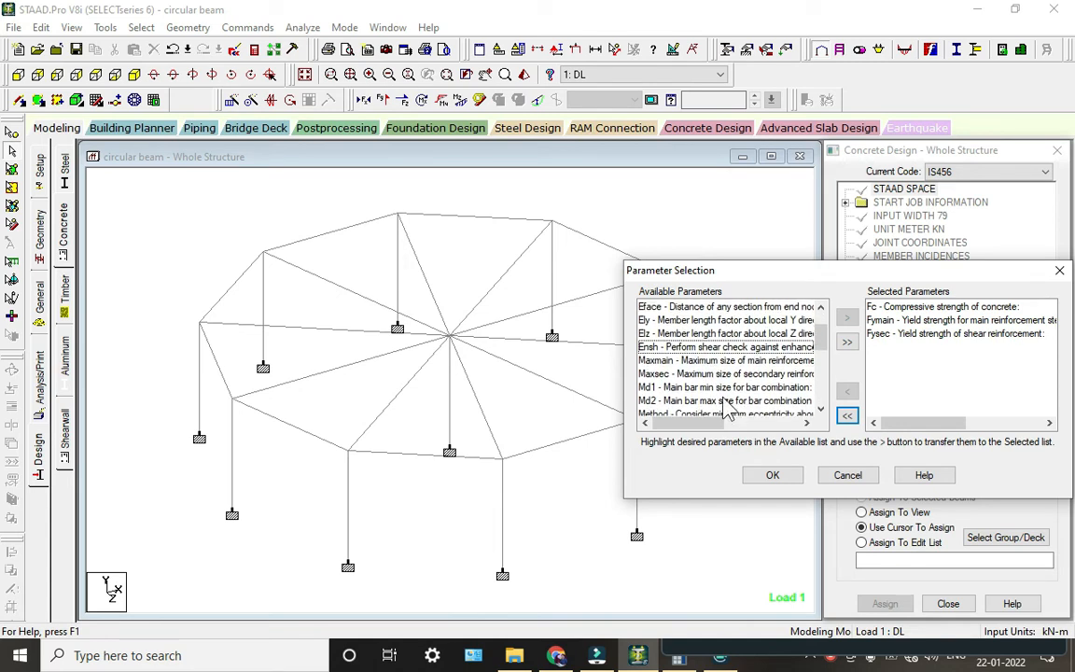
pyautogui.doubleClick(721, 362)
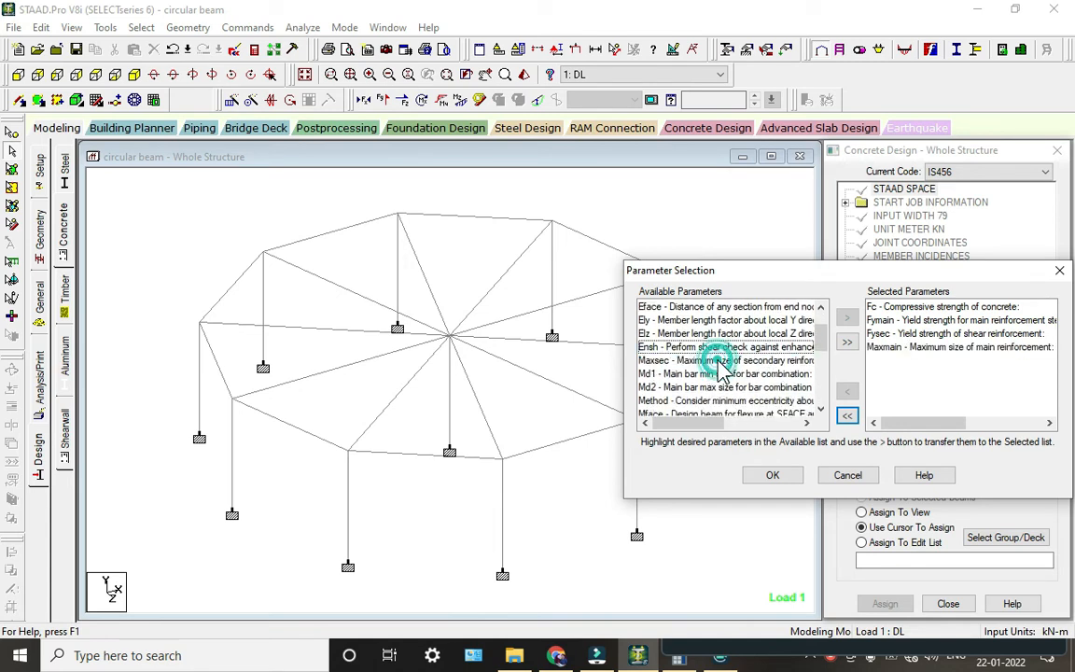
pyautogui.doubleClick(721, 364)
pyautogui.click(773, 476)
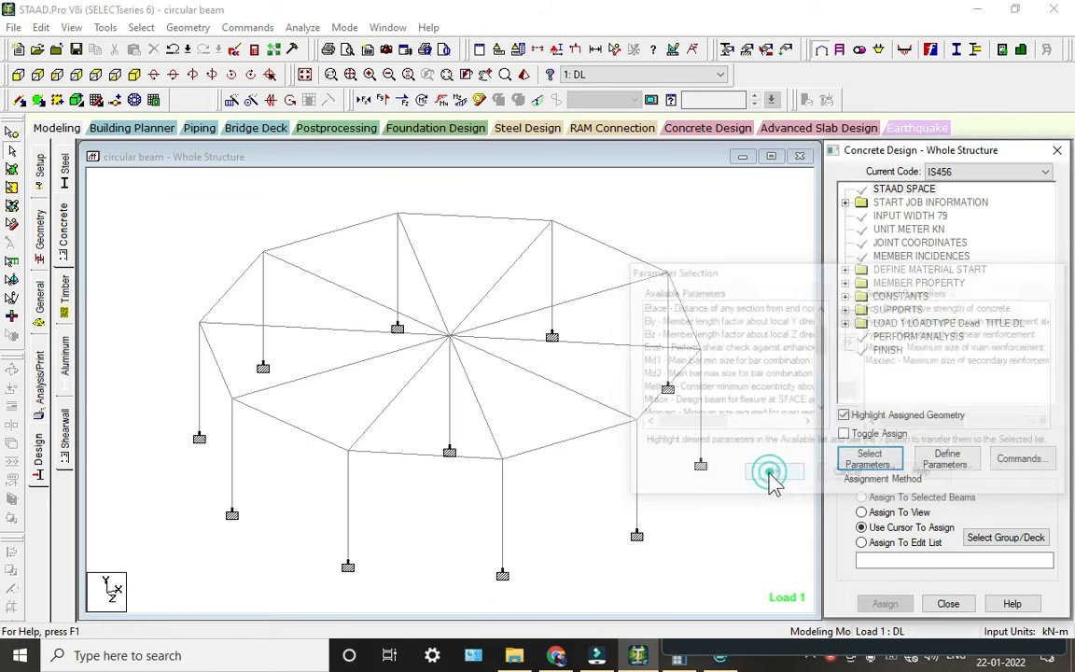
# Define the FC design parameter with a concrete compressive strength of 25000 kN/m2
pyautogui.click(947, 463)
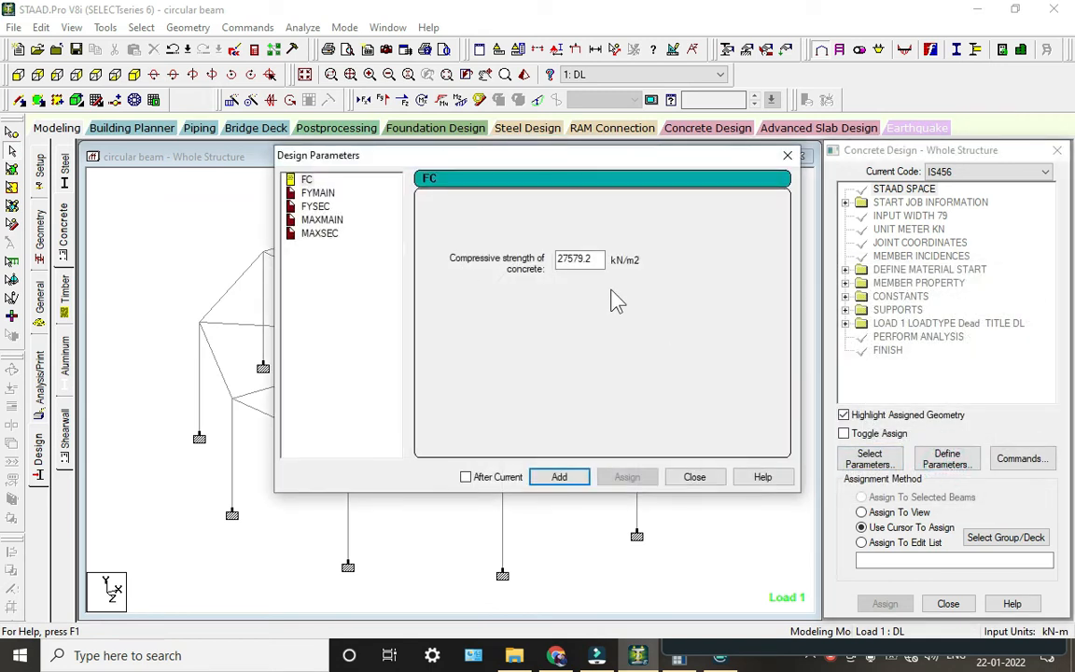
pyautogui.moveTo(567, 263); pyautogui.dragTo(547, 265)
pyautogui.write('25000')
pyautogui.press('Return')
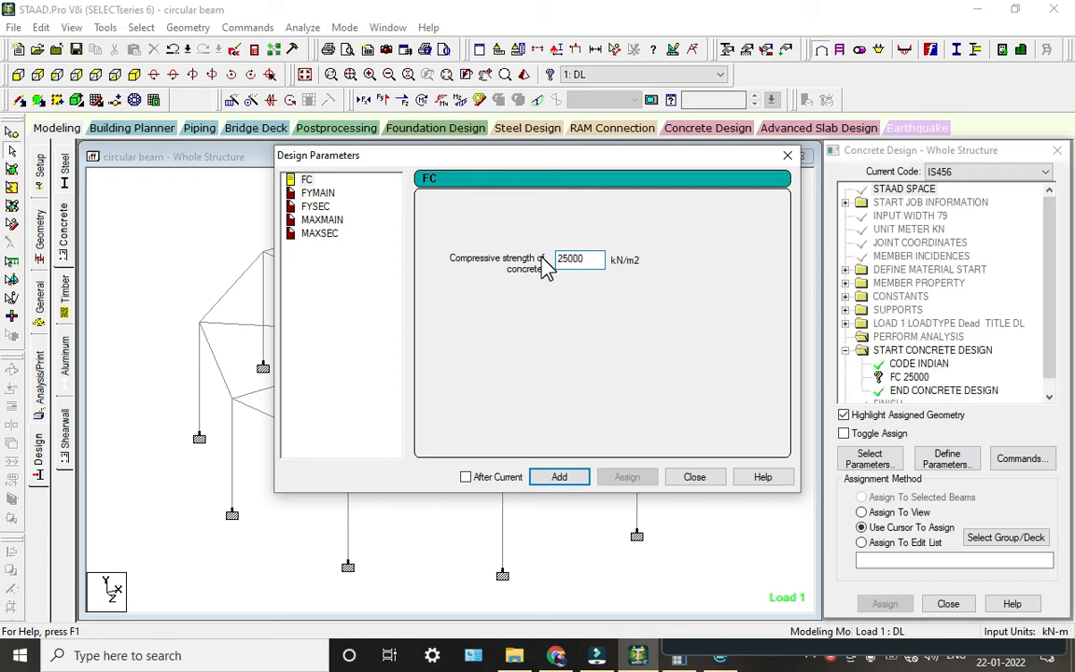
# Add the FYMAIN and FYSEC parameters with a yield strength of 415000 kN/m2 for both main and shear reinforcement
pyautogui.click(317, 193)
pyautogui.moveTo(558, 259); pyautogui.dragTo(602, 259)
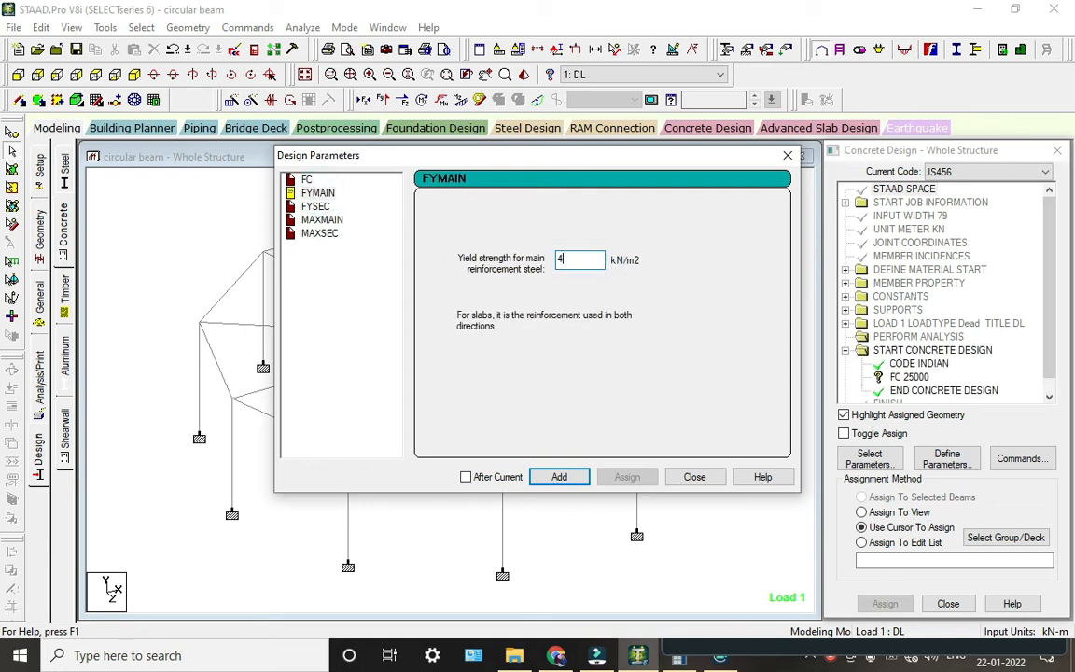
pyautogui.press('Return')
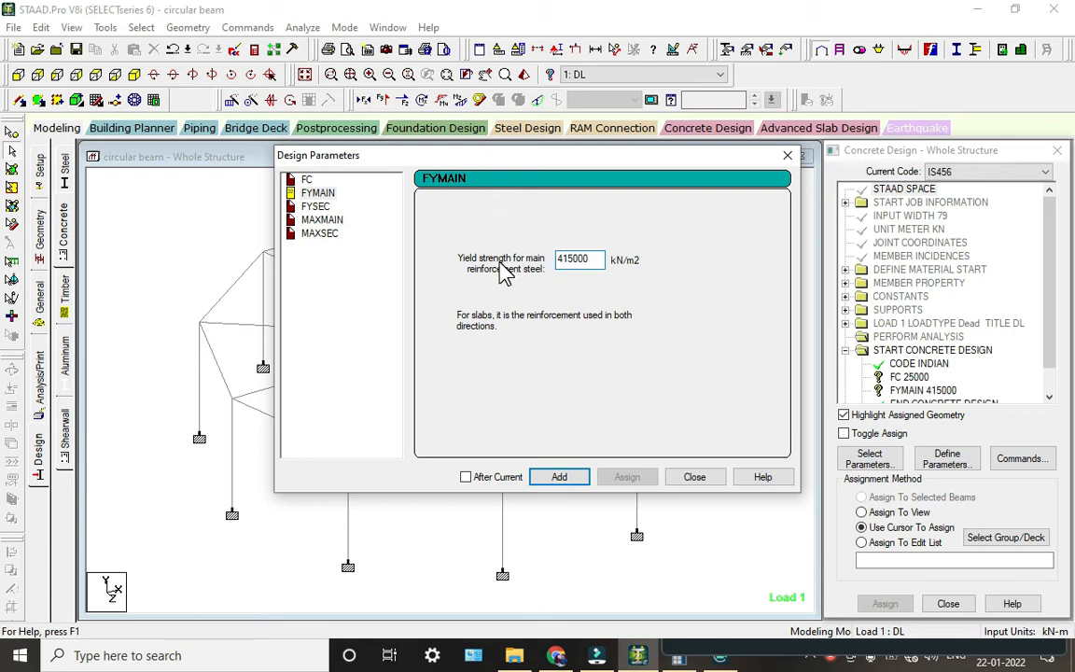
pyautogui.click(315, 206)
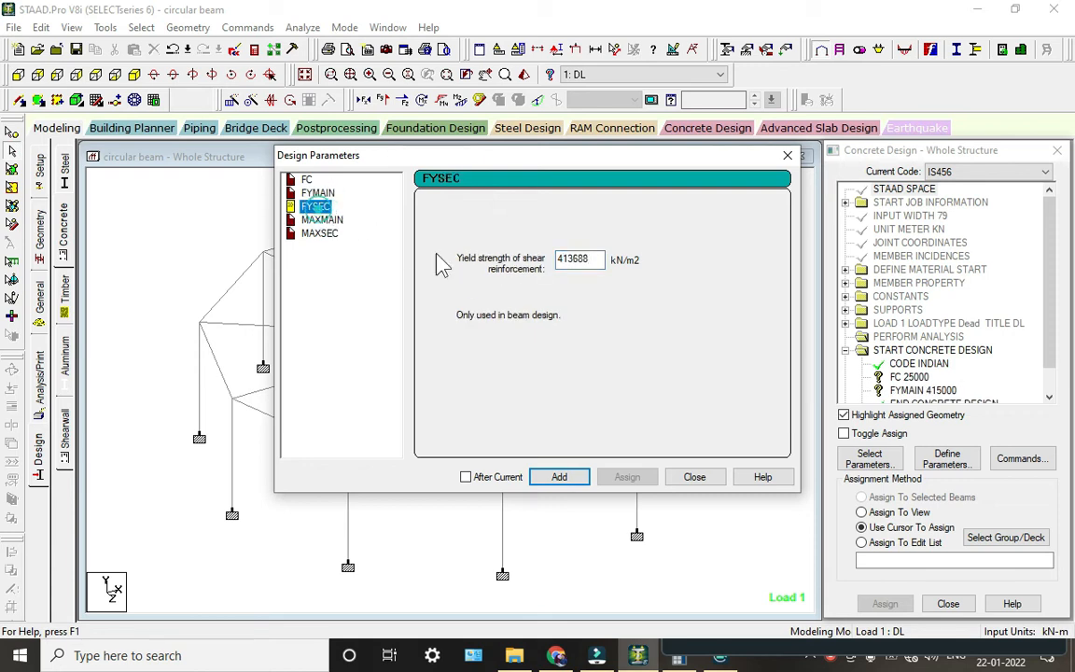
pyautogui.doubleClick(597, 261)
pyautogui.write('415000')
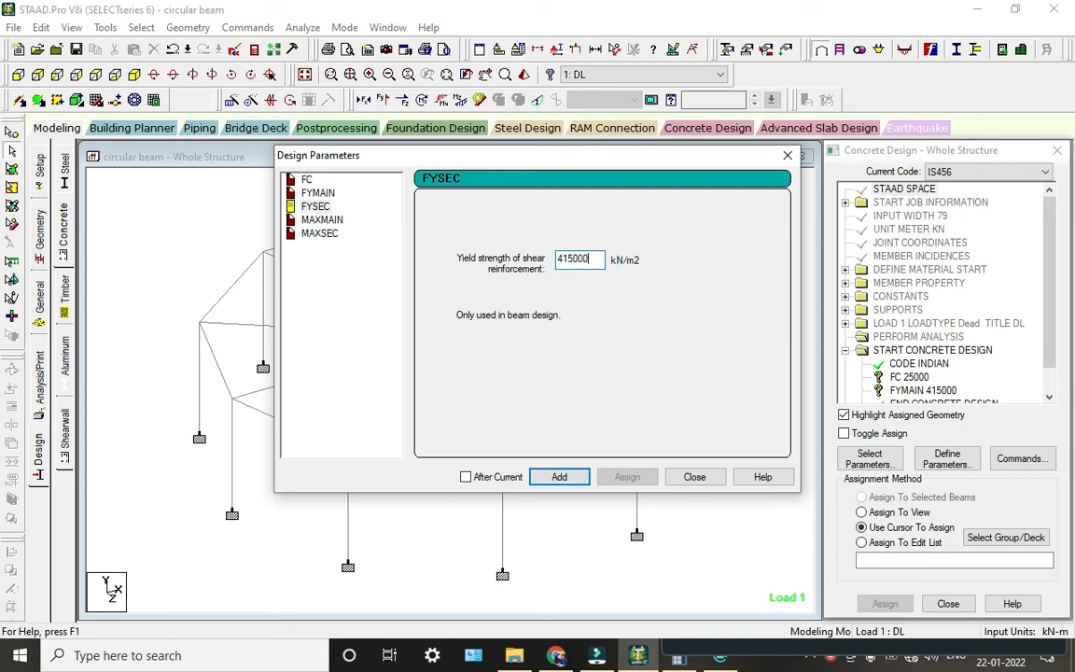
pyautogui.press('Return')
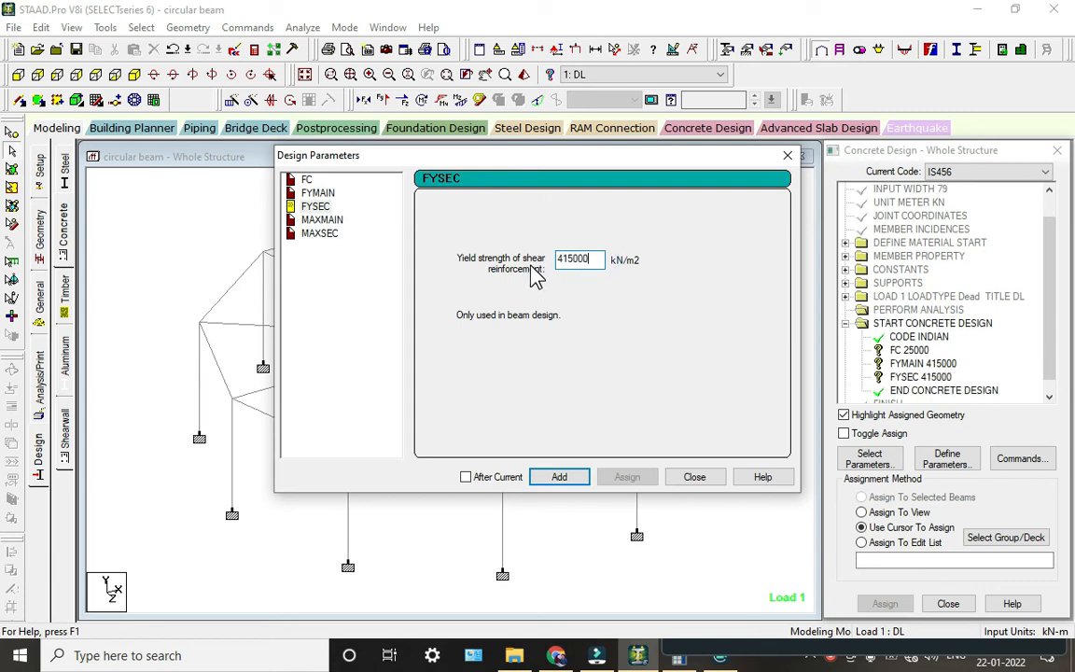
# Choose 20 mm as the maximum main reinforcement size, and add a MAXSEC parameter of 16 mm for the secondary reinforcement
pyautogui.click(334, 221)
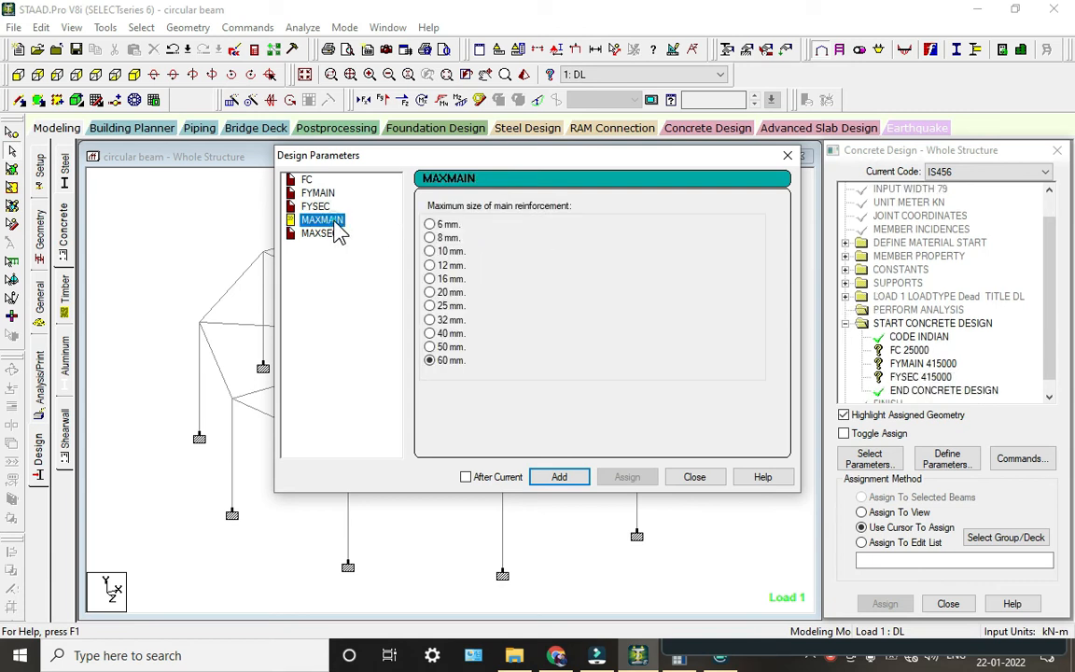
pyautogui.click(430, 293)
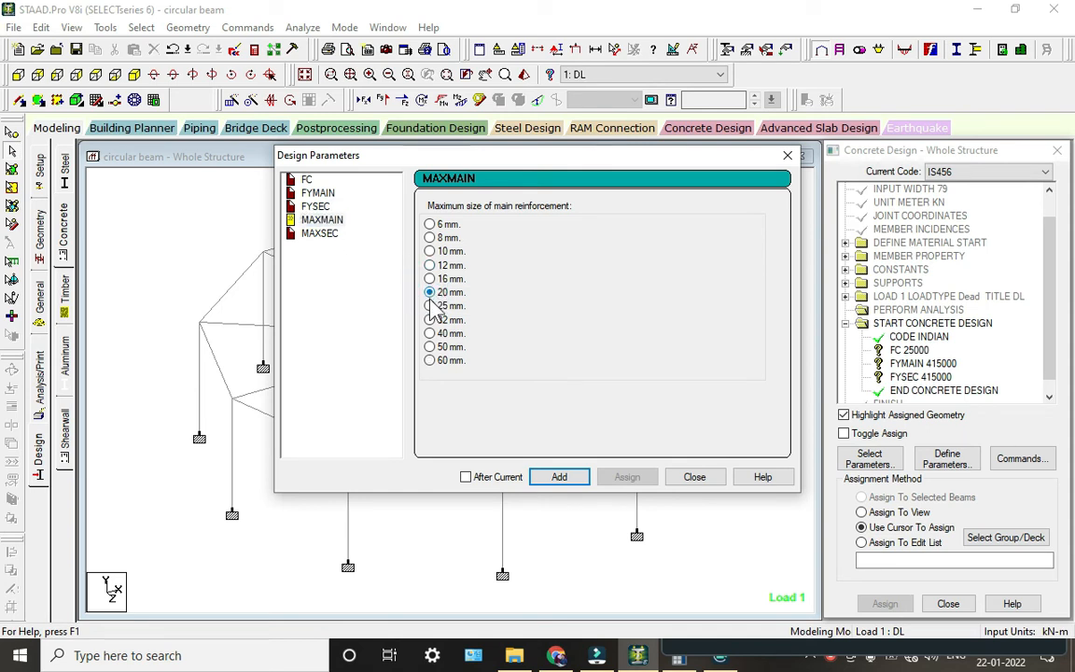
pyautogui.click(322, 234)
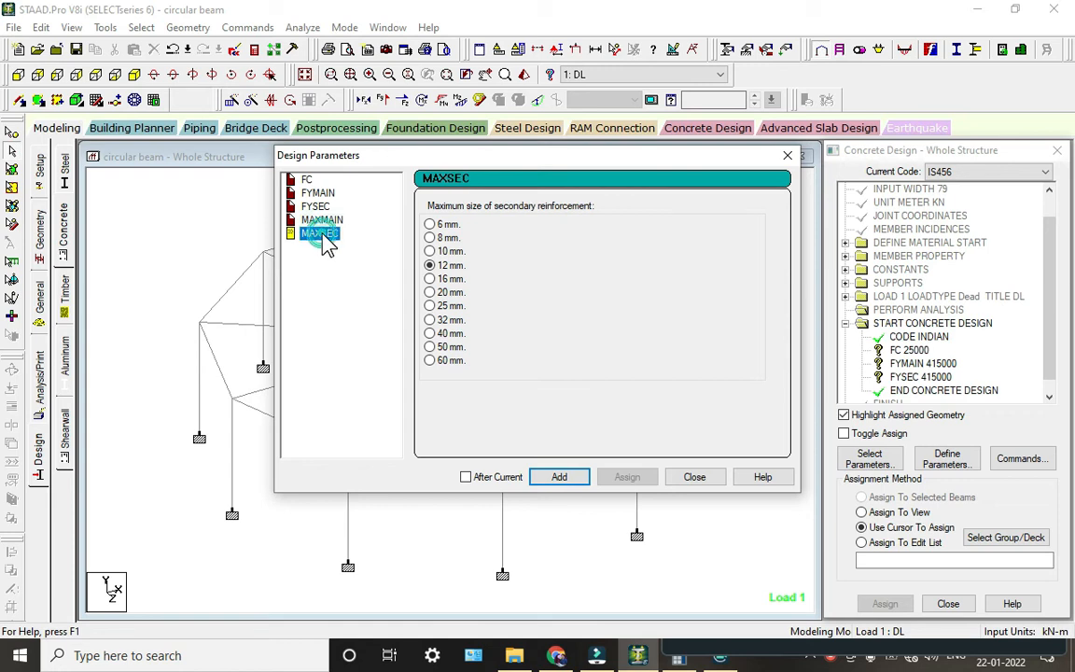
pyautogui.click(435, 280)
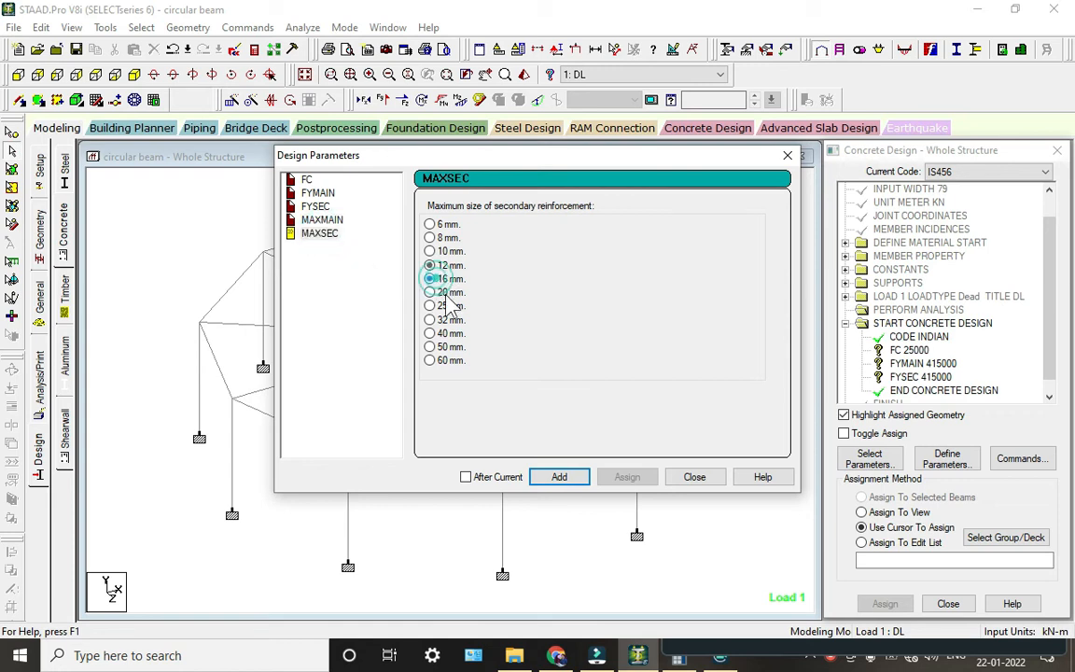
pyautogui.click(558, 477)
pyautogui.click(690, 477)
pyautogui.scroll(-1, 950, 342)
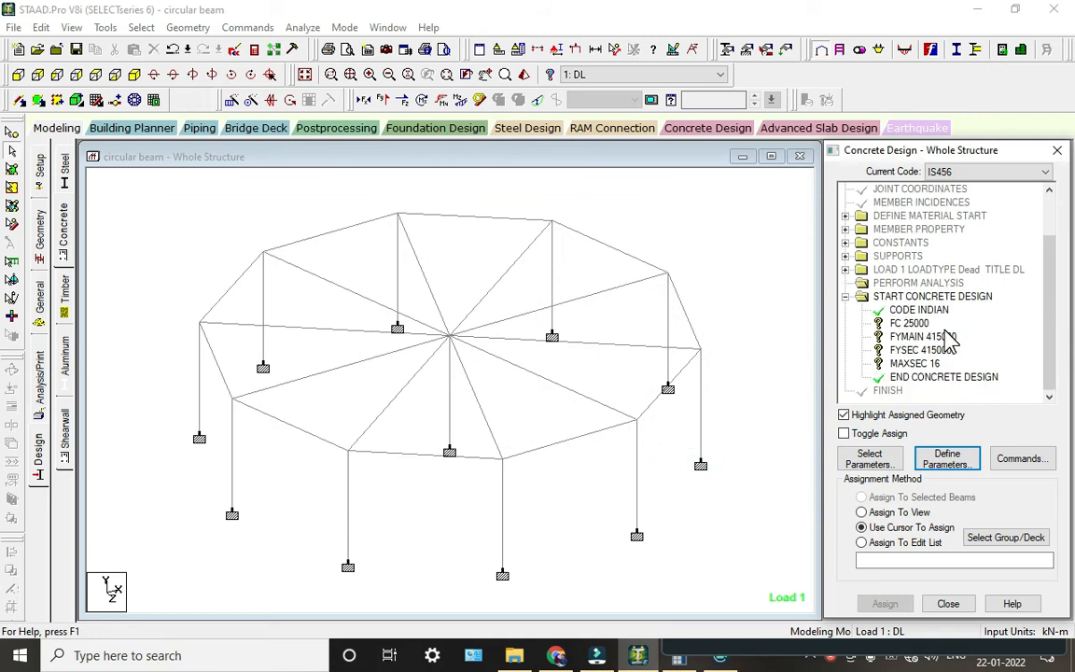
# Add the DESIGN BEAM, DESIGN COLUMN and TAKE OFF commands to the concrete design
pyautogui.click(1041, 459)
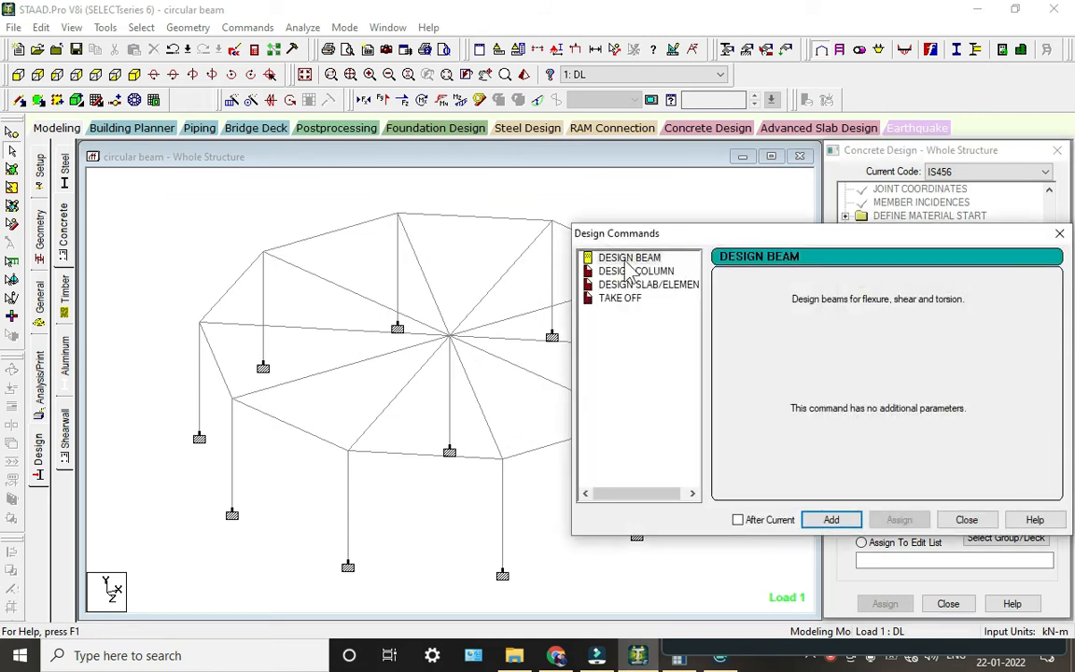
pyautogui.click(628, 258)
pyautogui.click(834, 519)
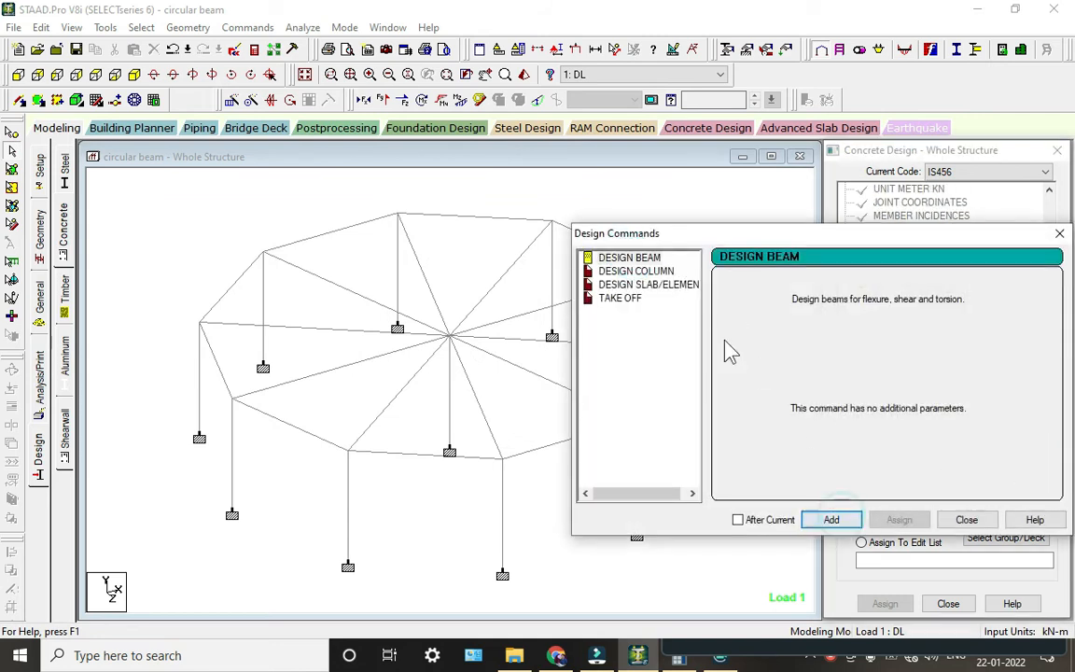
pyautogui.click(635, 270)
pyautogui.click(831, 520)
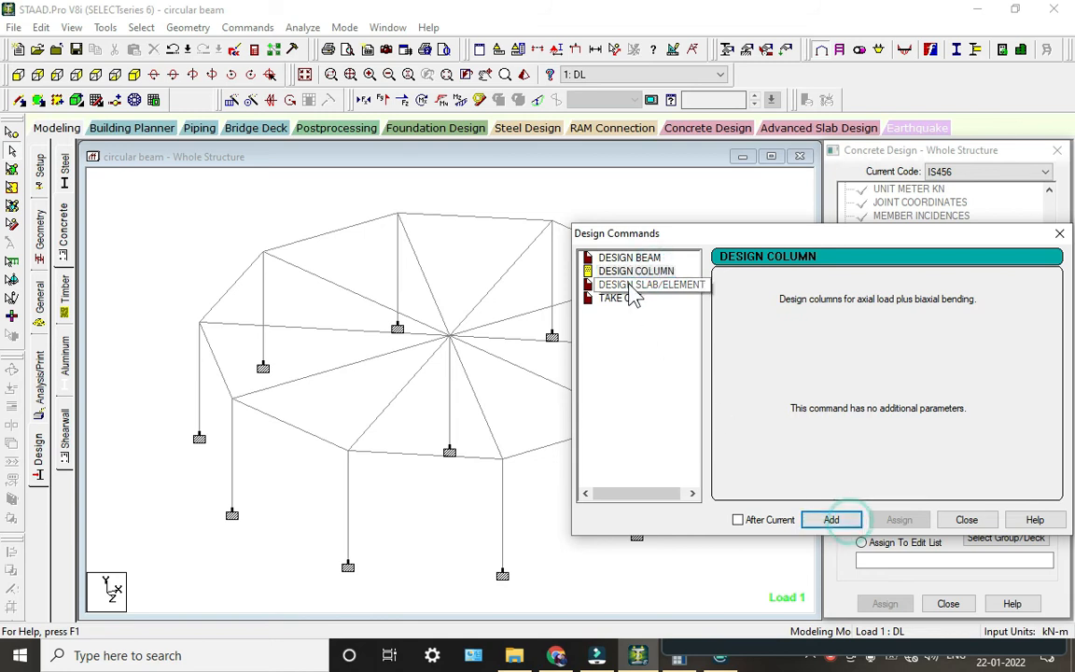
pyautogui.click(629, 299)
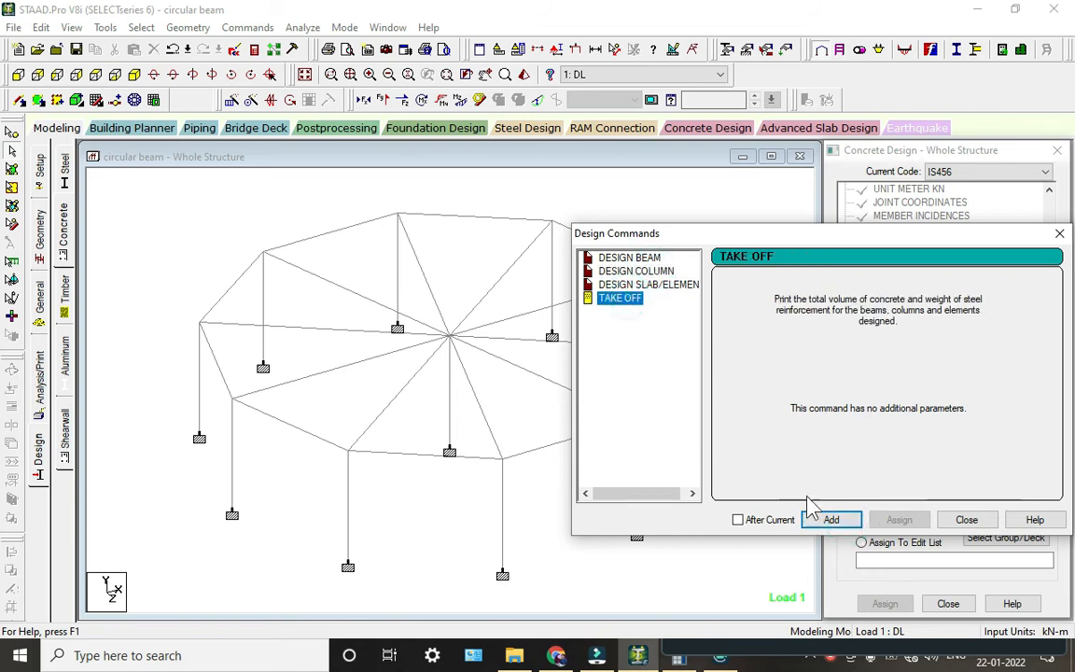
pyautogui.click(832, 520)
pyautogui.click(967, 519)
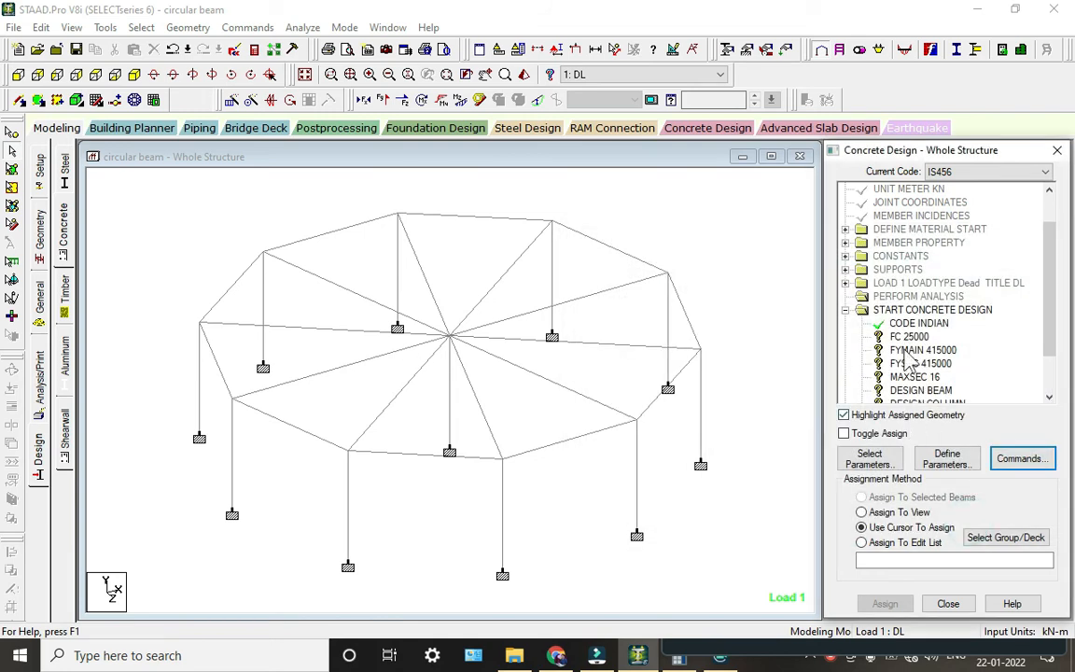
# Assign the FC 25000 parameter to all members in the view
pyautogui.scroll(-1, 912, 347)
pyautogui.click(906, 283)
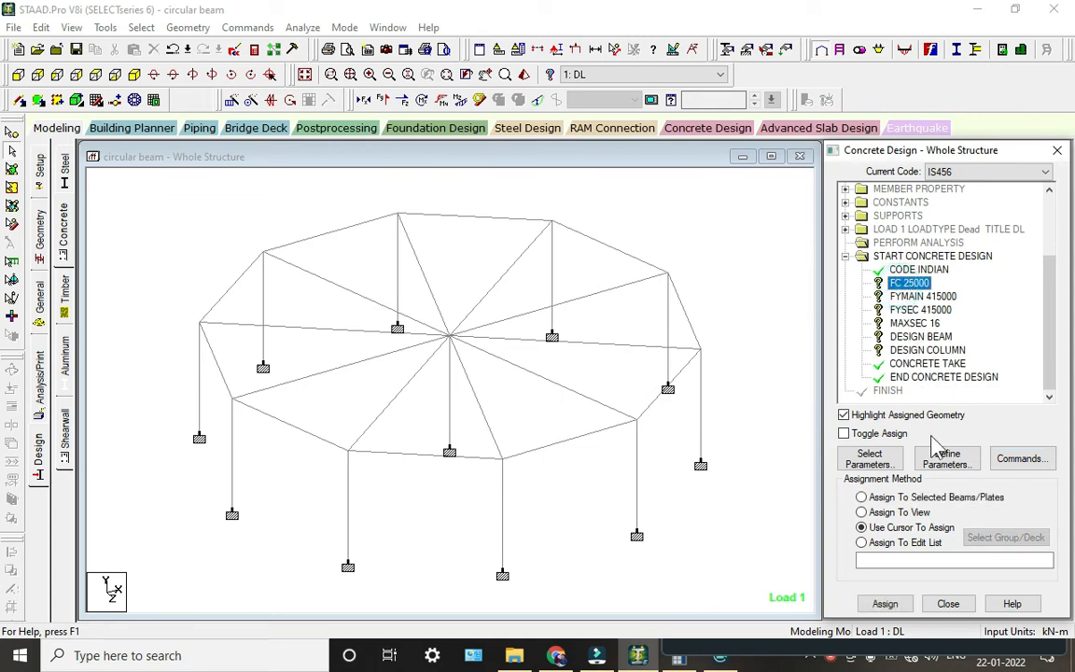
pyautogui.click(894, 512)
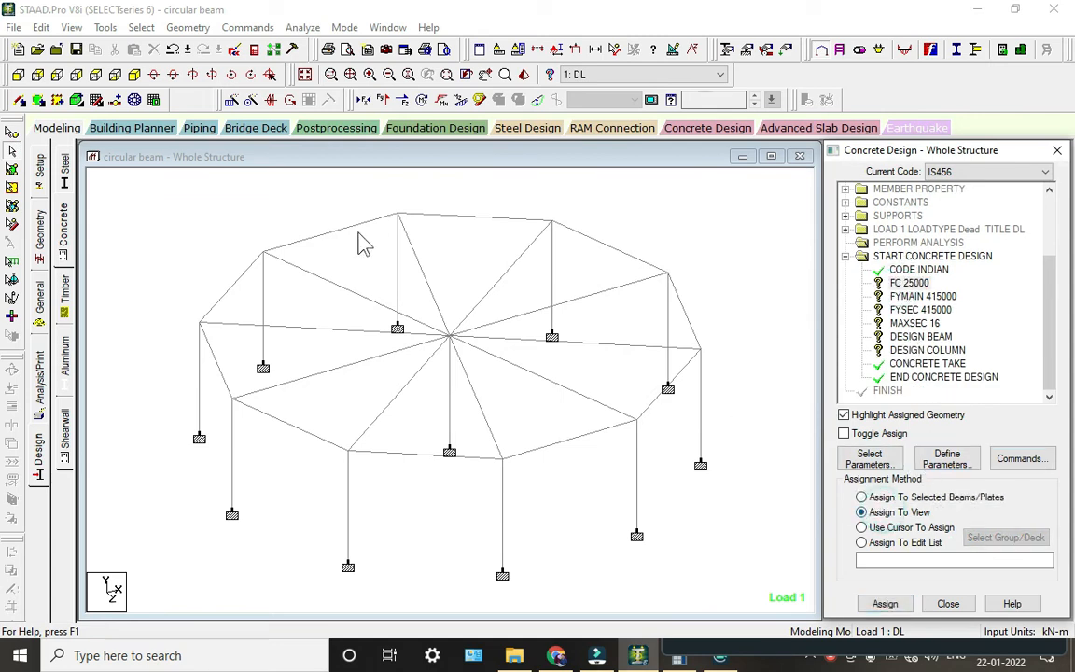
pyautogui.click(901, 604)
pyautogui.click(966, 421)
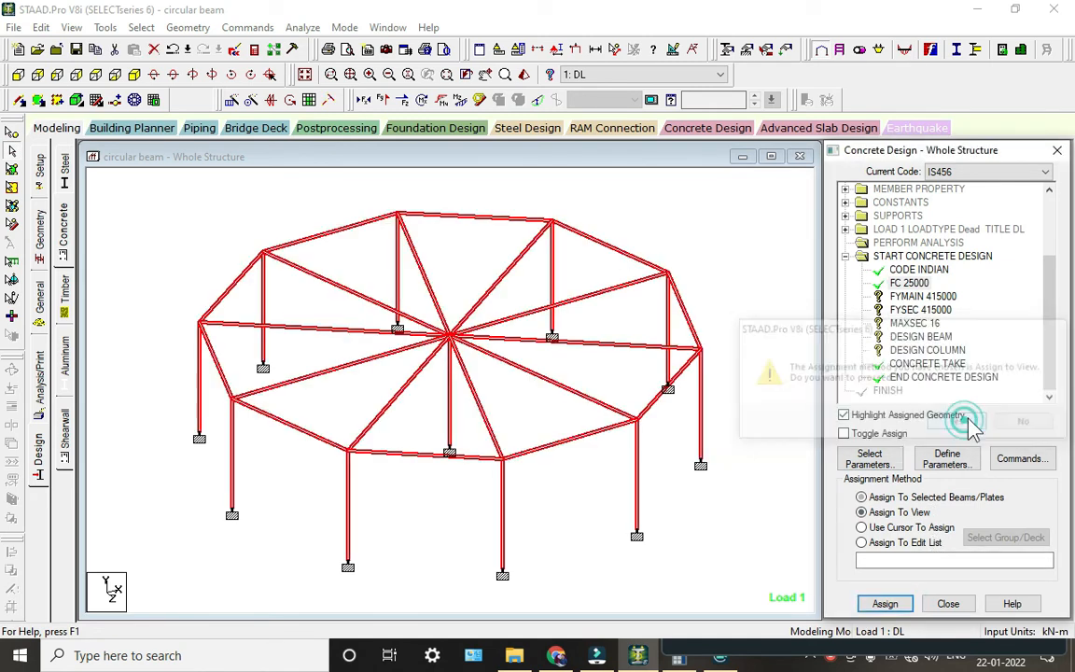
# Assign the FYMAIN 415000 parameter to the whole view and clear the member selection
pyautogui.click(921, 299)
pyautogui.click(890, 513)
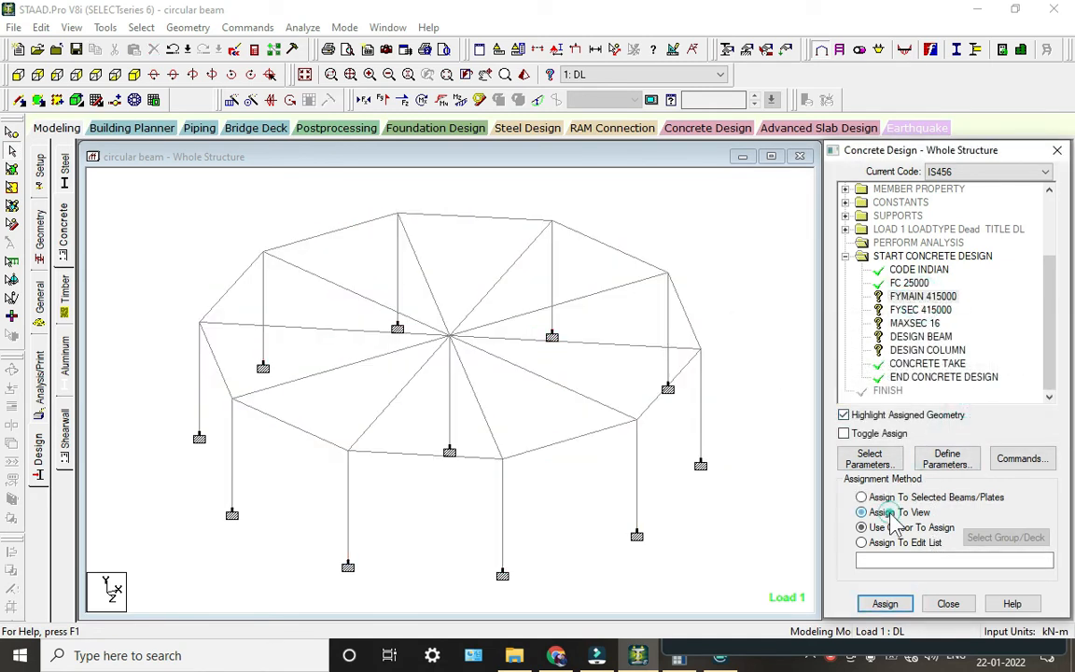
pyautogui.click(885, 604)
pyautogui.click(961, 422)
pyautogui.click(736, 377)
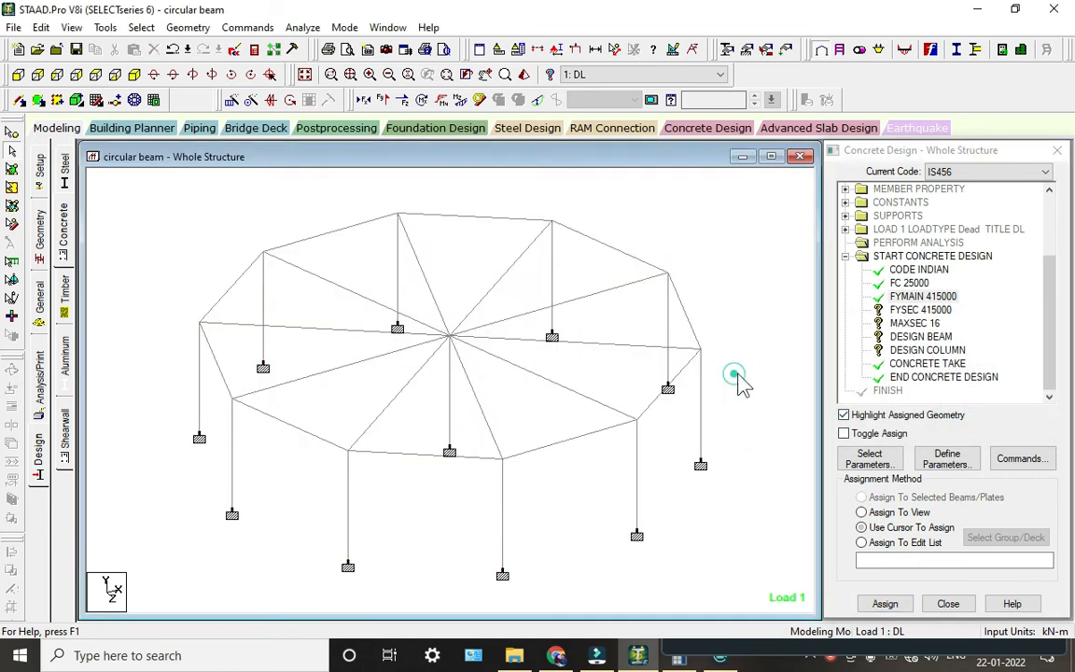
# Assign the FYSEC 415000 and MAXSEC 16 parameters to all members in the view
pyautogui.click(921, 309)
pyautogui.click(878, 513)
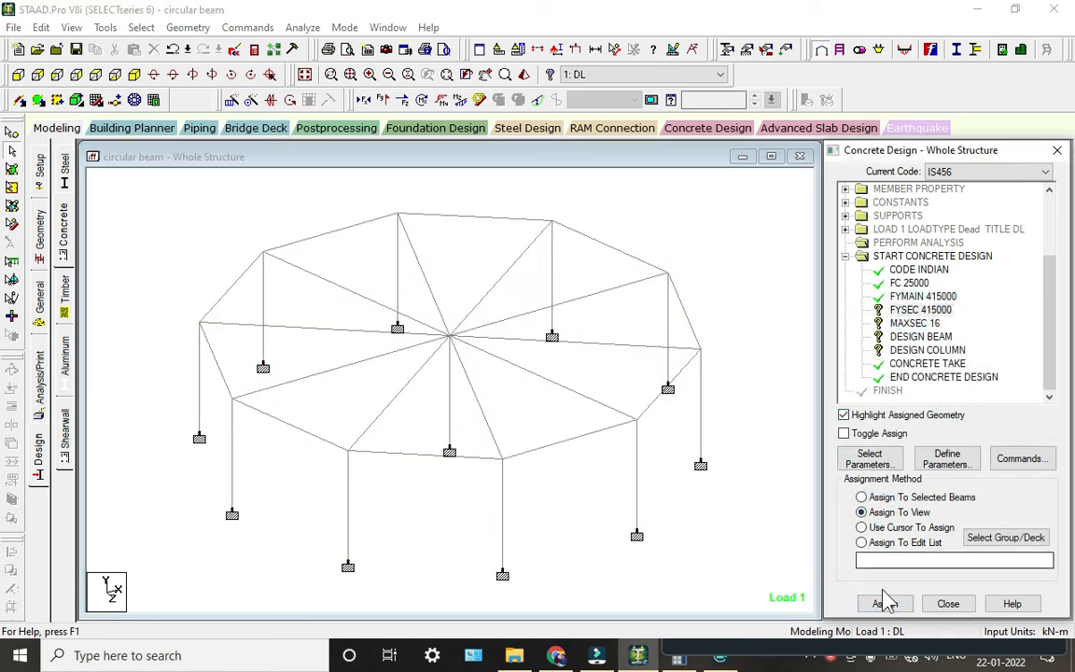
pyautogui.click(886, 602)
pyautogui.click(892, 423)
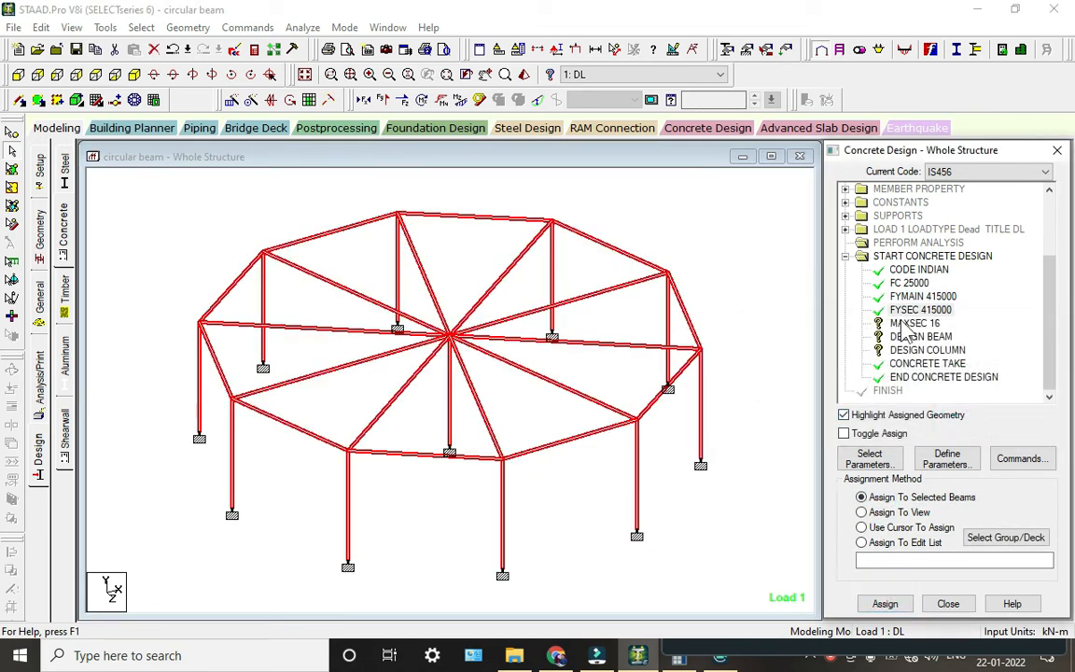
pyautogui.click(907, 323)
pyautogui.click(895, 513)
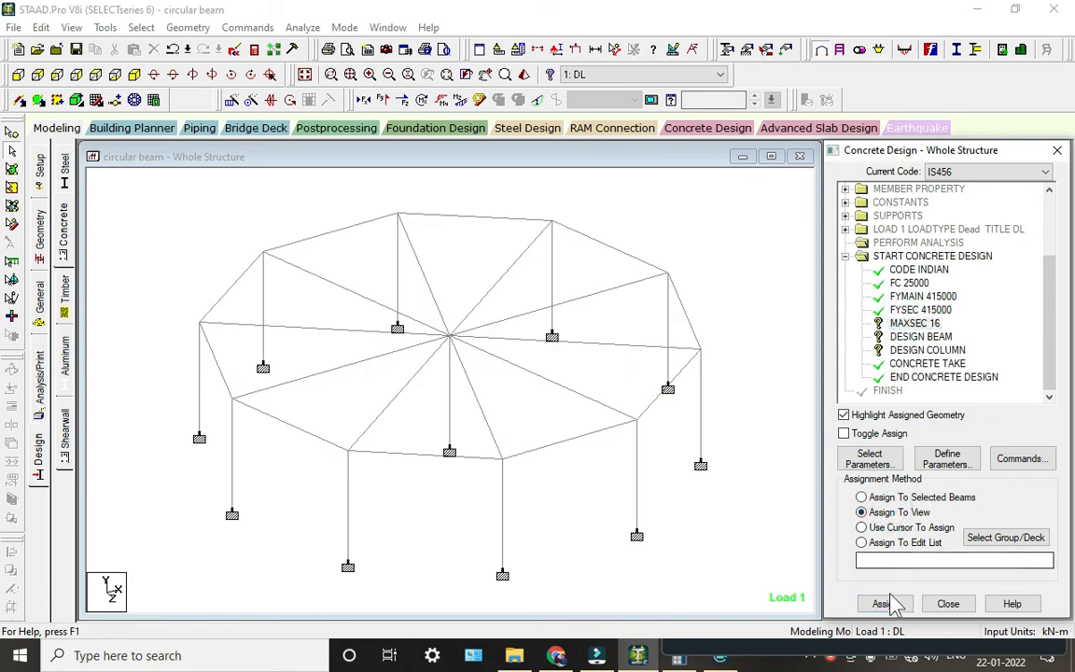
pyautogui.click(886, 602)
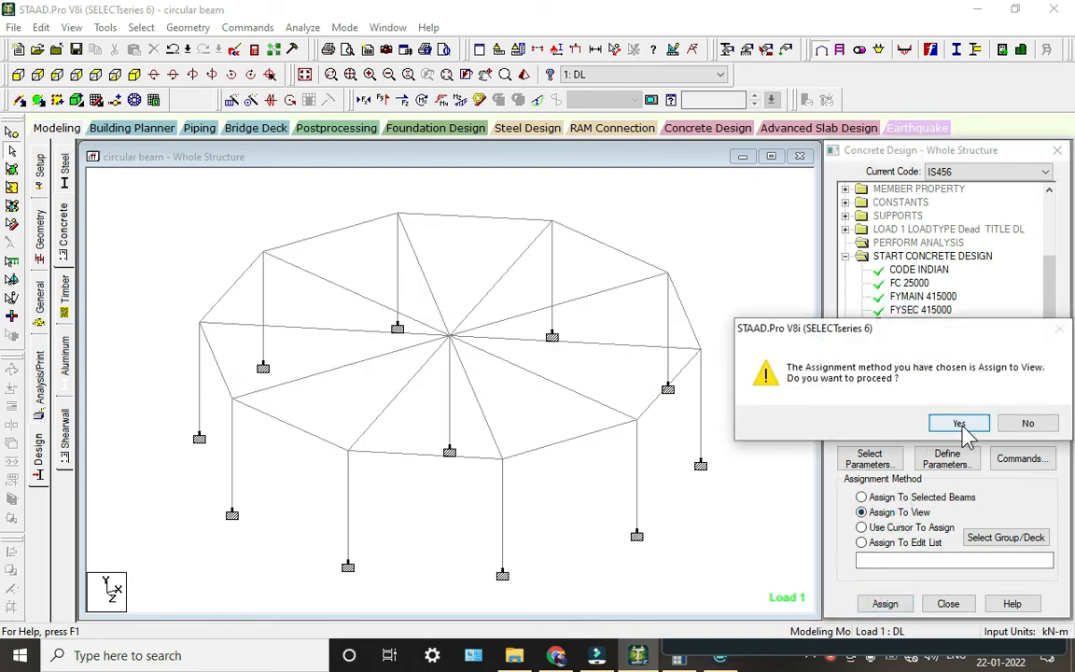
pyautogui.click(959, 422)
# Select all ten ring beams and ten radial beams, leaving out the columns, and assign the DESIGN BEAM command
pyautogui.click(921, 336)
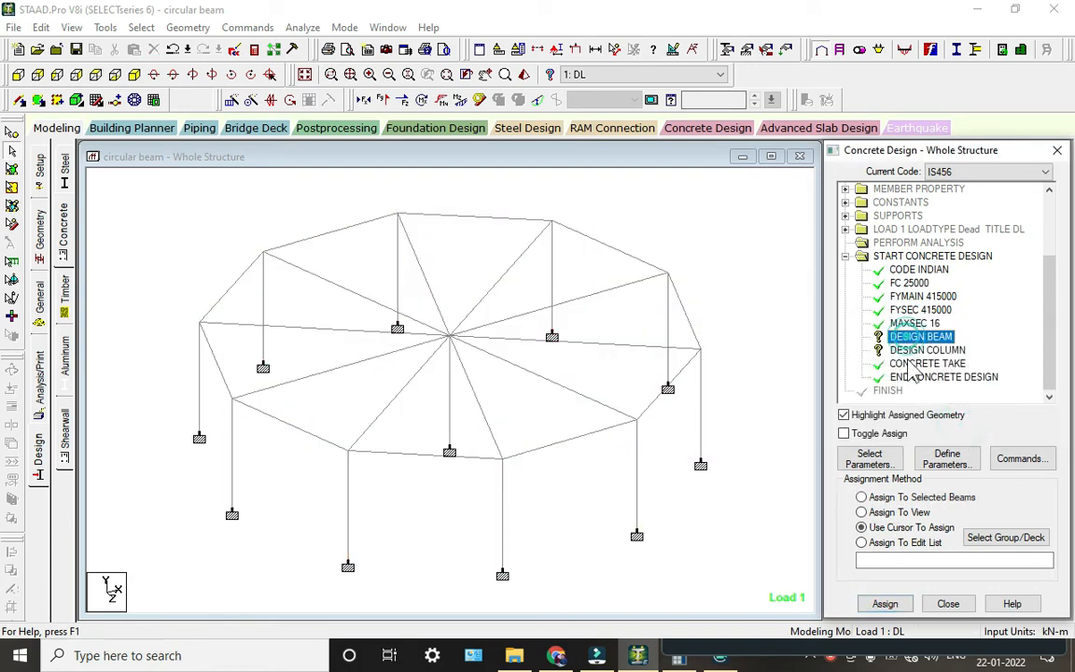
pyautogui.click(899, 512)
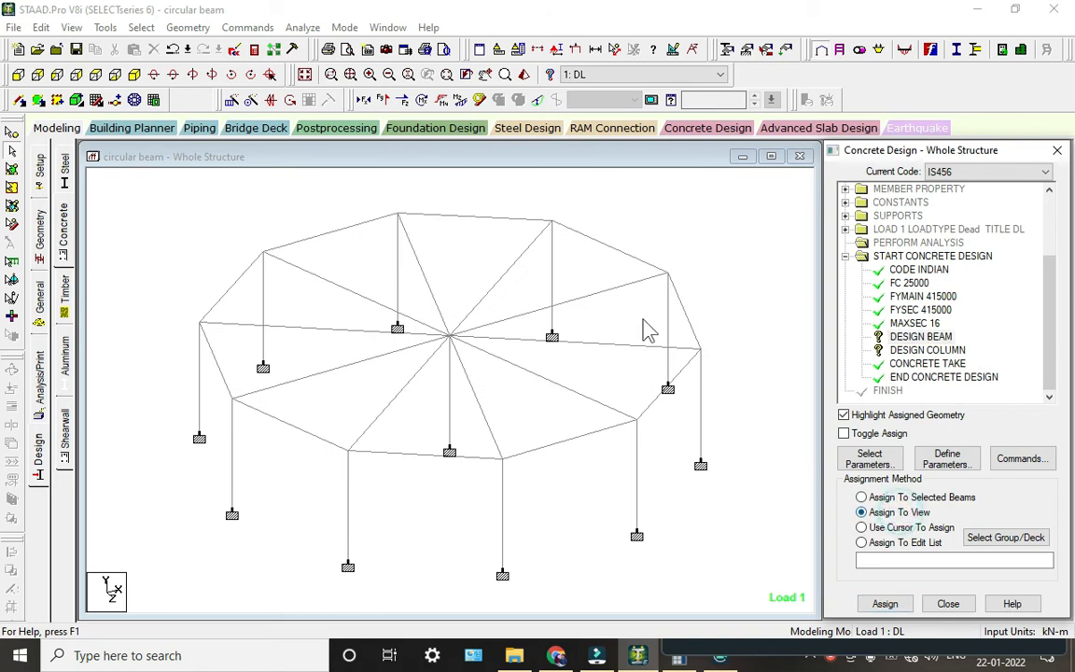
pyautogui.click(148, 29)
pyautogui.click(365, 192)
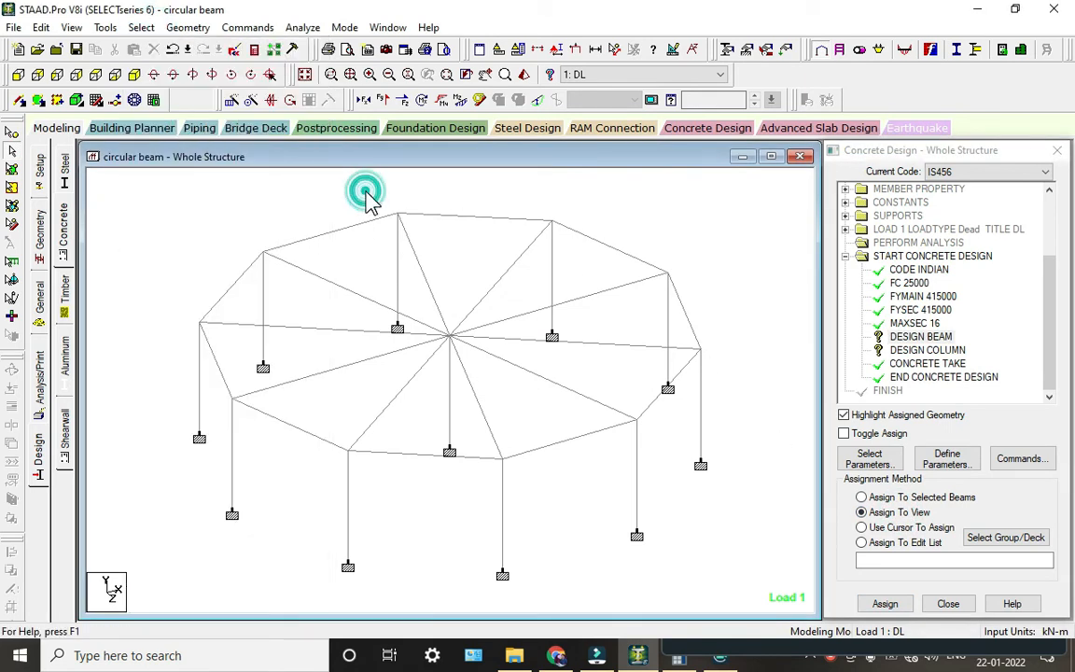
pyautogui.click(320, 235)
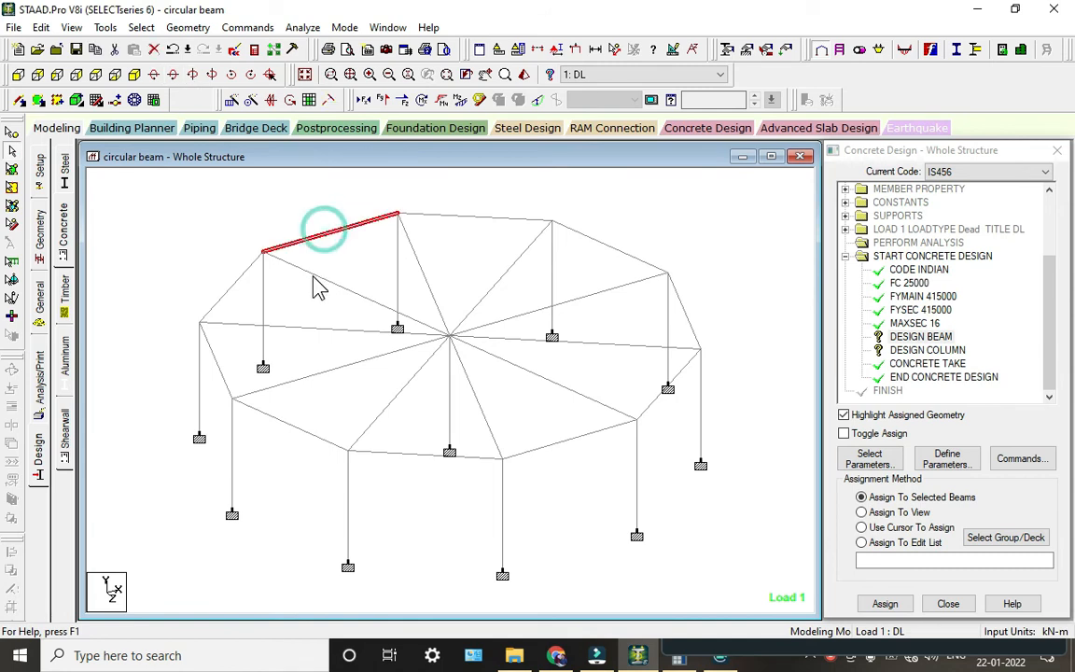
pyautogui.keyDown('ctrl'); pyautogui.click(284, 259); pyautogui.keyUp('ctrl')
pyautogui.keyDown('ctrl'); pyautogui.click(230, 289); pyautogui.keyUp('ctrl')
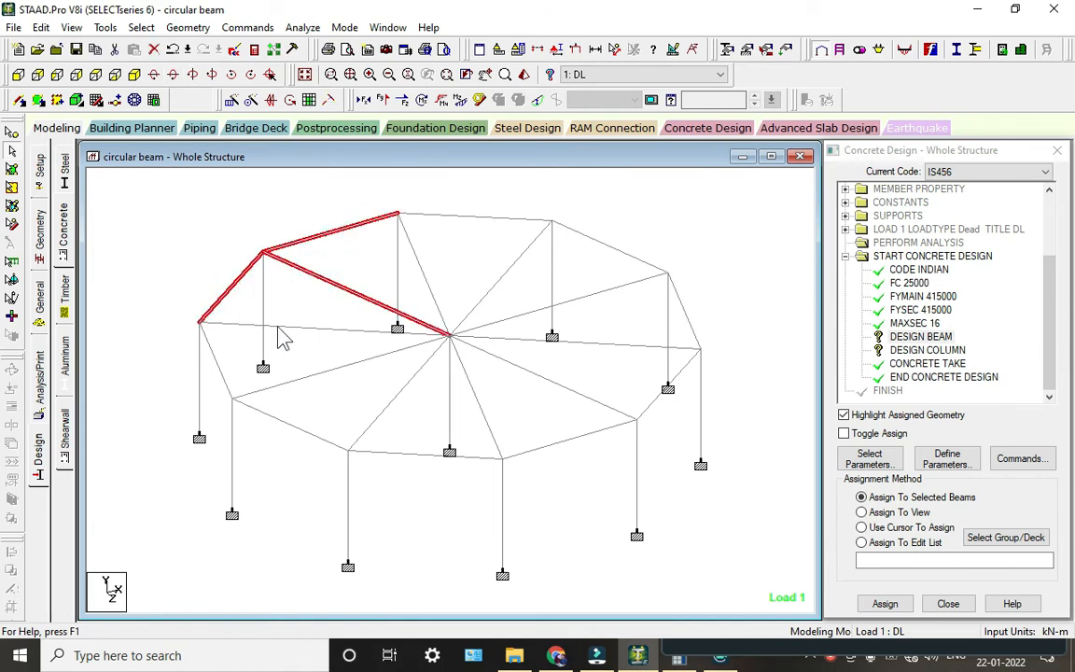
pyautogui.keyDown('ctrl'); pyautogui.click(281, 323); pyautogui.keyUp('ctrl')
pyautogui.keyDown('ctrl'); pyautogui.click(307, 378); pyautogui.keyUp('ctrl')
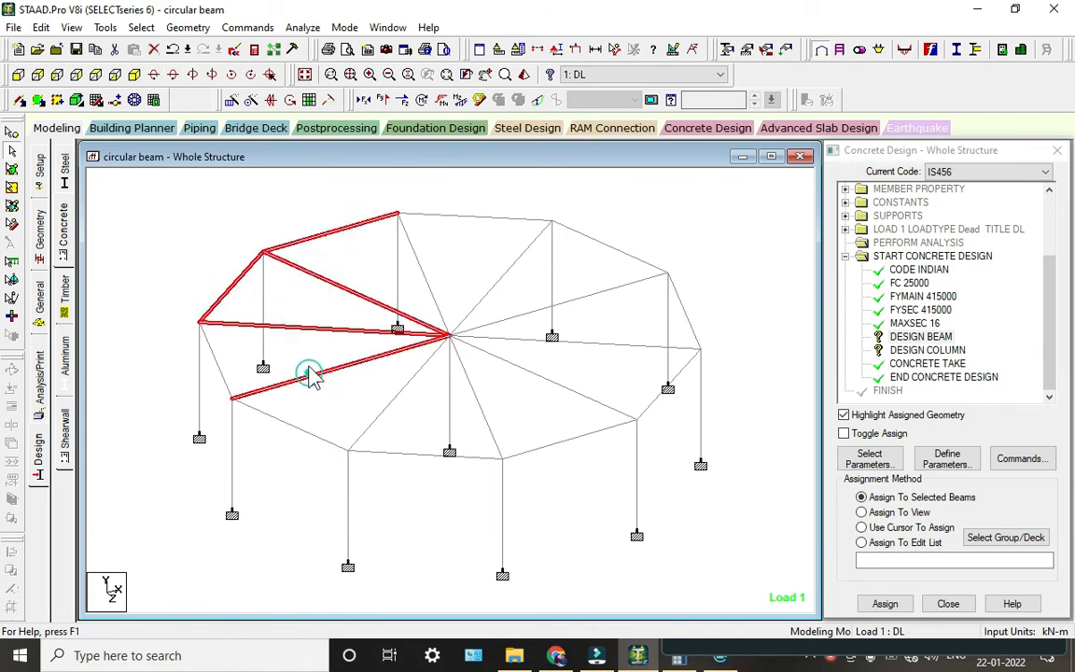
pyautogui.click(114, 75)
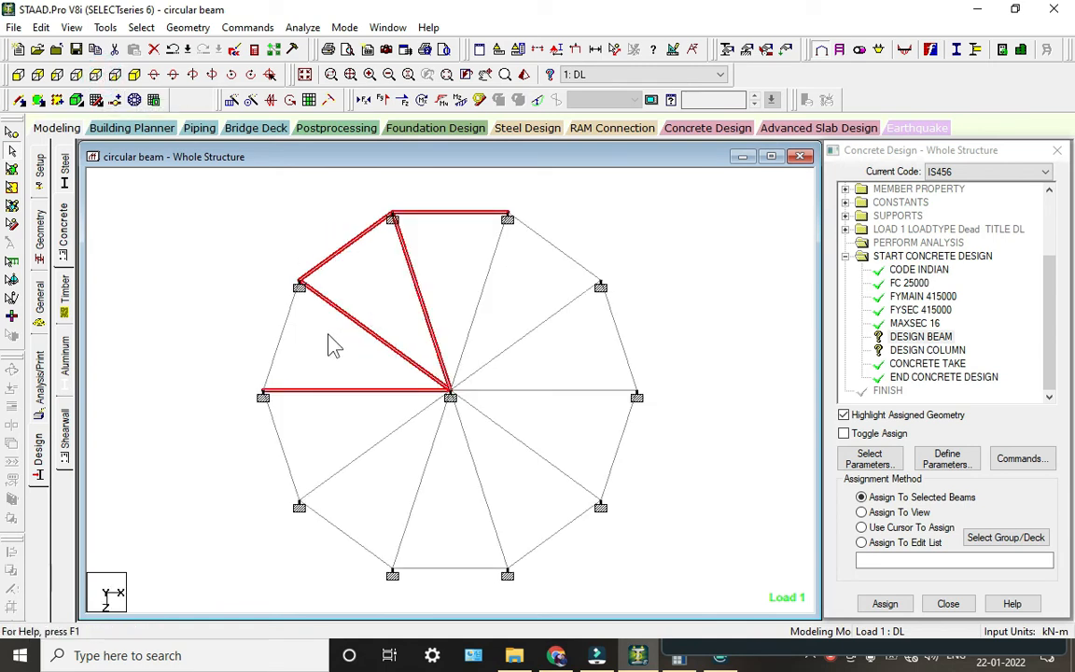
pyautogui.keyDown('ctrl'); pyautogui.click(282, 336); pyautogui.keyUp('ctrl')
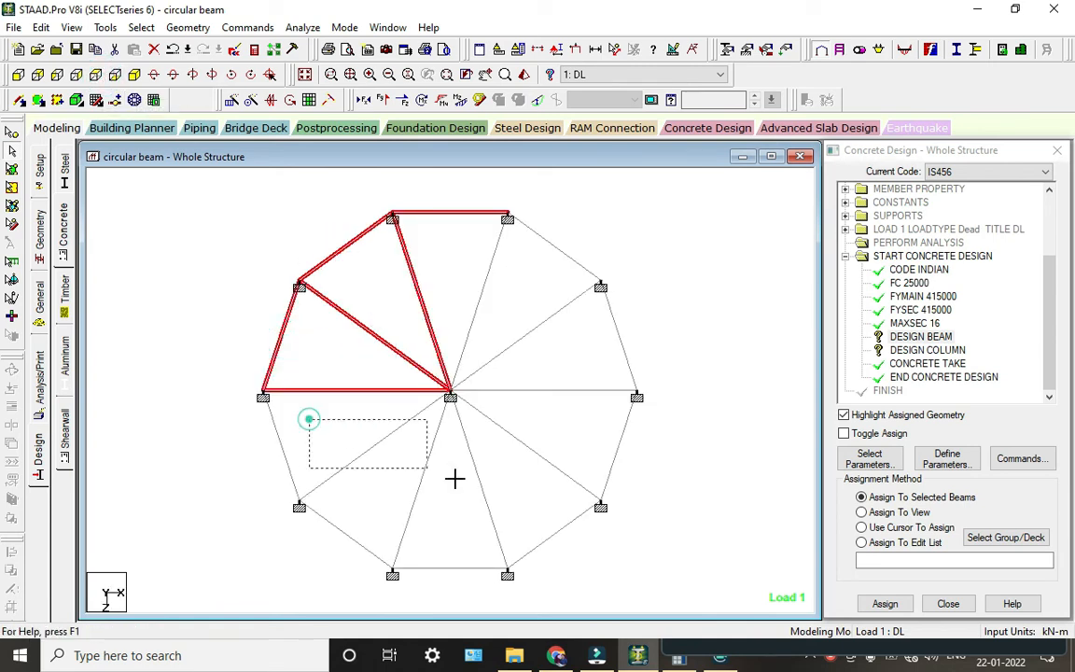
pyautogui.keyDown('ctrl'); pyautogui.moveTo(455, 479); pyautogui.dragTo(532, 473); pyautogui.keyUp('ctrl')
pyautogui.keyDown('ctrl'); pyautogui.click(479, 306); pyautogui.keyUp('ctrl')
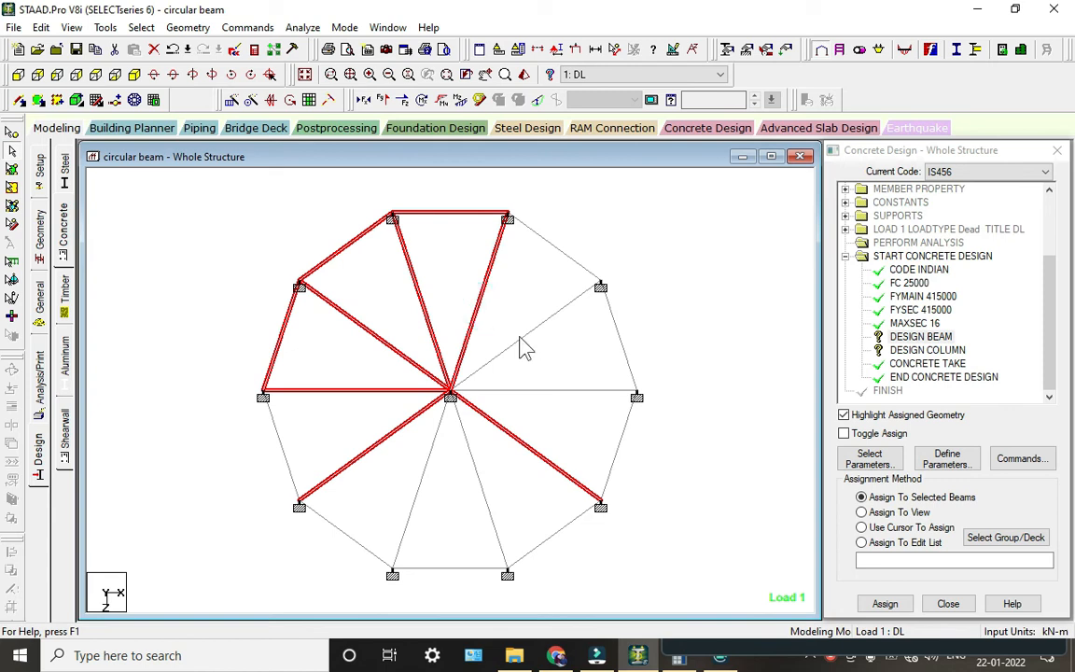
pyautogui.keyDown('ctrl'); pyautogui.moveTo(511, 298); pyautogui.dragTo(585, 401); pyautogui.keyUp('ctrl')
pyautogui.keyDown('ctrl'); pyautogui.click(549, 246); pyautogui.keyUp('ctrl')
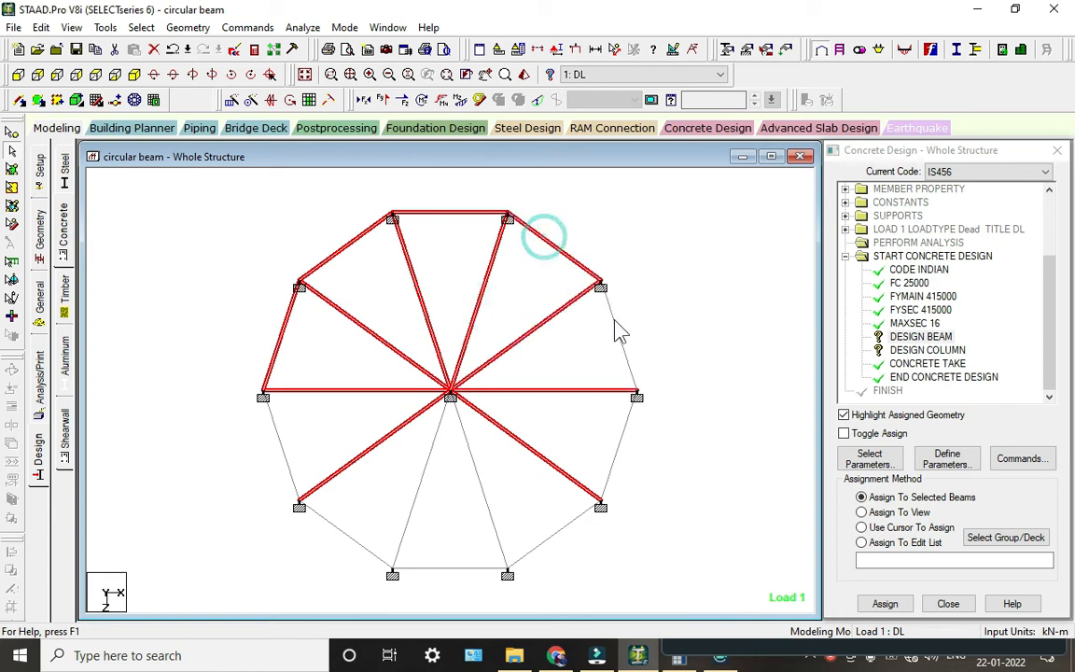
pyautogui.keyDown('ctrl'); pyautogui.click(613, 322); pyautogui.keyUp('ctrl')
pyautogui.keyDown('ctrl'); pyautogui.click(621, 440); pyautogui.keyUp('ctrl')
pyautogui.keyDown('ctrl'); pyautogui.click(532, 543); pyautogui.keyUp('ctrl')
pyautogui.keyDown('ctrl'); pyautogui.click(478, 487); pyautogui.keyUp('ctrl')
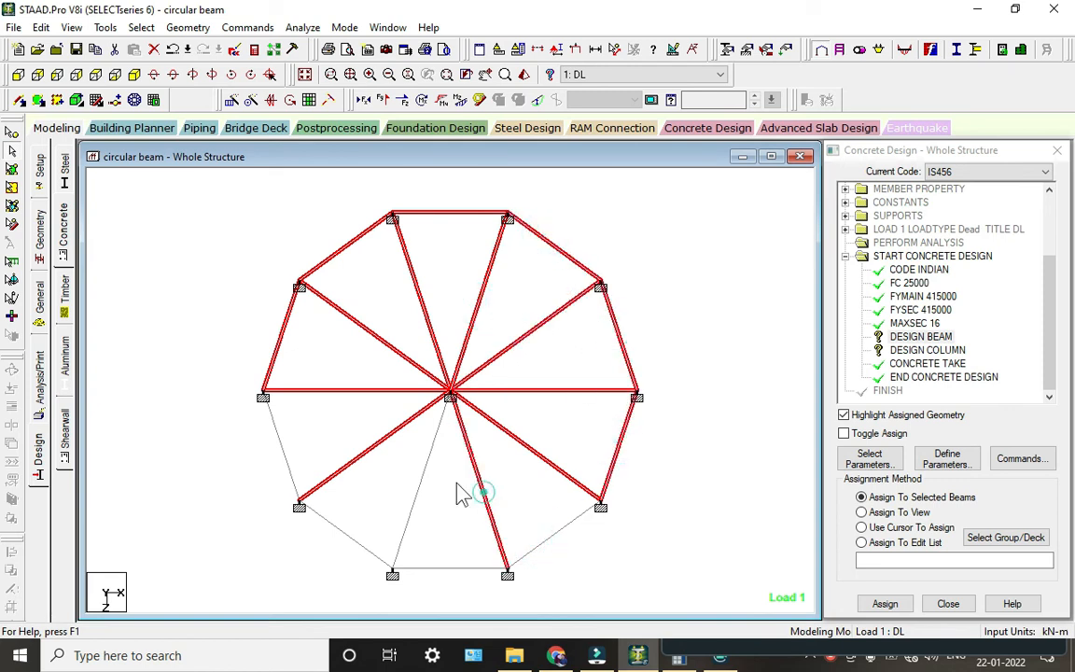
pyautogui.keyDown('ctrl'); pyautogui.click(433, 444); pyautogui.keyUp('ctrl')
pyautogui.keyDown('ctrl'); pyautogui.click(348, 528); pyautogui.keyUp('ctrl')
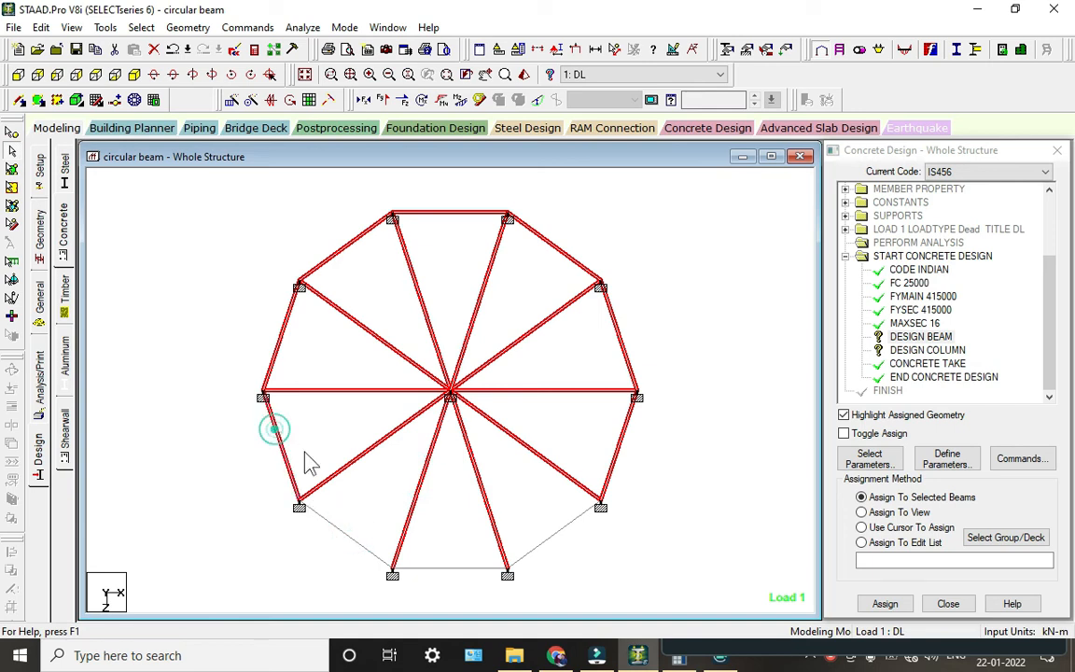
pyautogui.keyDown('ctrl'); pyautogui.click(358, 546); pyautogui.keyUp('ctrl')
pyautogui.keyDown('ctrl'); pyautogui.click(449, 568); pyautogui.keyUp('ctrl')
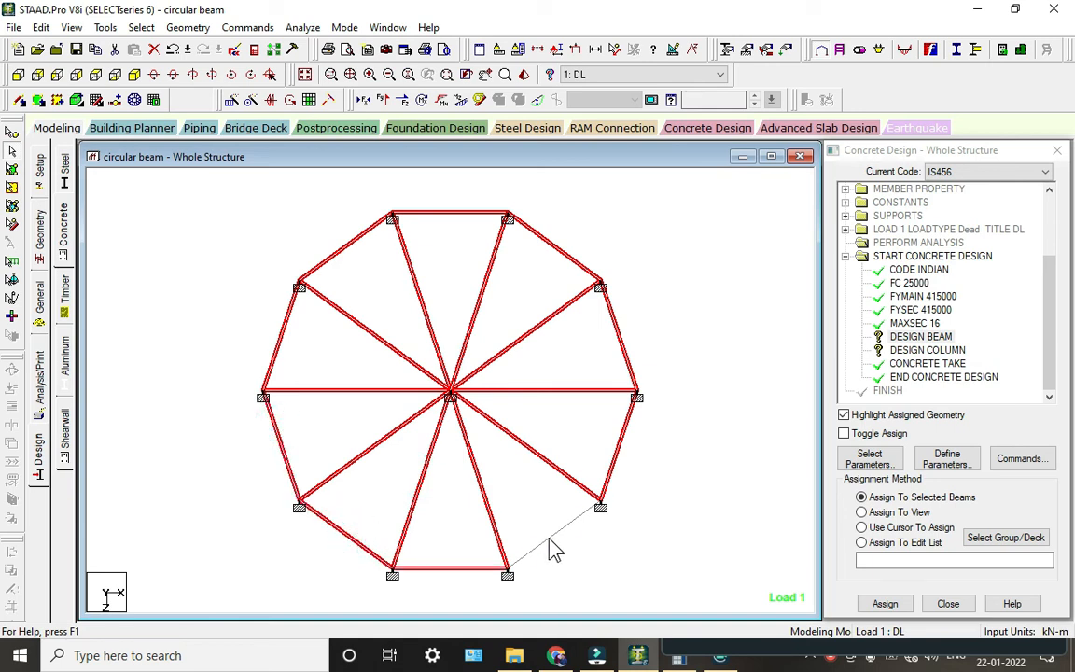
pyautogui.keyDown('ctrl'); pyautogui.click(553, 543); pyautogui.keyUp('ctrl')
pyautogui.click(134, 75)
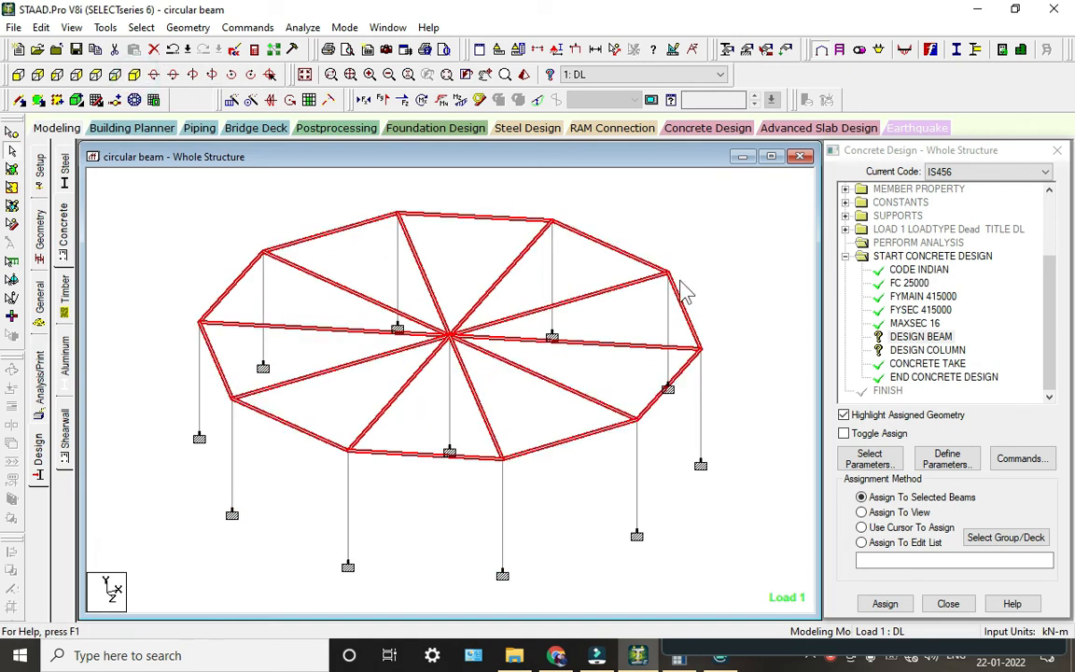
pyautogui.click(896, 512)
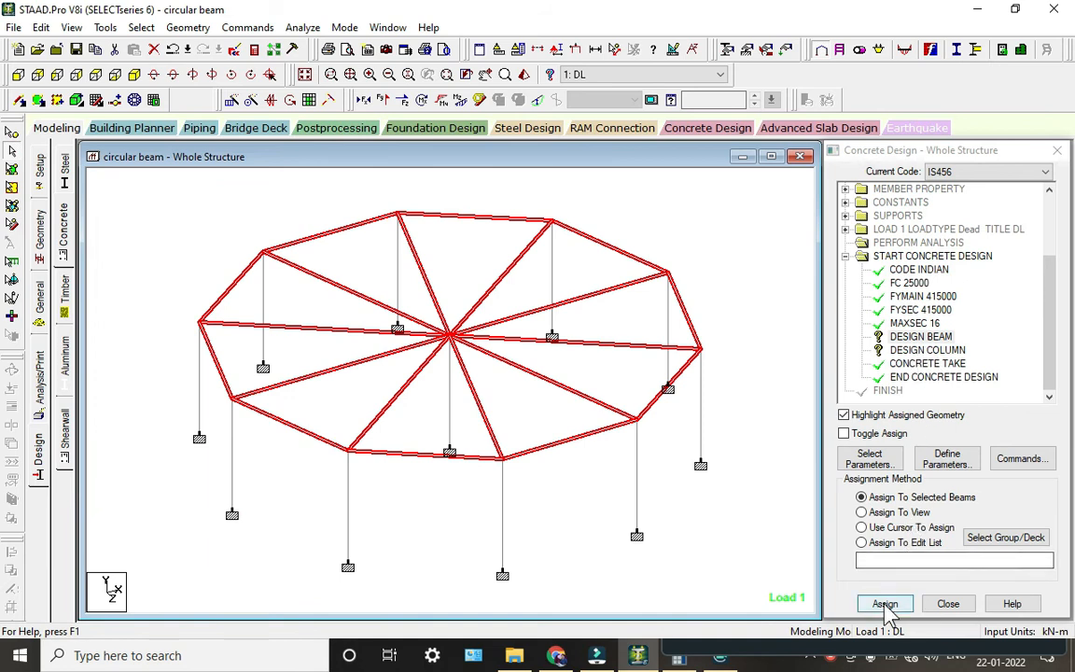
pyautogui.click(887, 607)
pyautogui.click(949, 421)
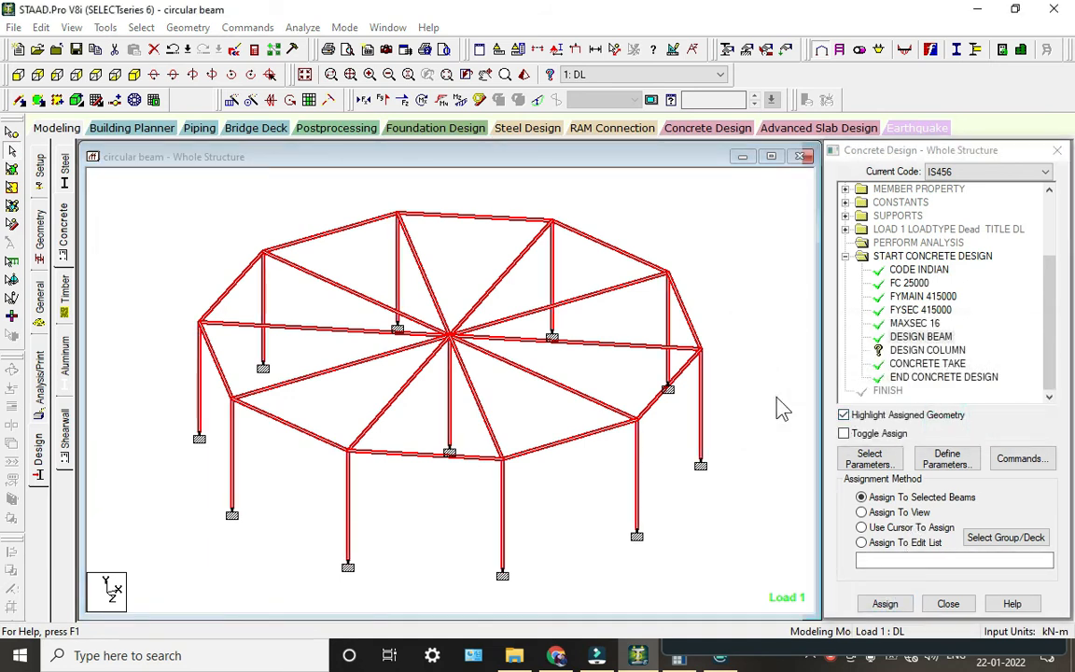
# Assign the DESIGN COLUMN command to all the vertical columns and clear the member selection
pyautogui.click(916, 351)
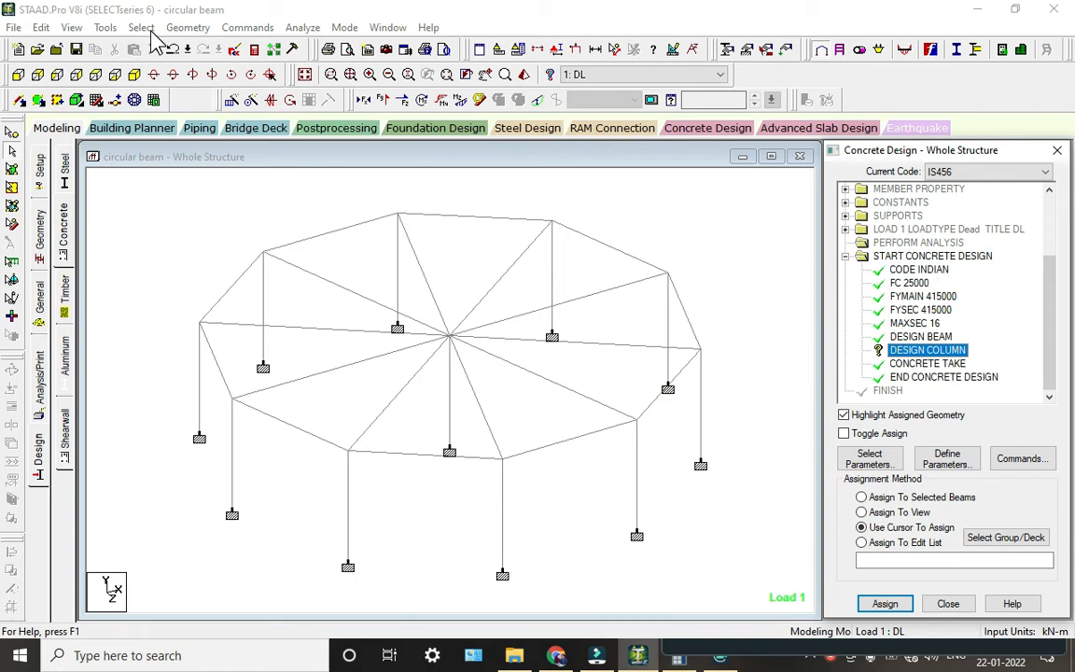
pyautogui.click(141, 27)
pyautogui.moveTo(294, 336)
pyautogui.click(341, 345)
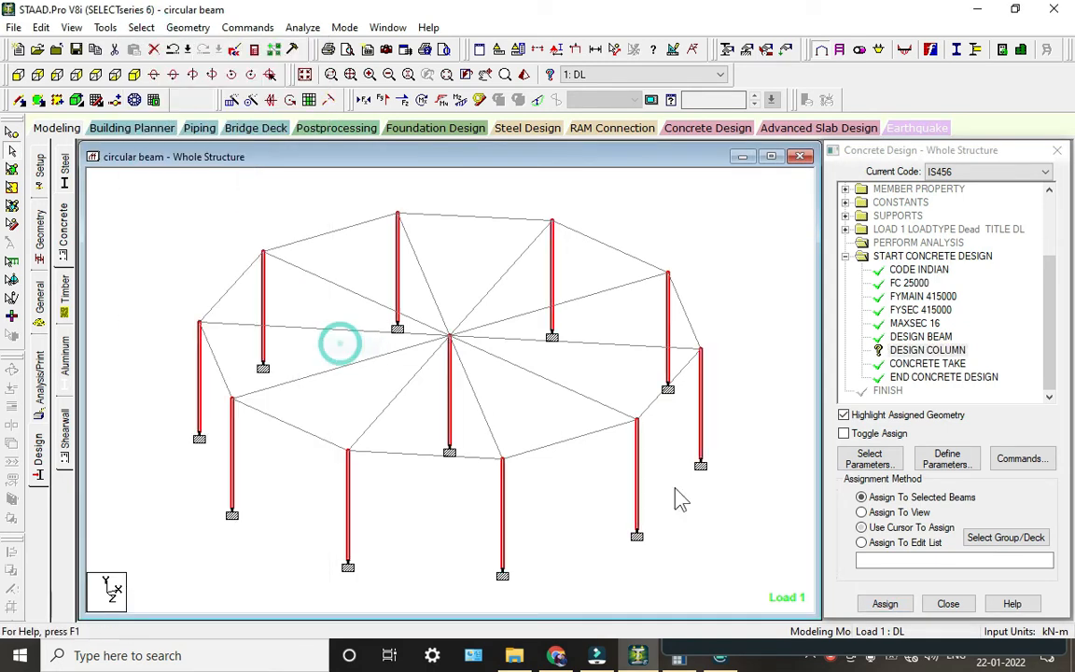
pyautogui.click(885, 604)
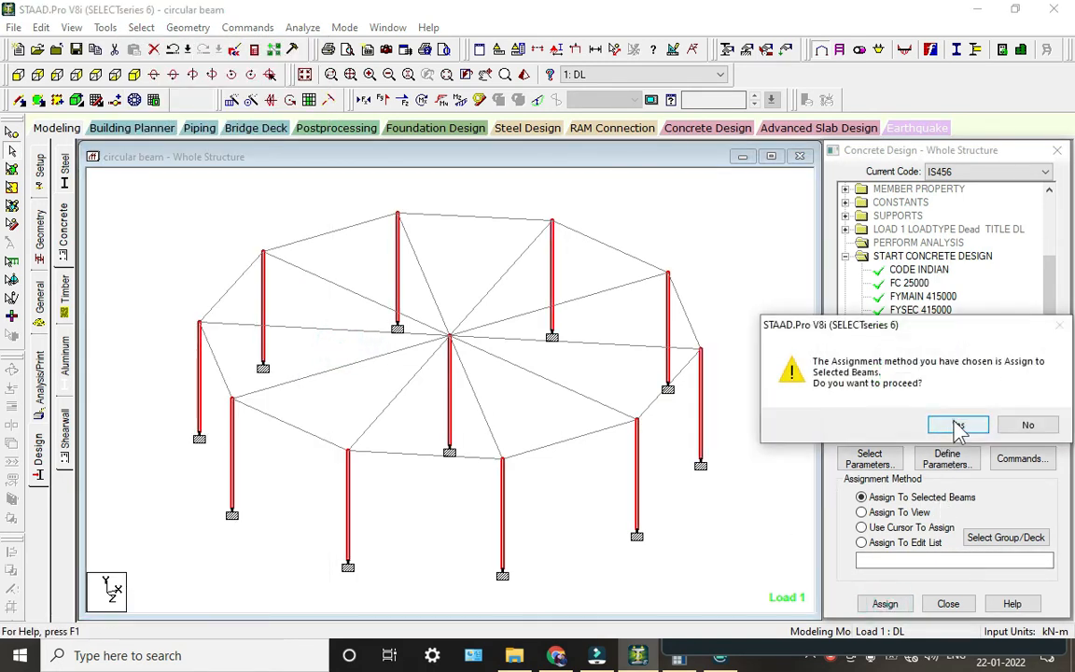
pyautogui.click(959, 426)
pyautogui.click(743, 341)
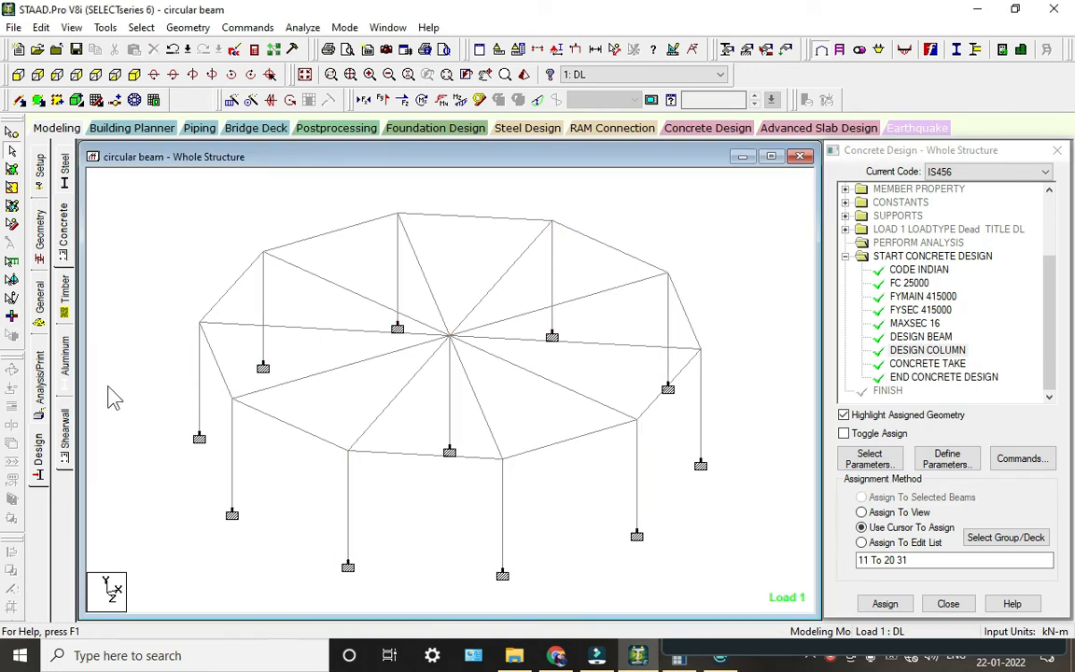
# Add a Perform Analysis command with the No Print option after the concrete design
pyautogui.click(41, 369)
pyautogui.click(484, 509)
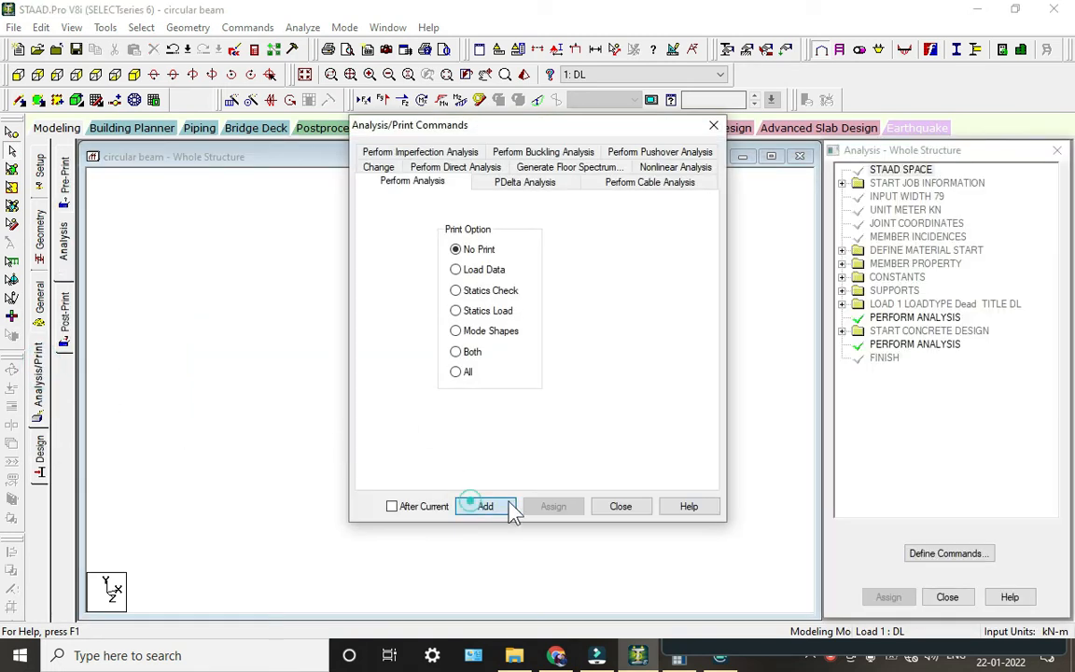
pyautogui.click(621, 505)
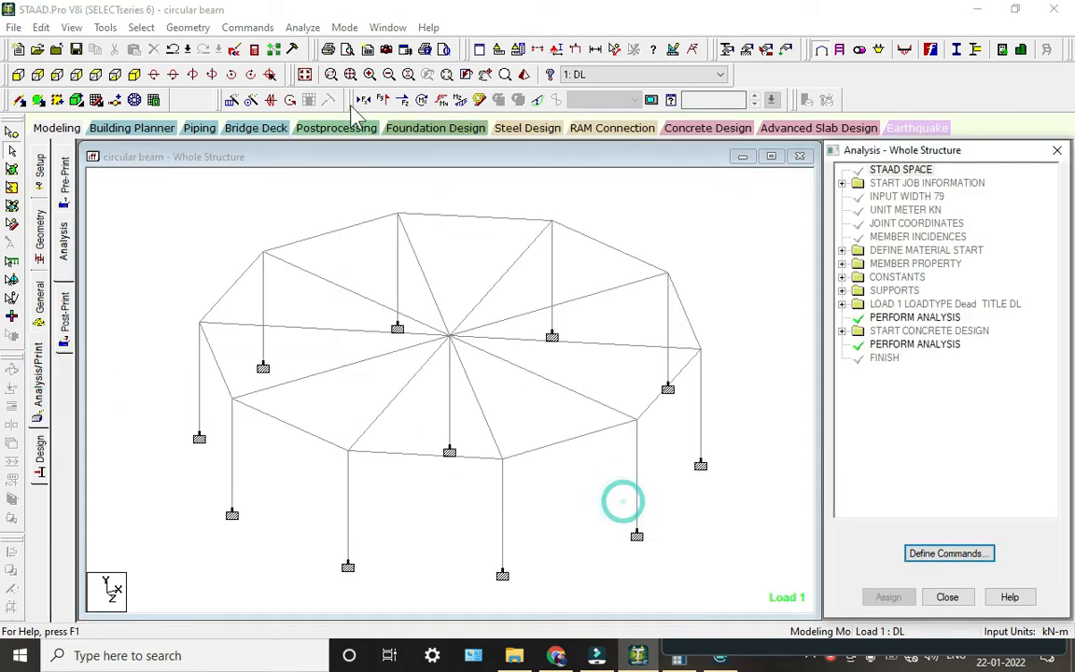
# Run the analysis and design, and continue to Post Processing mode
pyautogui.click(303, 28)
pyautogui.click(312, 47)
pyautogui.click(439, 365)
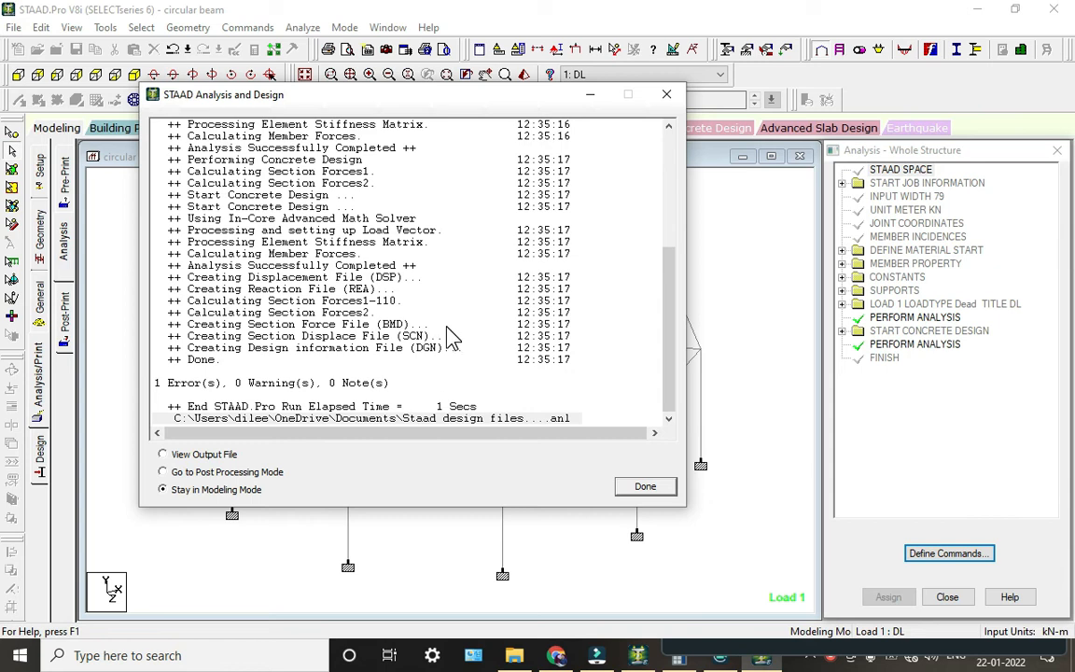
pyautogui.click(210, 472)
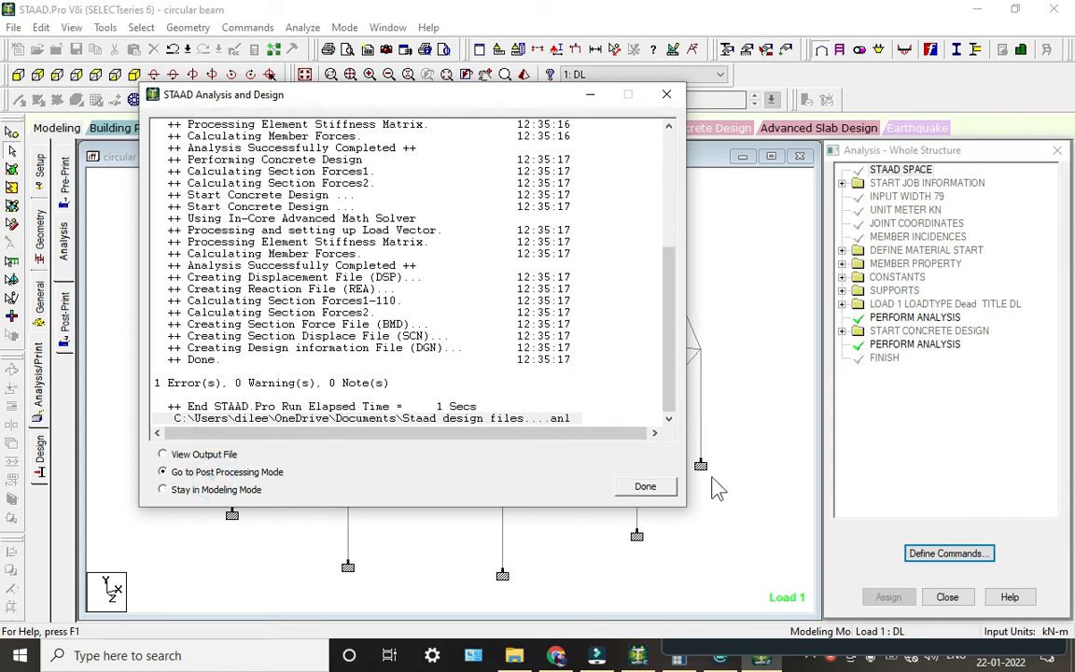
pyautogui.click(661, 485)
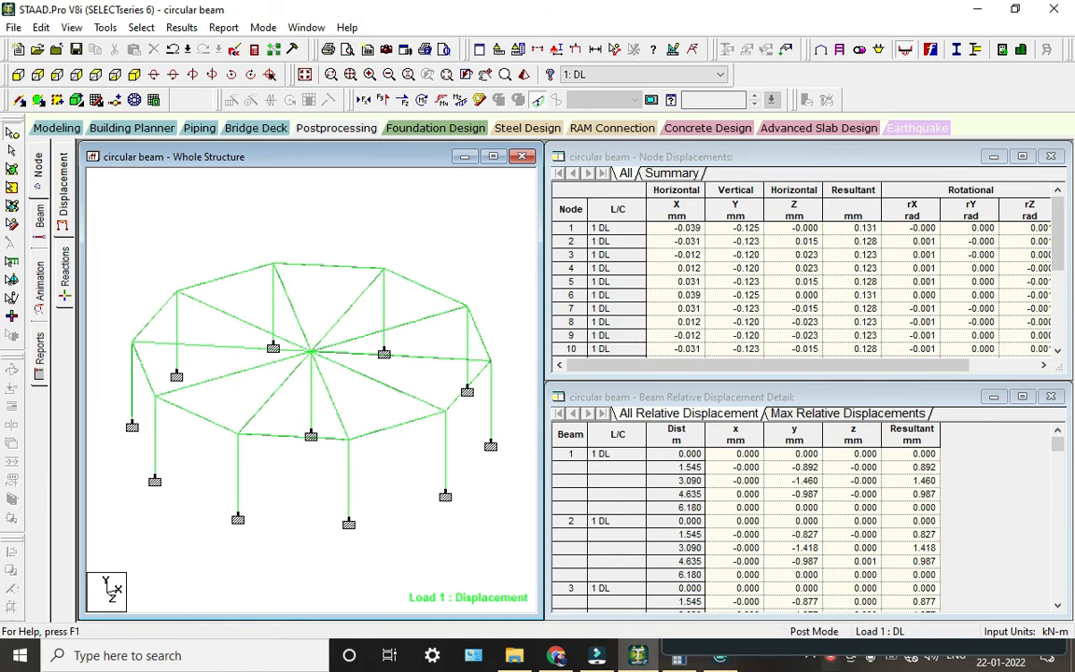
# Show the beam bending moments and examine beam 3's geometry, property, loading, shear bending, deflection and concrete design
pyautogui.click(850, 469)
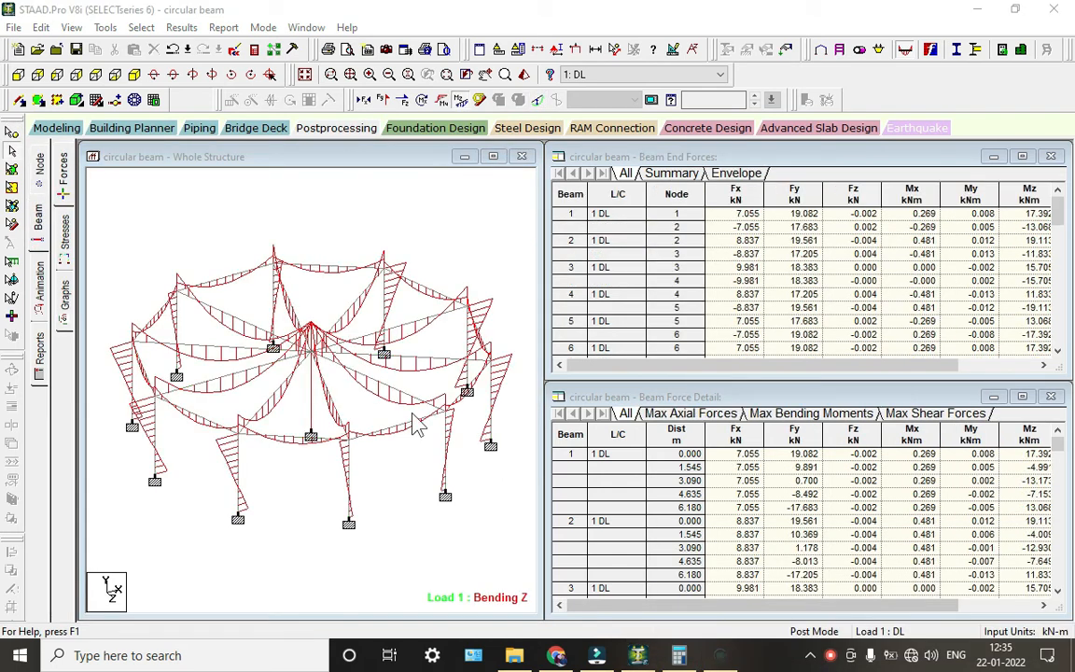
pyautogui.click(229, 279)
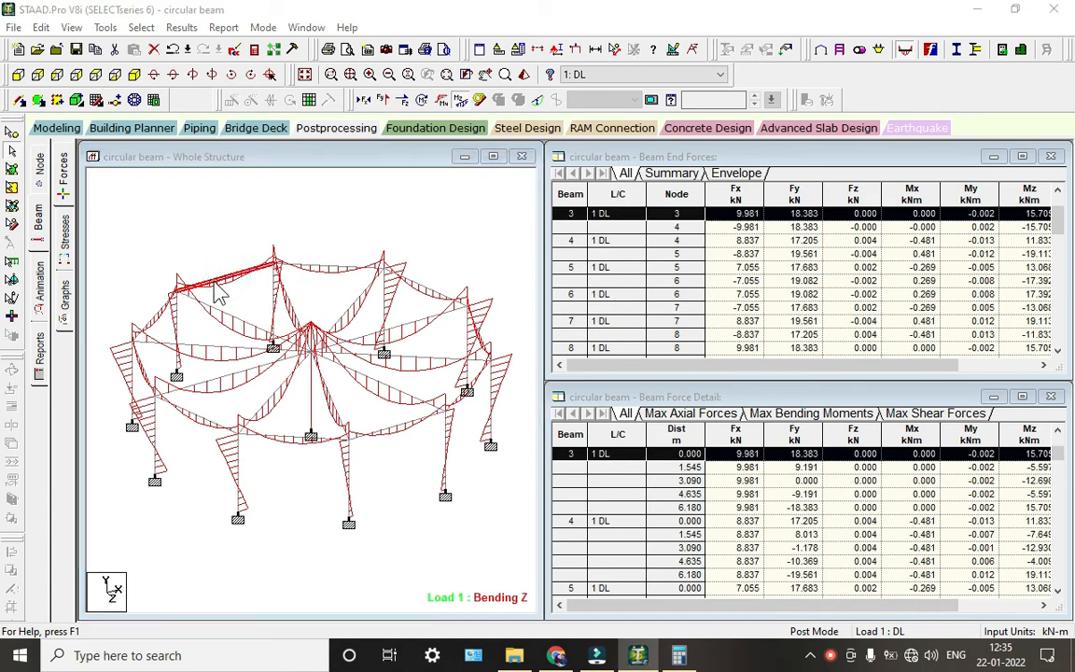
pyautogui.doubleClick(192, 273)
pyautogui.click(407, 159)
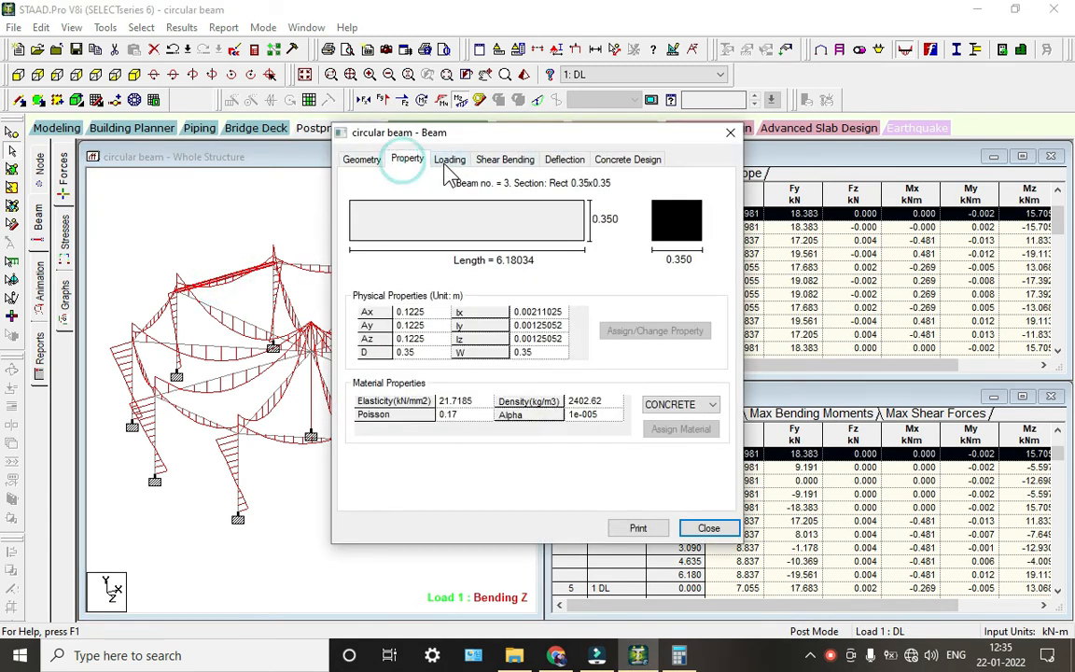
pyautogui.click(449, 160)
pyautogui.click(504, 160)
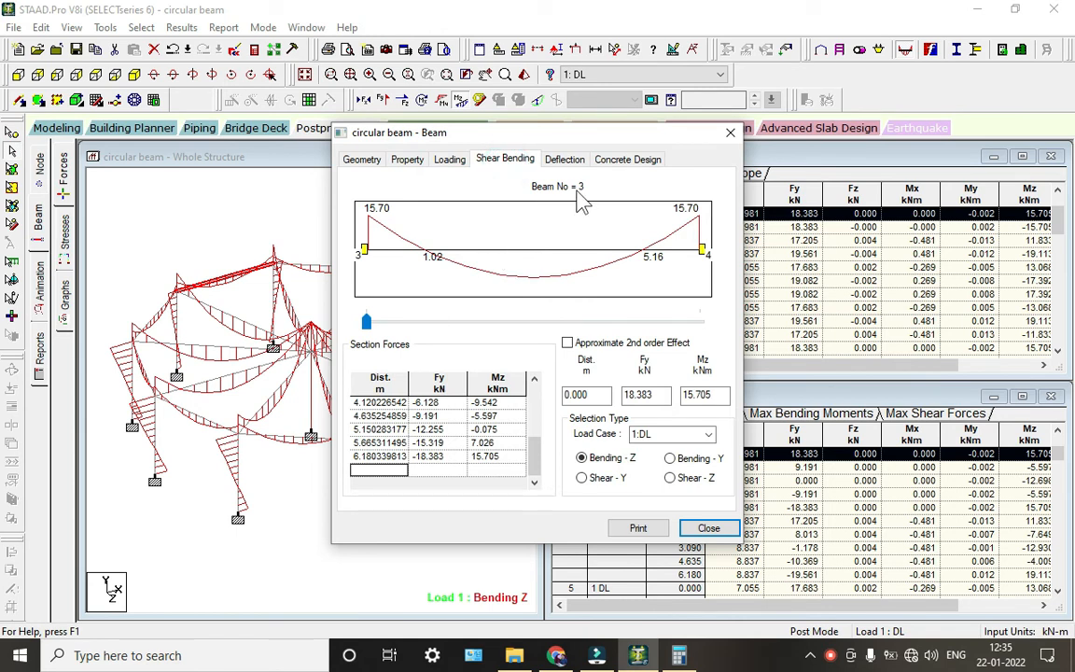
pyautogui.click(558, 164)
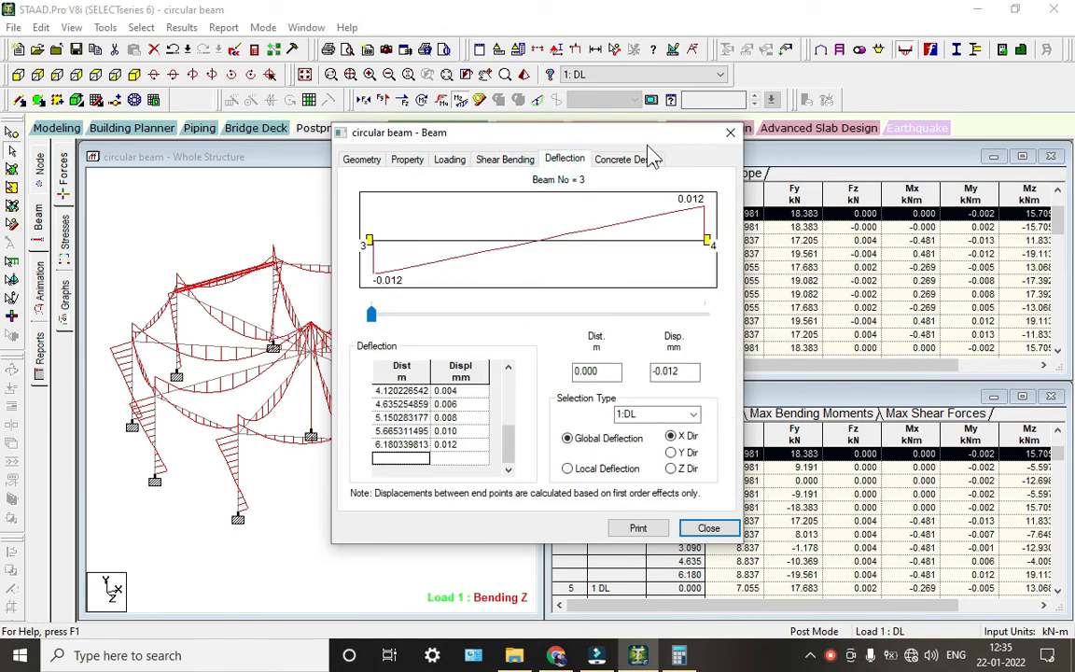
pyautogui.click(620, 159)
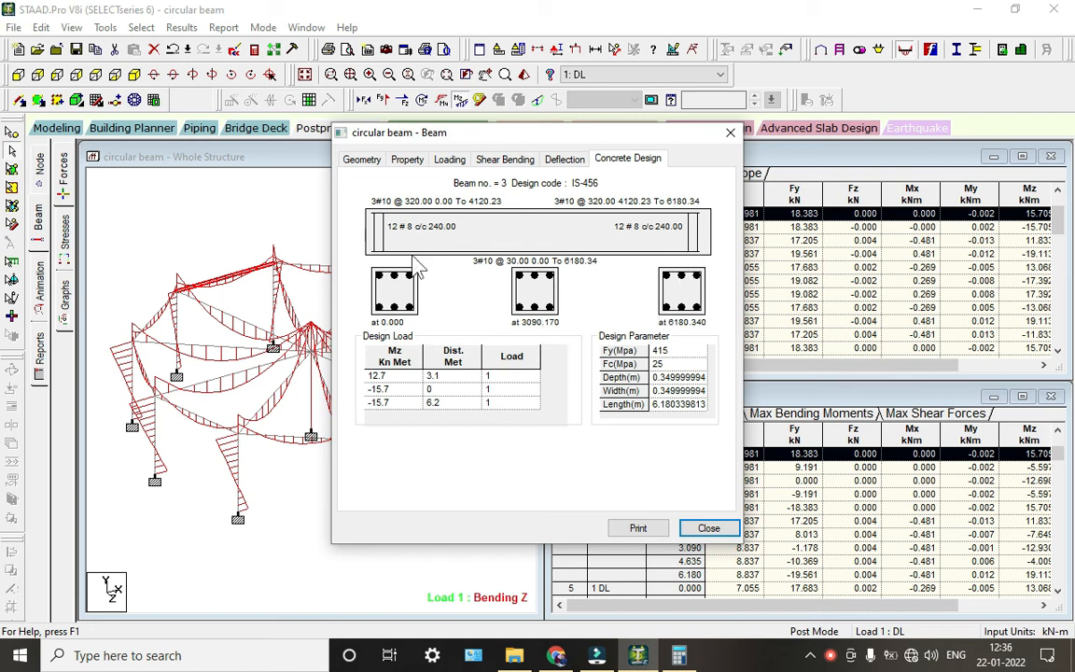
pyautogui.click(364, 161)
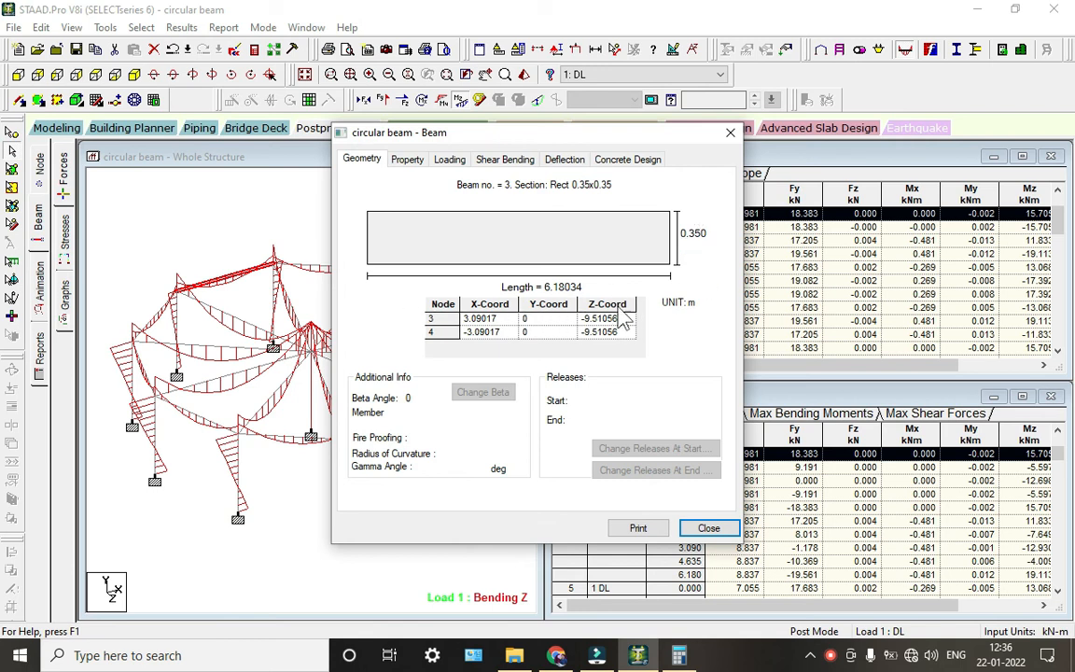
pyautogui.click(708, 529)
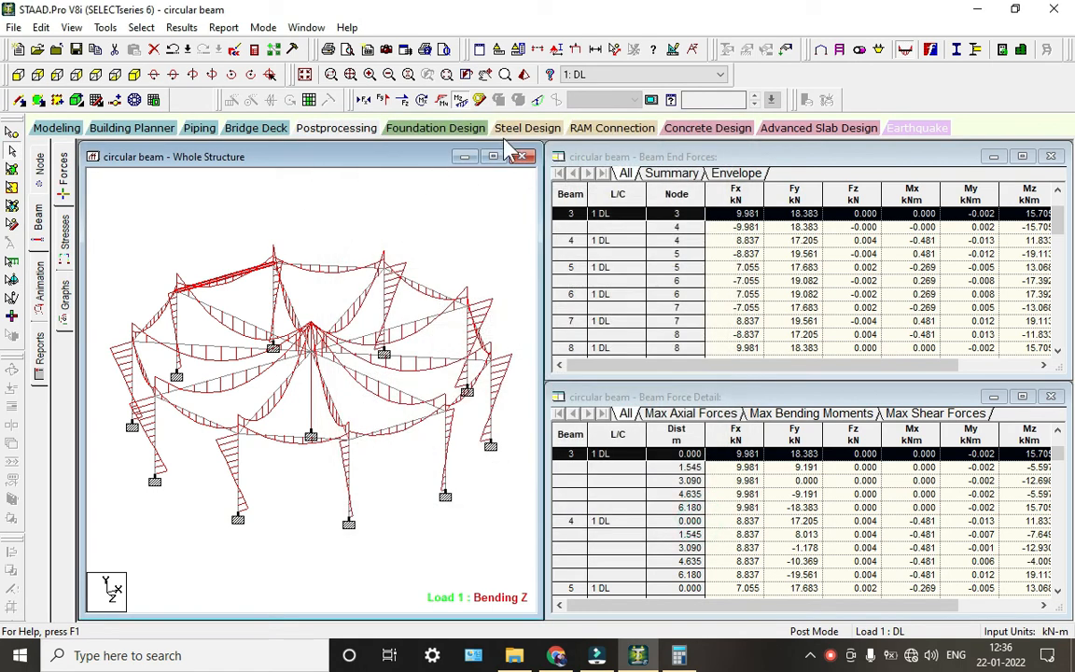
# Display the bending moment, shear force and axial force graphs for beam 3
pyautogui.click(63, 299)
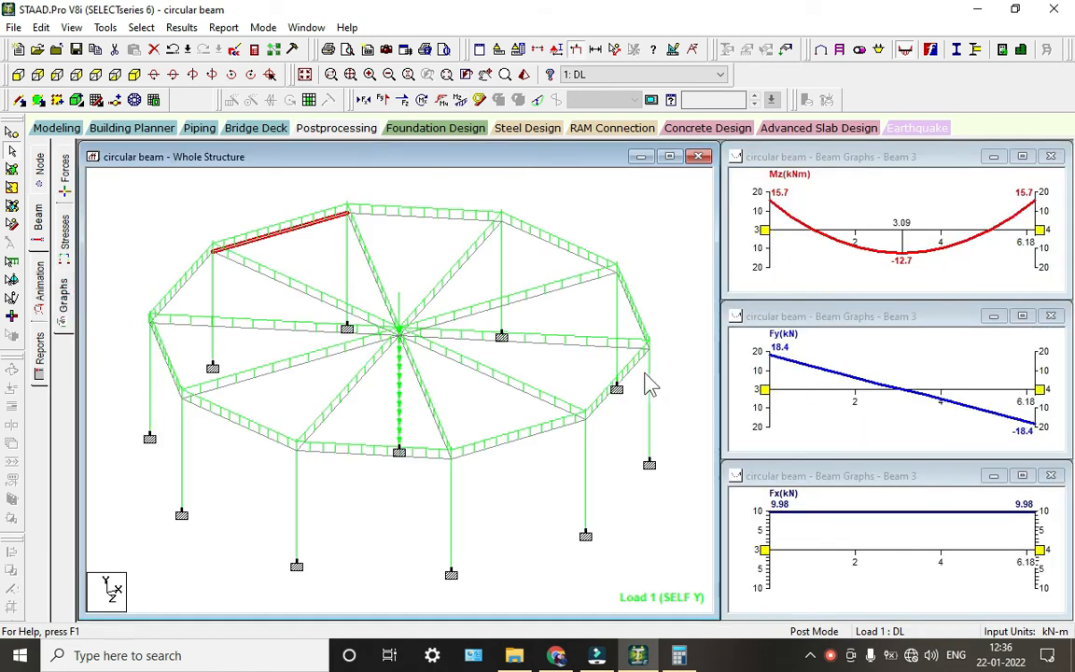
pyautogui.click(794, 210)
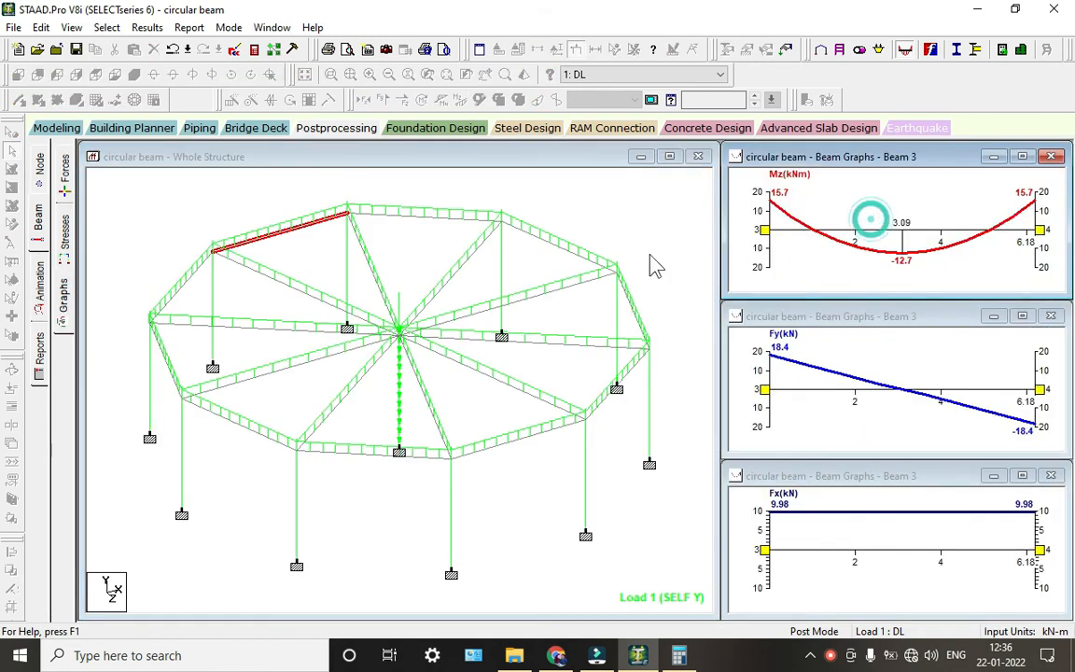
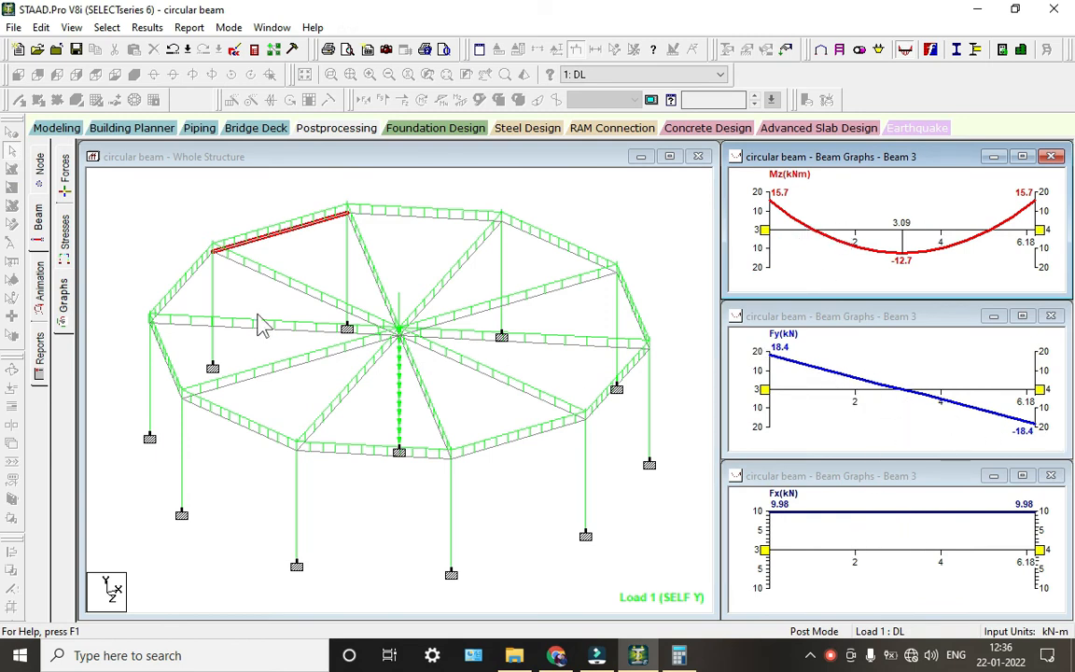
# Display the moment, shear and axial force graphs for outer column 15, central column 31 and radial beam 26
pyautogui.click(150, 357)
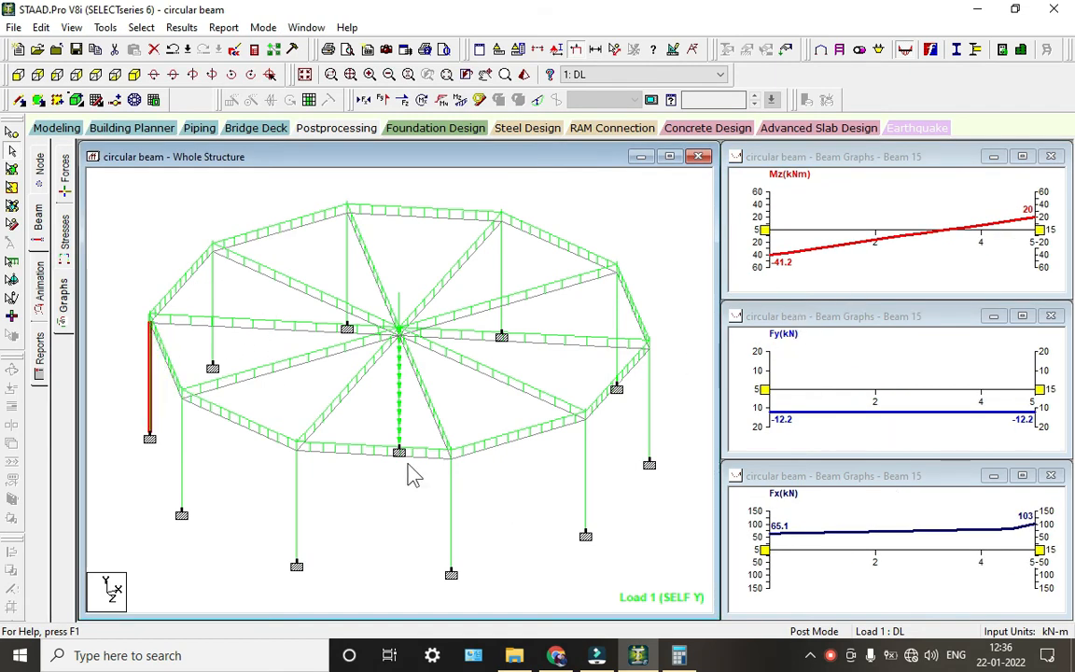
pyautogui.click(402, 369)
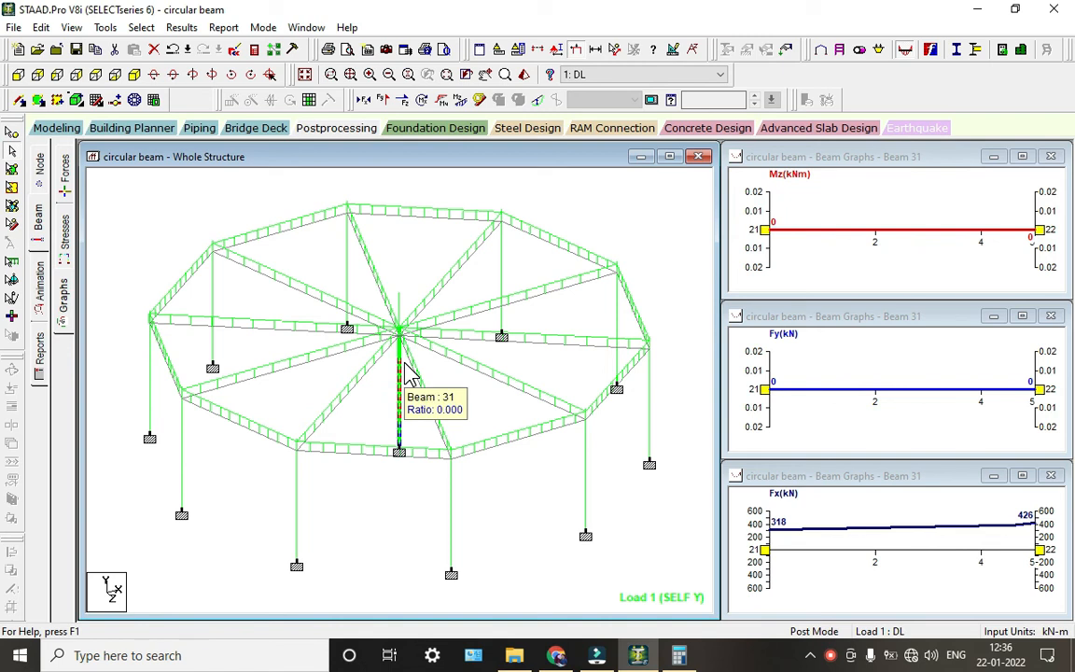
pyautogui.click(466, 365)
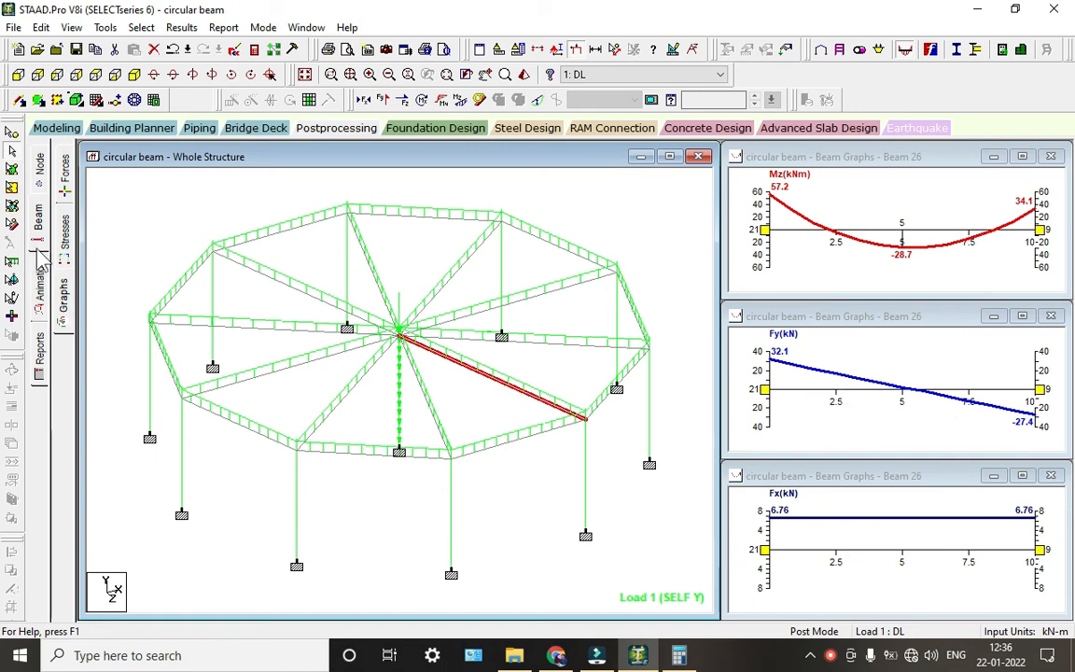
# Show the beam force results and replace the Bending Z diagram with an enlarged Shear Y diagram
pyautogui.click(63, 170)
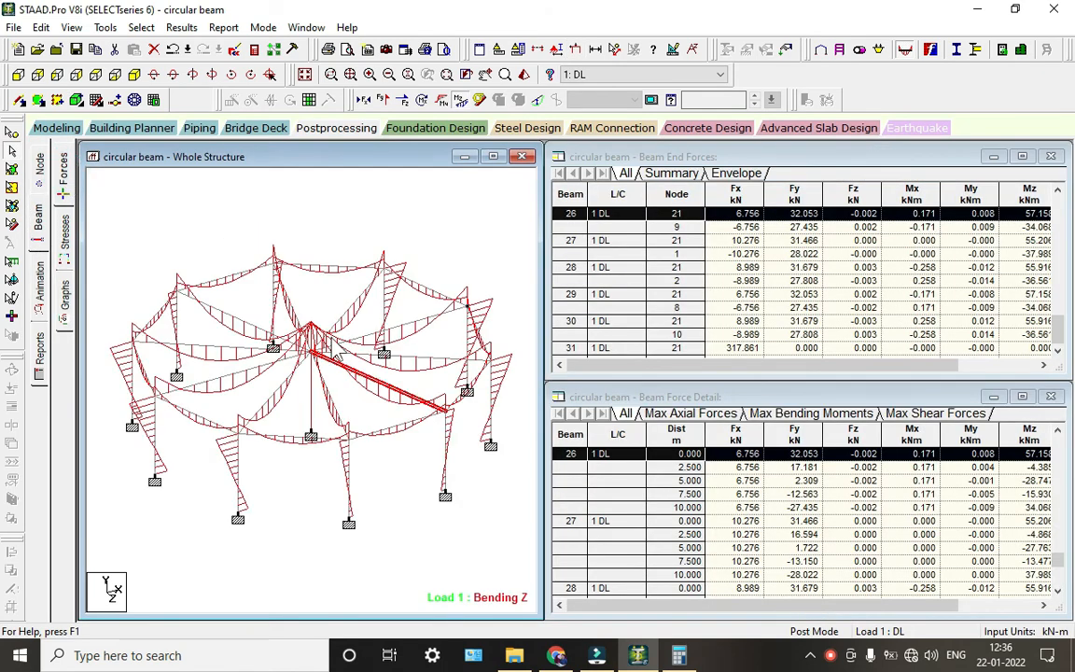
pyautogui.click(383, 101)
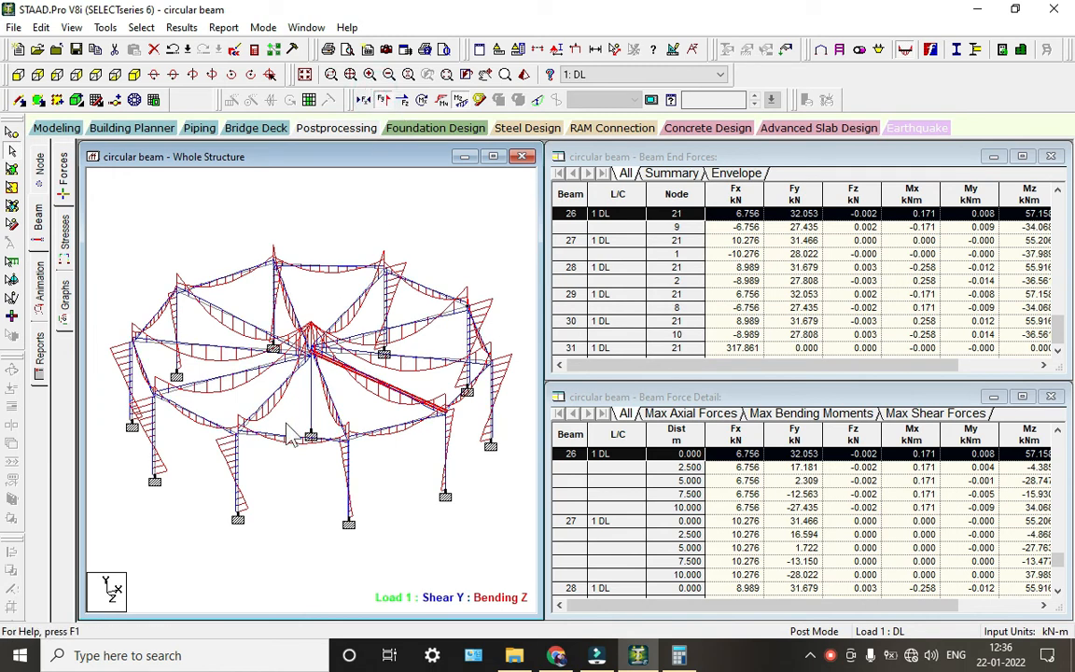
pyautogui.click(460, 101)
pyautogui.scroll(2, 347, 320)
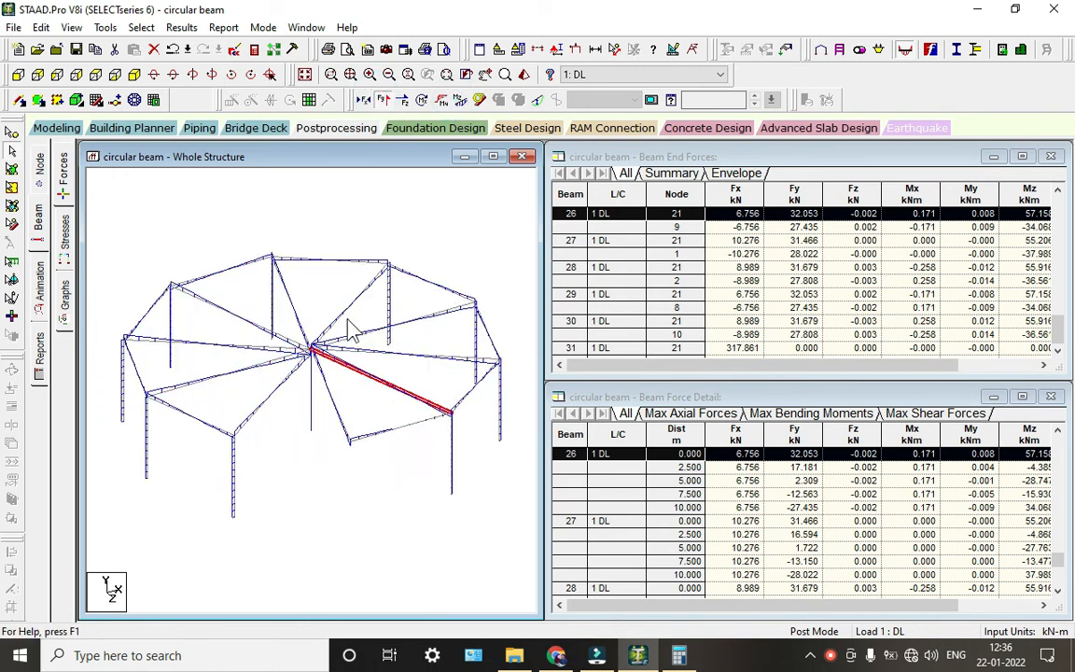
pyautogui.keyDown('ctrl'); pyautogui.scroll(4, 348, 320); pyautogui.keyUp('ctrl')
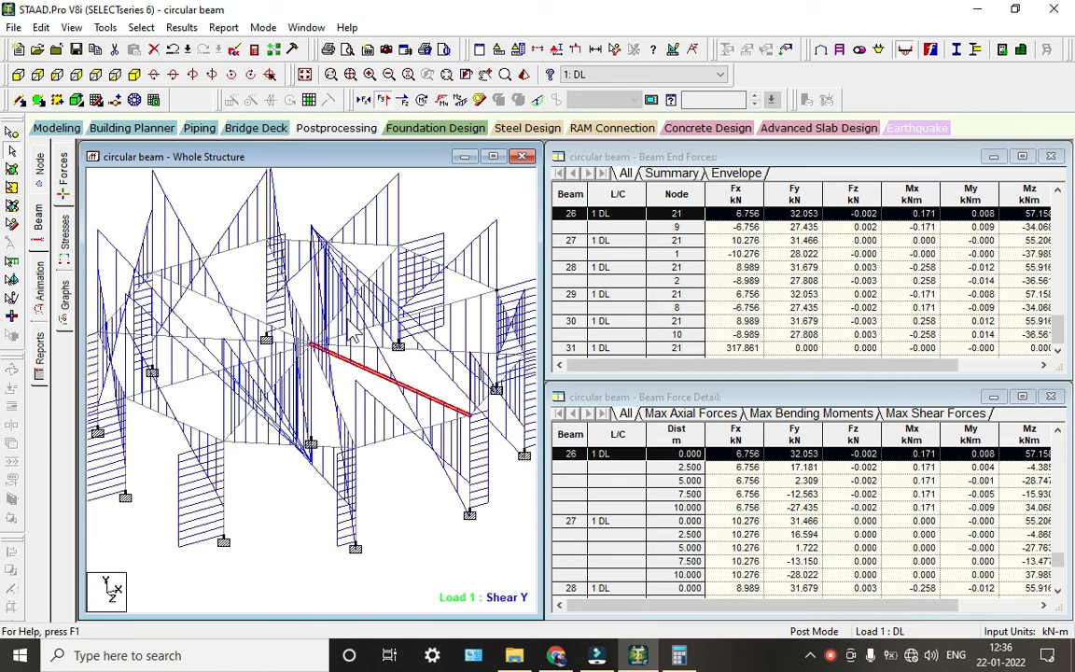
pyautogui.keyDown('ctrl'); pyautogui.scroll(-3, 348, 319); pyautogui.keyUp('ctrl')
pyautogui.keyDown('ctrl'); pyautogui.scroll(-4, 348, 319); pyautogui.keyUp('ctrl')
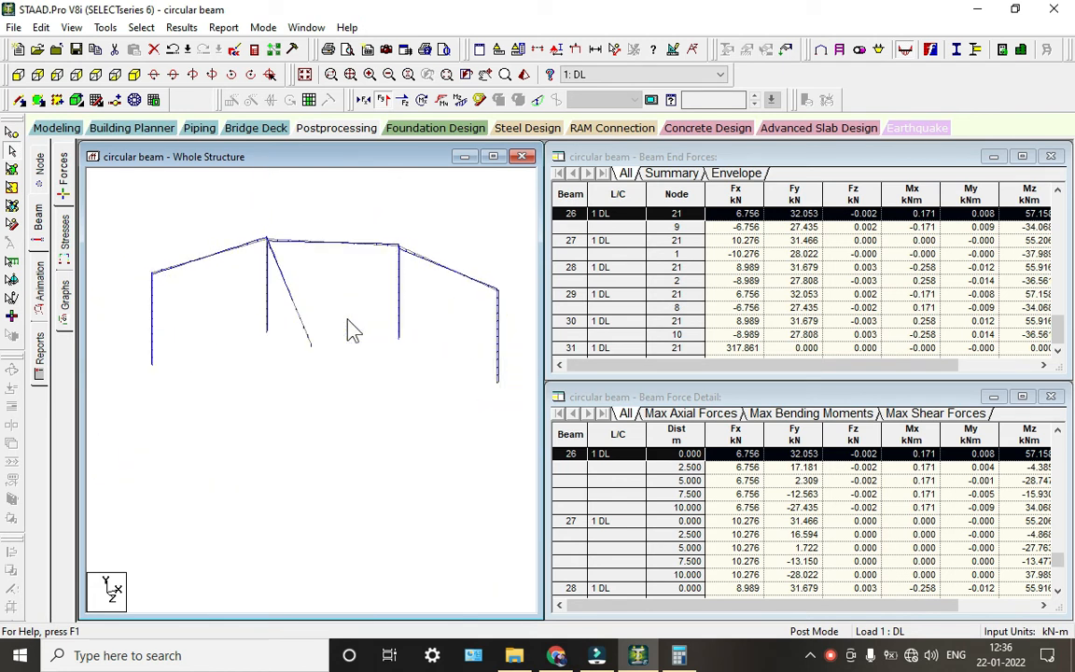
pyautogui.keyDown('ctrl'); pyautogui.scroll(4, 348, 327); pyautogui.keyUp('ctrl')
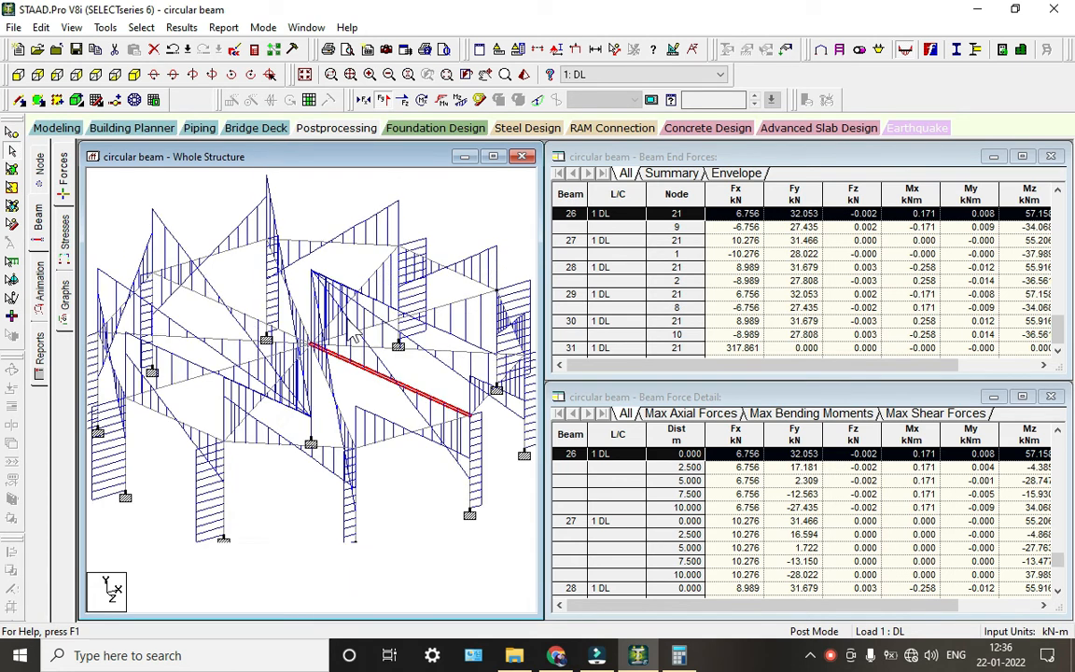
# Animate the structure's section displacement under the dead load
pyautogui.click(41, 291)
pyautogui.click(374, 191)
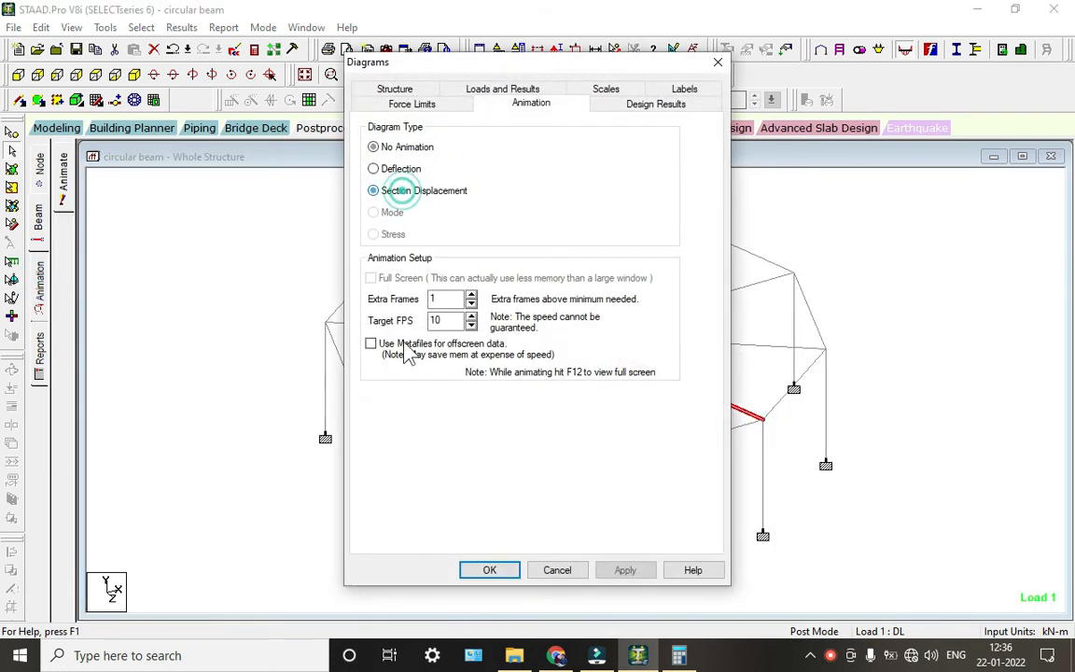
pyautogui.click(492, 570)
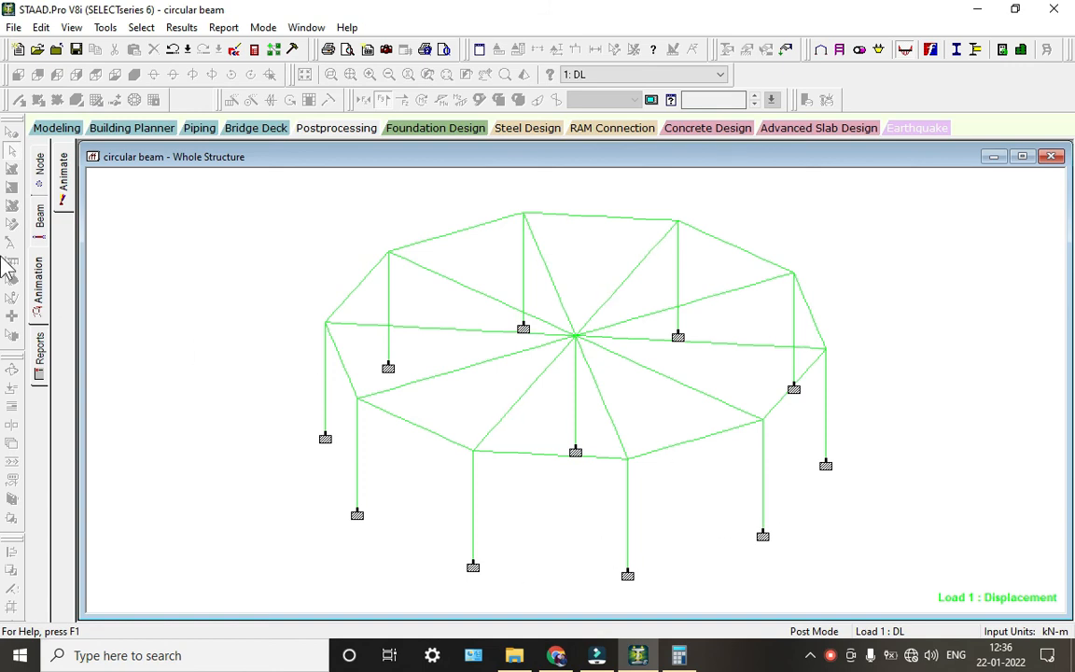
# Animate the structure's deflection under the dead load
pyautogui.click(39, 278)
pyautogui.click(399, 168)
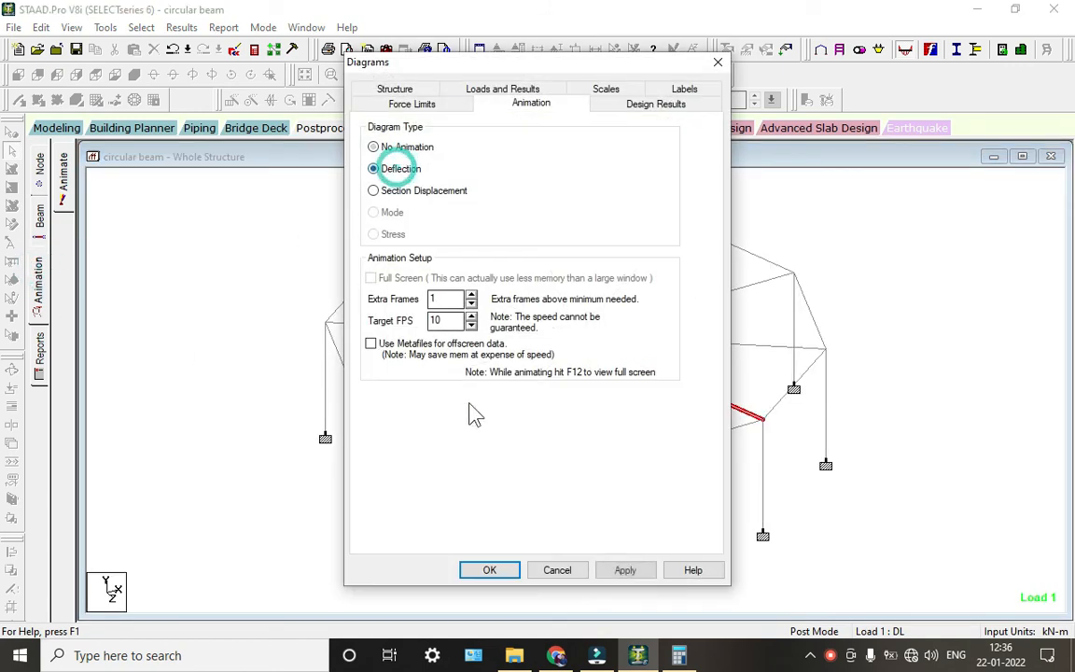
pyautogui.click(495, 569)
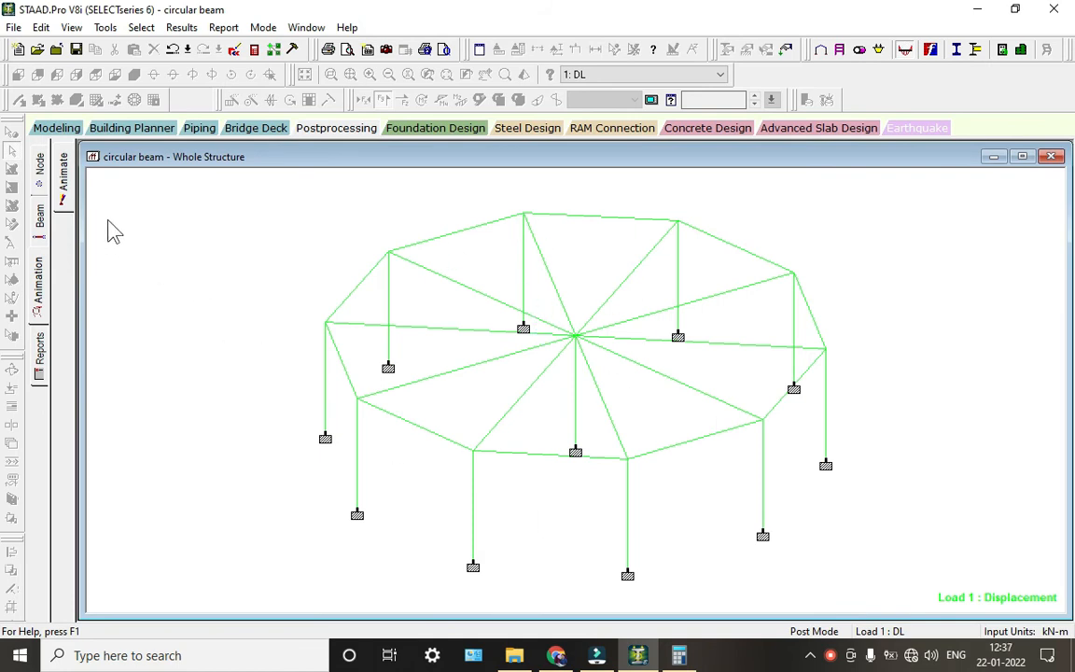
# Open the analysis output at the concrete design results and examine beam 1's required, provided and shear reinforcement
pyautogui.click(258, 52)
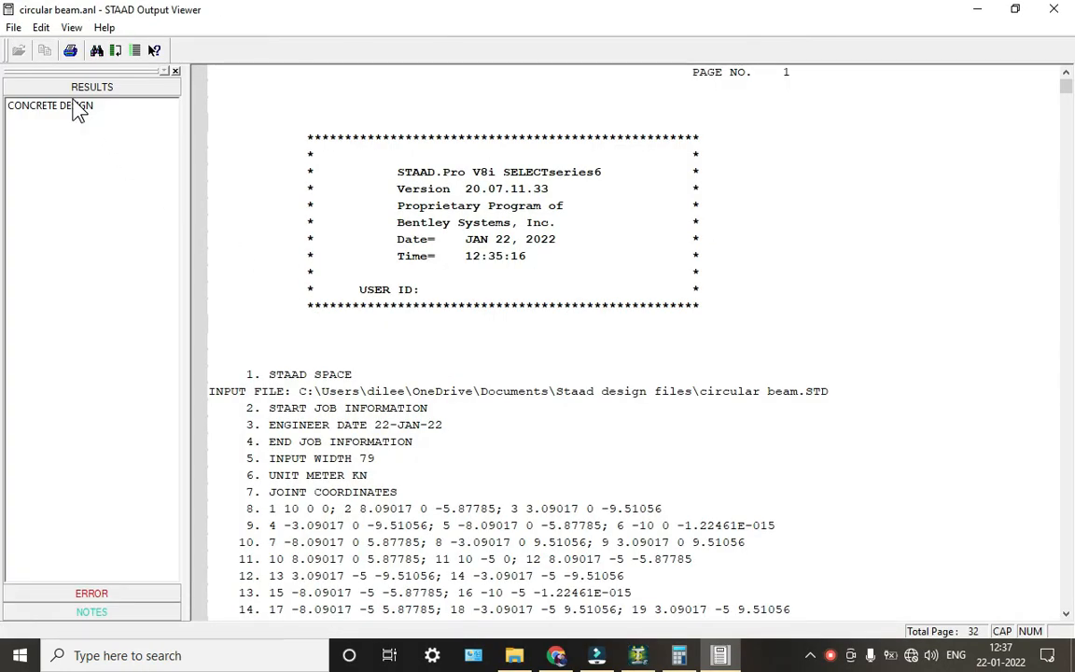
pyautogui.click(67, 110)
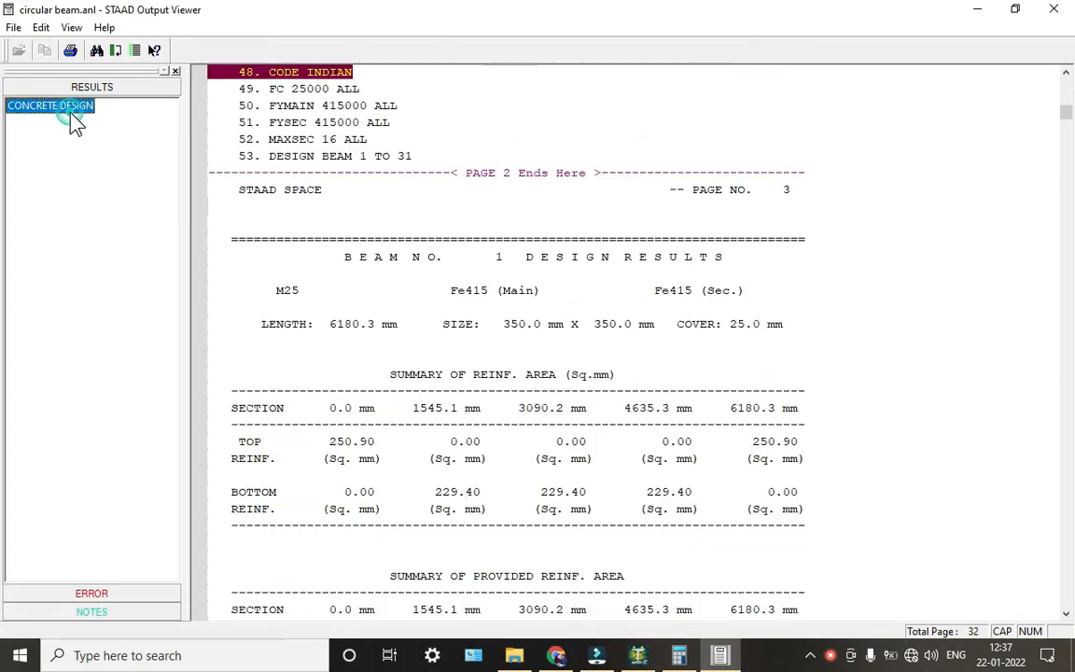
pyautogui.scroll(-4, 439, 257)
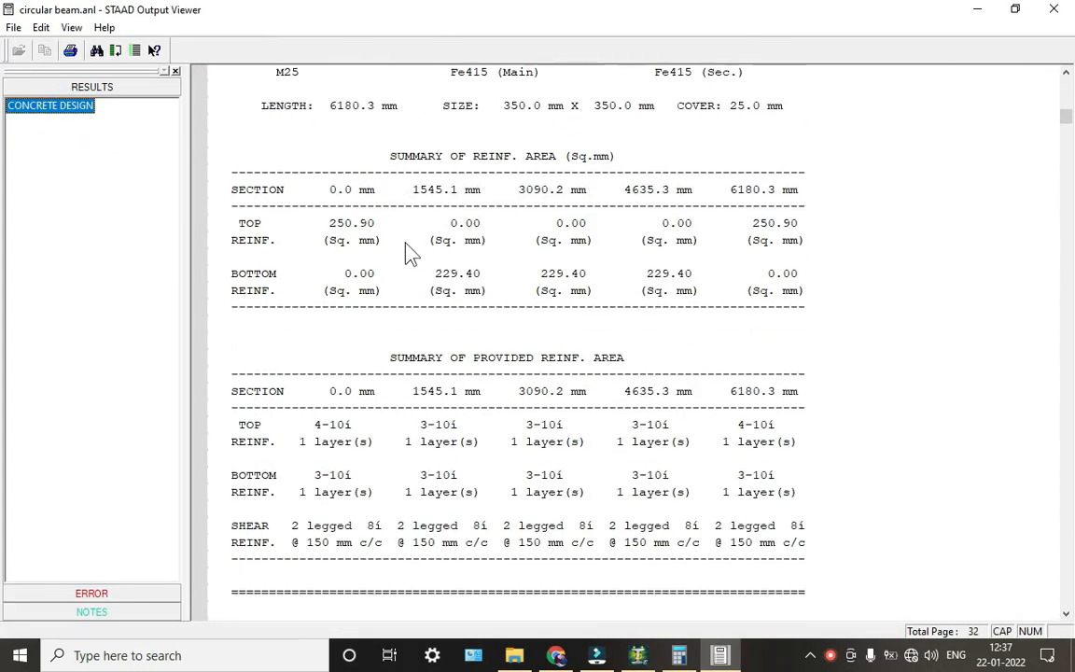
pyautogui.moveTo(252, 233); pyautogui.dragTo(602, 348)
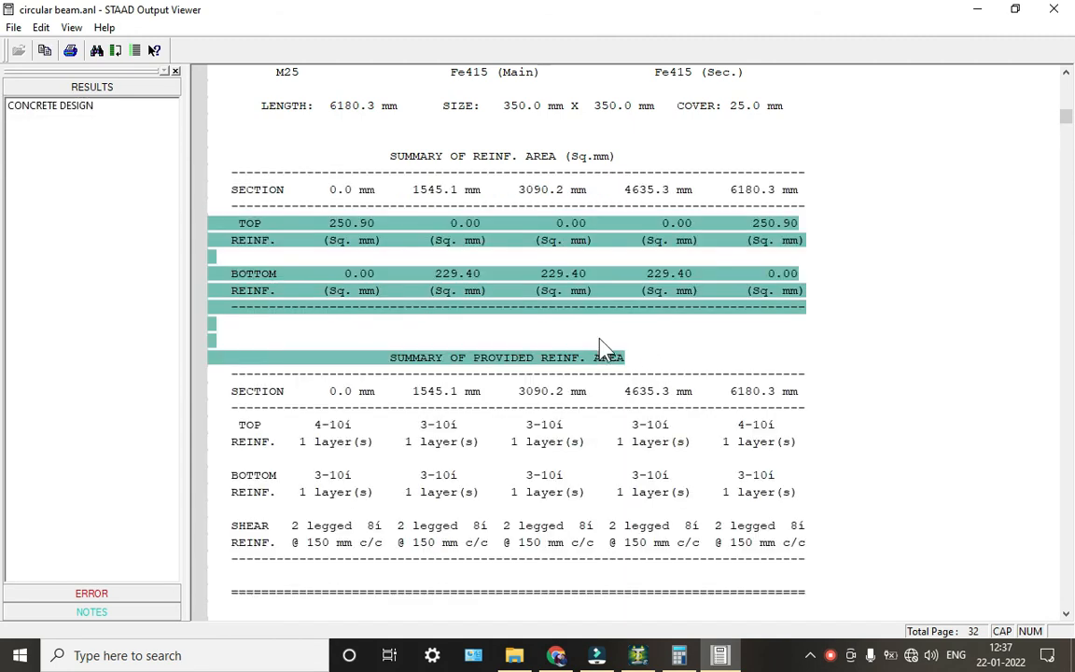
pyautogui.click(652, 345)
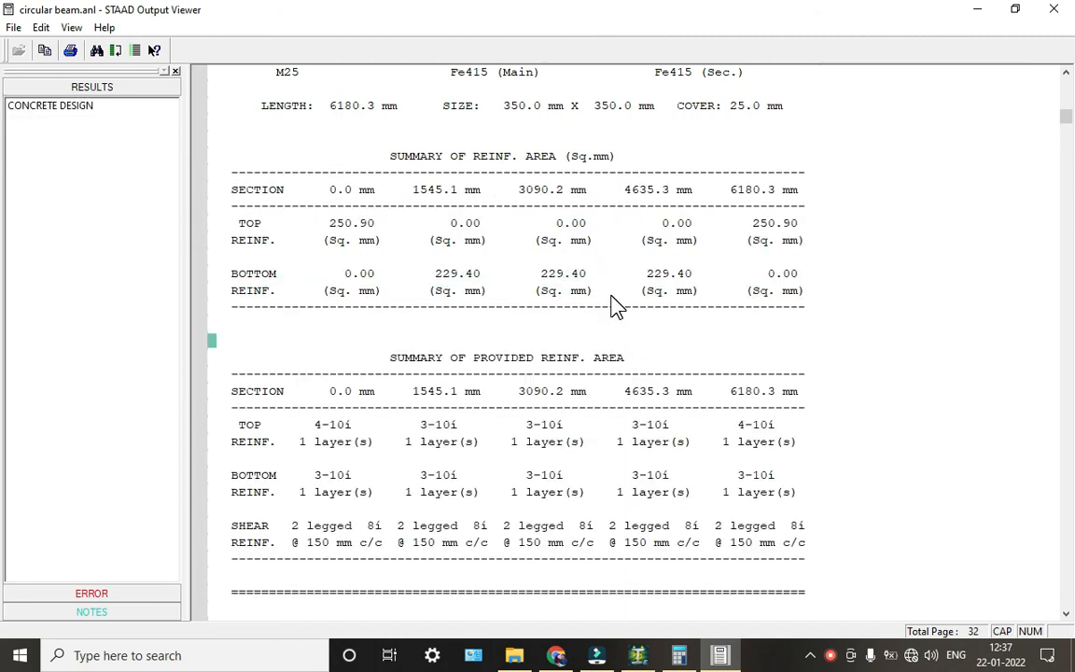
pyautogui.scroll(-5, 606, 305)
pyautogui.moveTo(328, 307); pyautogui.dragTo(601, 311)
pyautogui.click(338, 298)
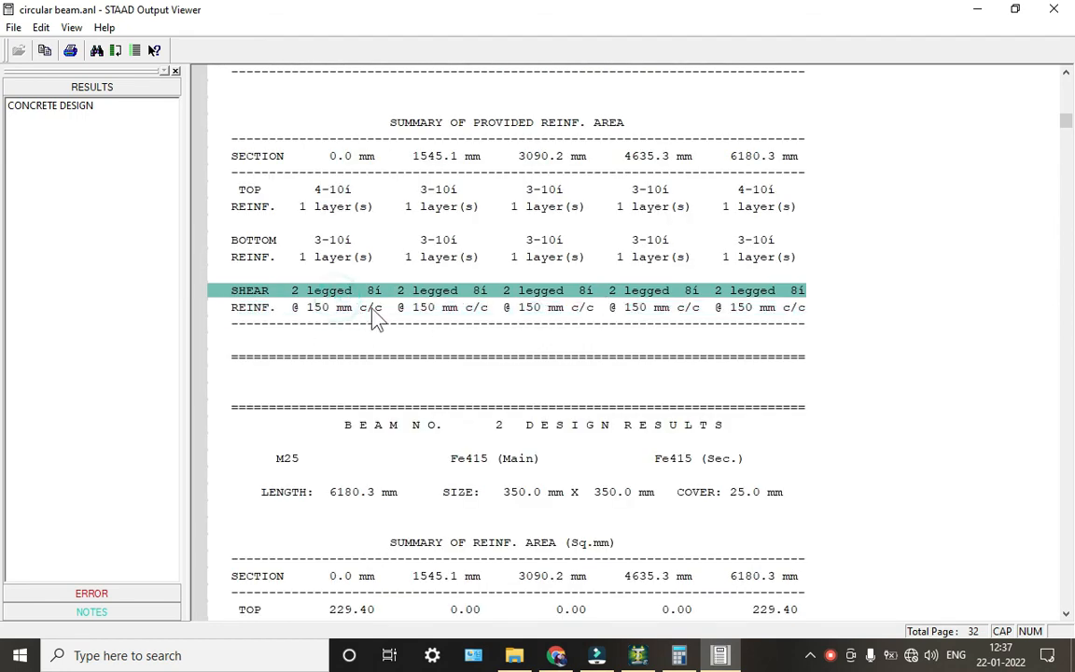
pyautogui.click(333, 318)
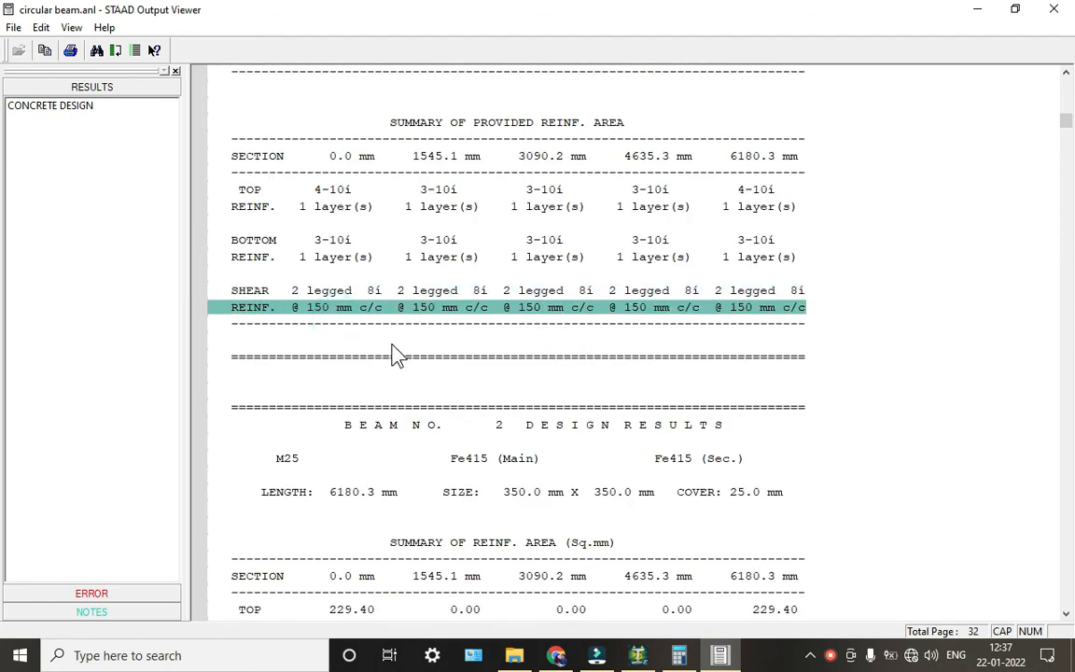
# Read through the concrete design results for beams 2 to 5
pyautogui.scroll(-10, 390, 324)
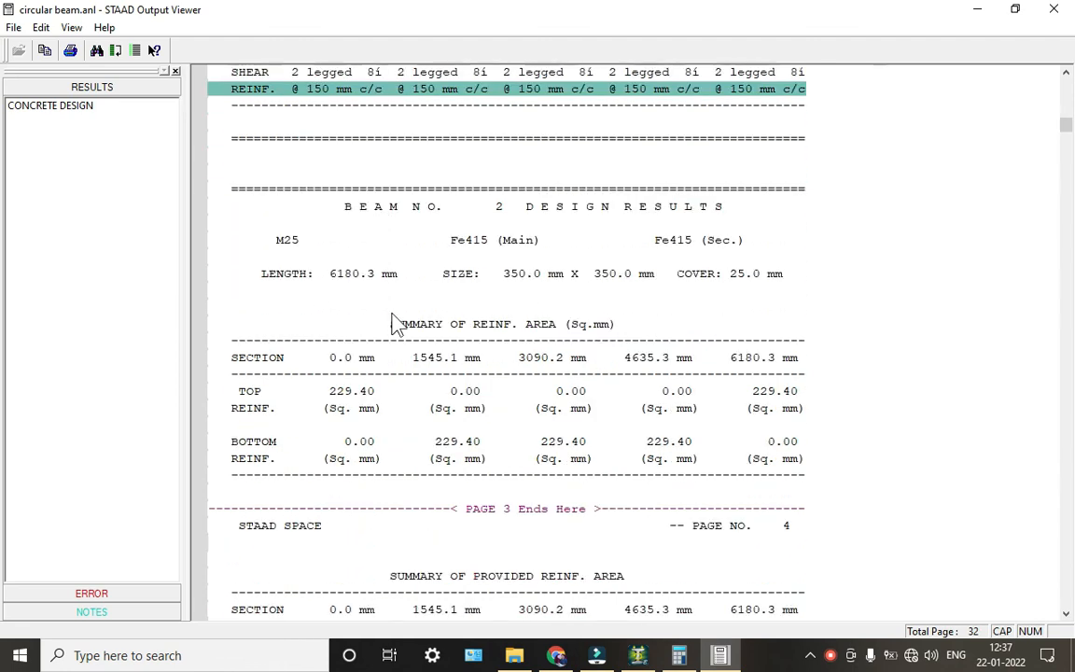
pyautogui.scroll(-14, 311, 320)
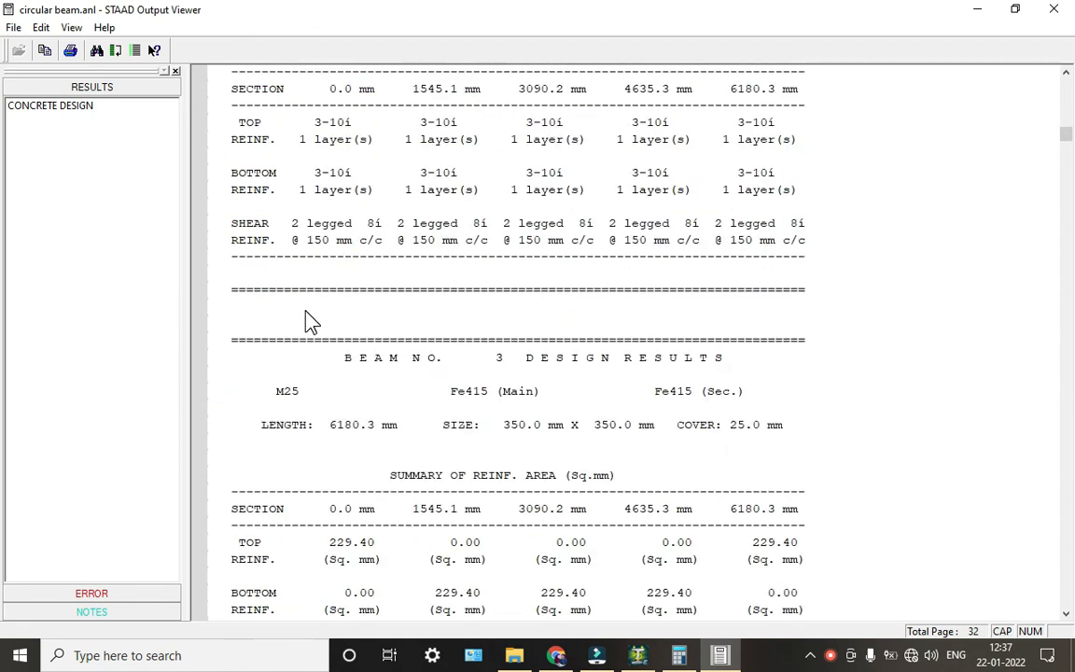
pyautogui.scroll(-9, 315, 321)
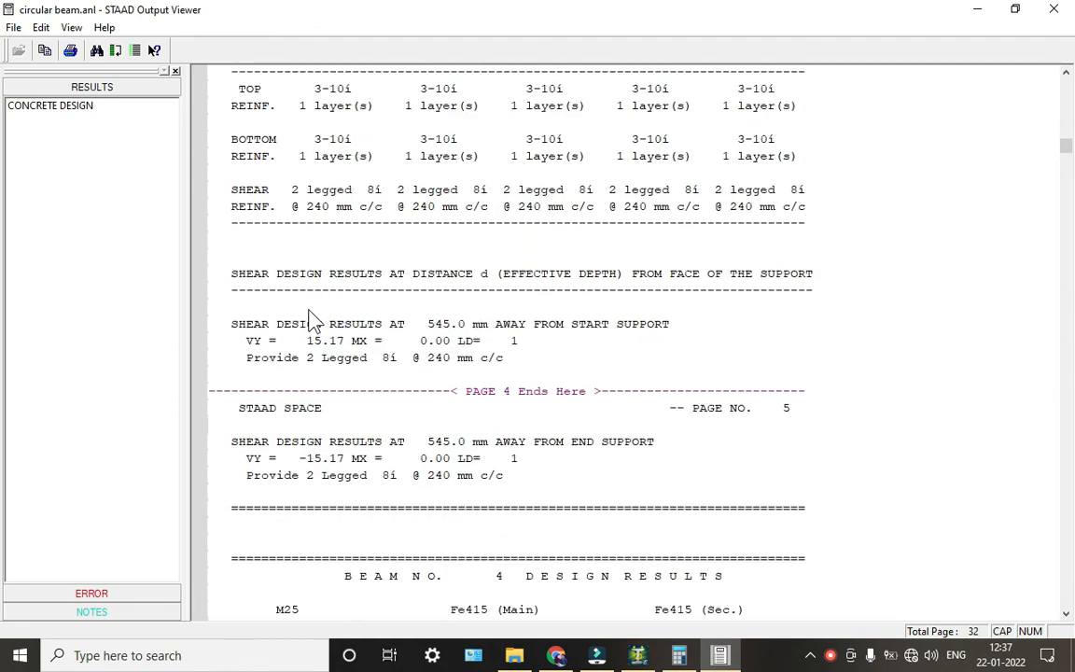
pyautogui.scroll(-13, 313, 320)
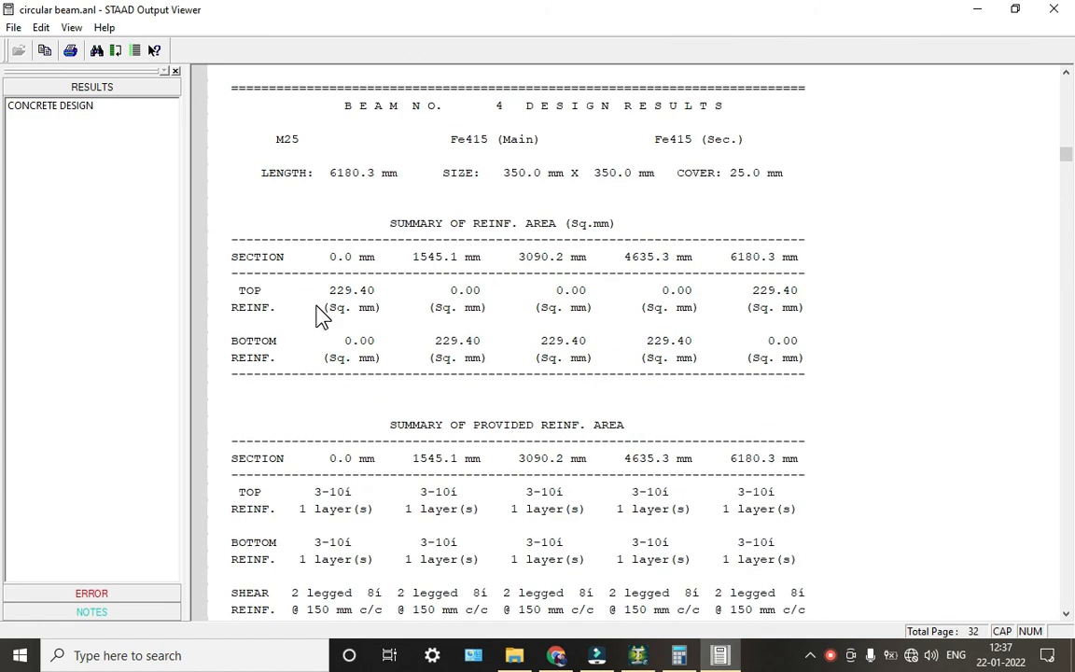
pyautogui.scroll(-8, 319, 314)
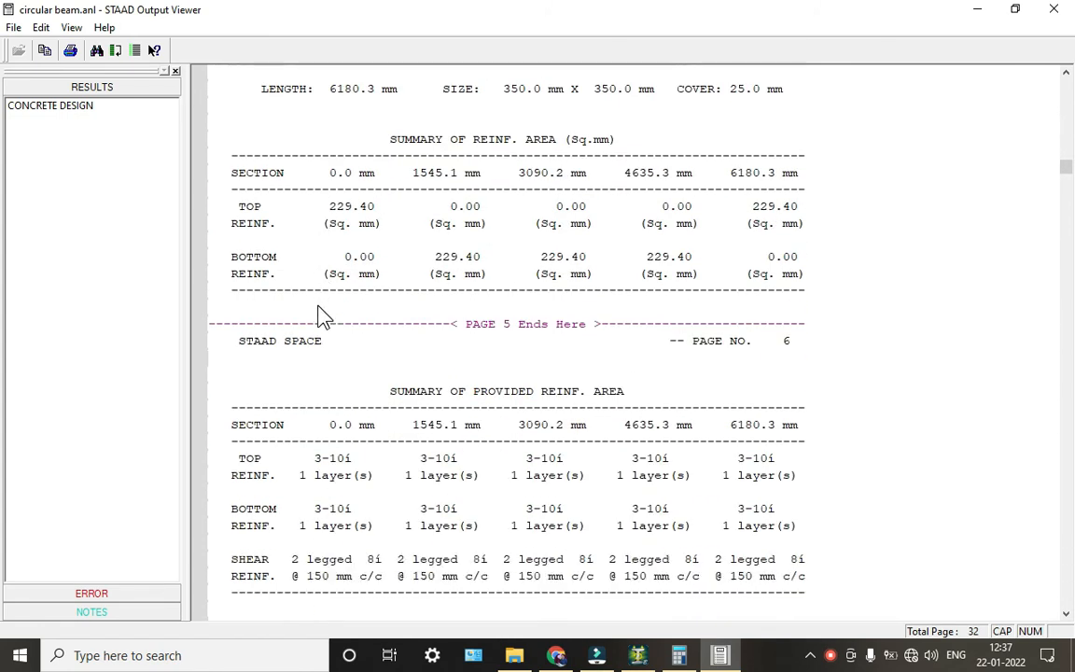
# Return to the model in Modeling mode and identify the central column's member number
pyautogui.click(978, 11)
pyautogui.click(578, 384)
pyautogui.click(572, 383)
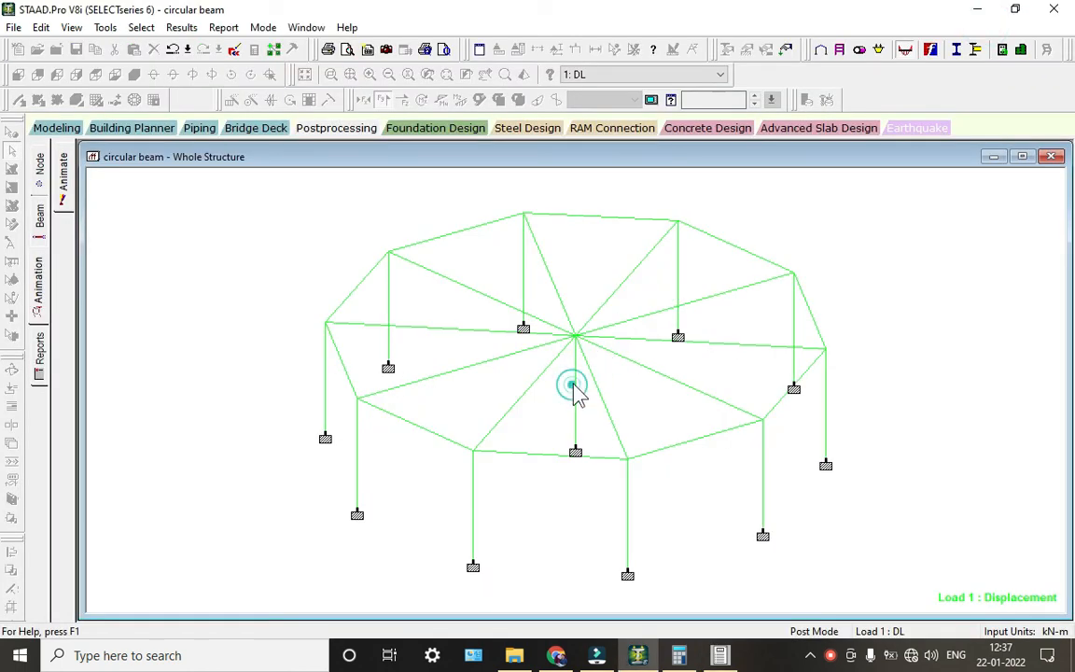
pyautogui.click(578, 374)
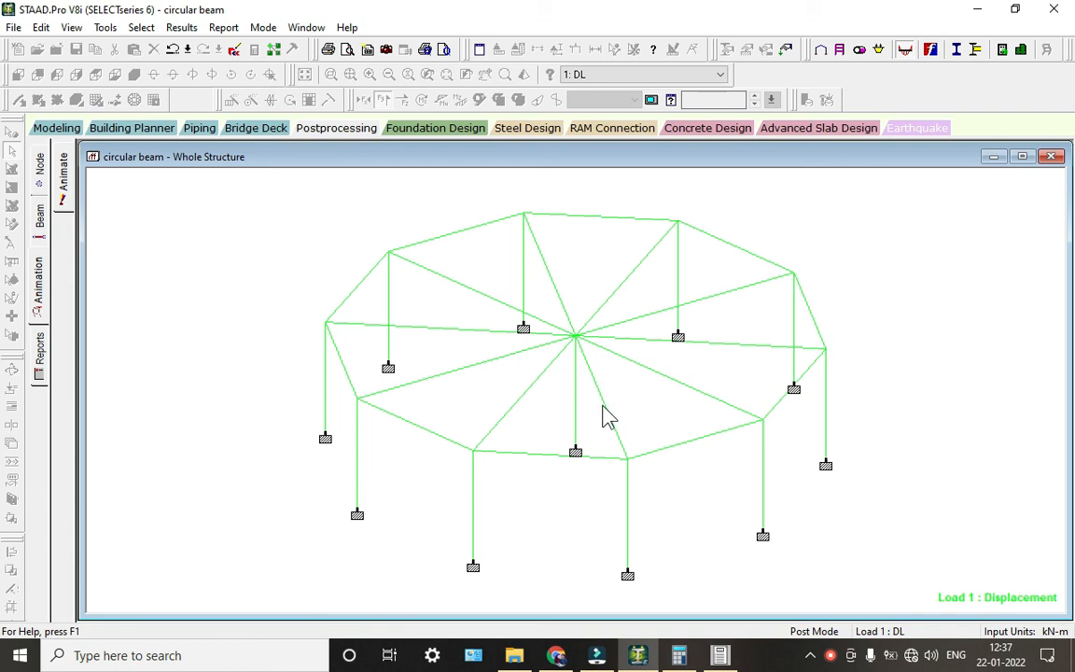
pyautogui.click(71, 130)
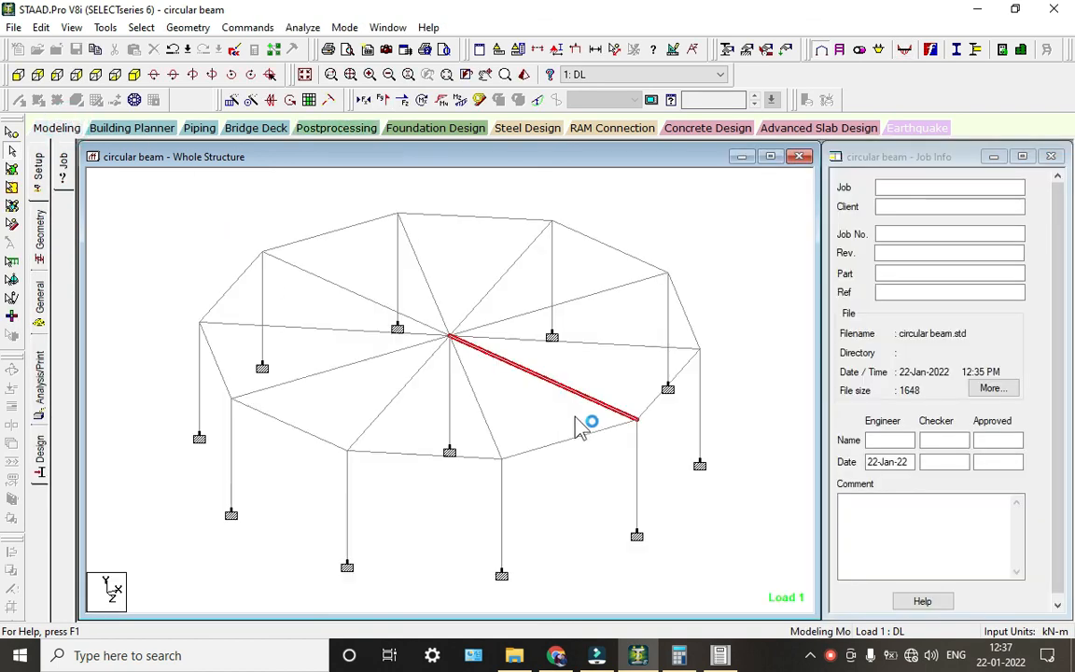
pyautogui.click(447, 386)
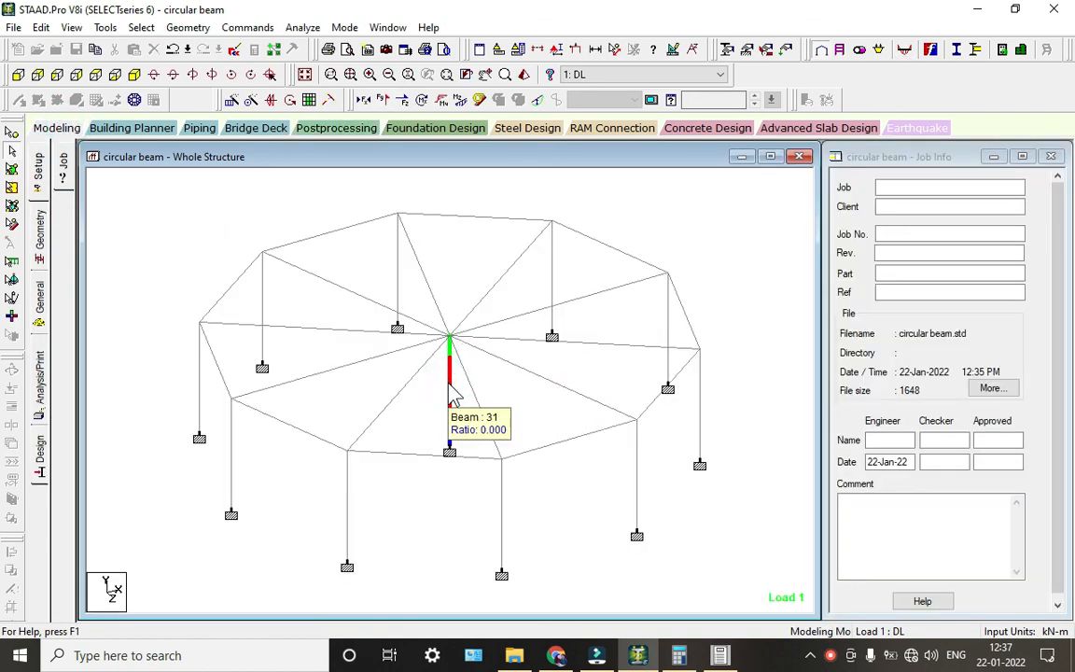
# Switch to the STAAD output and examine the last beam design results, the entry for member 31 and the start of column 11's design
pyautogui.hotkey('alt', 'Tab')
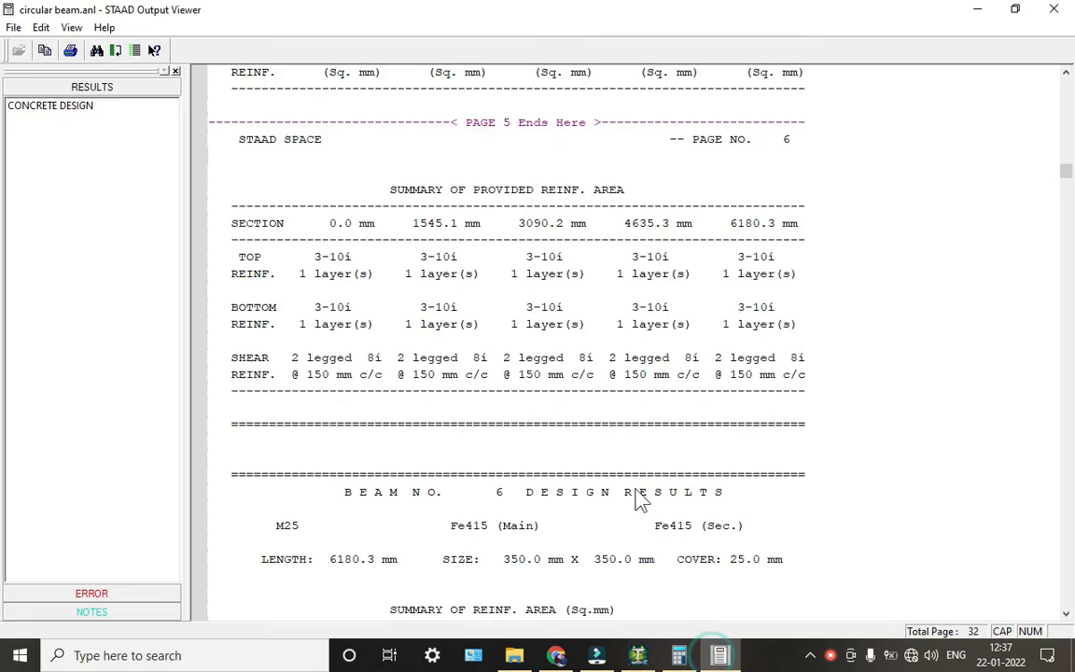
pyautogui.scroll(-1, 576, 427)
pyautogui.scroll(-3, 577, 428)
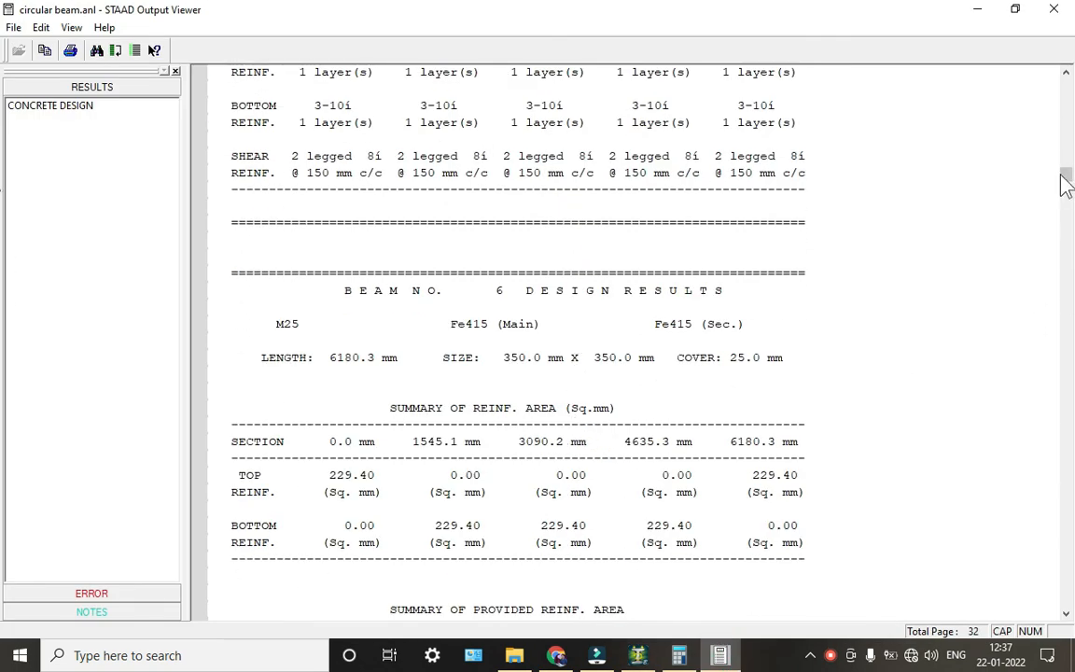
pyautogui.scroll(-4, 1066, 178)
pyautogui.moveTo(1069, 182); pyautogui.dragTo(1068, 470)
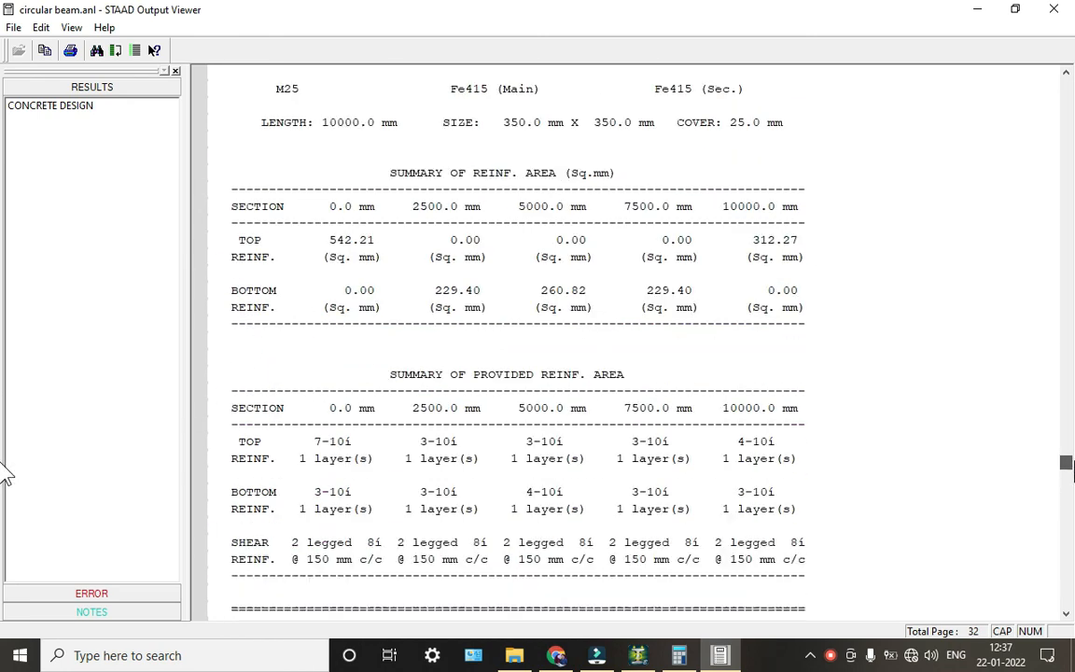
pyautogui.scroll(-10, 728, 374)
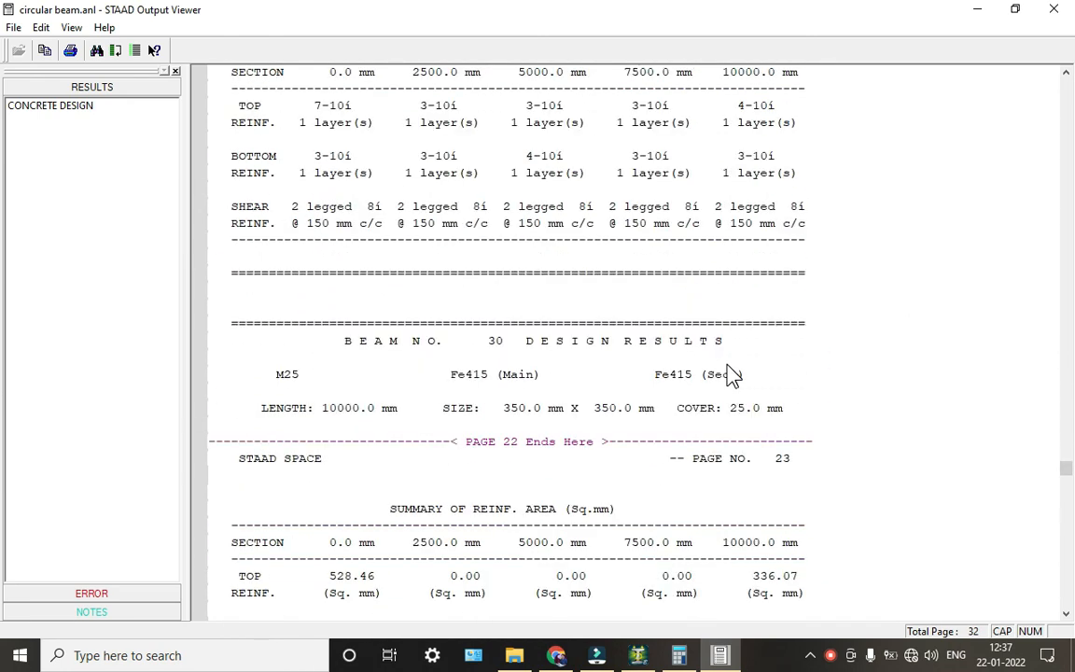
pyautogui.scroll(-9, 733, 374)
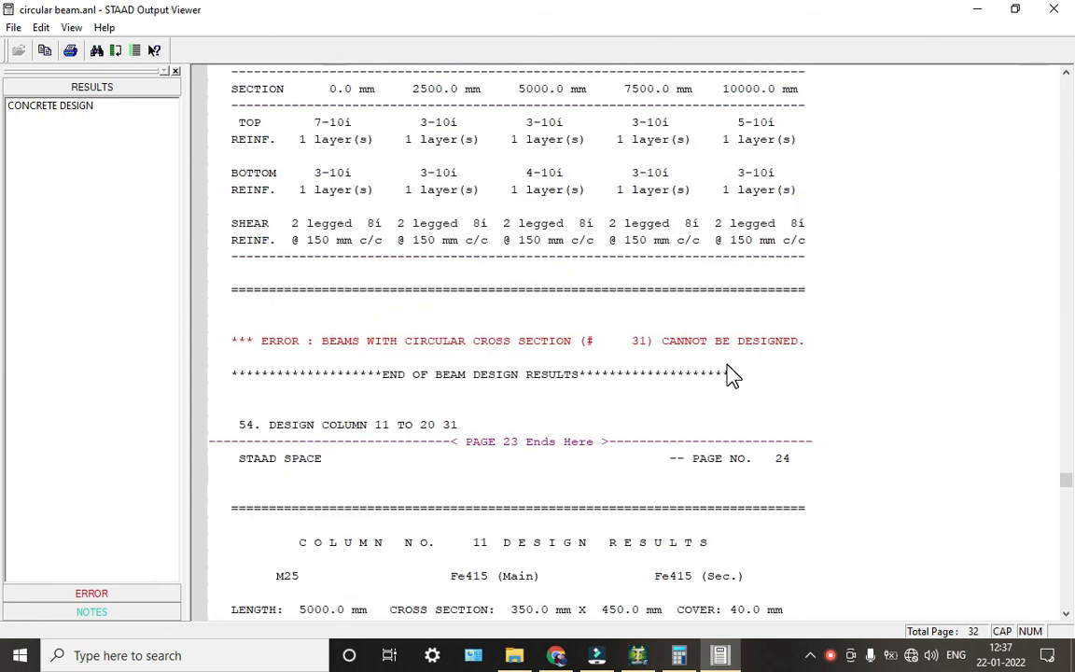
pyautogui.scroll(-3, 733, 375)
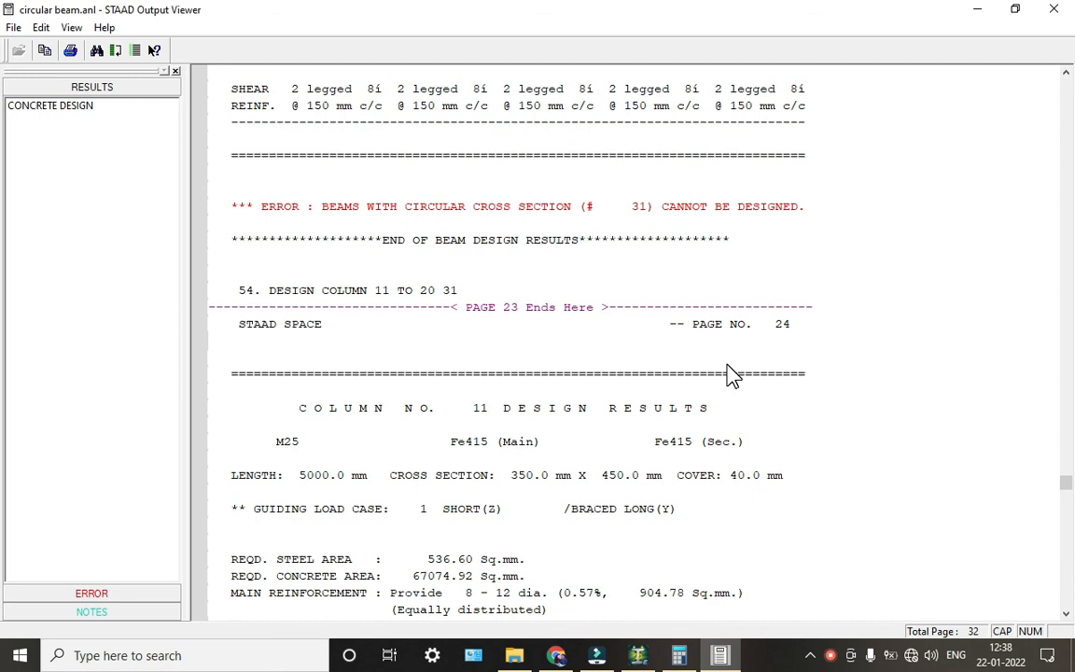
# Go back over beam 30's required and provided reinforcement and the preceding beam's results, and close the analysis output
pyautogui.scroll(11, 732, 374)
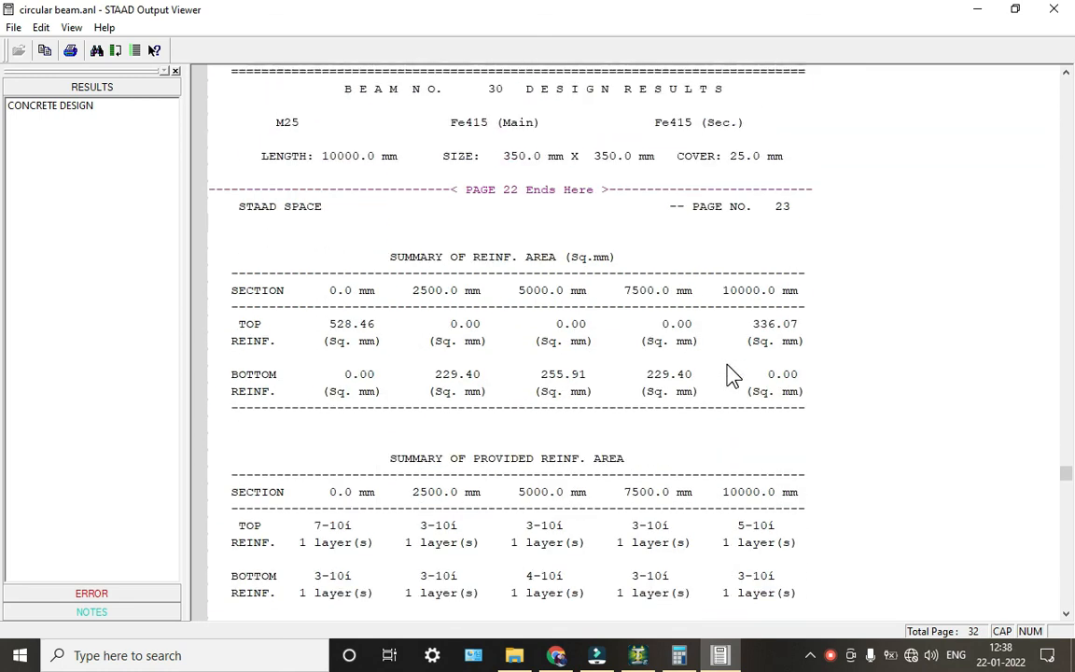
pyautogui.scroll(4, 733, 374)
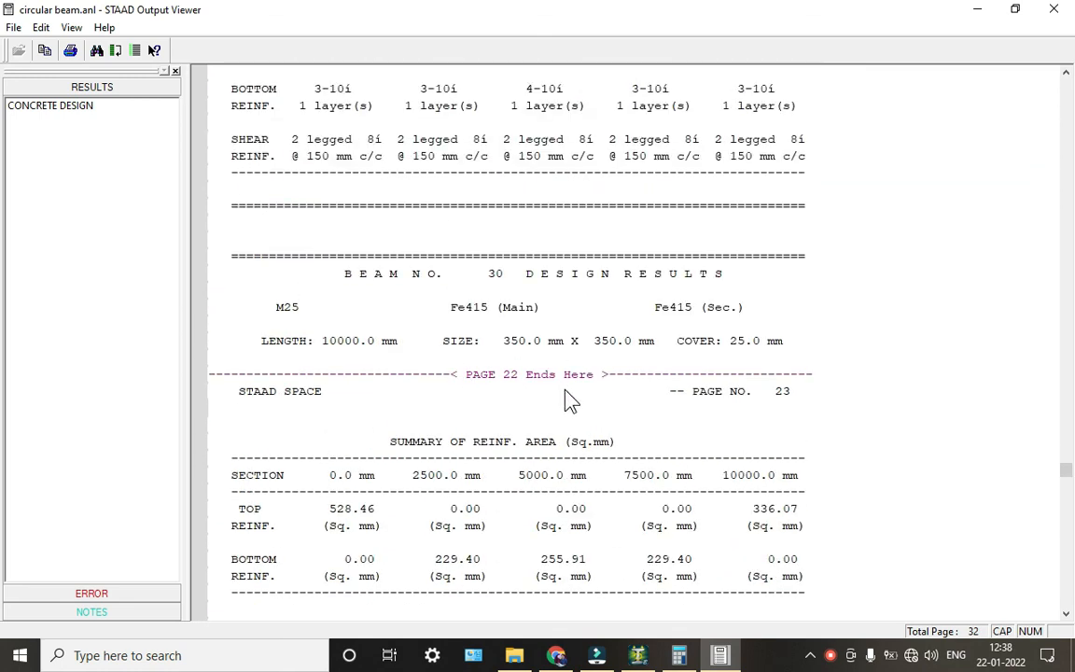
pyautogui.scroll(7, 551, 401)
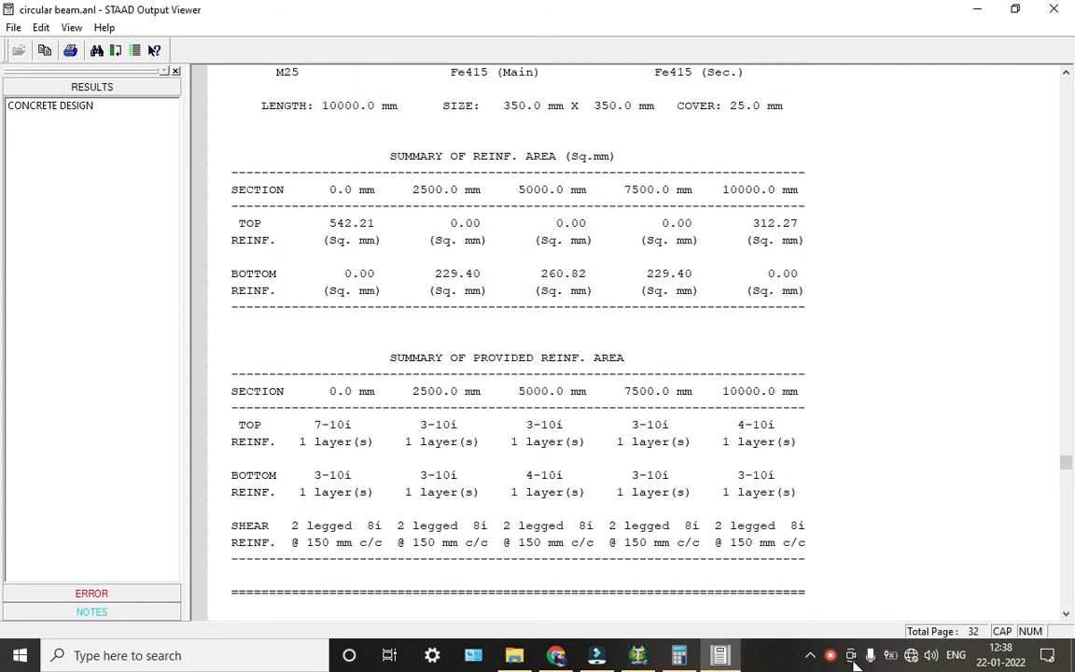
pyautogui.click(832, 655)
pyautogui.click(832, 652)
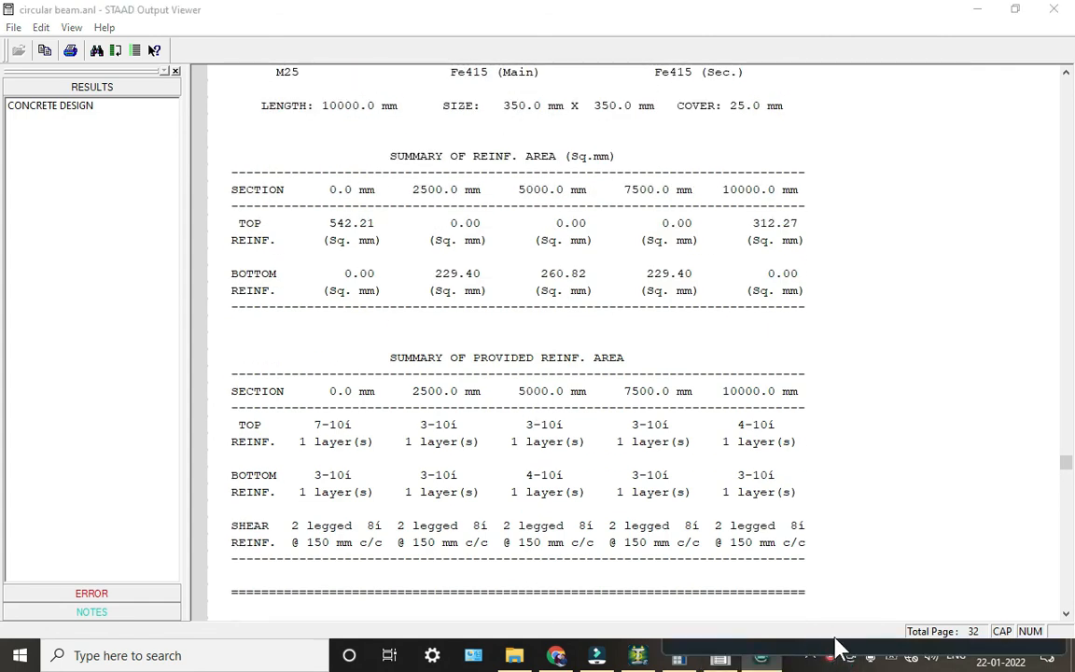
pyautogui.click(1052, 11)
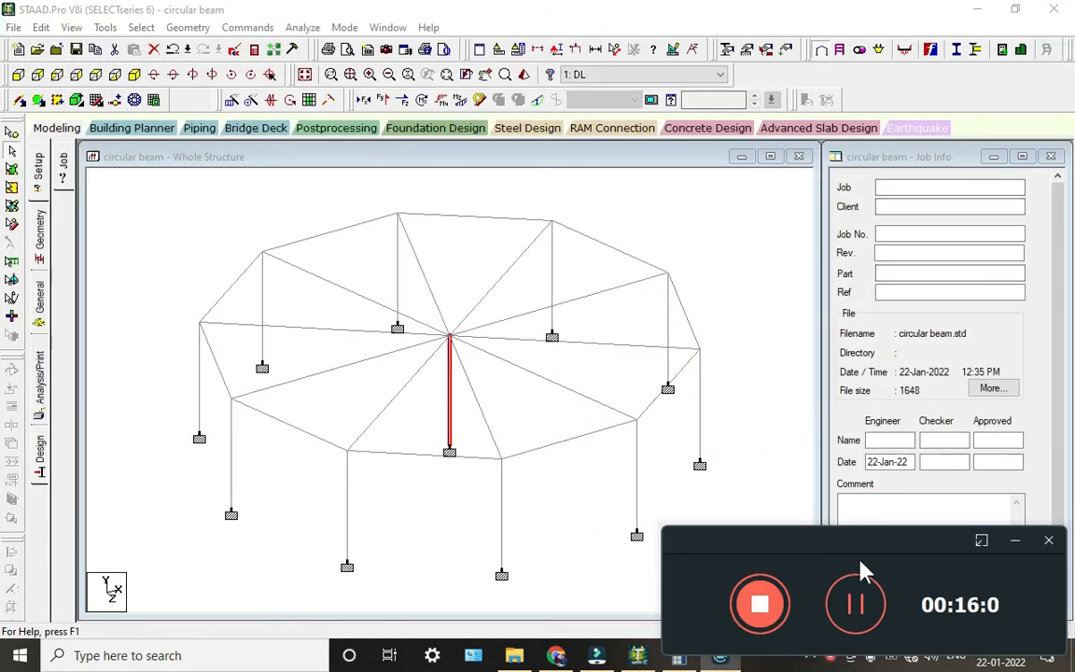
# Clear the member selection, inspect the circular structure in a 3D rendered view from several angles, and close that view
pyautogui.click(521, 185)
pyautogui.click(524, 75)
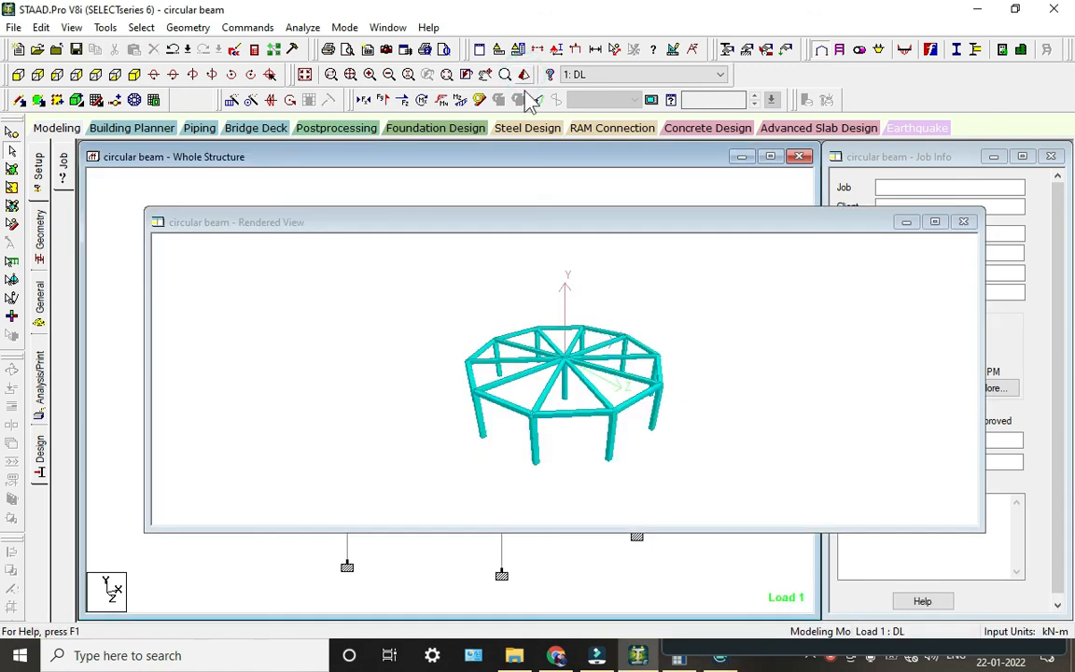
pyautogui.scroll(5, 638, 482)
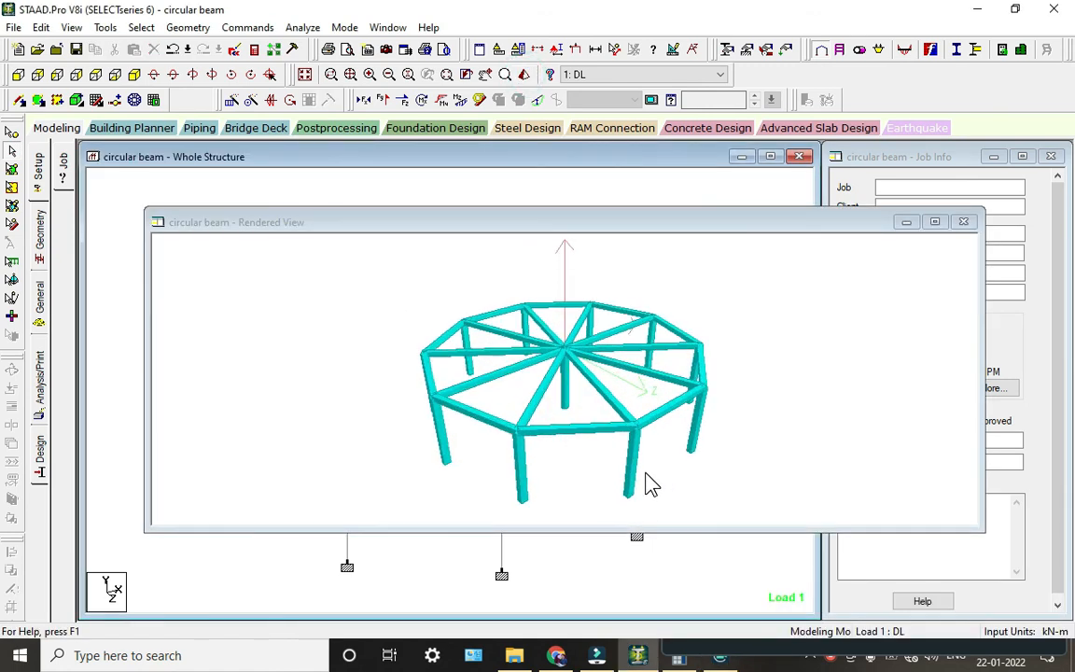
pyautogui.scroll(2, 648, 481)
pyautogui.moveTo(648, 480); pyautogui.dragTo(648, 320)
pyautogui.moveTo(440, 372); pyautogui.dragTo(840, 355)
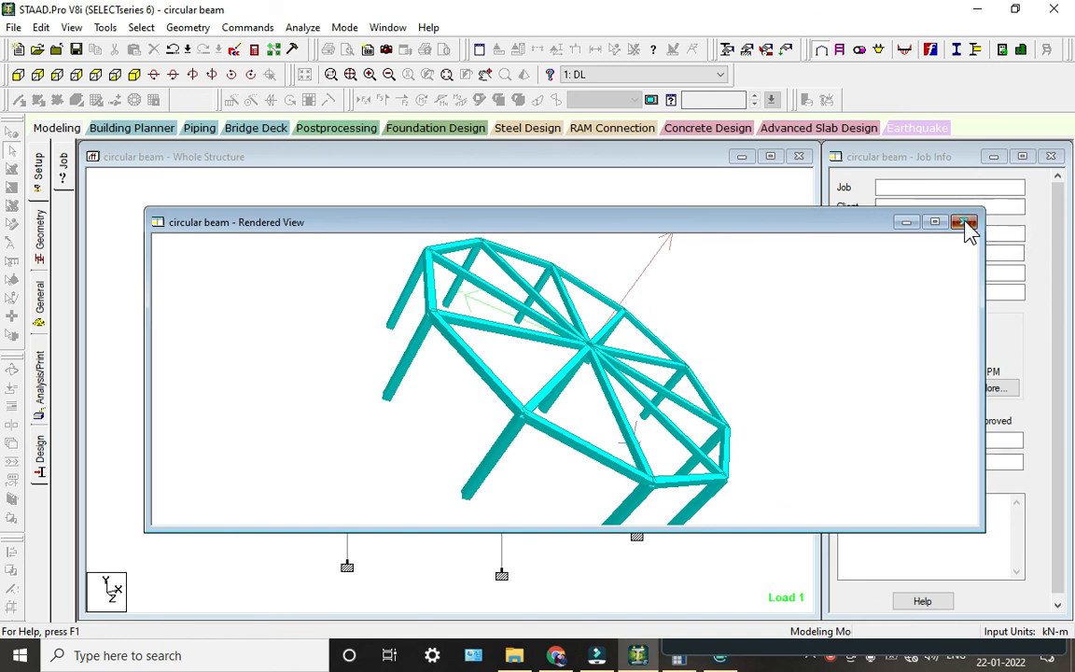
pyautogui.click(964, 222)
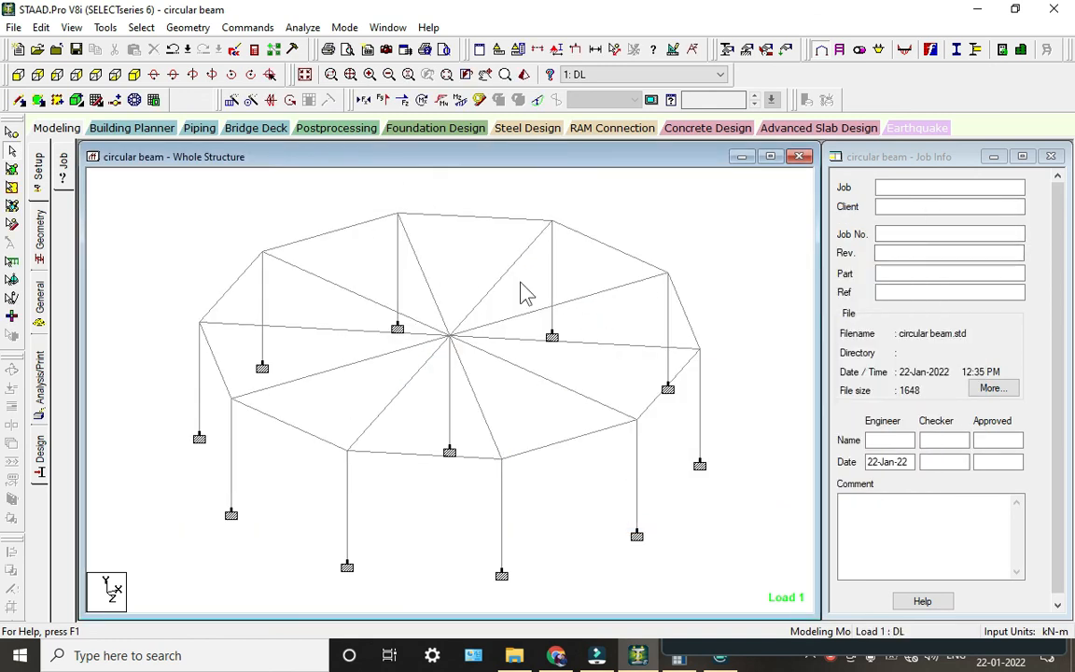
pyautogui.scroll(-1, 336, 314)
pyautogui.scroll(-1, 481, 313)
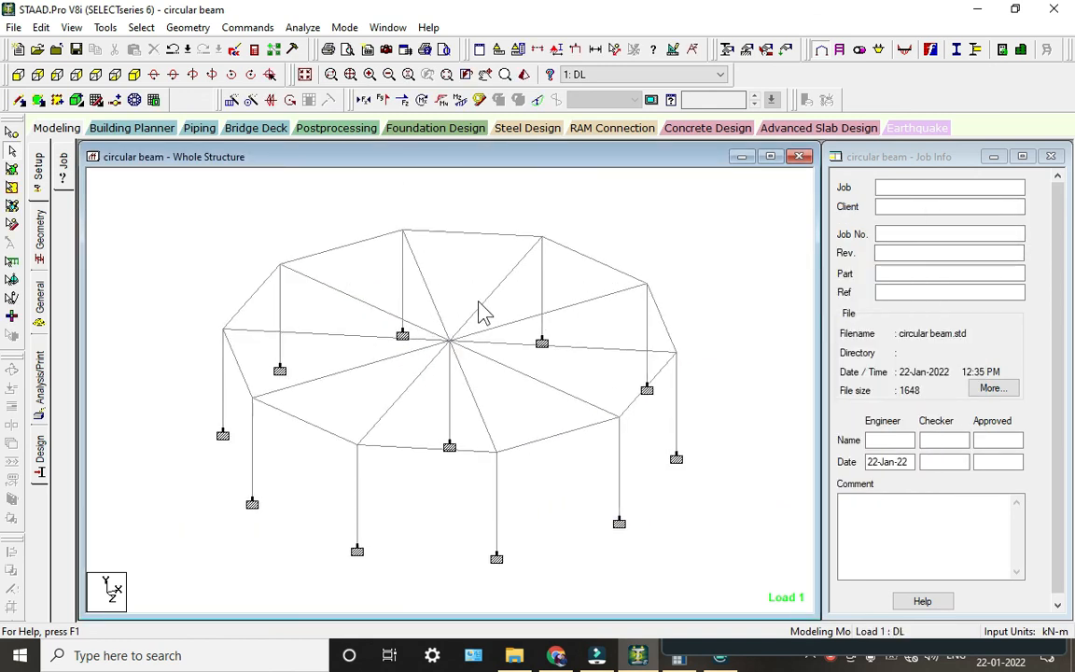